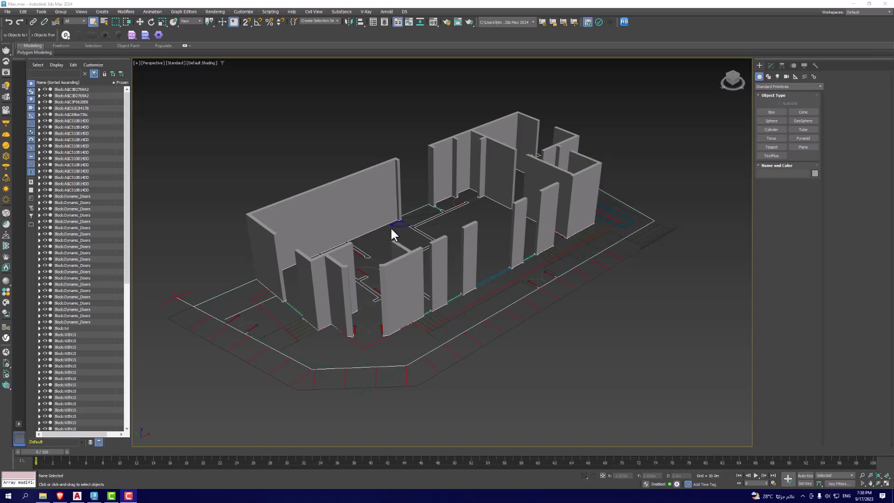
- Orbit and zoom around the extruded villa walls, then bring up the AutoCAD front elevation
mouse_move(390, 226)
middle_mouse_down("alt")
mouse_move(473, 254)
mouse_move(465, 125)
mouse_move(417, 368)
mouse_move(433, 307)
mouse_move(278, 73)
middle_mouse_up("alt")
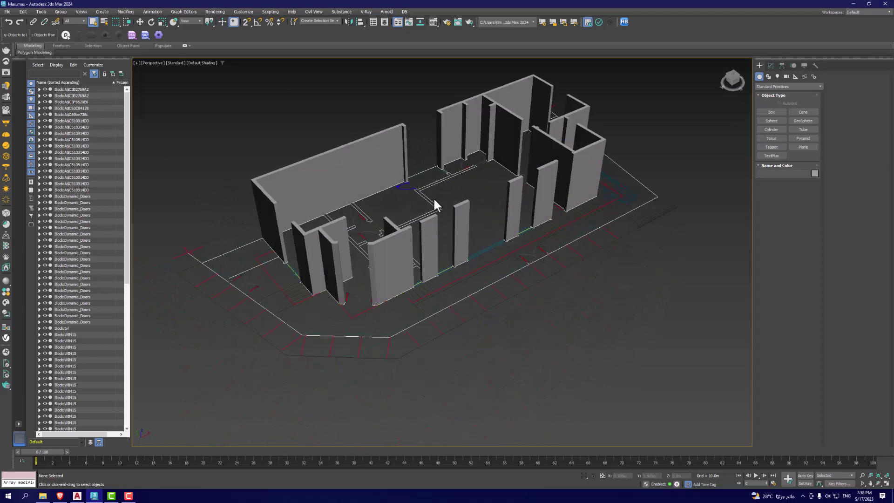
scroll(495, 265, "down", 1)
scroll(496, 264, "up", 3)
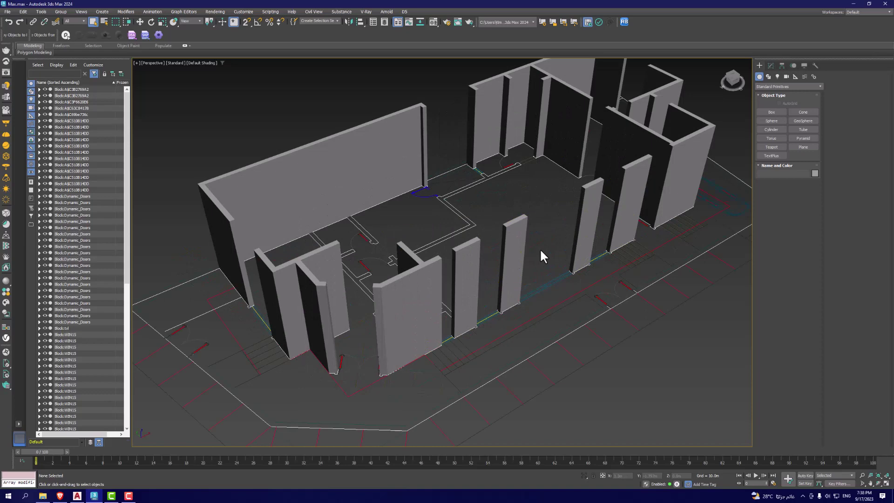
left_click(77, 495)
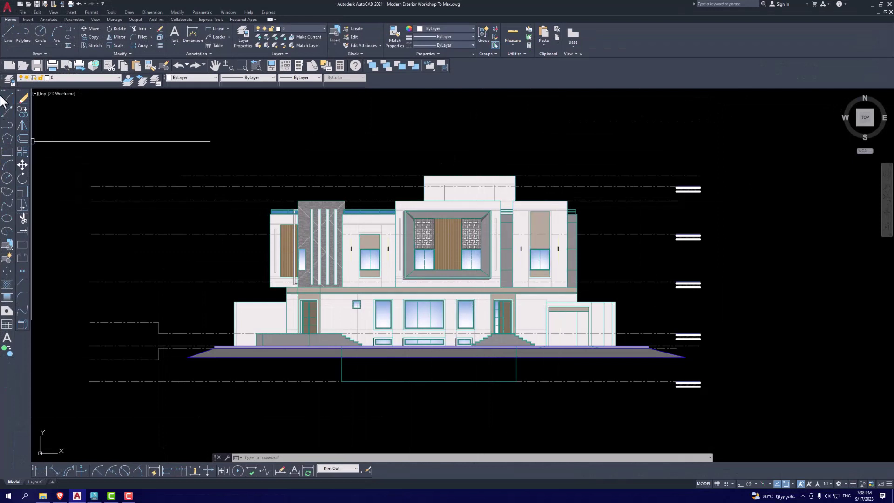
left_click(207, 28)
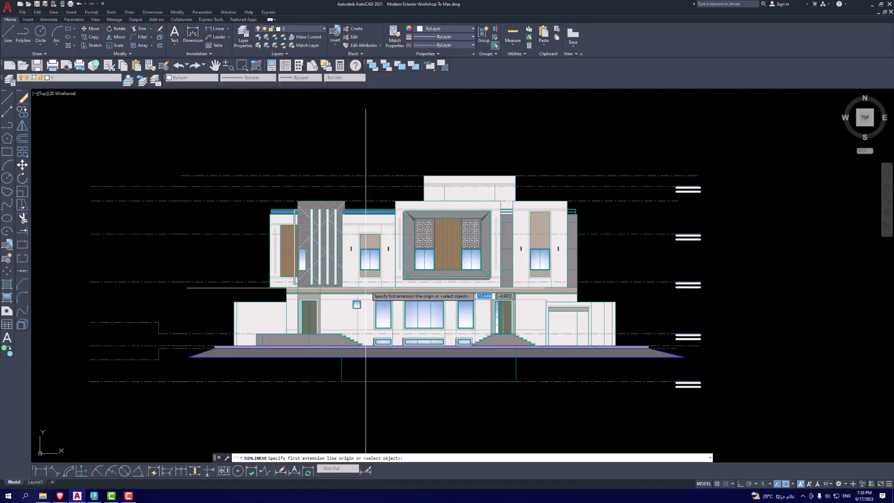
scroll(396, 349, "up", 4)
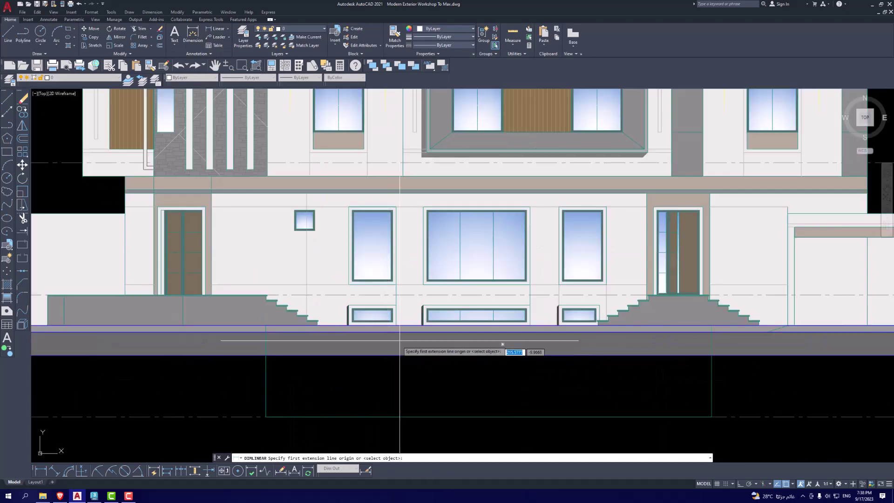
scroll(403, 326, "up", 3)
scroll(585, 333, "down", 3)
scroll(670, 336, "up", 2)
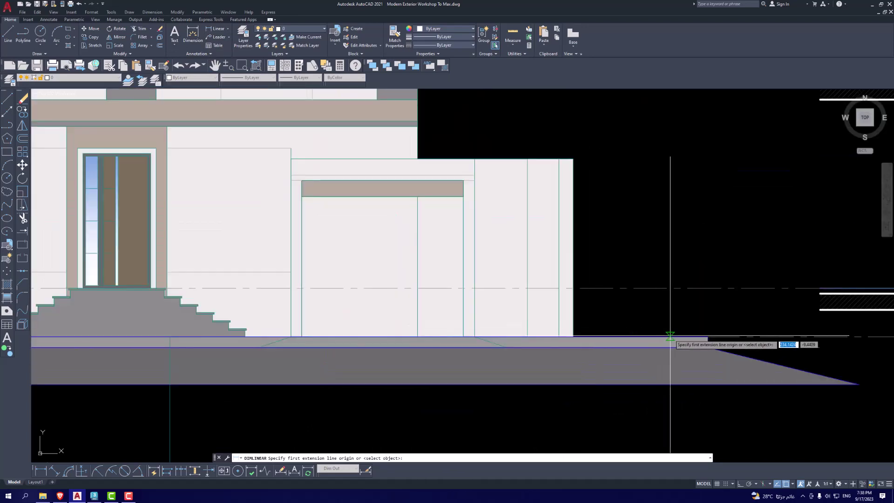
middle_click_drag(670, 336, 541, 362)
left_click(579, 362)
left_click(692, 104)
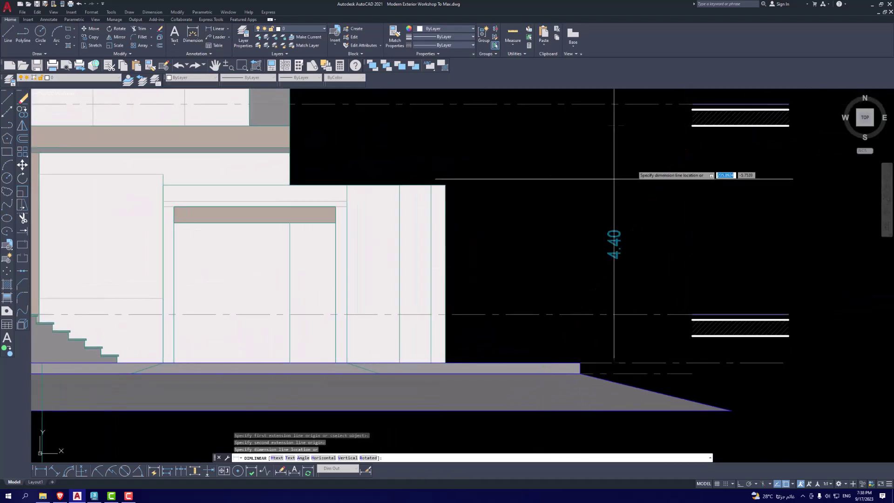
scroll(512, 278, "up", 2)
scroll(486, 296, "down", 2)
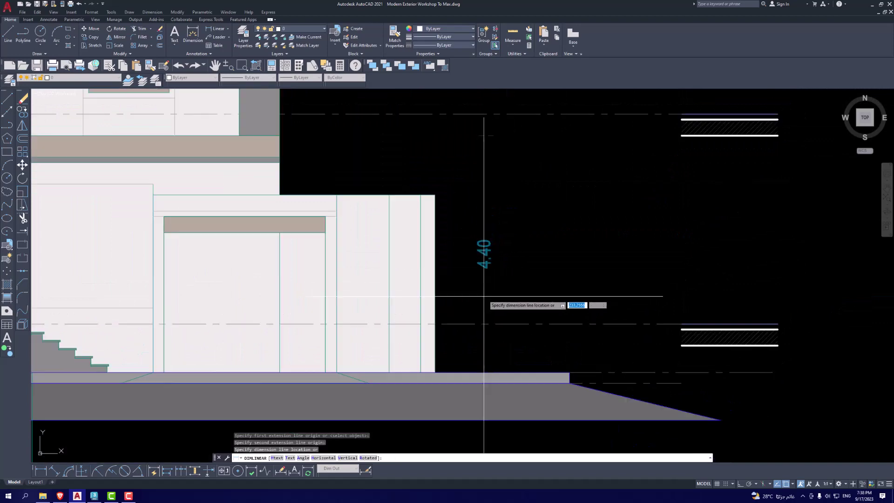
scroll(484, 296, "down", 2)
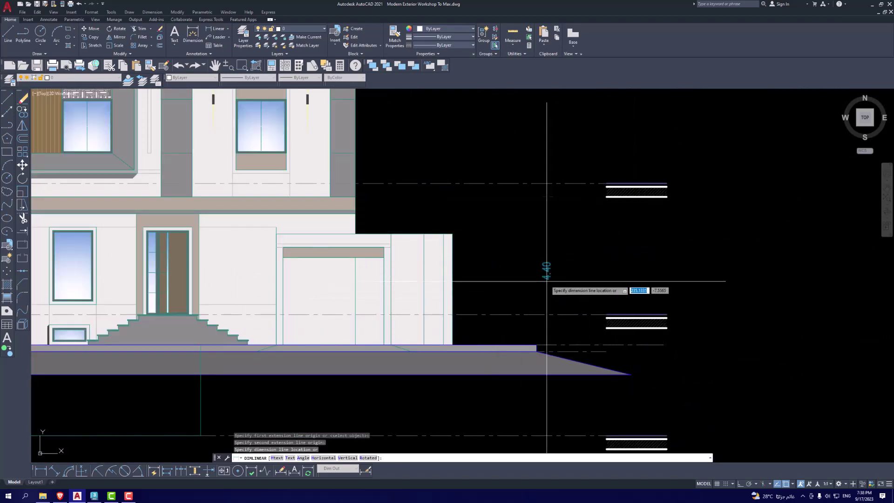
scroll(546, 280, "up", 2)
scroll(549, 265, "down", 7)
key("Escape")
scroll(302, 292, "up", 3)
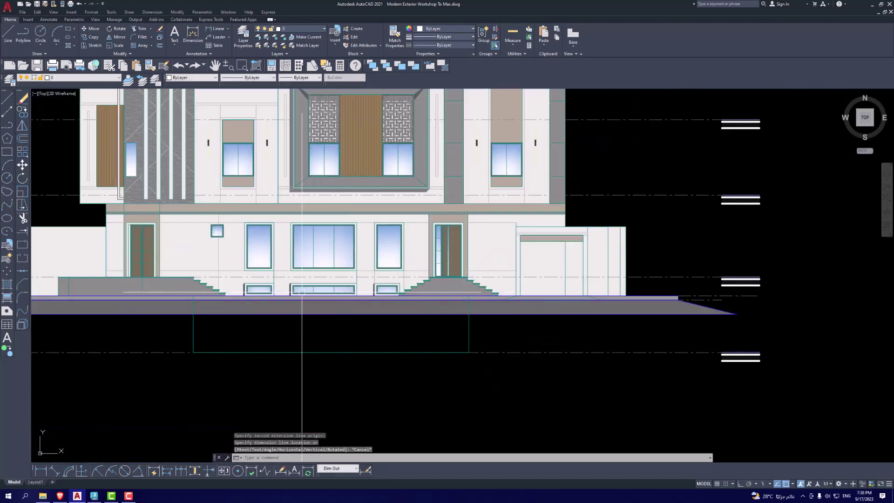
scroll(301, 292, "down", 1)
scroll(300, 303, "up", 4)
scroll(300, 309, "down", 4)
scroll(365, 336, "up", 4)
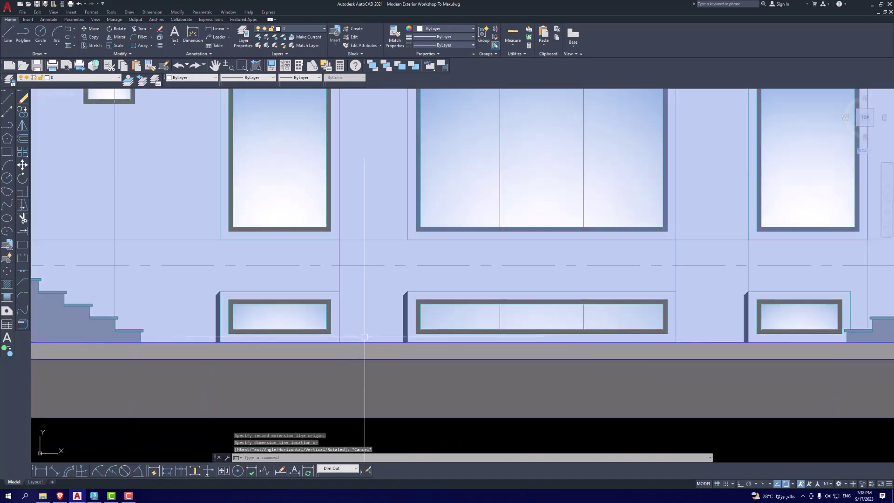
key("Return")
left_click(375, 341)
scroll(399, 299, "down", 2)
scroll(408, 247, "up", 2)
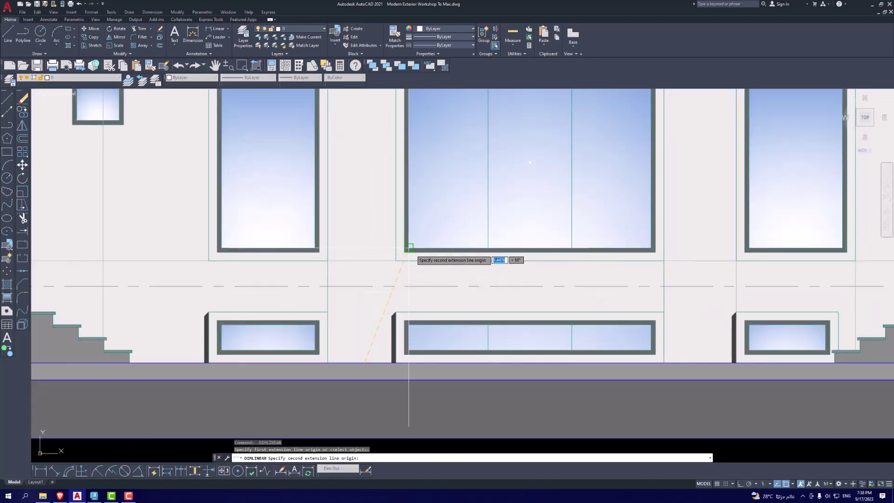
left_click(408, 247)
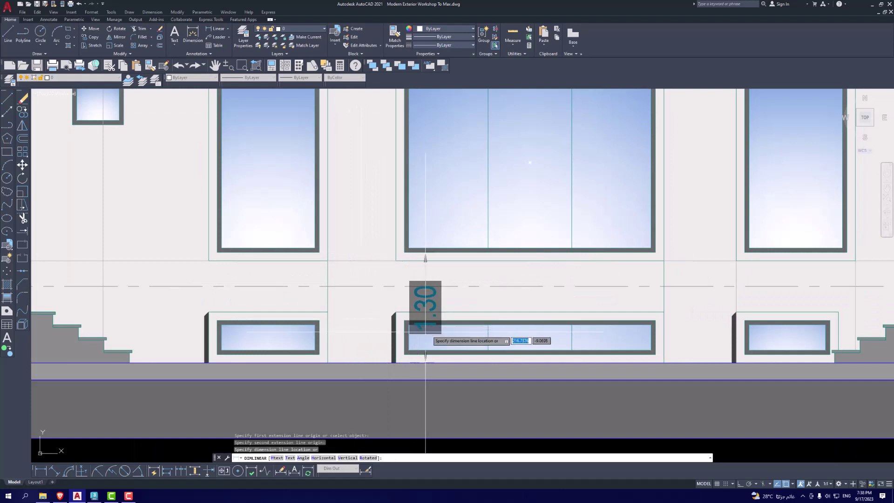
scroll(363, 326, "down", 5)
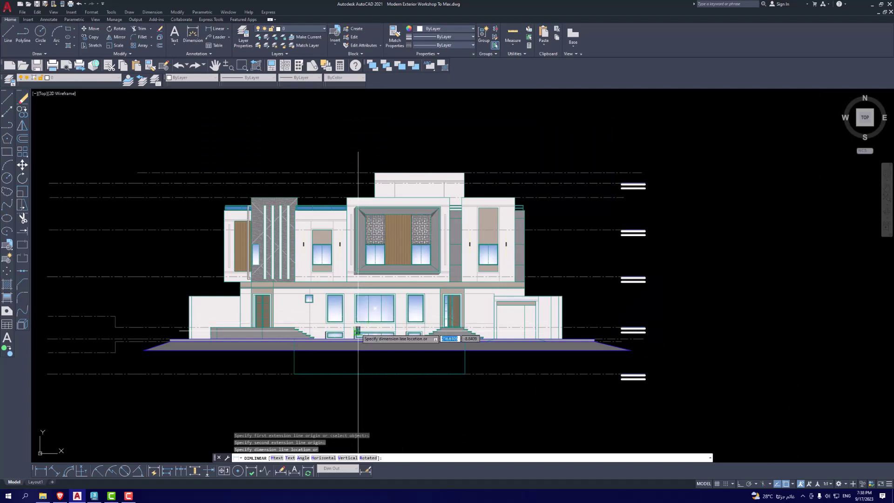
scroll(368, 321, "up", 5)
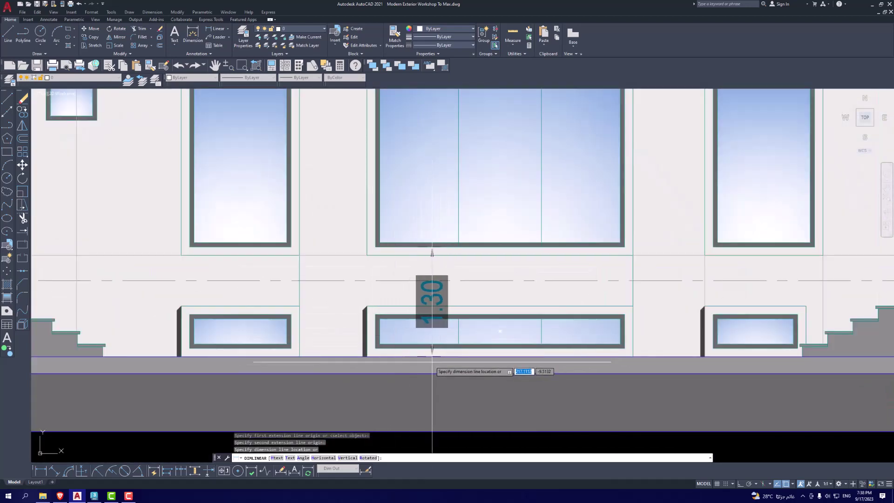
key("Escape")
key("space")
scroll(431, 349, "down", 5)
scroll(417, 319, "up", 5)
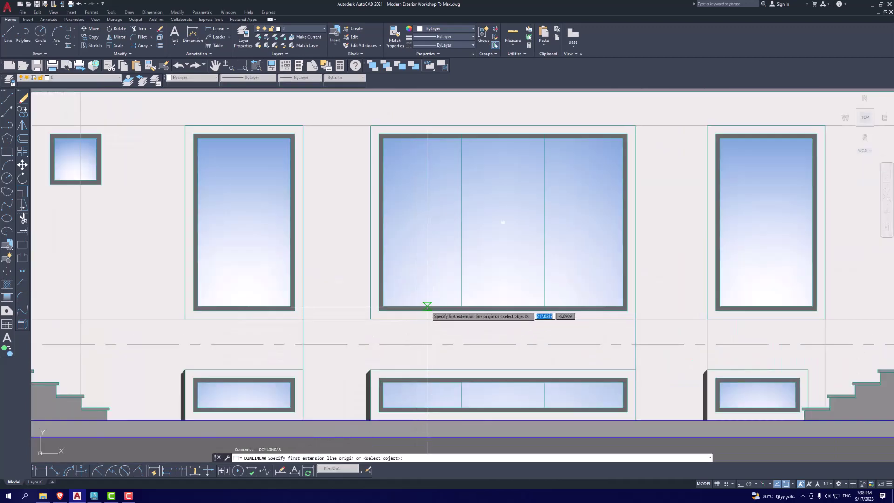
left_click(425, 306)
left_click(425, 138)
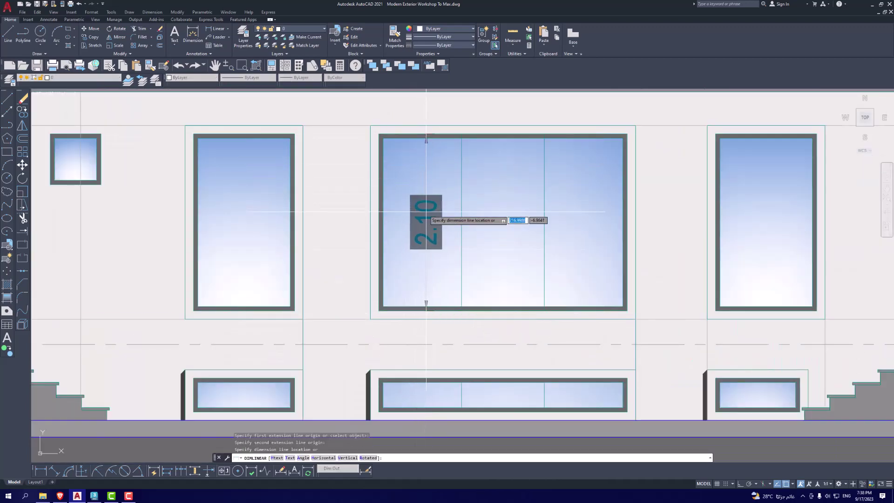
key("Escape")
scroll(374, 238, "down", 4)
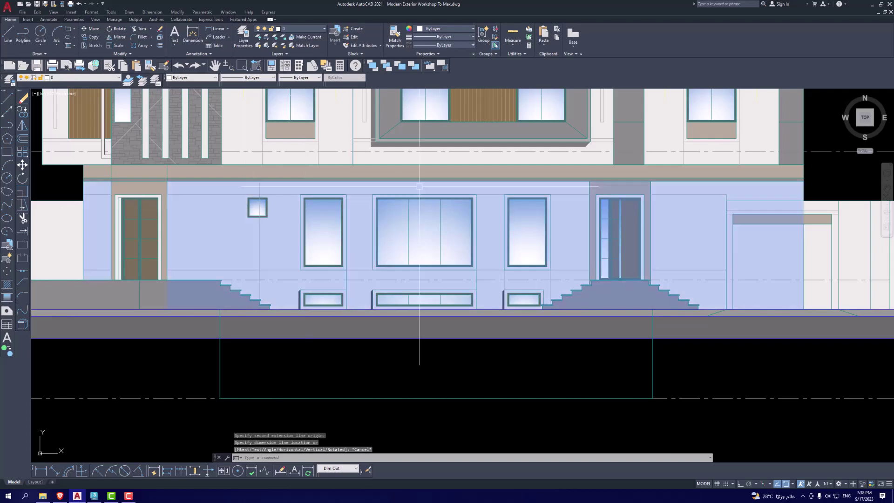
- Back in 3ds Max, select the right-hand corner wall piece
left_click(94, 495)
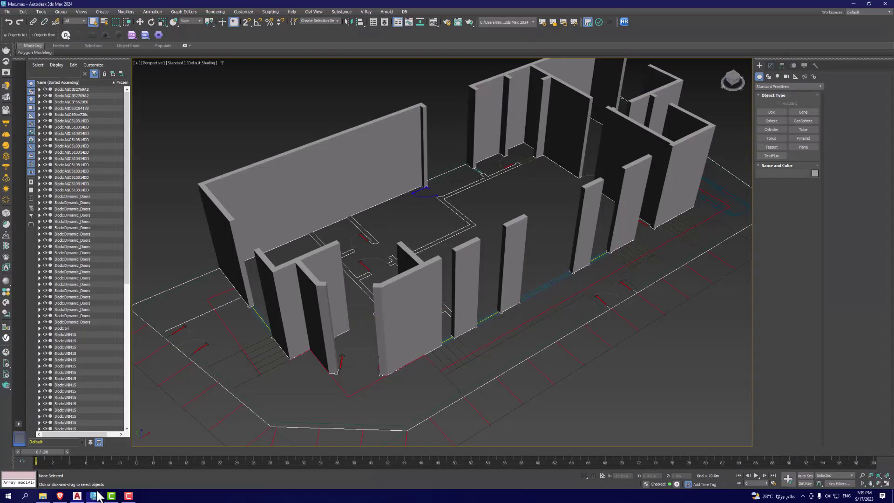
left_click(417, 283)
middle_click_drag(381, 295, 651, 251, "alt")
left_click(582, 256)
- Add an Edit Poly modifier above the wall's Extrude modifier
left_click(771, 65)
left_click(810, 85)
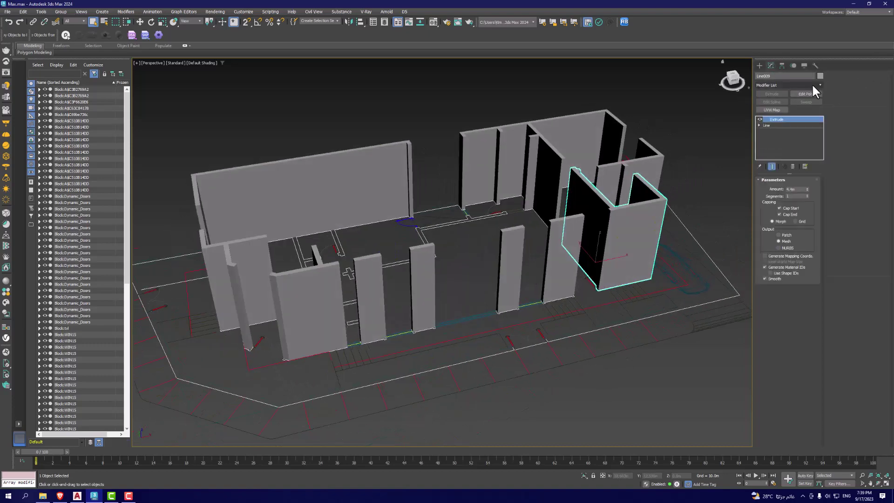
type("e")
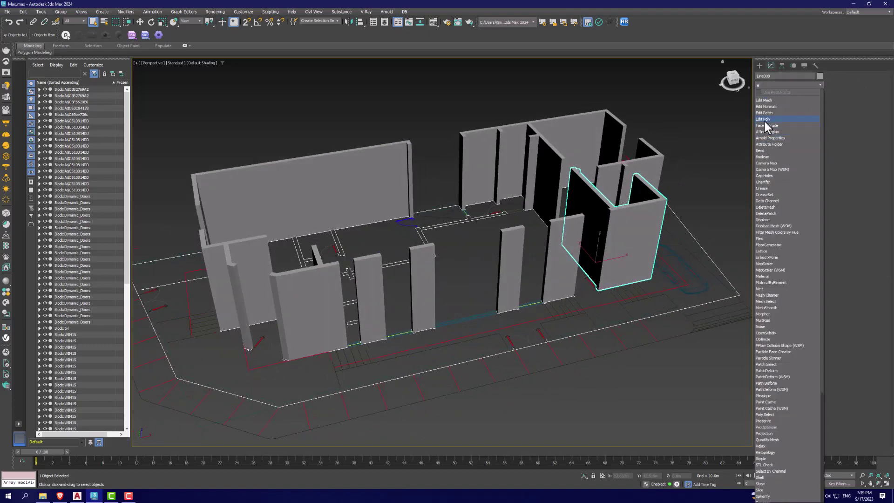
left_click(763, 119)
mouse_move(559, 242)
middle_mouse_down("alt")
mouse_move(588, 240)
mouse_move(463, 347)
middle_mouse_up("alt")
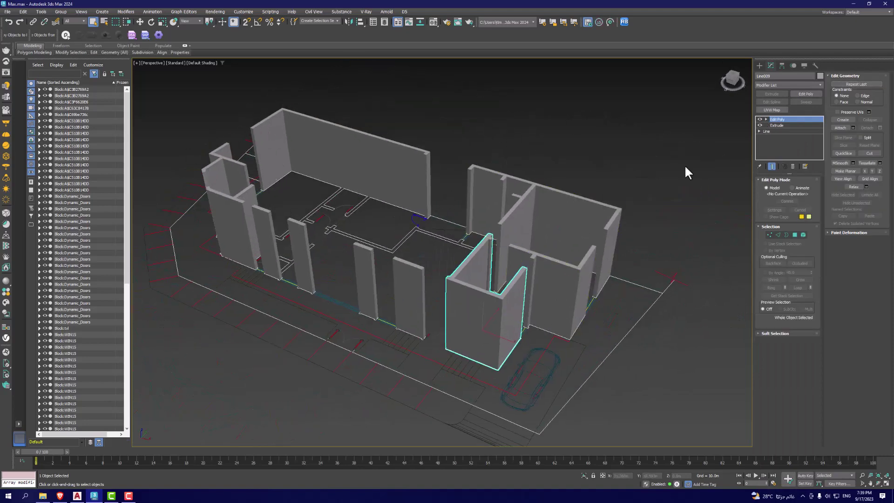
- Attach the right block, back wall, left group and four free-standing walls into one object
left_click(840, 128)
left_click(554, 202)
left_click(400, 159)
left_click(228, 210)
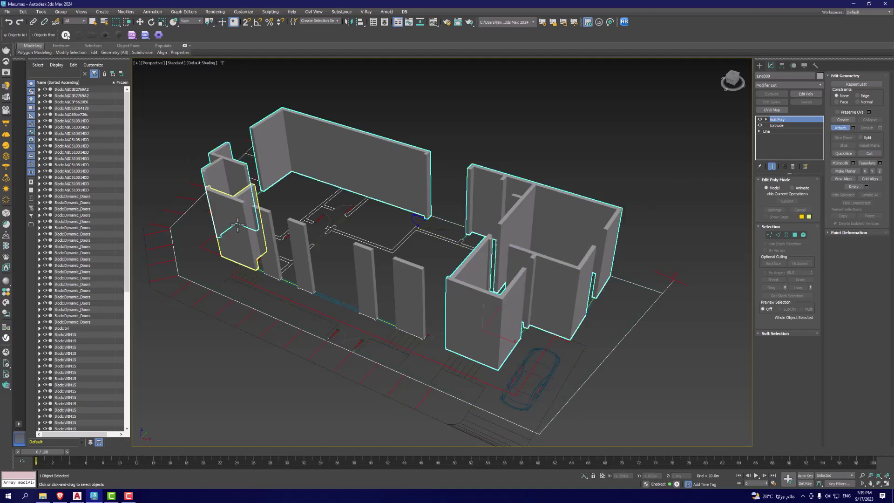
left_click(265, 222)
left_click(300, 252)
left_click(365, 279)
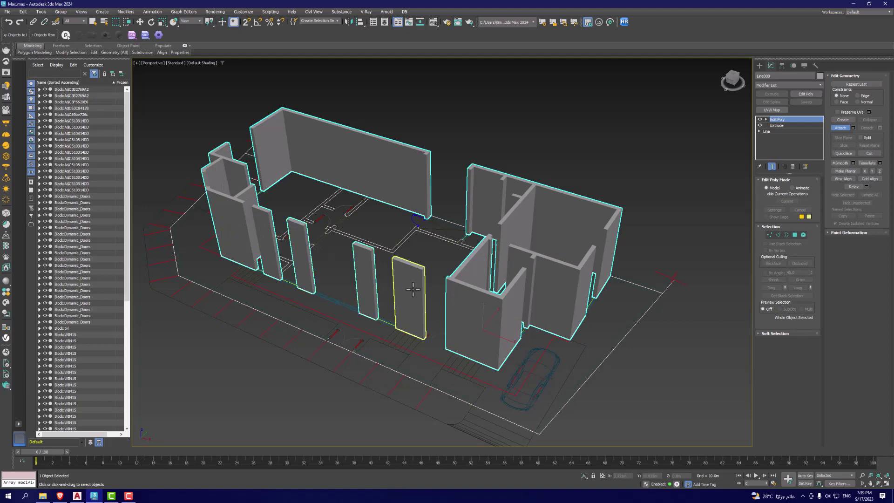
left_click(412, 289)
mouse_move(433, 219)
middle_mouse_down("alt")
mouse_move(445, 200)
mouse_move(449, 264)
middle_mouse_up("alt")
- Test-move the combined walls, undo, and turn on Edged Faces with F4
key("w")
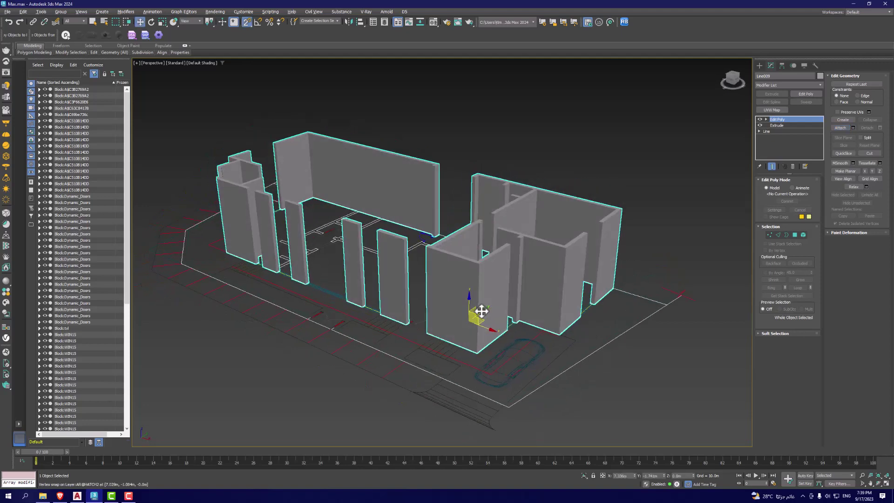
middle_click_drag(502, 294, 469, 303, "alt")
left_click_drag(469, 302, 480, 94)
key("ctrl+z")
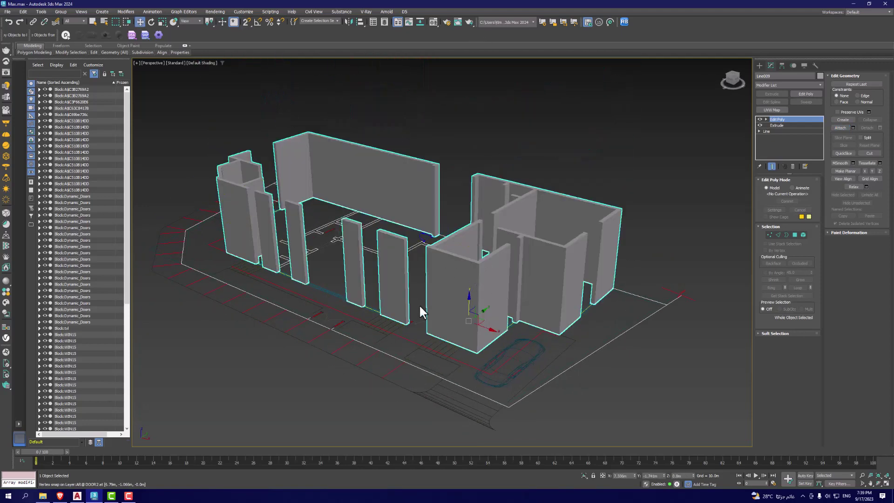
middle_click_drag(421, 314, 531, 320, "alt")
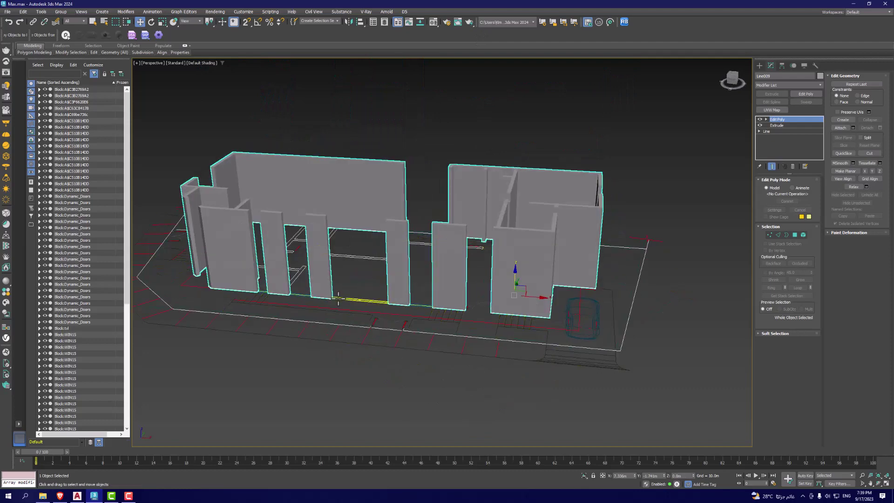
key("F4")
middle_click_drag(338, 297, 434, 253, "alt")
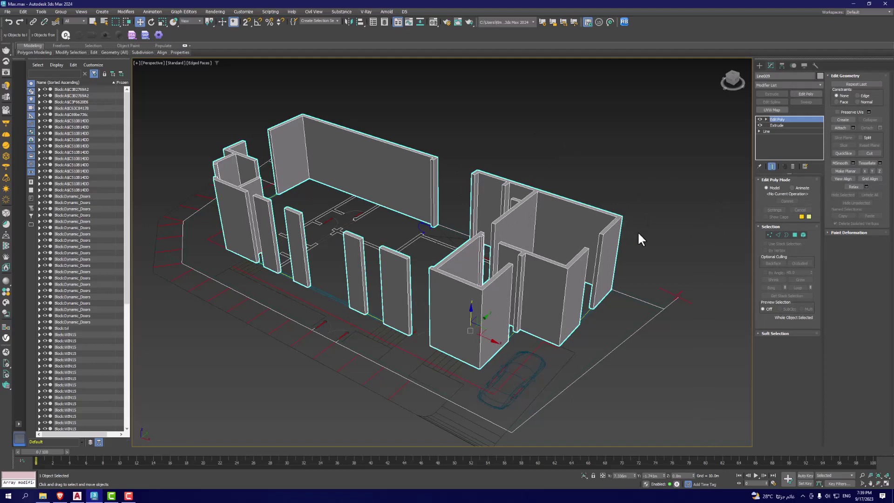
- Switch to Edge sub-object mode and orbit around the combined walls
left_click(777, 235)
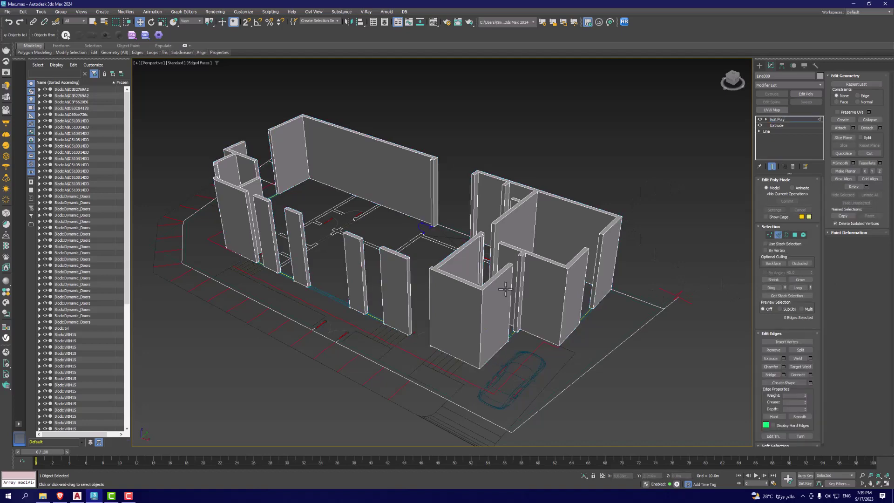
mouse_move(390, 306)
middle_mouse_down("alt")
mouse_move(265, 240)
mouse_move(163, 234)
middle_mouse_up("alt")
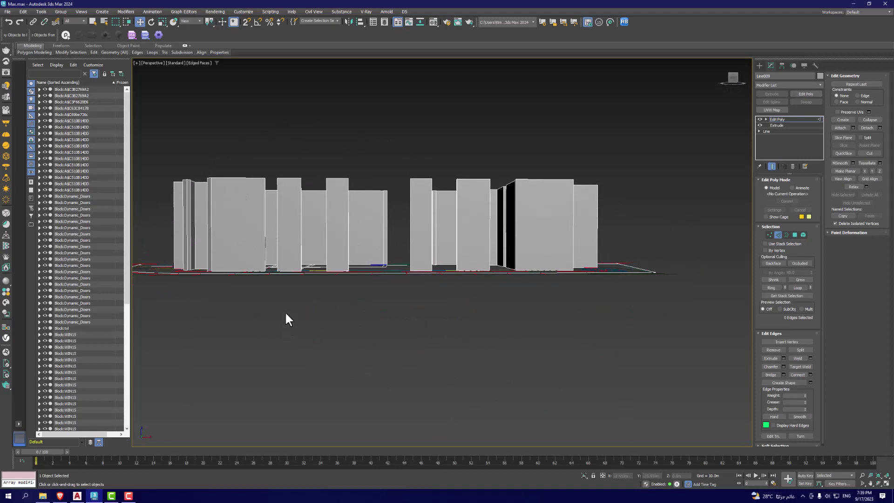
mouse_move(662, 235)
middle_mouse_down("alt")
mouse_move(527, 250)
mouse_move(745, 170)
middle_mouse_up("alt")
- Turn on Slice Plane and drag it down to the wall base at Z 0.0 m
left_click(842, 137)
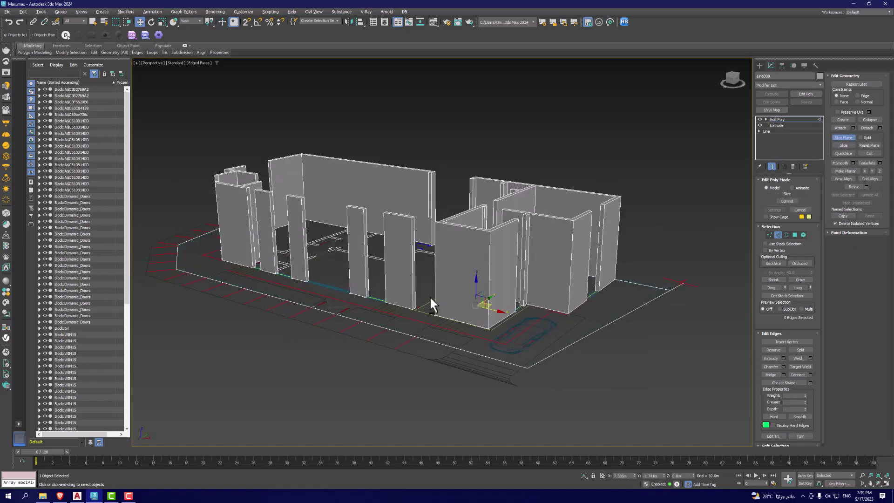
mouse_move(430, 305)
middle_mouse_down("alt")
mouse_move(485, 327)
mouse_move(540, 309)
mouse_move(484, 355)
mouse_move(464, 305)
mouse_move(419, 309)
middle_mouse_up("alt")
scroll(506, 306, "down", 3)
scroll(434, 325, "up", 8)
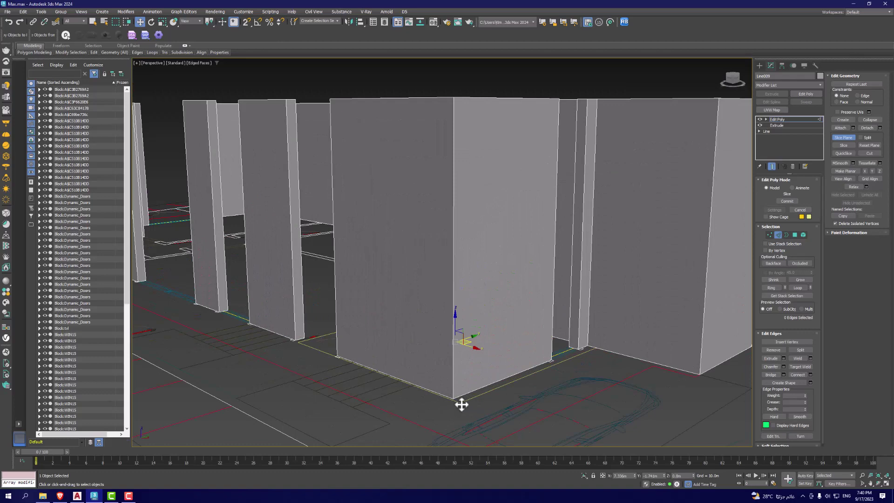
scroll(459, 386, "down", 5)
scroll(461, 325, "down", 3)
scroll(457, 288, "up", 2)
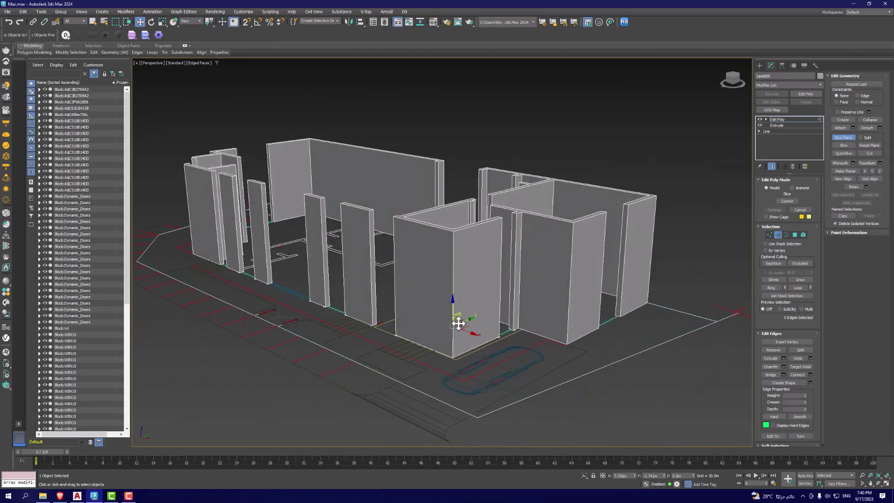
mouse_move(451, 308)
left_mouse_down()
mouse_move(459, 197)
mouse_move(460, 277)
mouse_move(461, 242)
left_mouse_up()
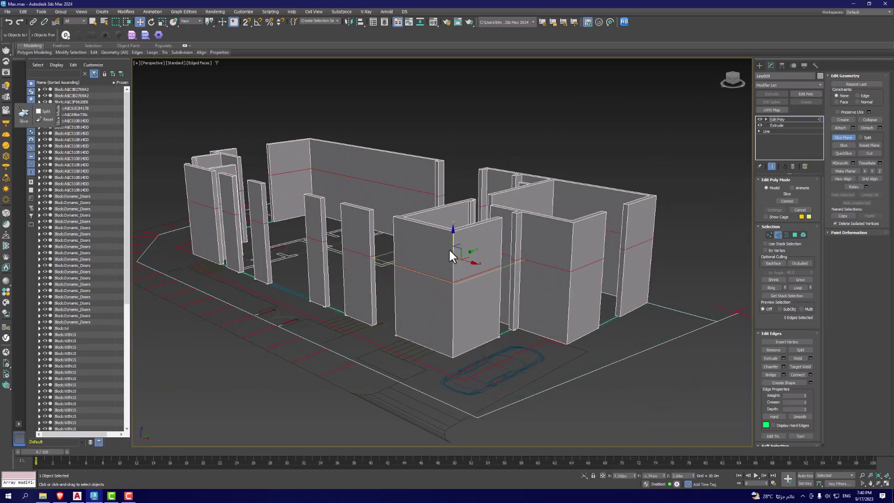
left_click_drag(448, 247, 417, 302)
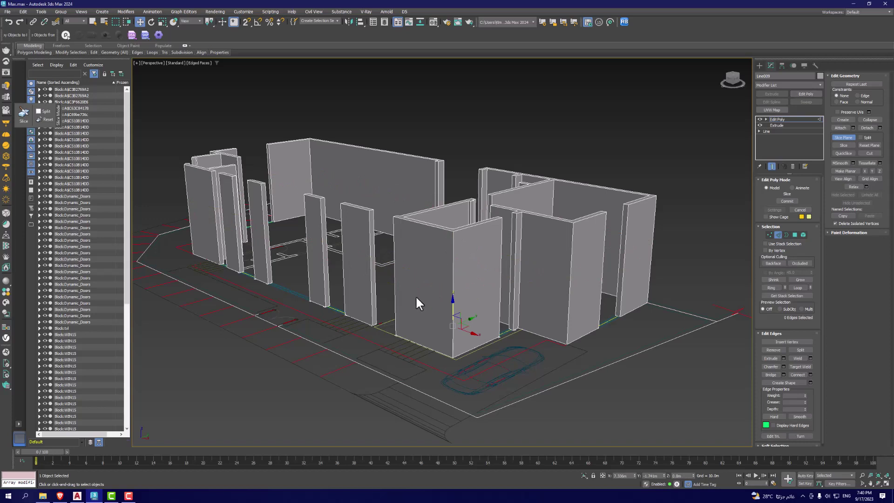
- Raise the slice plane by Offset Z 1.3 m using the Move type-in
right_click(141, 22)
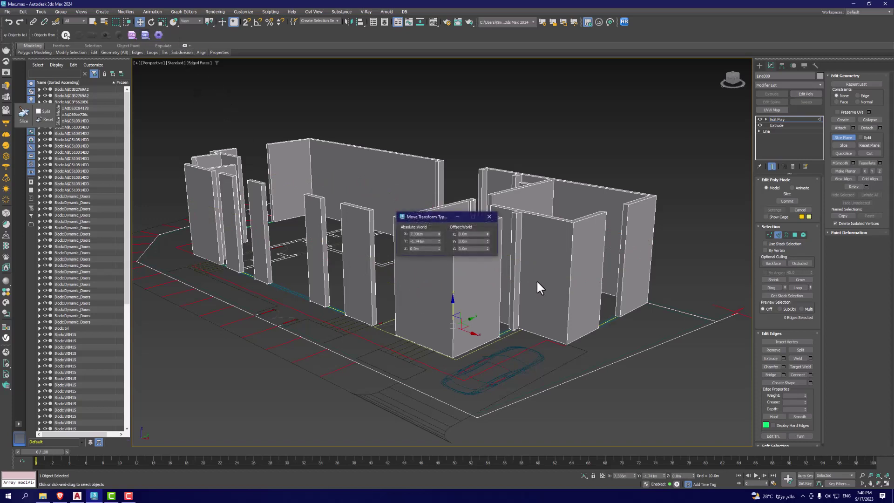
left_click_drag(437, 216, 379, 181)
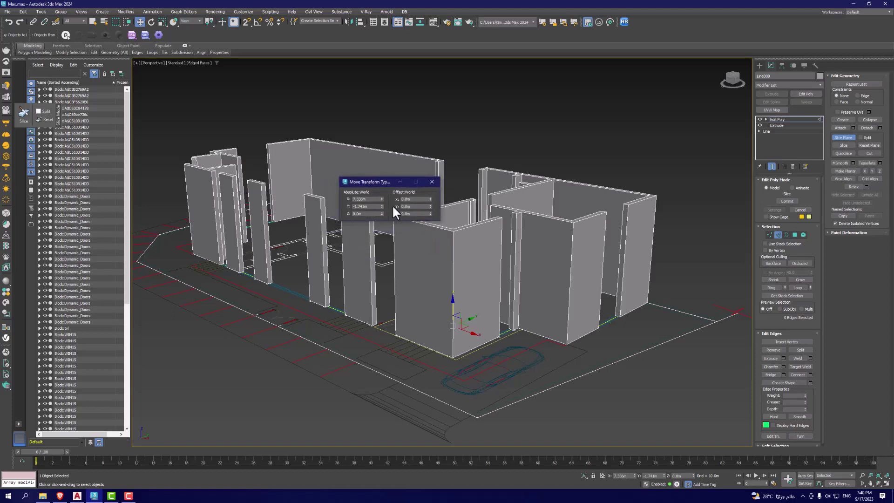
left_click_drag(378, 182, 359, 159)
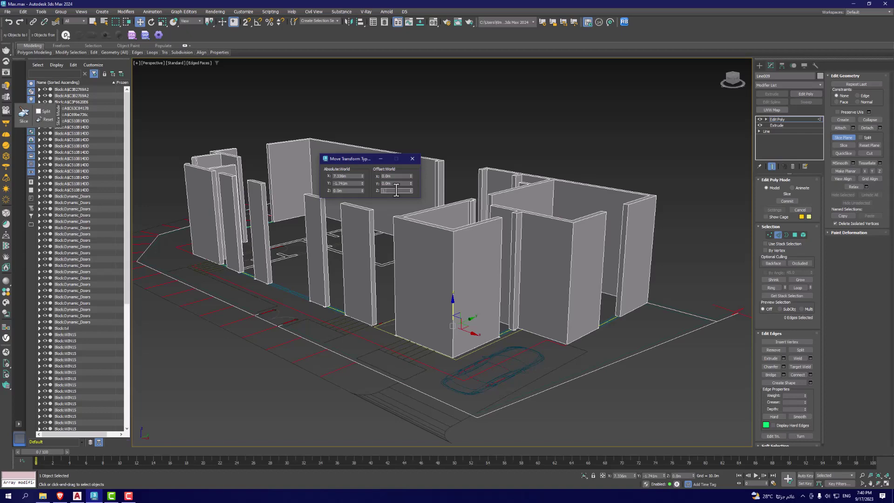
key("Return")
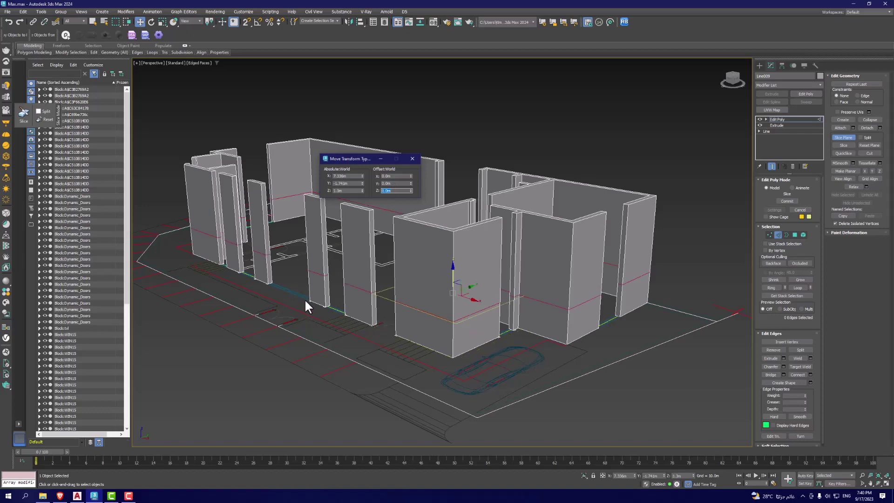
middle_click_drag(305, 300, 481, 281, "alt")
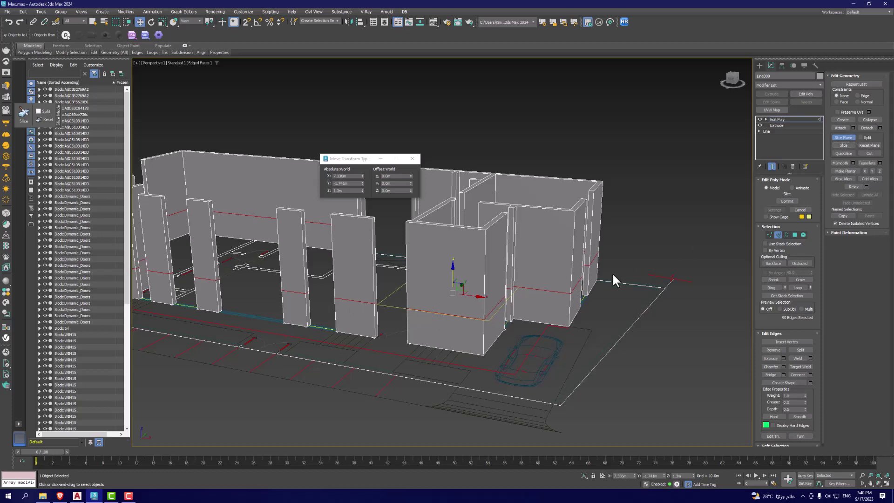
- Offset the slice plane a further 2.1 m up, then close the type-in
left_click(401, 190)
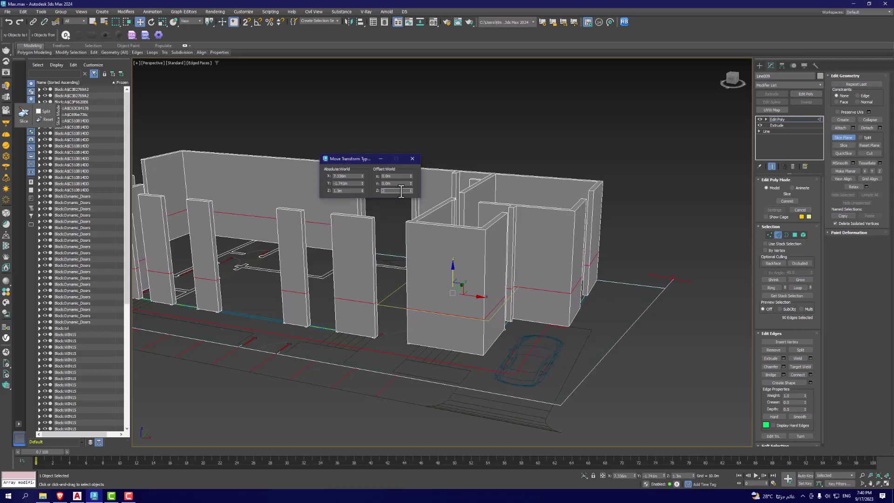
key("Return")
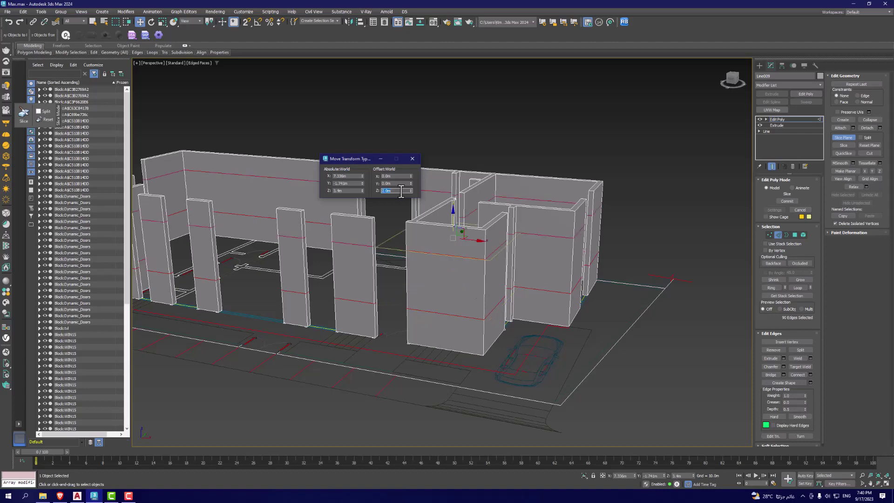
mouse_move(367, 250)
middle_mouse_down("alt")
mouse_move(421, 297)
mouse_move(535, 260)
middle_mouse_up("alt")
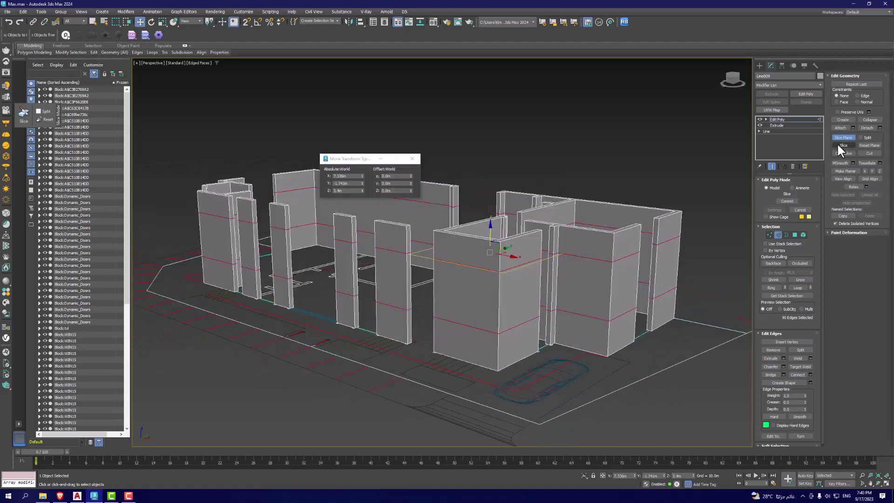
left_click(412, 159)
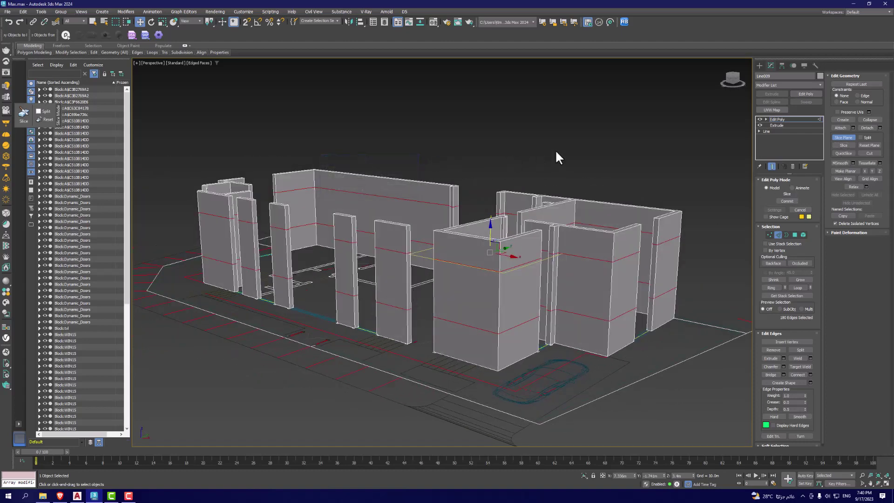
- Turn off Slice Plane, inspect the horizontal cuts, and switch to Polygon mode
left_click(844, 138)
mouse_move(483, 259)
middle_mouse_down("alt")
mouse_move(423, 269)
mouse_move(471, 275)
mouse_move(420, 278)
middle_mouse_up("alt")
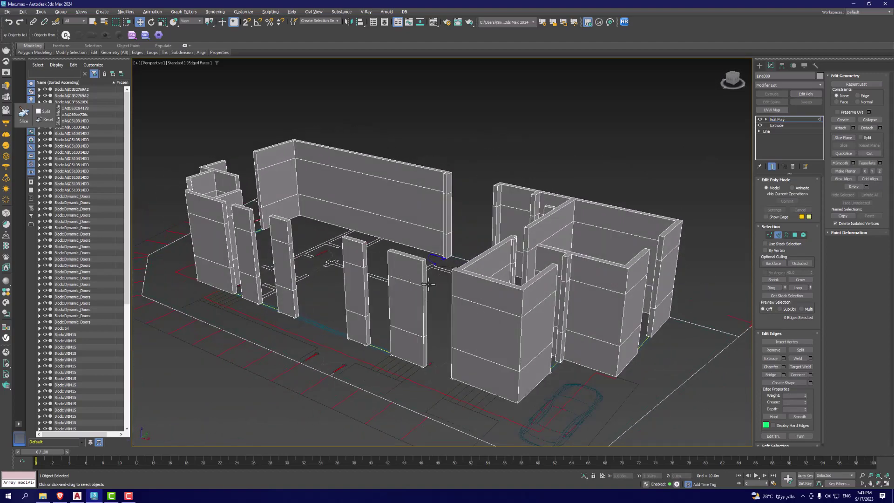
scroll(439, 296, "up", 3)
scroll(451, 372, "up", 3)
scroll(475, 389, "down", 2)
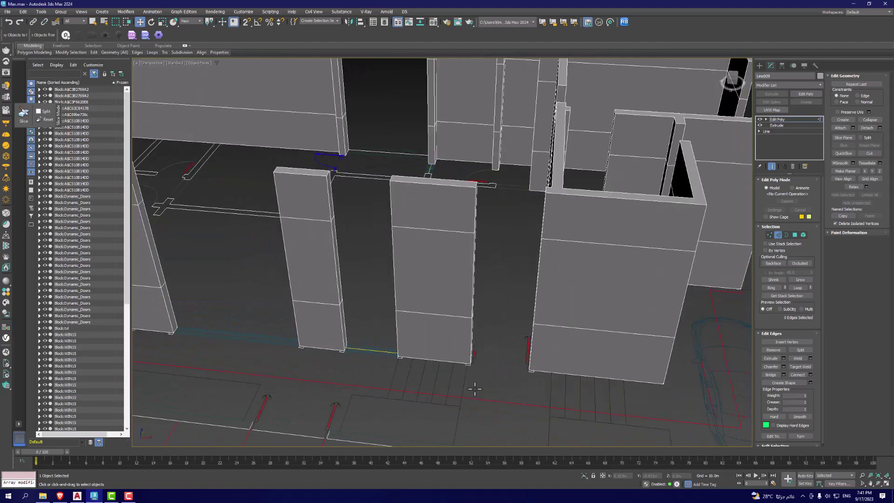
scroll(507, 369, "up", 3)
scroll(489, 377, "down", 4)
scroll(489, 377, "up", 5)
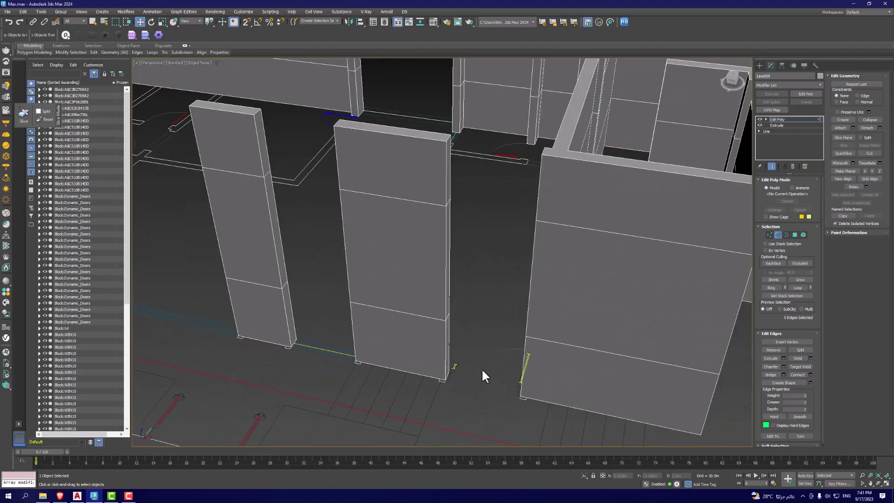
scroll(482, 373, "down", 5)
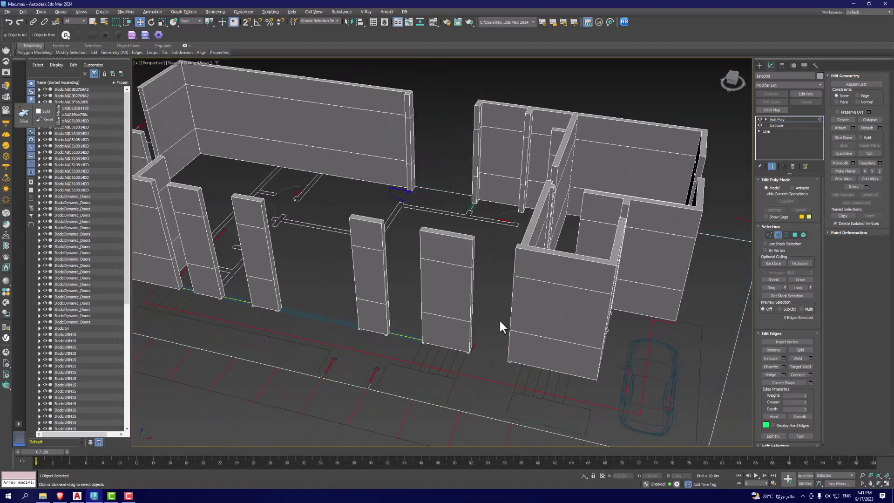
left_click(794, 234)
middle_click_drag(517, 240, 484, 243, "alt")
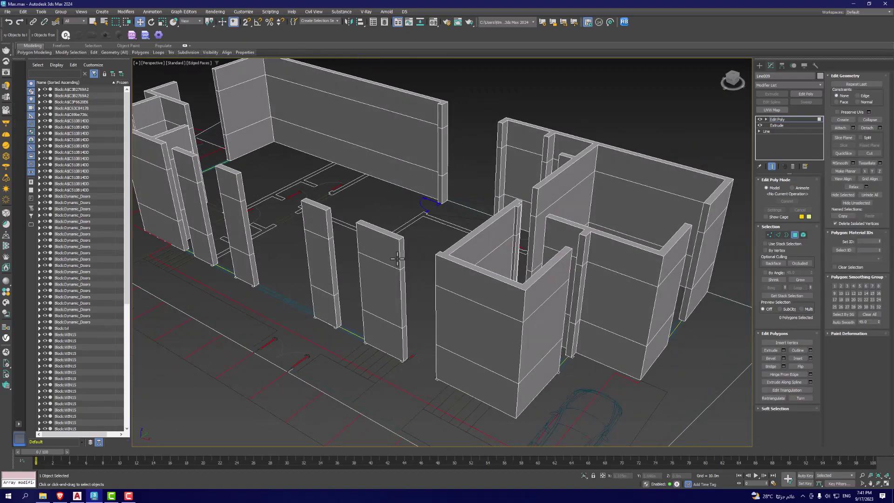
- Bridge the end faces of two facing wall pieces to close the first gap
scroll(397, 259, "up", 2)
left_click(404, 238)
mouse_move(404, 238)
middle_mouse_down("alt")
mouse_move(462, 252)
mouse_move(571, 182)
middle_mouse_up("alt")
left_click(439, 217, "ctrl")
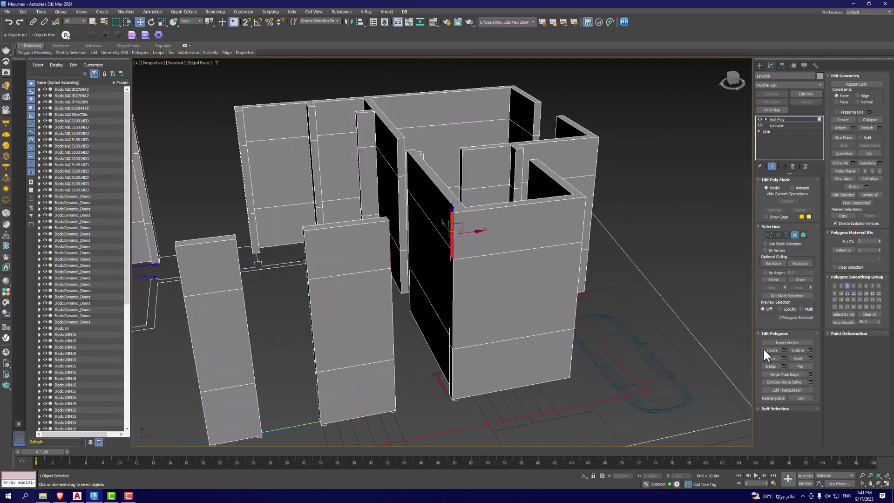
left_click(771, 366)
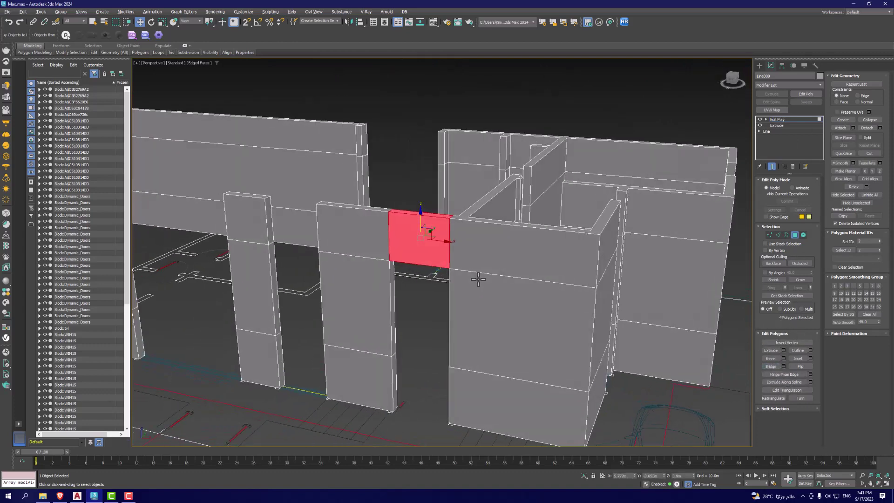
middle_click_drag(507, 285, 484, 286, "alt")
left_click(417, 306)
- Bridge a narrow lower end face to its matching upper face to form an opening
mouse_move(417, 306)
middle_mouse_down("alt")
mouse_move(456, 315)
mouse_move(414, 339)
mouse_move(404, 322)
mouse_move(419, 325)
mouse_move(402, 323)
middle_mouse_up("alt")
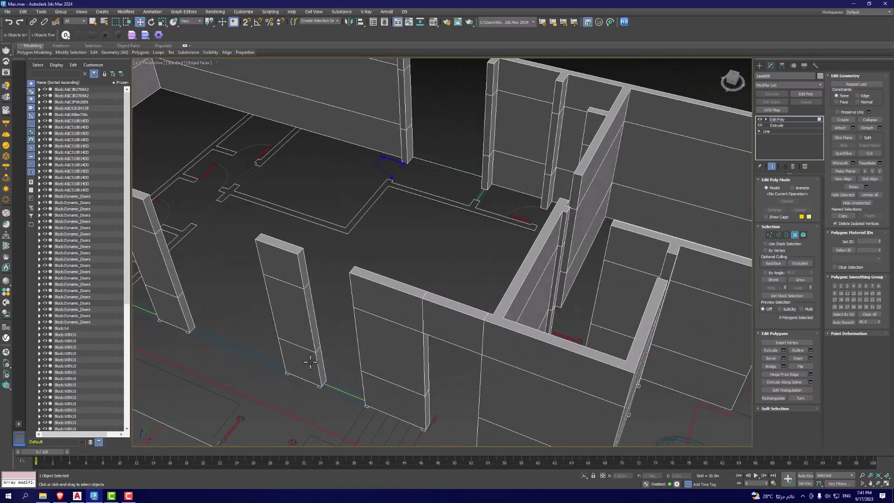
scroll(402, 324, "up", 3)
left_click(307, 353)
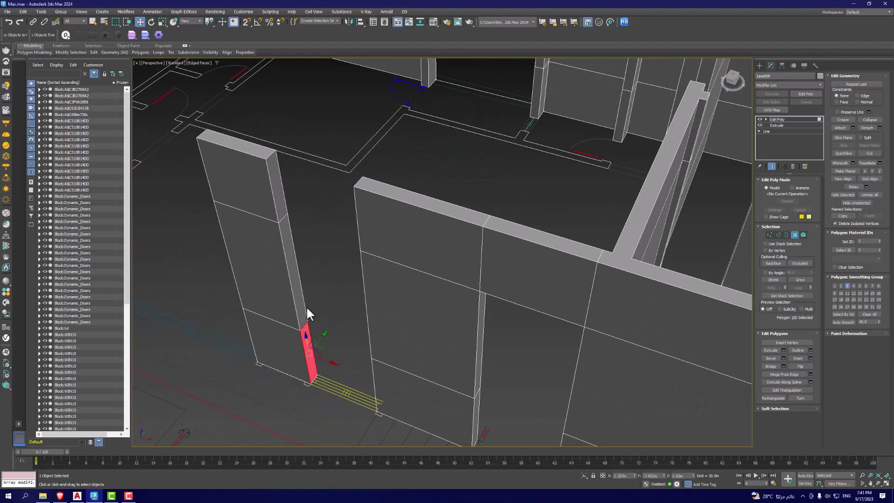
mouse_move(275, 179)
middle_mouse_down()
mouse_move(387, 233)
mouse_move(354, 239)
mouse_move(399, 359)
middle_mouse_up()
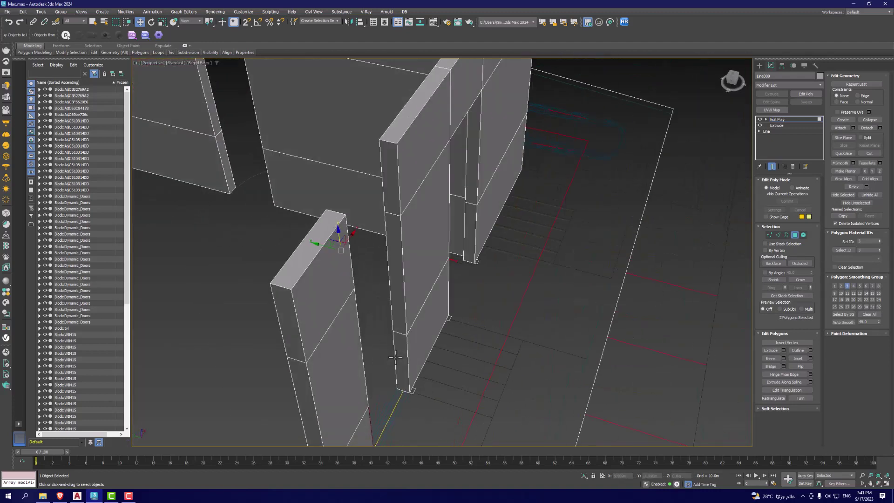
scroll(399, 359, "up", 3)
left_click(392, 166, "ctrl")
middle_click_drag(575, 246, 890, 314, "alt")
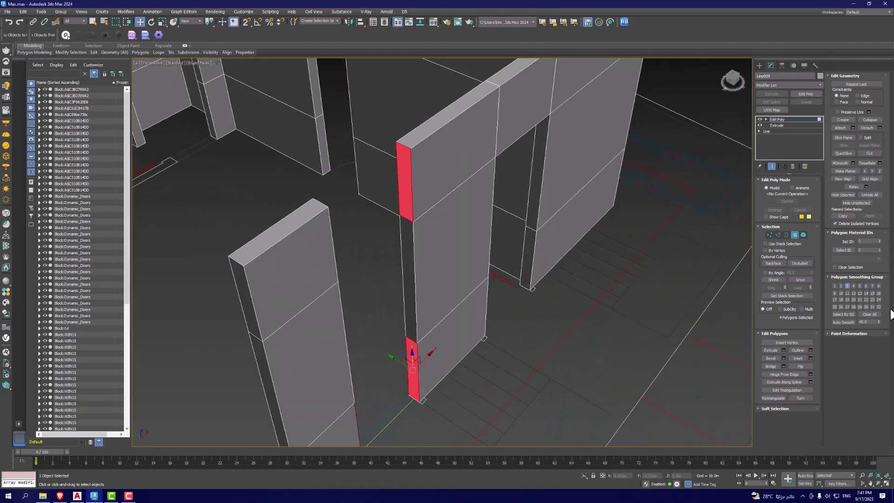
left_click(772, 368)
- Bridge another pair of narrow side faces across the next wall gap
scroll(422, 194, "down", 4)
middle_click_drag(422, 194, 447, 200, "alt")
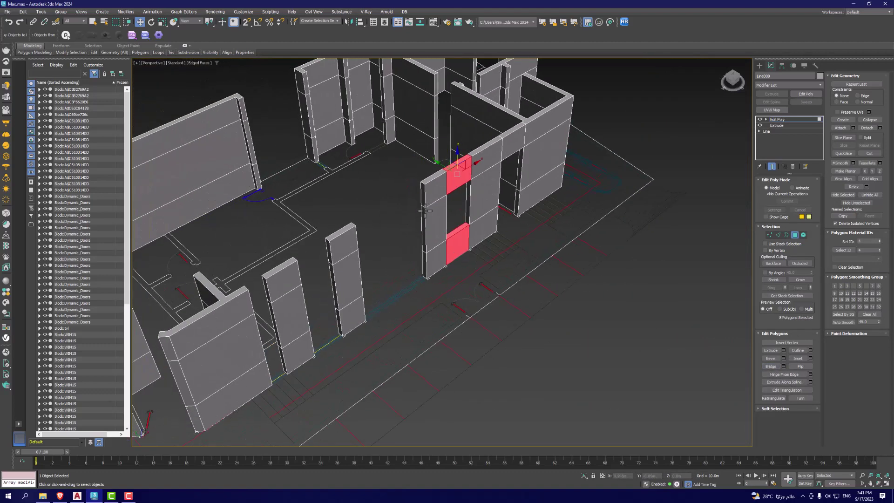
scroll(422, 195, "up", 3)
left_click(422, 194)
left_click(421, 293, "ctrl")
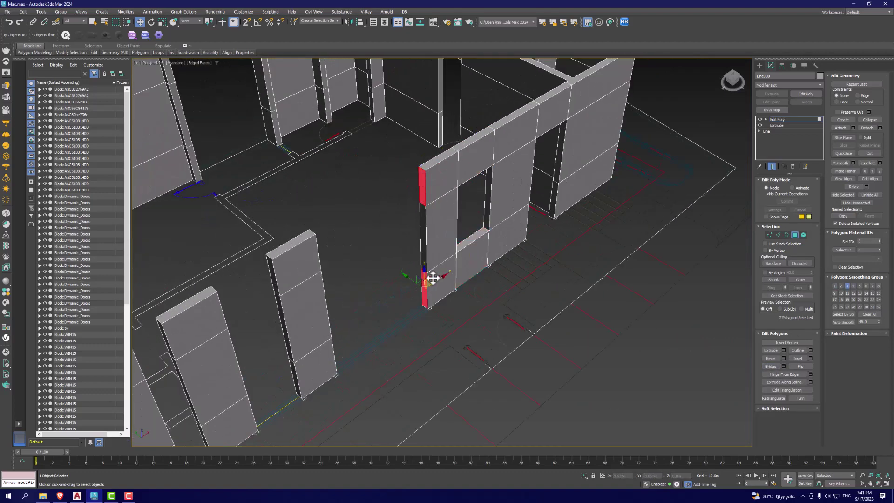
middle_click_drag(432, 276, 384, 243, "alt")
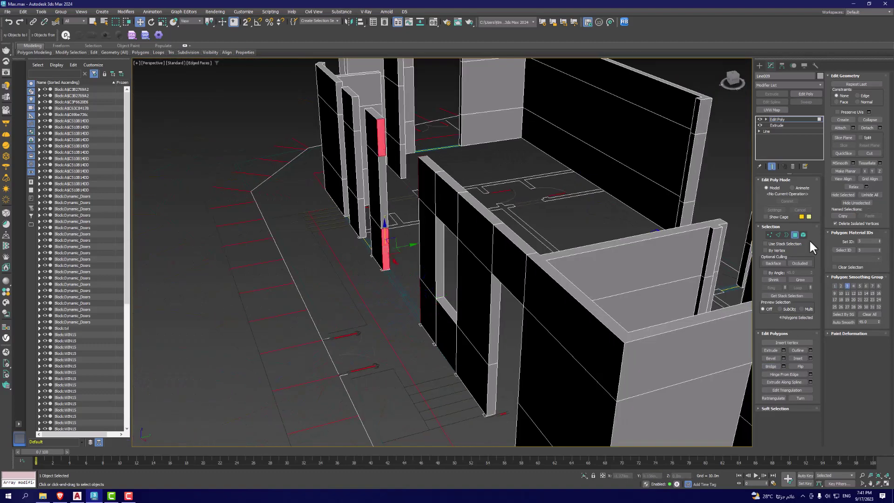
left_click(768, 364)
- Bridge the lower and upper faces at the pillar edge
mouse_move(414, 225)
middle_mouse_down("alt")
mouse_move(462, 266)
mouse_move(555, 262)
middle_mouse_up("alt")
left_click(555, 262)
scroll(490, 293, "up", 4)
scroll(489, 293, "up", 2)
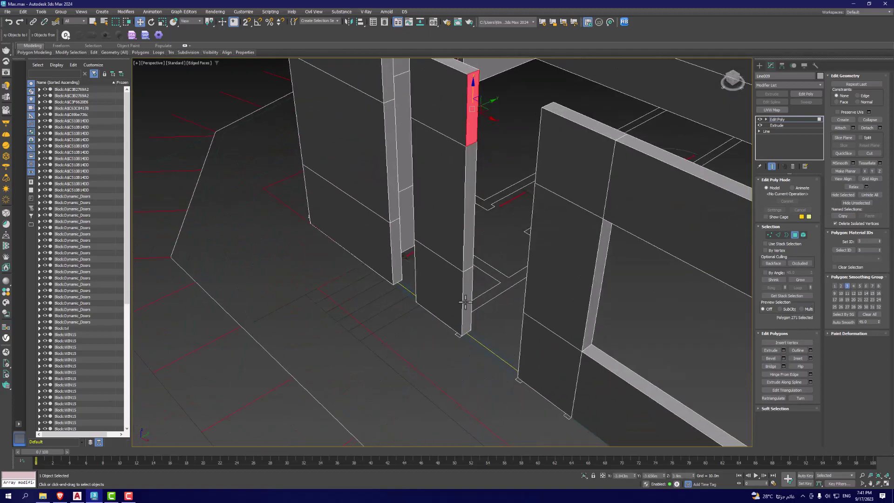
middle_click_drag(490, 294, 512, 306, "alt")
left_click(565, 127, "ctrl")
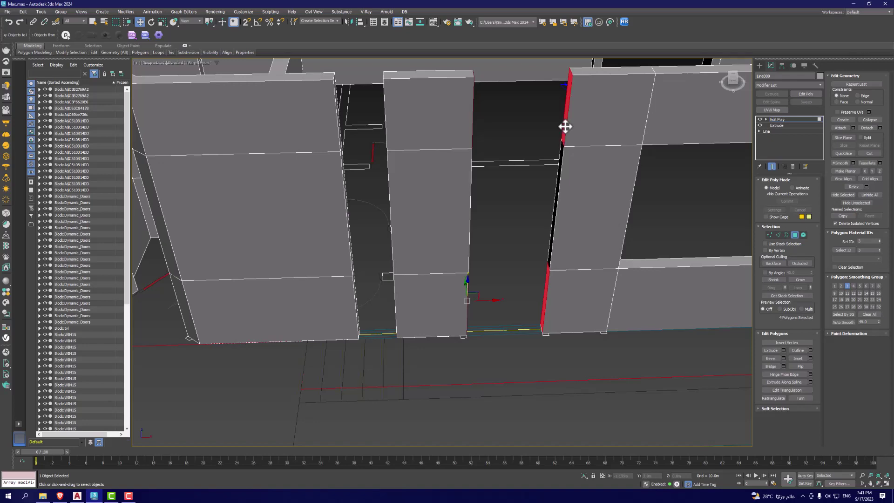
left_click(765, 366)
- Bridge the two faces on the next pillar across its gap
mouse_move(465, 297)
middle_mouse_down("alt")
mouse_move(453, 317)
mouse_move(468, 205)
middle_mouse_up("alt")
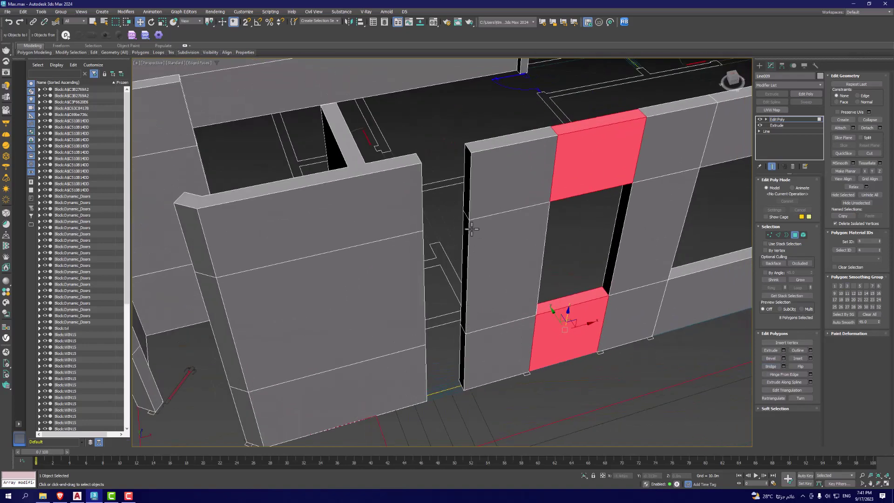
left_click(467, 201)
middle_click_drag(460, 359, 437, 335, "alt")
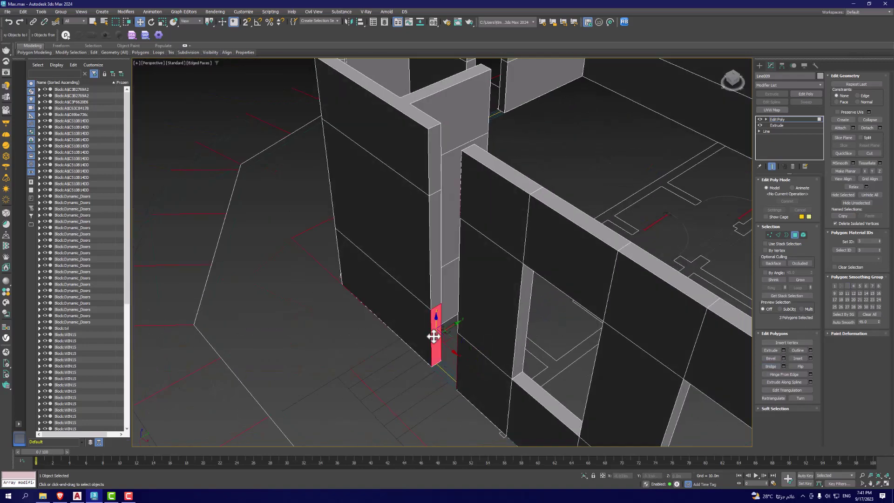
left_click(435, 191, "ctrl")
left_click(765, 366)
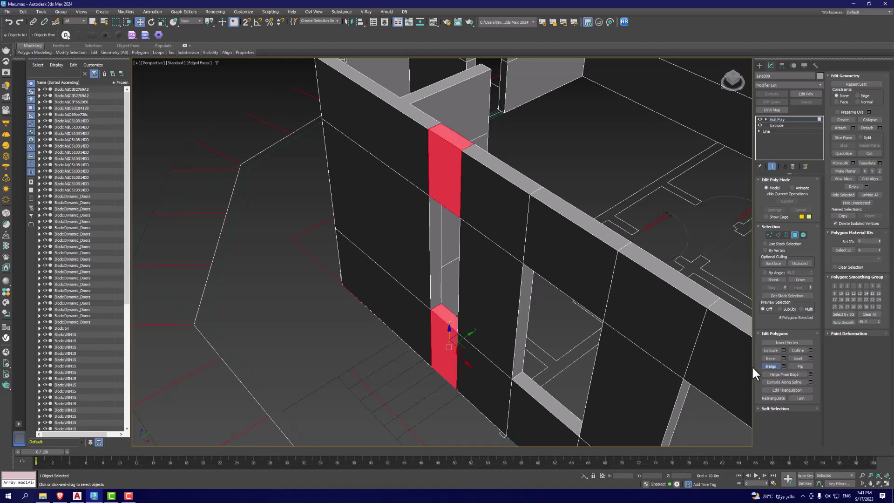
- Zoom into the small and tall windows on the AutoCAD elevation, then return to 3ds Max
left_click(77, 496)
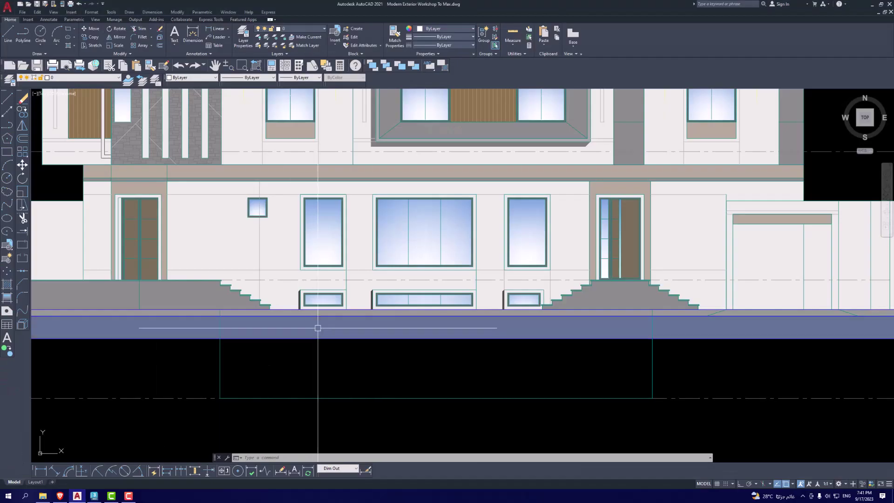
scroll(257, 192, "up", 4)
scroll(261, 200, "down", 4)
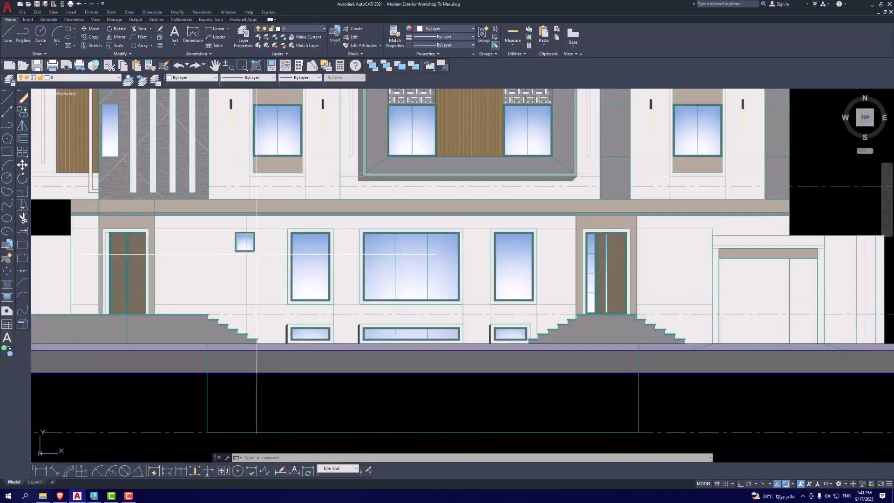
scroll(242, 209, "up", 2)
scroll(222, 218, "up", 3)
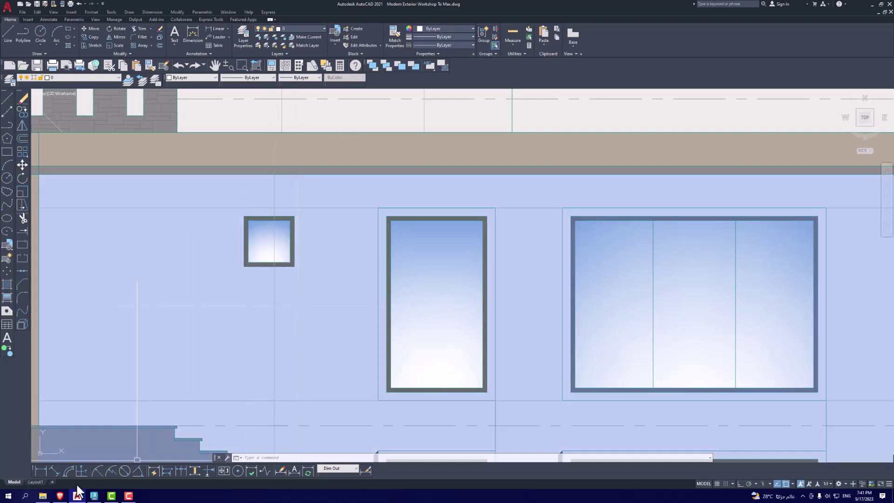
left_click(94, 495)
- Bridge the two narrow pillar faces to close the wall at the pillar
middle_click_drag(368, 314, 434, 315, "alt")
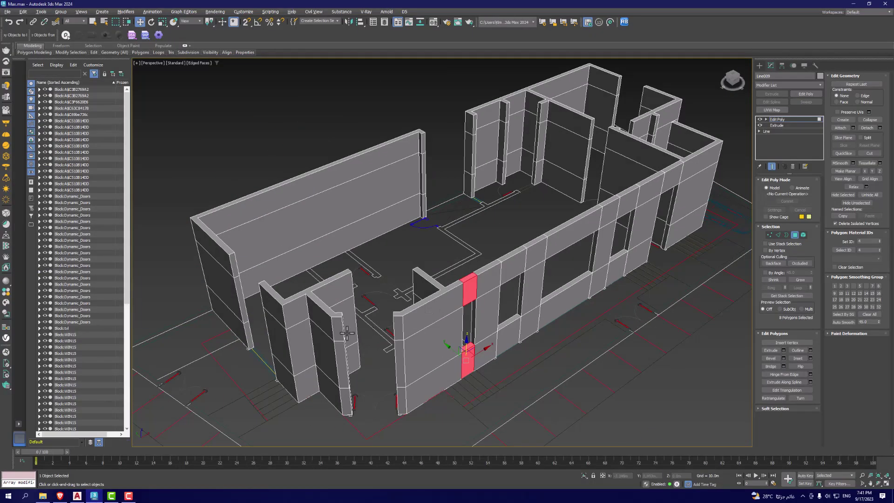
mouse_move(347, 333)
middle_mouse_down("alt")
mouse_move(366, 270)
mouse_move(432, 321)
middle_mouse_up("alt")
left_click(341, 260)
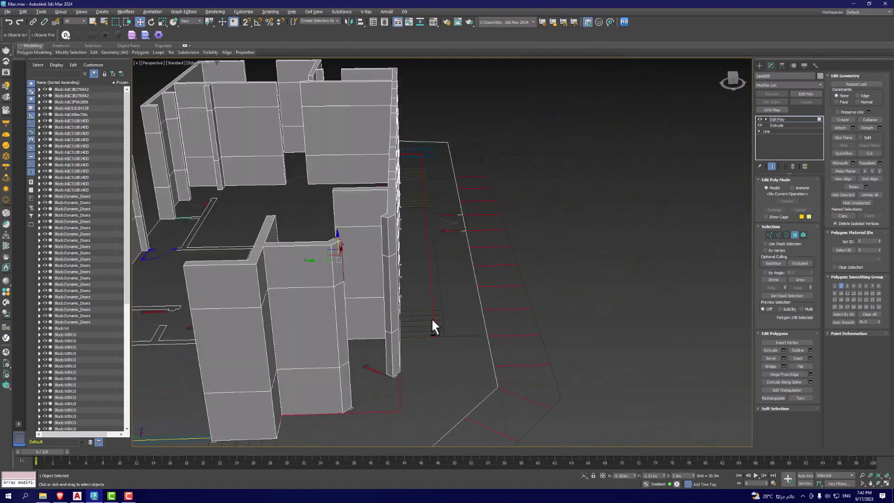
left_click(383, 234)
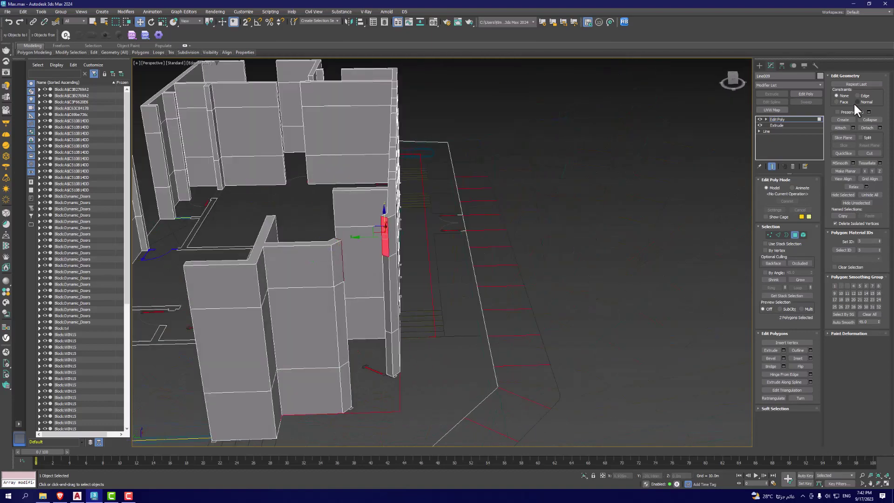
left_click(771, 366)
- Bridge the narrow wall-end faces across the next wall opening
mouse_move(770, 364)
middle_mouse_down("alt")
mouse_move(647, 341)
mouse_move(683, 333)
mouse_move(489, 168)
middle_mouse_up("alt")
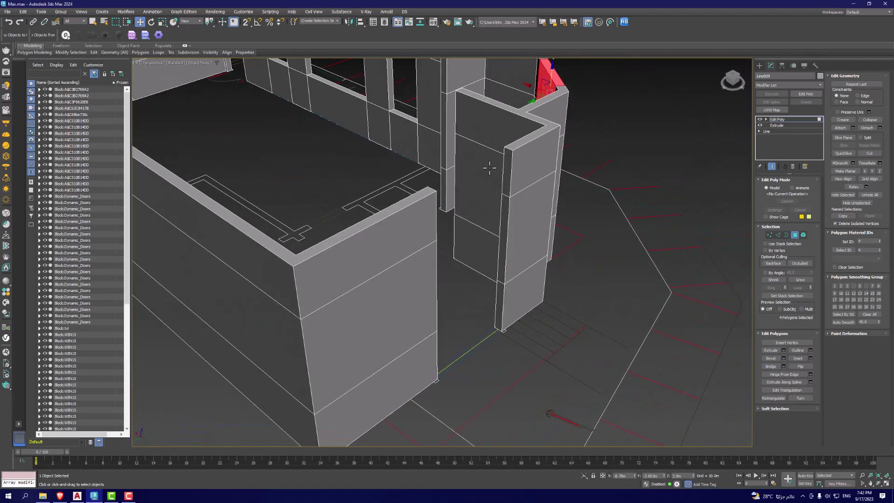
left_click(508, 163)
left_click(505, 301, "ctrl")
middle_click_drag(505, 300, 448, 145, "alt")
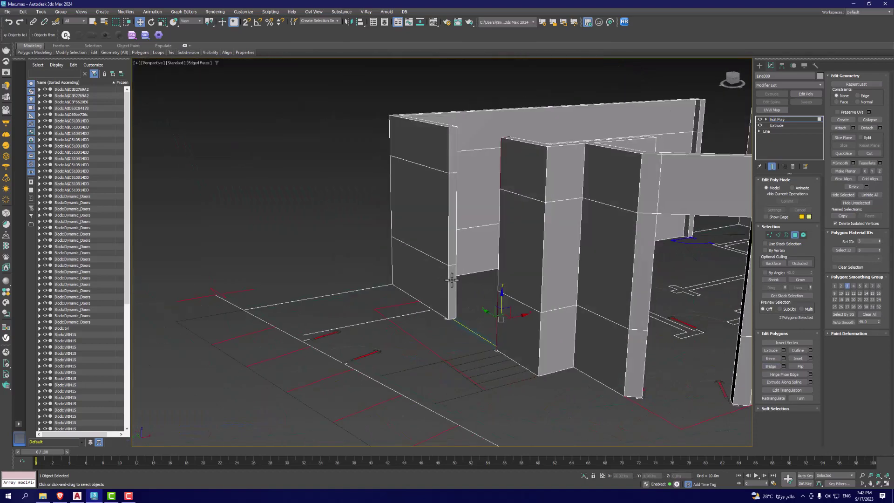
left_click(765, 364)
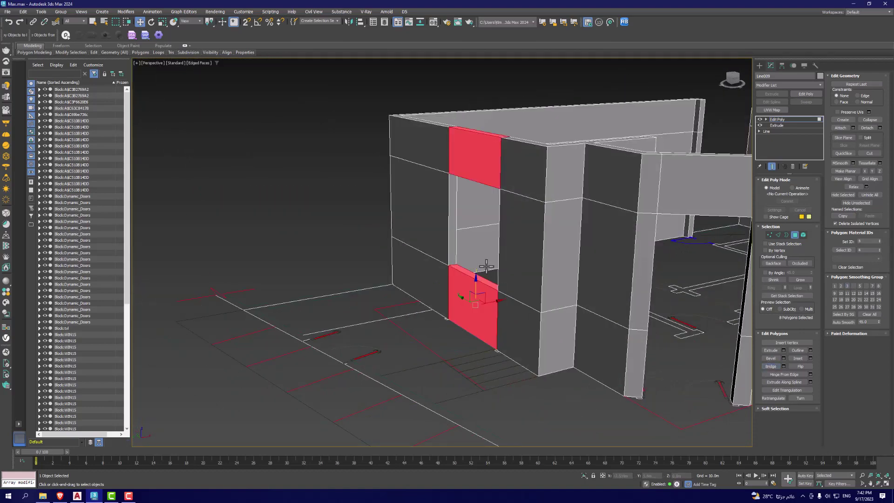
- Select the narrow wall-end faces on both sides of another opening
middle_click_drag(765, 365, 523, 258, "alt")
scroll(544, 230, "down", 3)
scroll(499, 202, "up", 8)
scroll(431, 306, "down", 2)
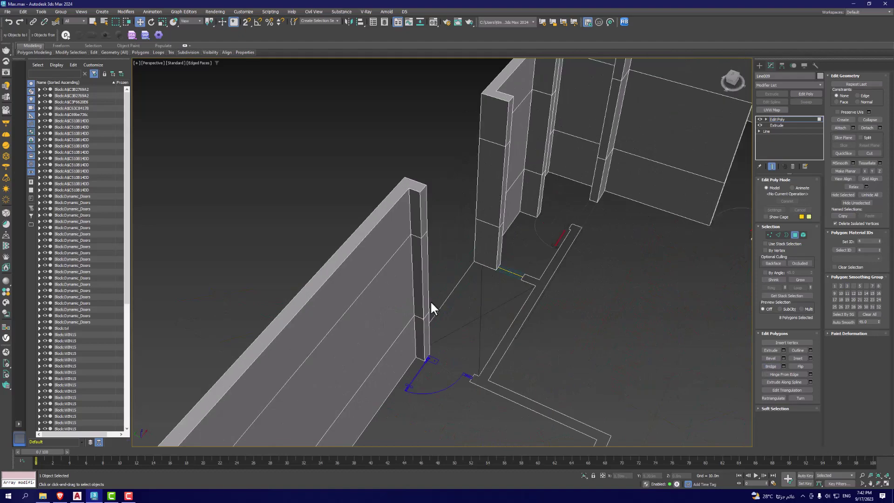
scroll(431, 305, "down", 5)
mouse_move(431, 305)
middle_mouse_down("alt")
mouse_move(585, 277)
mouse_move(543, 323)
mouse_move(507, 296)
middle_mouse_up("alt")
scroll(543, 323, "down", 4)
scroll(486, 257, "up", 6)
left_click(492, 238)
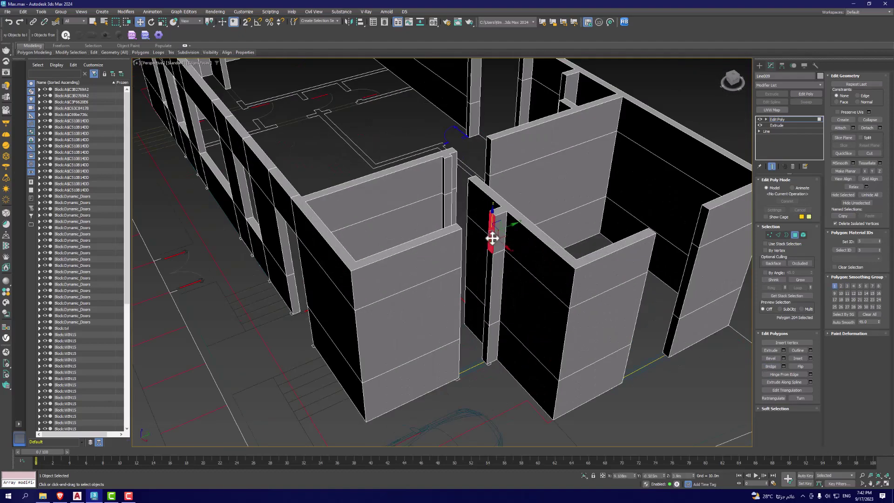
left_click(489, 333, "ctrl")
middle_click_drag(488, 333, 464, 341, "alt")
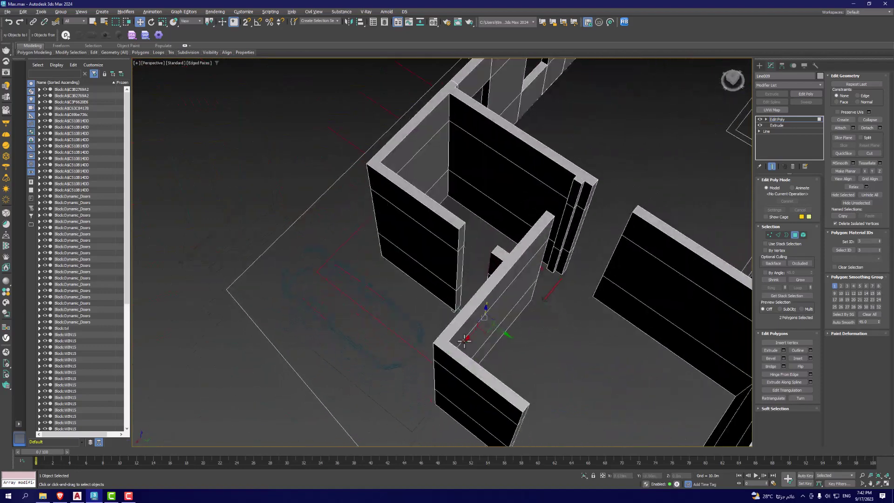
left_click(455, 293, "ctrl")
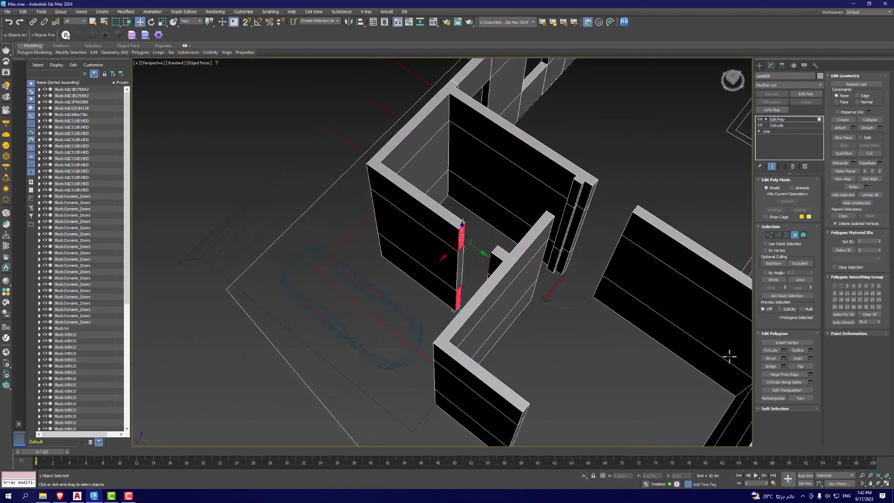
mouse_move(449, 229)
middle_mouse_down("alt")
mouse_move(514, 215)
mouse_move(534, 268)
middle_mouse_up("alt")
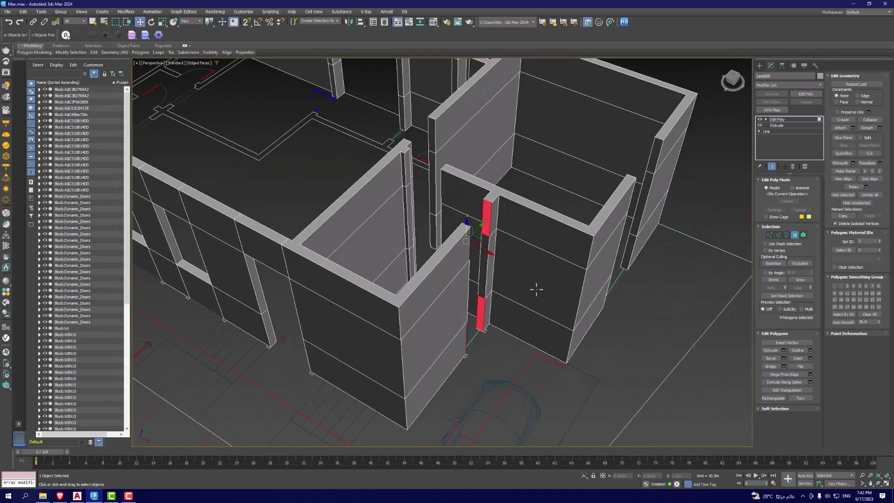
scroll(475, 209, "up", 4)
- Reselect the upper and lower wall-end faces and bridge them across that opening
left_click(495, 209)
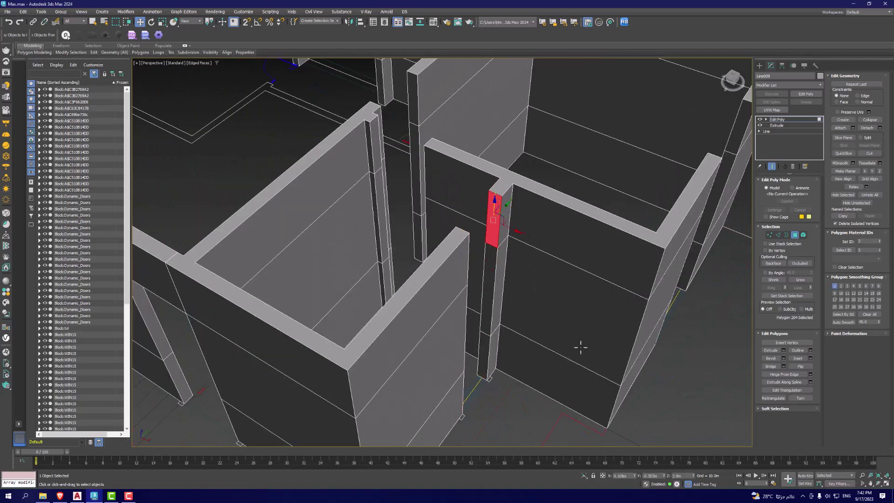
left_click(486, 358, "ctrl")
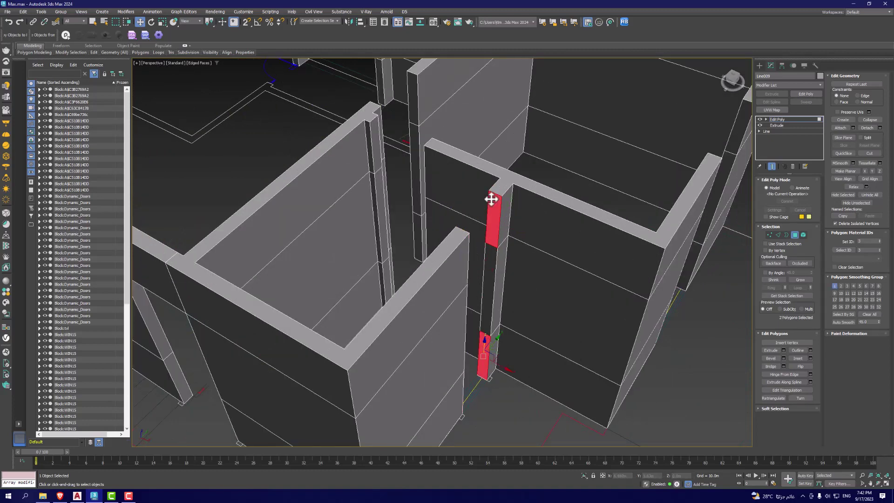
middle_click_drag(470, 226, 440, 306, "alt")
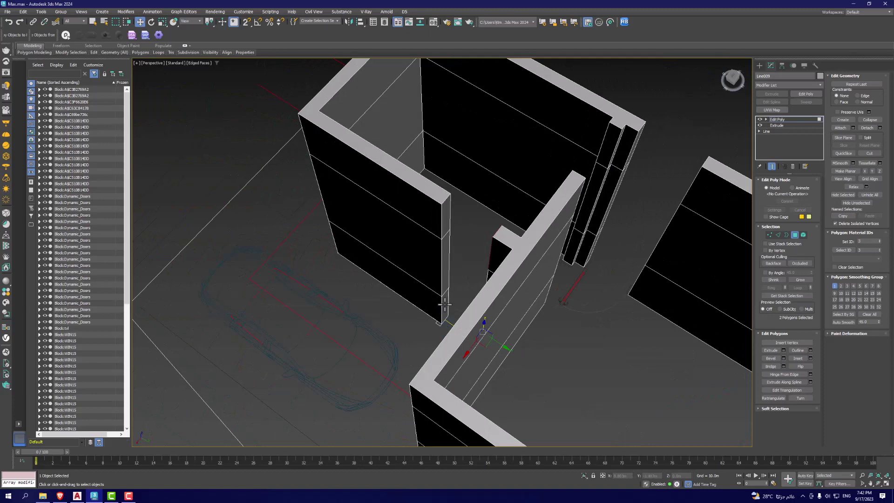
left_click(444, 305, "ctrl")
left_click(445, 217, "ctrl")
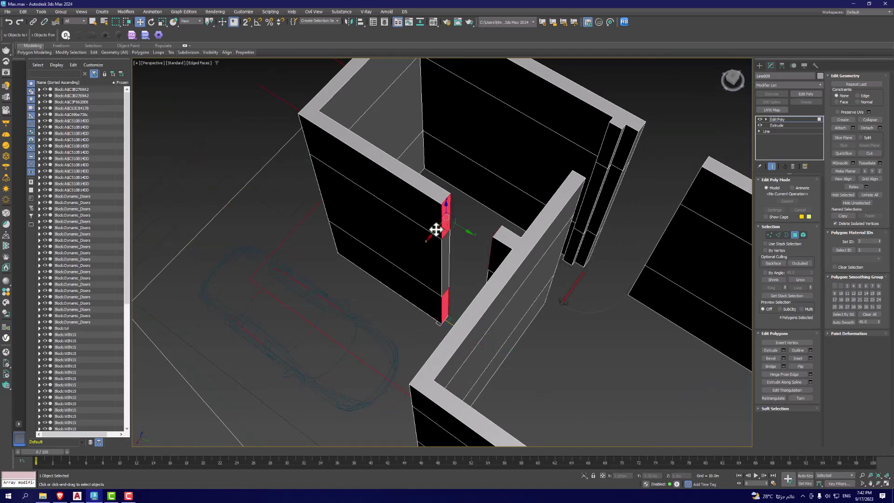
left_click(769, 364)
- Bridge the wall-end faces across one more window opening
scroll(372, 307, "down", 5)
middle_click_drag(372, 307, 371, 307, "alt")
scroll(347, 315, "up", 5)
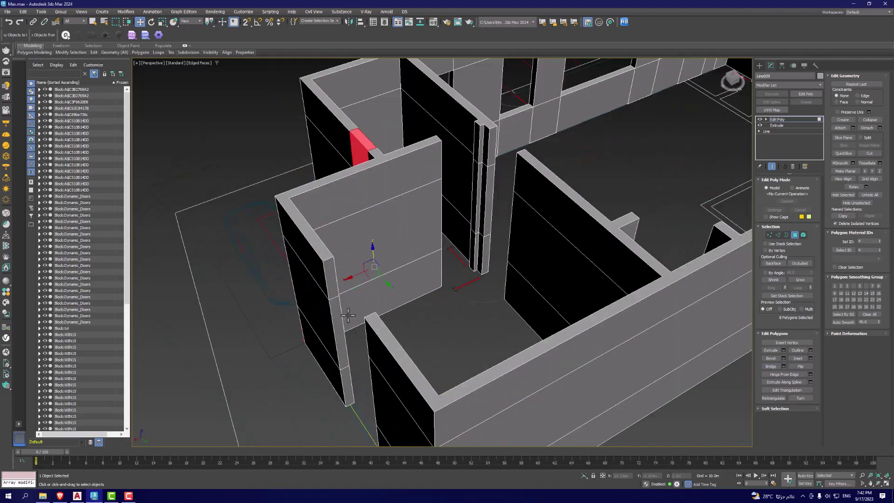
left_click(347, 315)
scroll(421, 288, "up", 4)
scroll(468, 248, "down", 4)
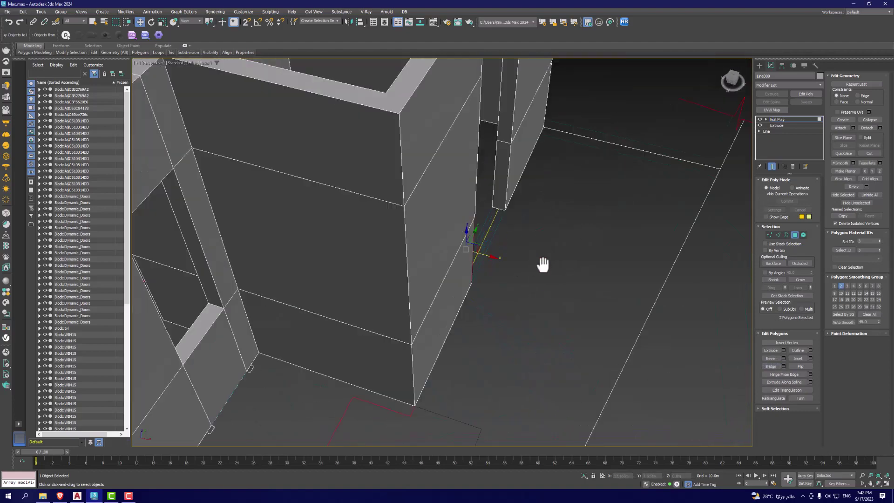
left_click(498, 187, "ctrl")
middle_click_drag(498, 187, 529, 226, "alt")
scroll(494, 169, "up", 3)
scroll(495, 168, "down", 4)
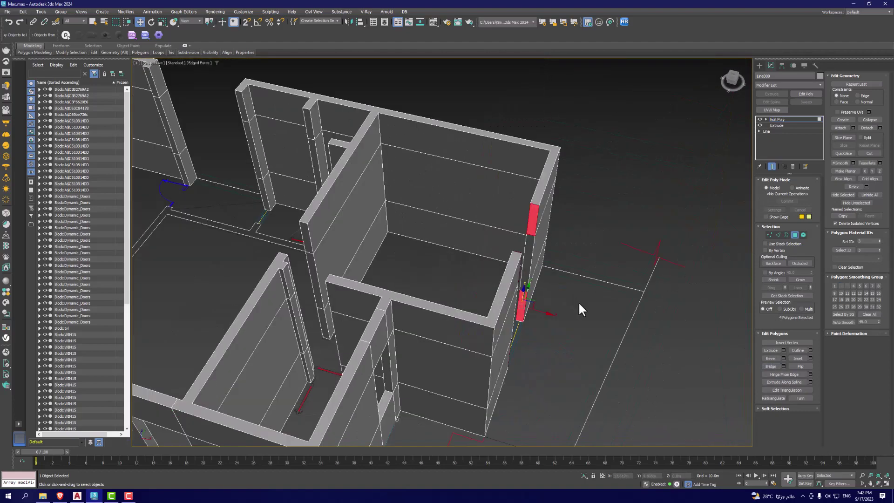
middle_click_drag(578, 301, 568, 298, "alt")
left_click(770, 366)
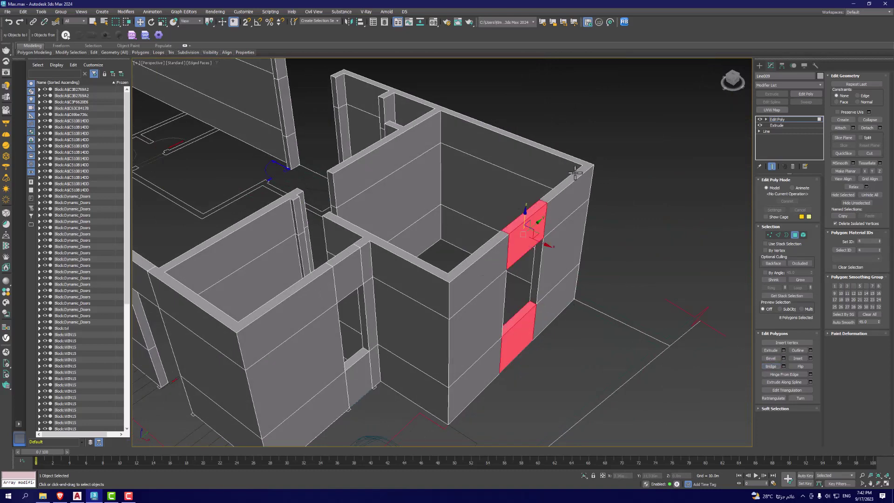
- View the whole building, check the window sill face, deselect it and switch to AutoCAD
scroll(405, 261, "down", 5)
mouse_move(405, 264)
middle_mouse_down("alt")
mouse_move(423, 242)
mouse_move(370, 345)
middle_mouse_up("alt")
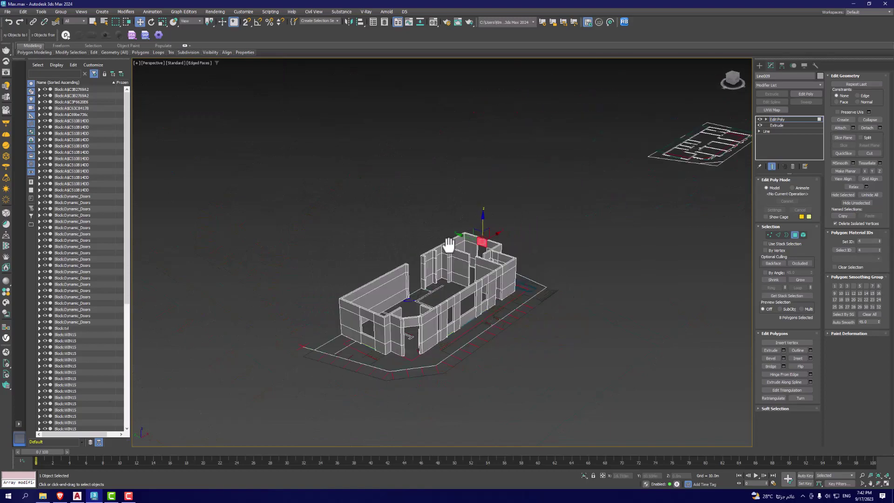
scroll(370, 345, "up", 3)
scroll(371, 345, "up", 3)
scroll(409, 313, "up", 3)
scroll(412, 345, "down", 2)
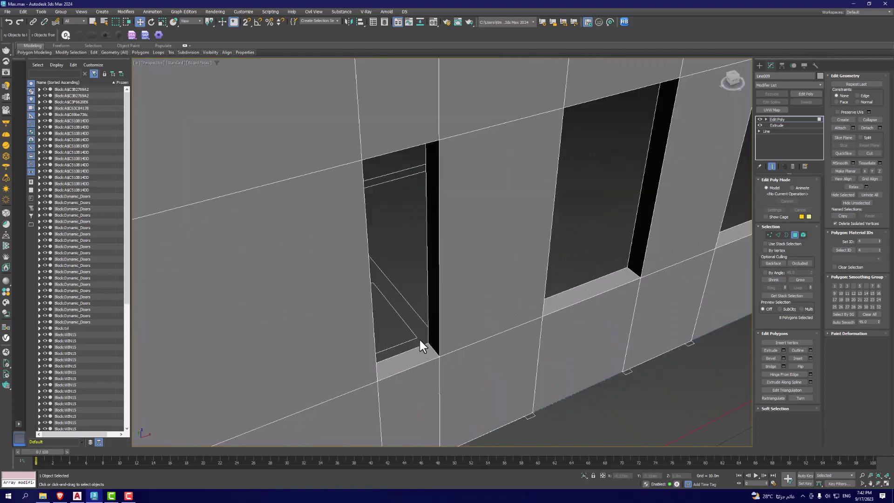
left_click(415, 355)
scroll(415, 355, "down", 5)
scroll(373, 315, "up", 4)
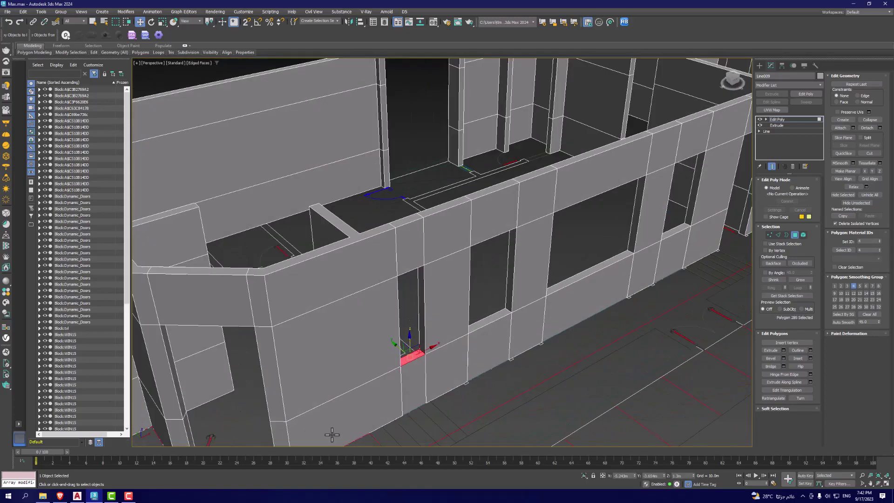
left_click(404, 321)
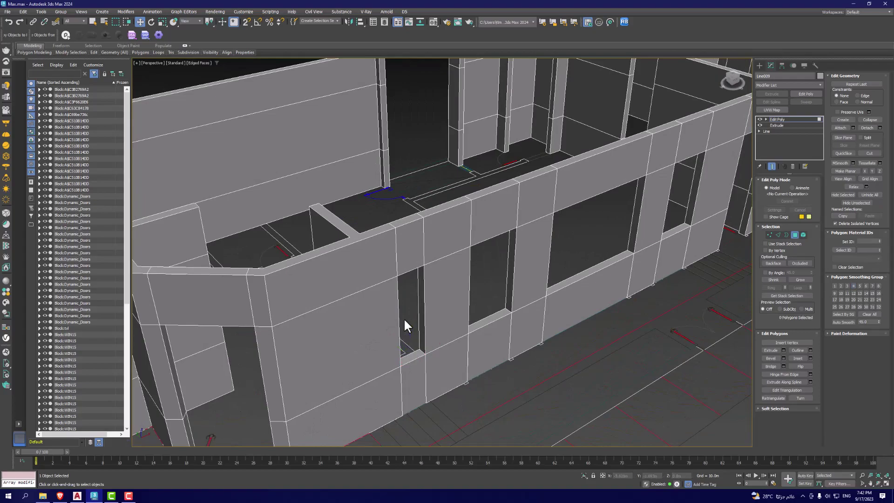
left_click(77, 496)
- Measure the small window's sill height as 1.50 with DIMLINEAR, cancel it, and return to 3ds Max
left_click(44, 468)
scroll(351, 351, "up", 4)
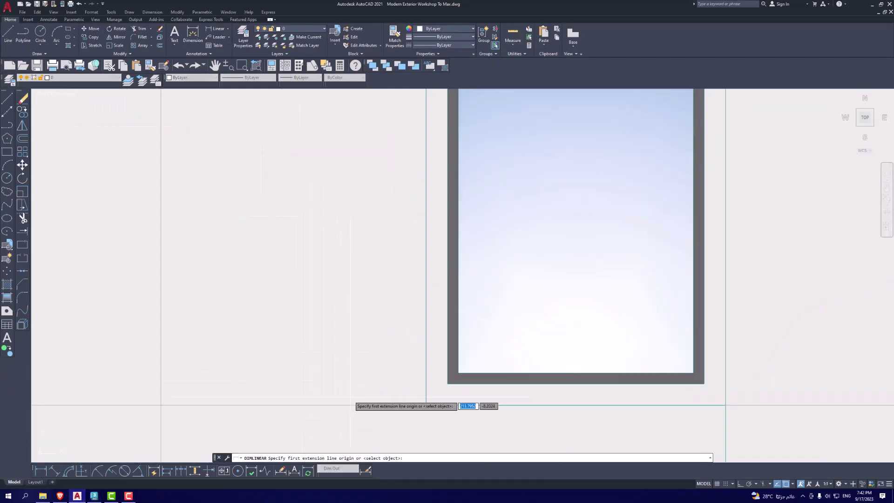
scroll(385, 352, "down", 4)
scroll(395, 352, "up", 5)
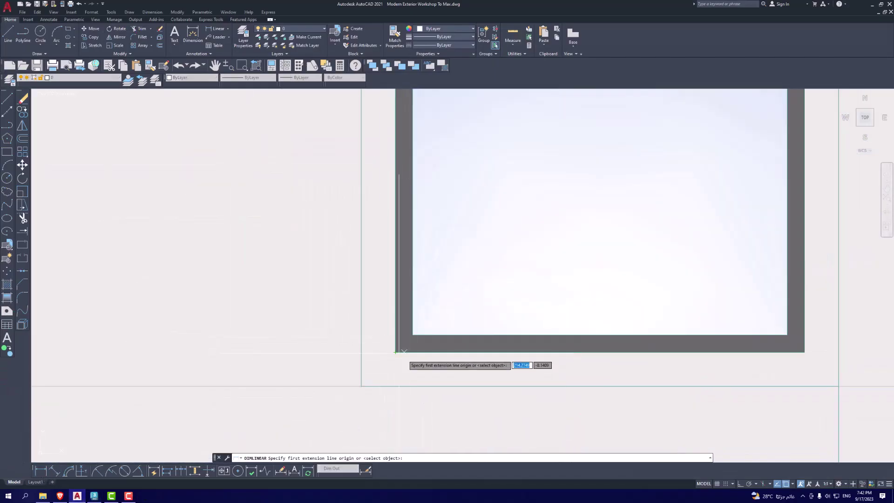
scroll(394, 352, "down", 5)
scroll(386, 347, "up", 5)
scroll(379, 337, "down", 5)
scroll(379, 337, "down", 4)
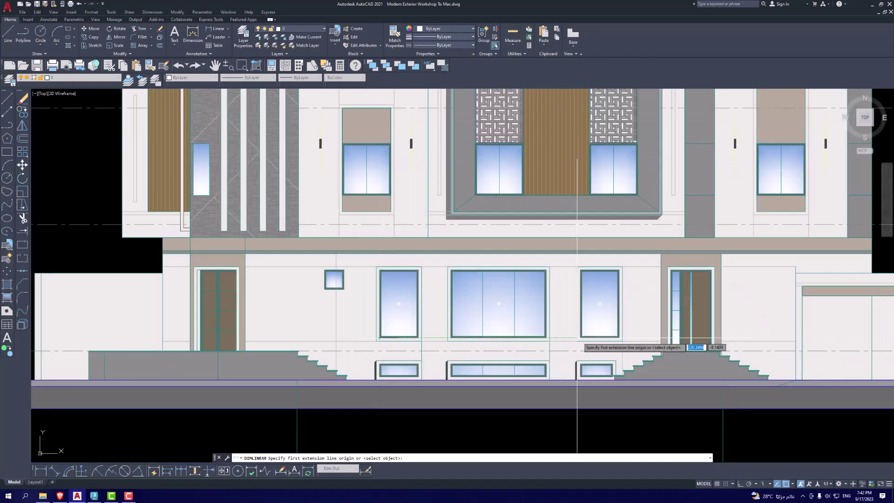
scroll(482, 344, "up", 5)
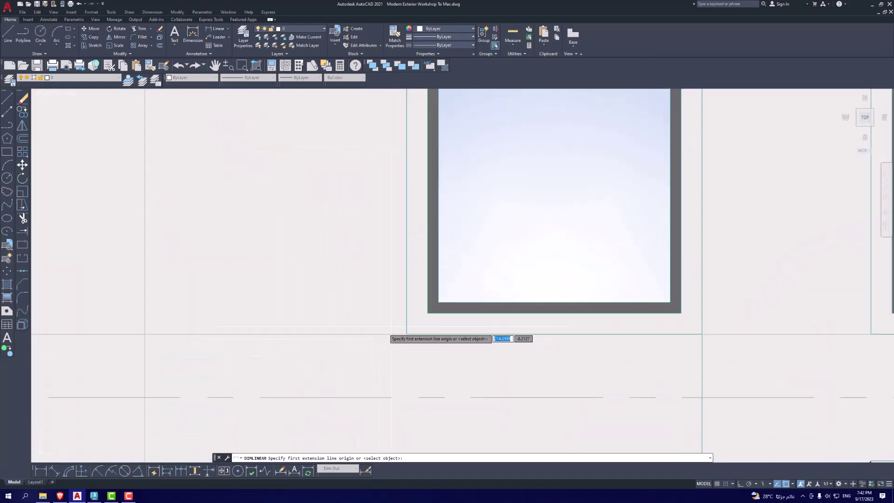
left_click(429, 309)
scroll(421, 361, "down", 4)
scroll(400, 303, "up", 3)
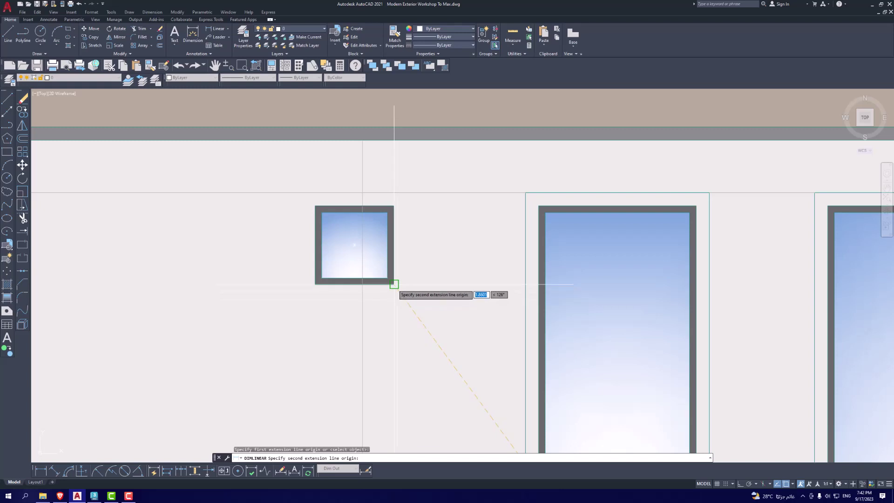
left_click(393, 283)
scroll(393, 283, "down", 4)
scroll(446, 321, "up", 4)
scroll(407, 334, "down", 2)
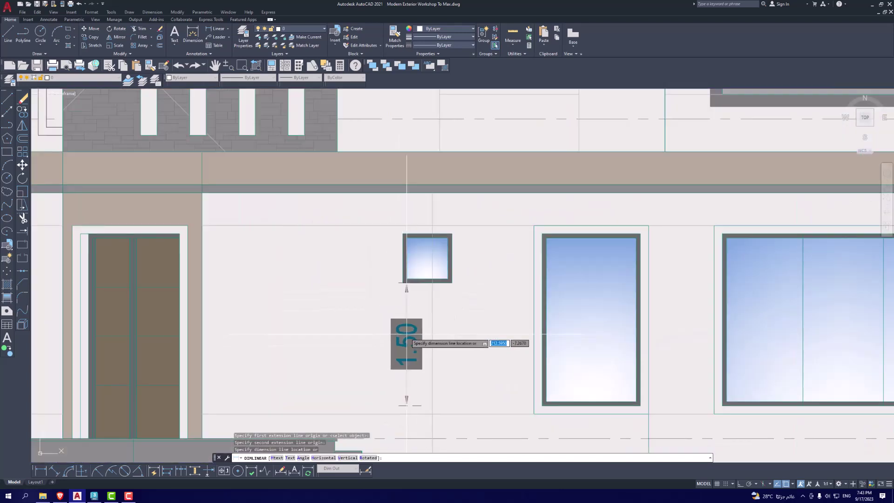
key("Escape")
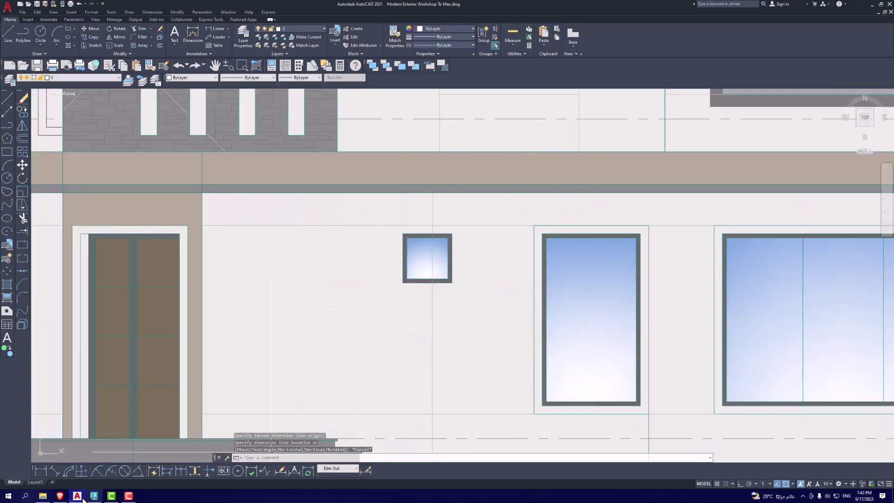
left_click(96, 497)
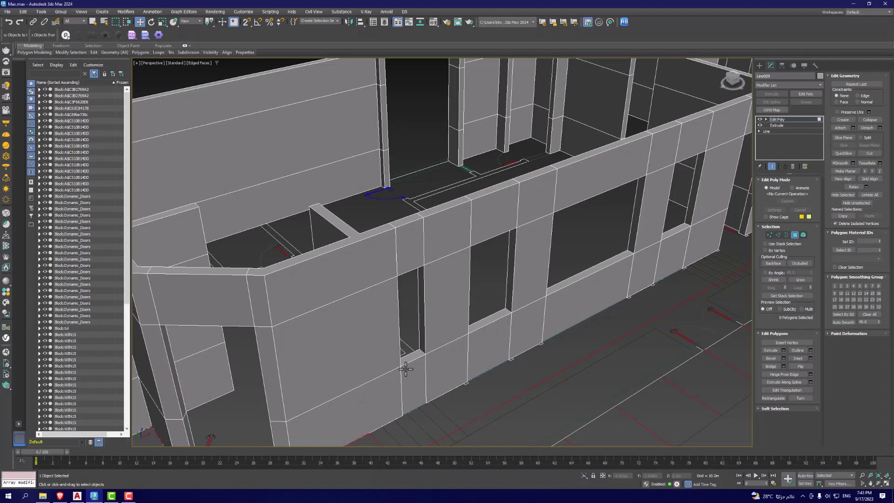
- Extrude the floor face under the small window up 1.5m and leave polygon mode
left_click(416, 356)
scroll(419, 354, "down", 4)
scroll(419, 354, "up", 5)
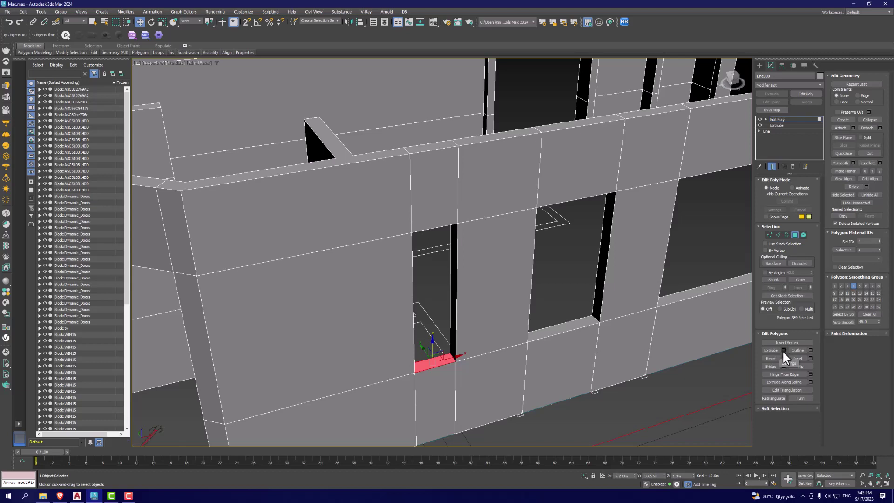
left_click(783, 351)
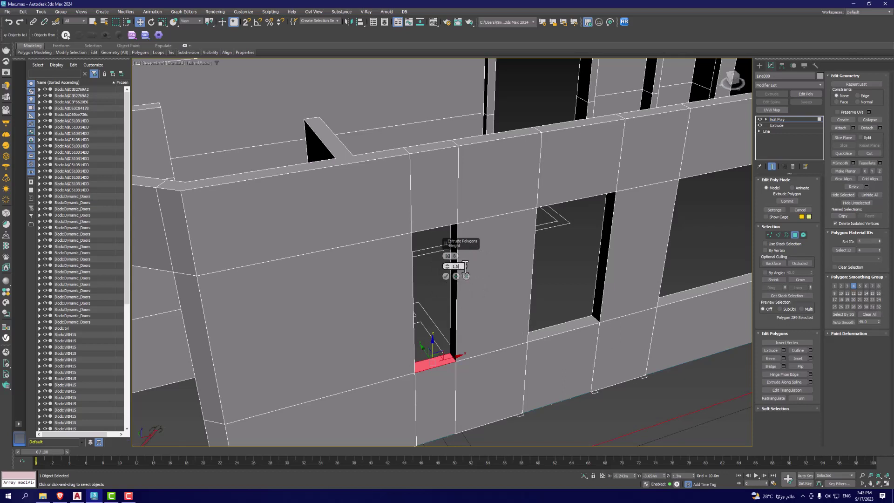
key("Return")
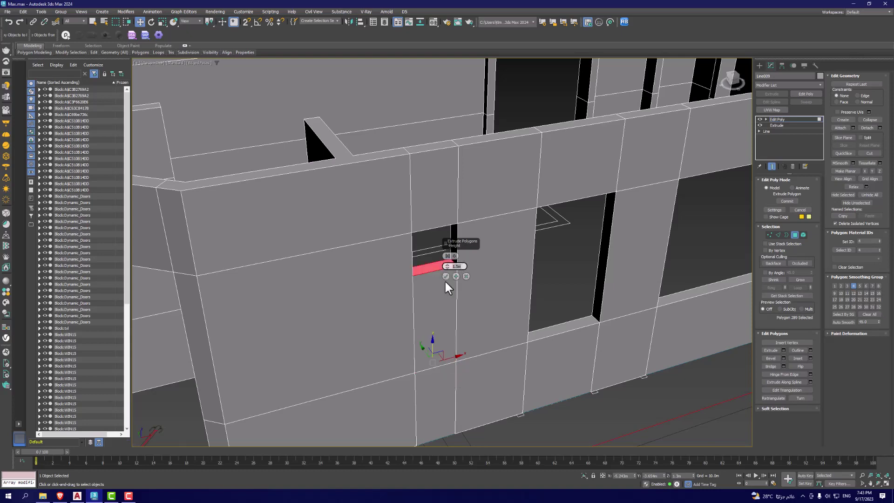
left_click(445, 276)
scroll(444, 279, "down", 5)
mouse_move(445, 279)
middle_mouse_down("alt")
mouse_move(455, 325)
mouse_move(475, 332)
middle_mouse_up("alt")
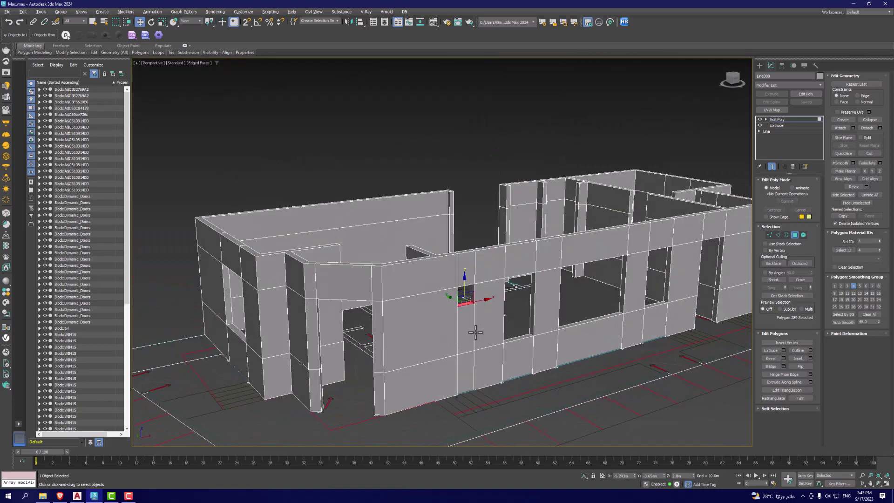
left_click(796, 235)
- Deselect the walls and orbit around the whole villa site to inspect it
left_click(489, 260)
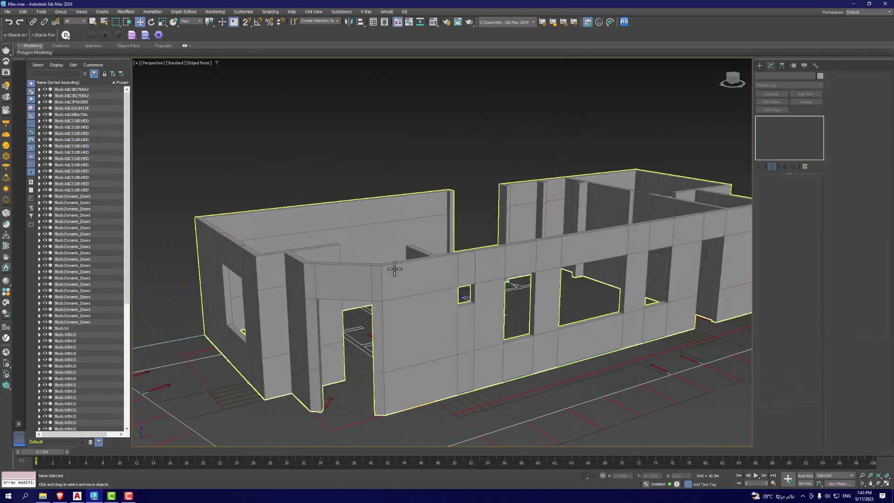
scroll(398, 264, "down", 3)
mouse_move(399, 264)
middle_mouse_down("alt")
mouse_move(423, 325)
mouse_move(510, 313)
mouse_move(403, 314)
mouse_move(418, 327)
middle_mouse_up("alt")
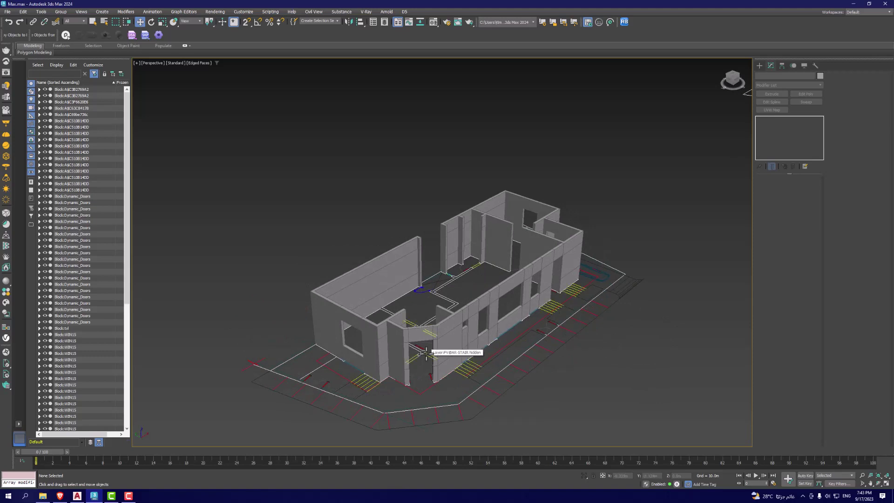
scroll(425, 352, "down", 3)
mouse_move(463, 383)
middle_mouse_down()
mouse_move(433, 359)
mouse_move(392, 232)
mouse_move(436, 264)
middle_mouse_up()
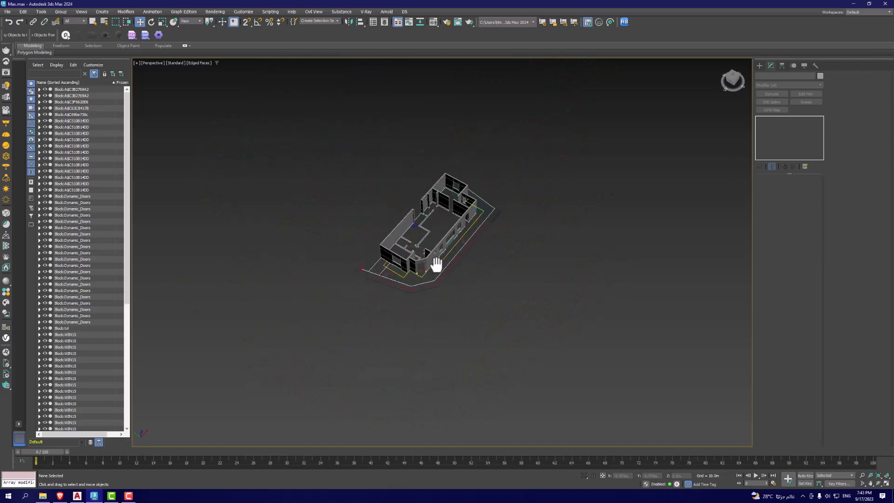
scroll(436, 264, "up", 3)
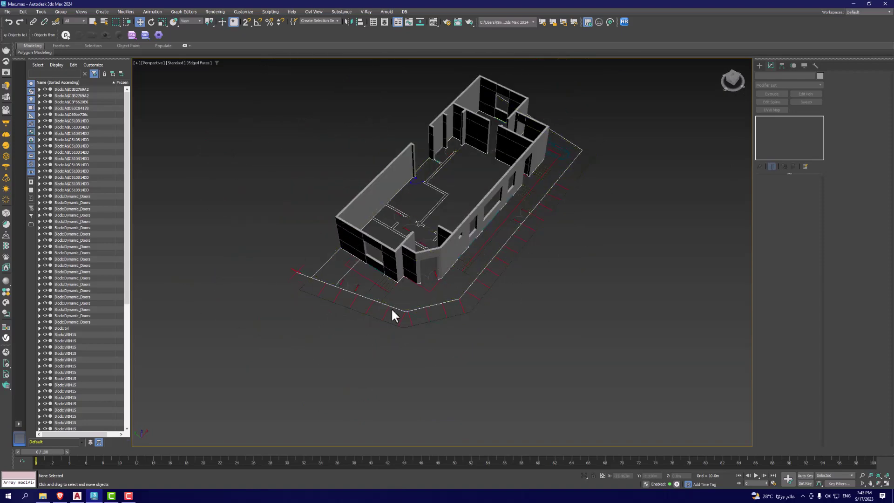
mouse_move(392, 310)
middle_mouse_down("alt")
mouse_move(487, 334)
mouse_move(495, 350)
mouse_move(517, 354)
middle_mouse_up("alt")
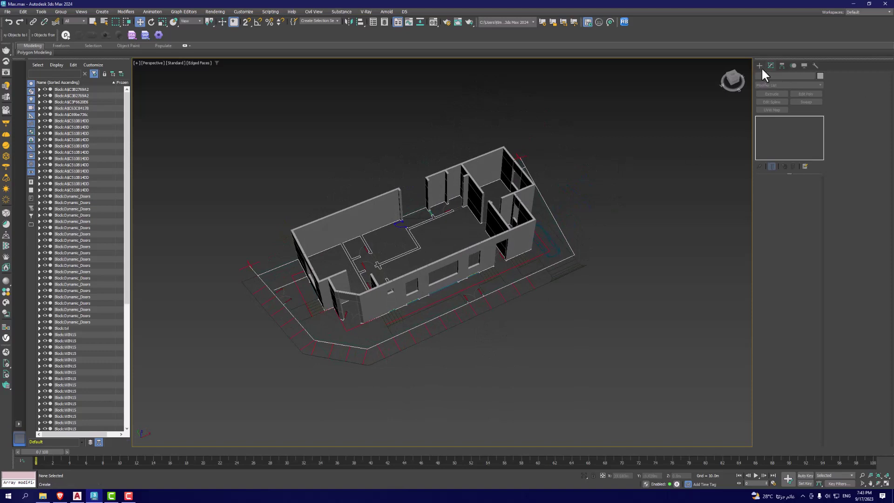
- Switch the viewport to the Top view of the floor plan and go to the Create panel
key("t")
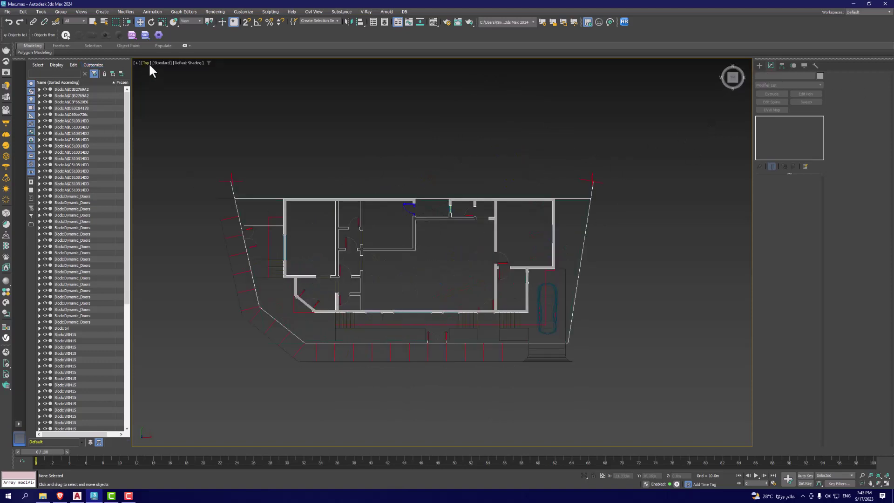
left_click(147, 62)
left_click(340, 131)
left_click(762, 66)
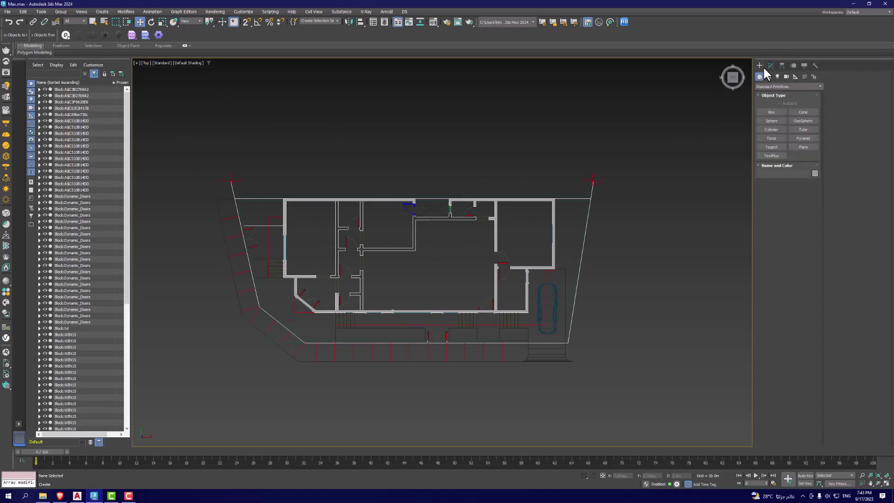
- Start a Line spline with vertex snapping, placing its first two vertices at the wall
left_click(768, 76)
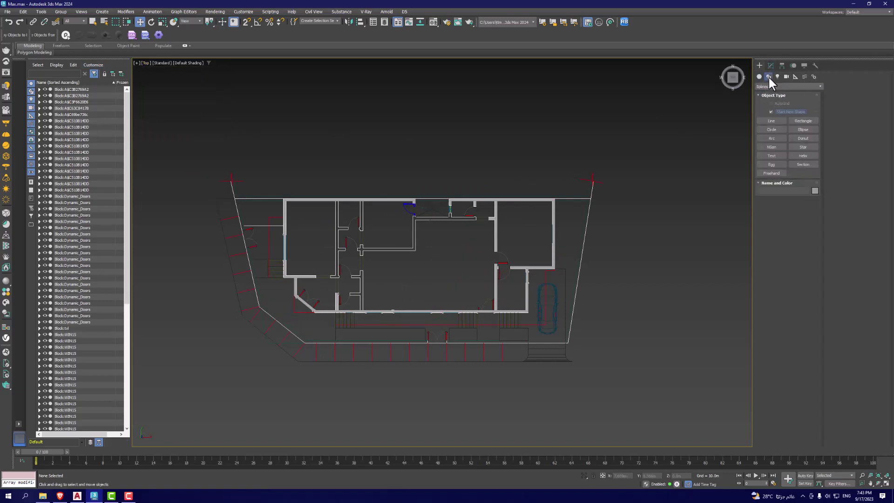
left_click(769, 121)
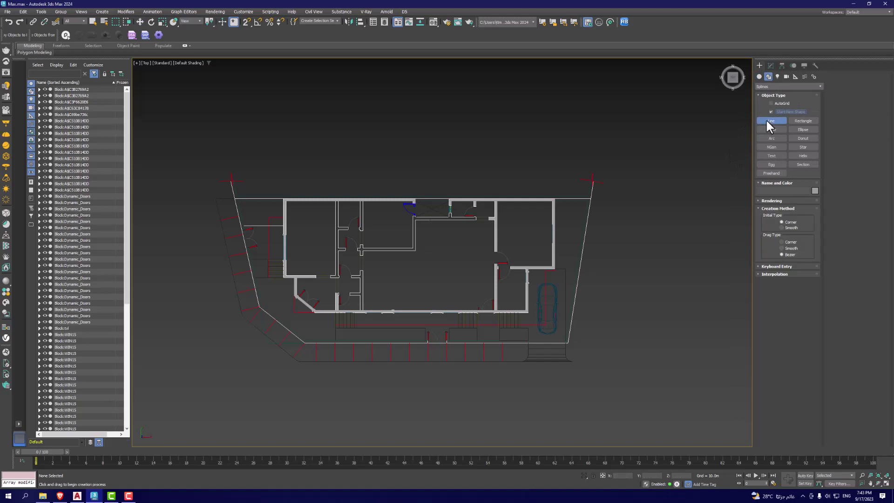
left_click(246, 23)
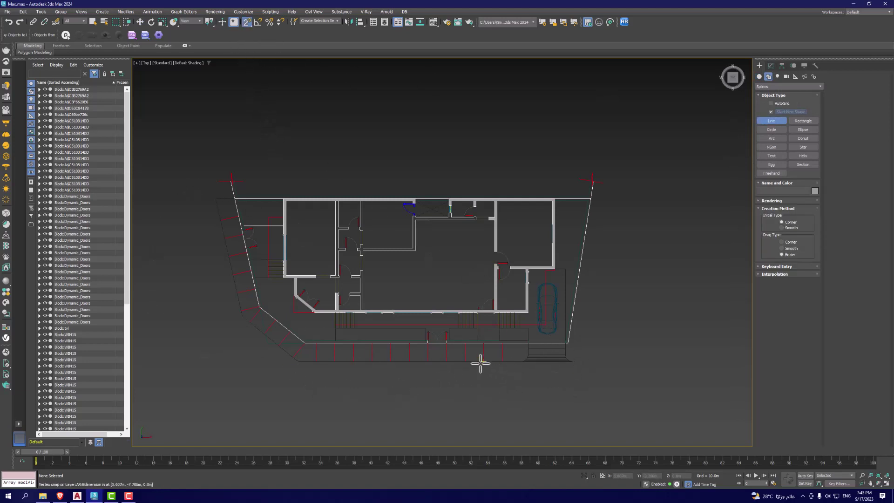
scroll(358, 349, "up", 2)
scroll(574, 363, "up", 5)
scroll(592, 294, "up", 3)
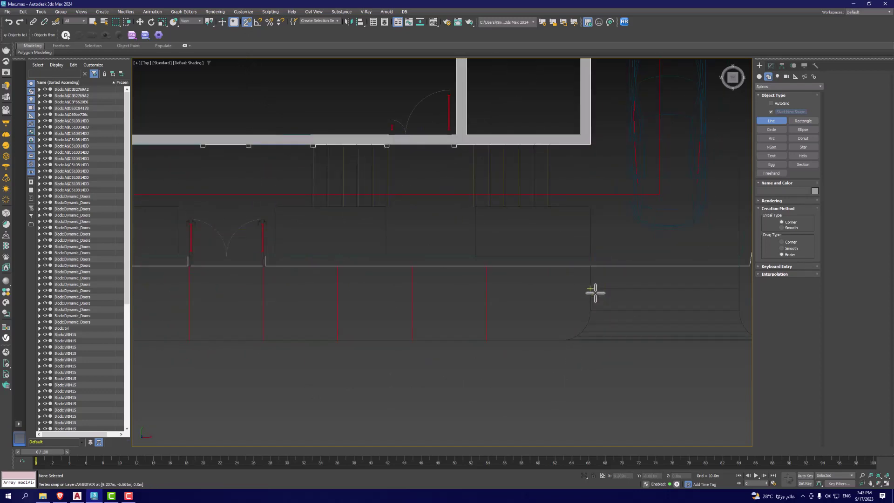
left_click(597, 266)
scroll(590, 315, "up", 3)
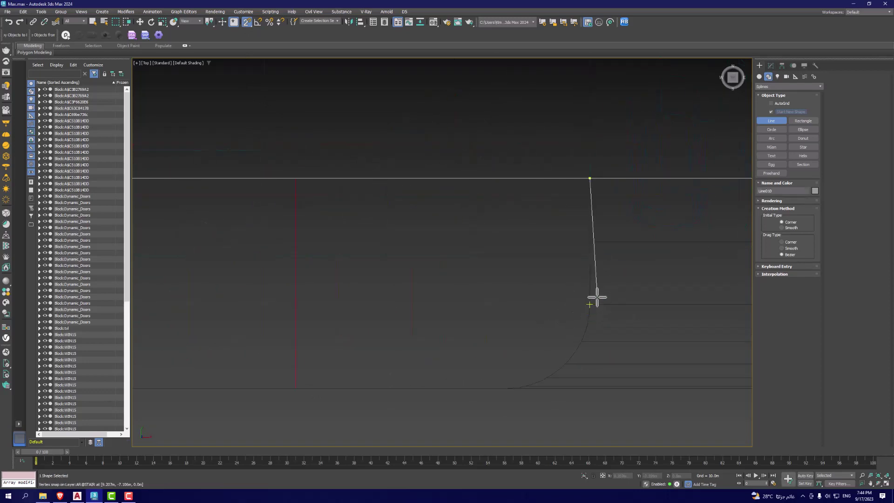
left_click(590, 304)
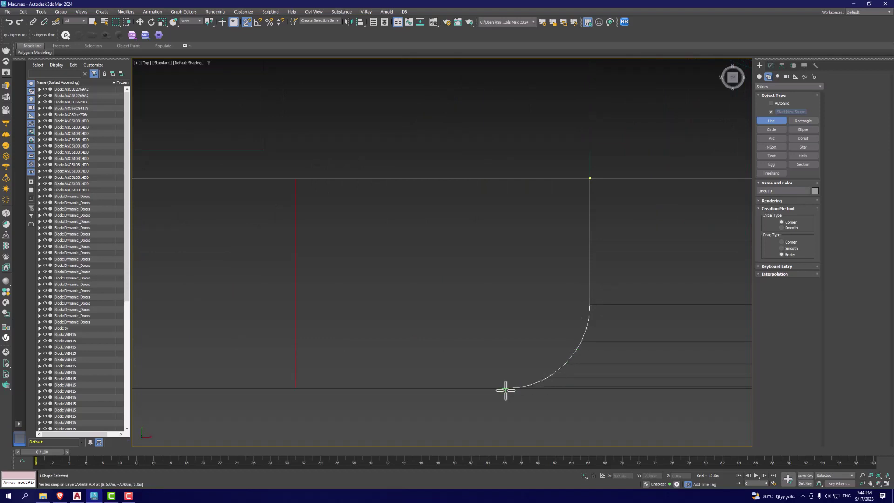
- Add the next two corners of the sidewalk outline
scroll(642, 299, "down", 5)
scroll(419, 303, "up", 4)
scroll(429, 318, "up", 2)
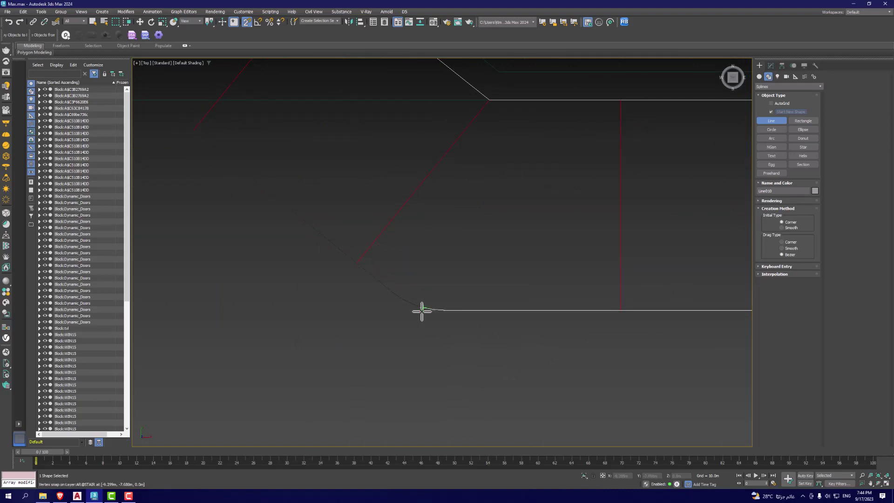
scroll(429, 299, "down", 2)
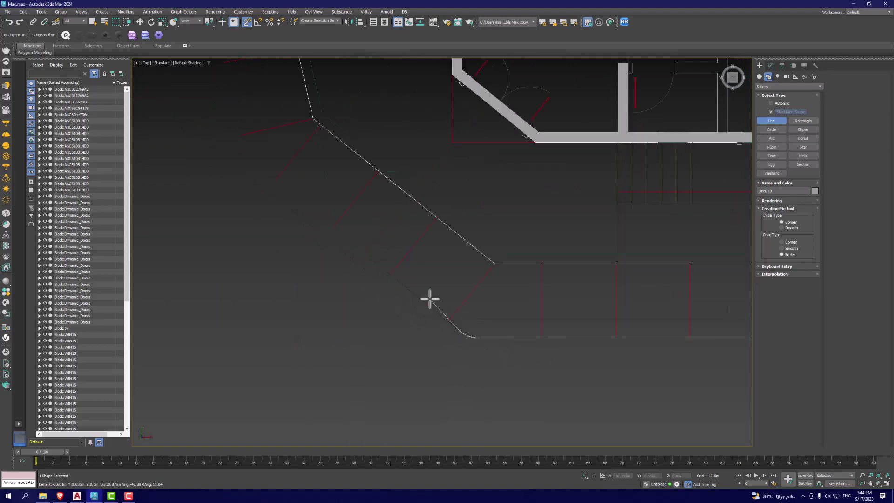
middle_click_drag(230, 166, 340, 314)
scroll(340, 315, "up", 2)
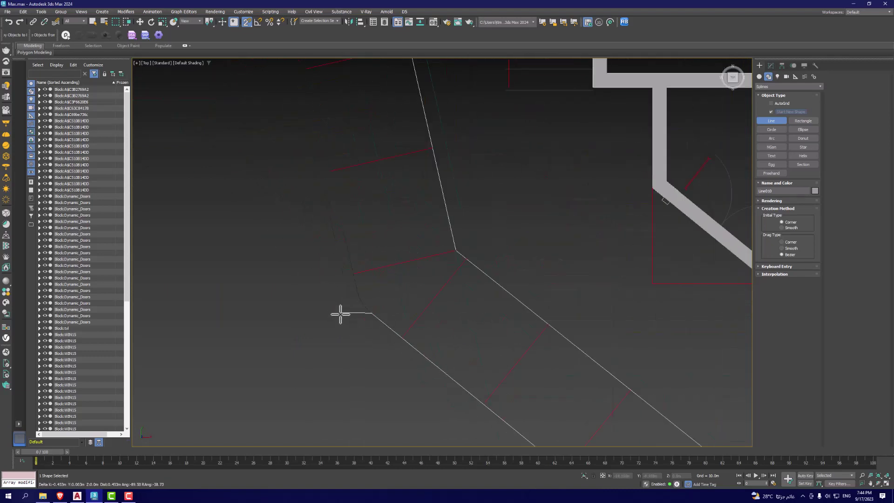
scroll(371, 312, "up", 2)
left_click(374, 314)
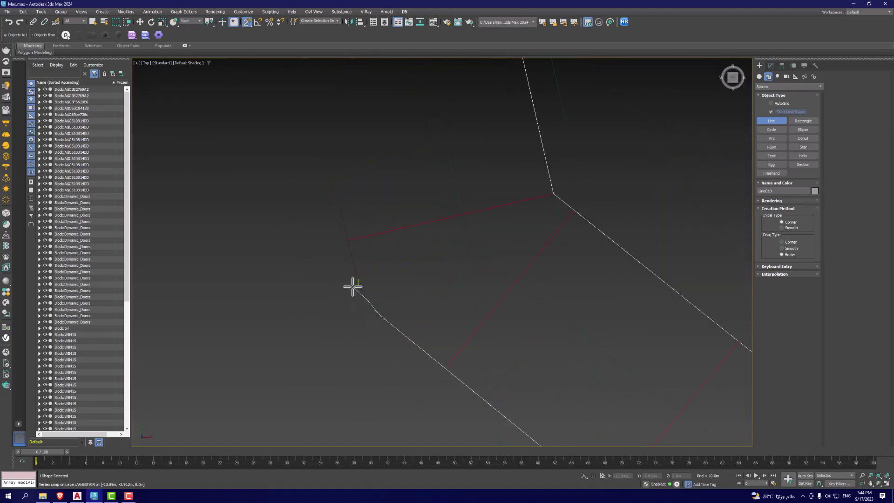
scroll(356, 283, "up", 2)
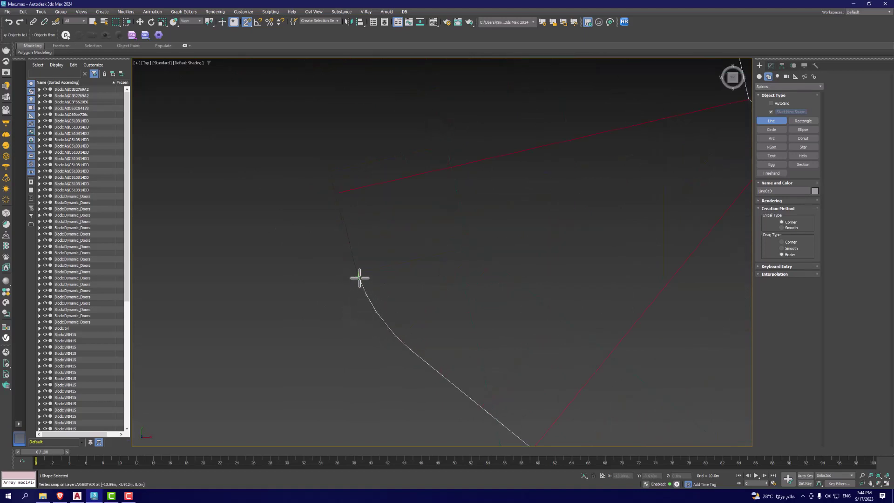
left_click(353, 255)
- Place the last sidewalk corner and return to the starting vertex to close the outline
scroll(429, 288, "up", 3)
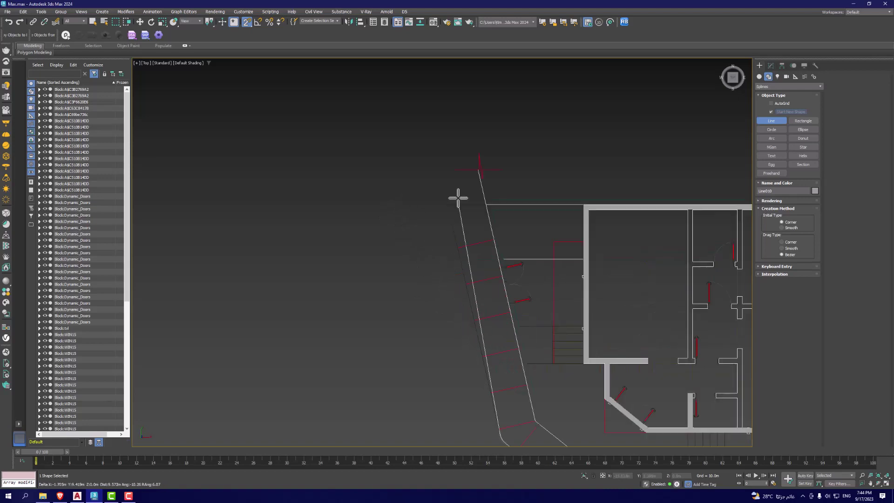
scroll(447, 199, "up", 3)
left_click(396, 186)
scroll(368, 167, "down", 5)
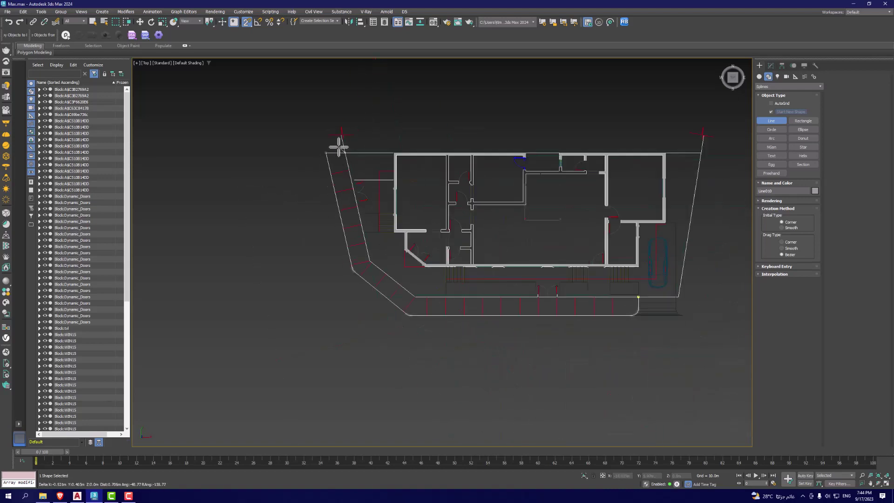
scroll(339, 143, "up", 4)
scroll(363, 261, "up", 1)
scroll(383, 247, "up", 1)
scroll(298, 196, "down", 4)
scroll(315, 239, "up", 4)
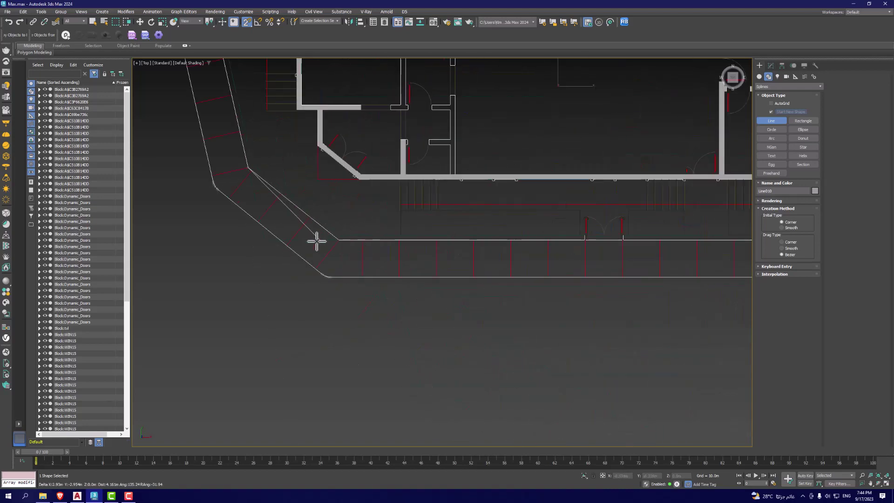
scroll(385, 237, "down", 4)
scroll(508, 280, "up", 4)
left_click(486, 247)
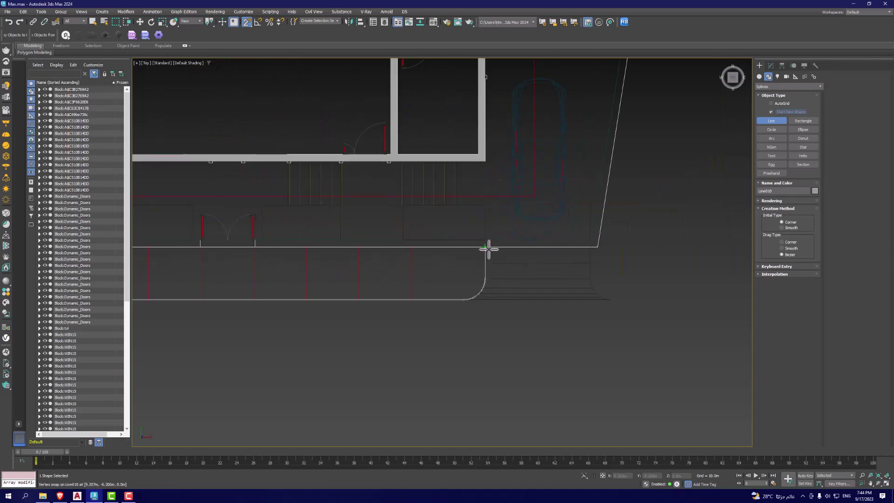
- Close the outline and give Line010 an Extrude modifier with 0.2m amount
left_click(459, 253)
right_click(356, 292)
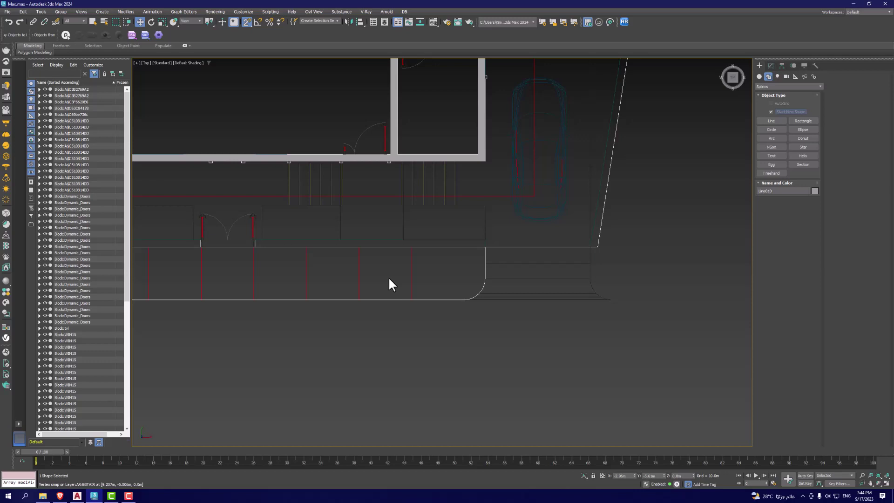
left_click(770, 66)
left_click(778, 84)
type("e")
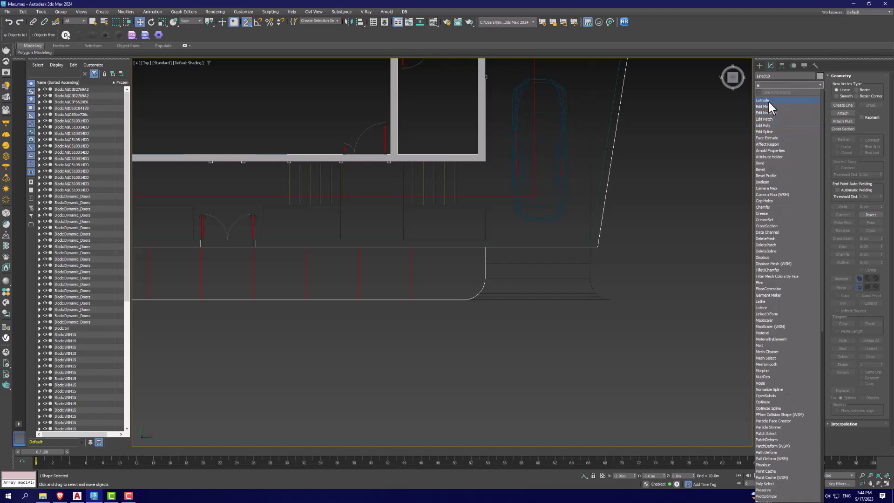
left_click(767, 101)
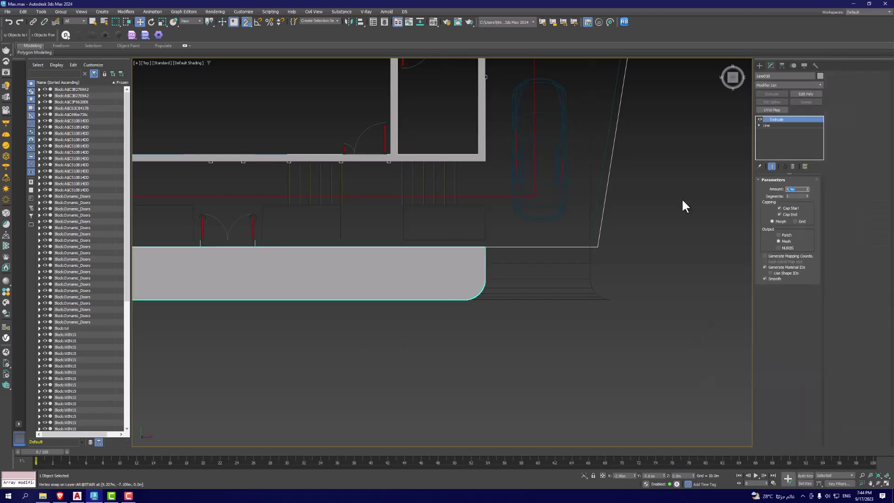
mouse_move(549, 279)
middle_mouse_down()
mouse_move(538, 259)
mouse_move(488, 324)
mouse_move(421, 358)
mouse_move(427, 306)
middle_mouse_up()
key("p")
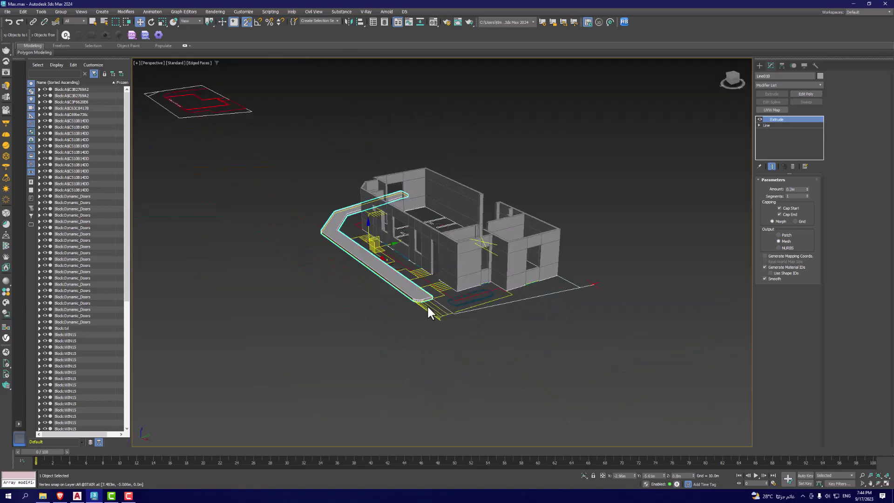
- Zoom the Perspective view to check the 0.2m sidewalk slab beside the walls
scroll(426, 305, "up", 5)
scroll(432, 304, "up", 3)
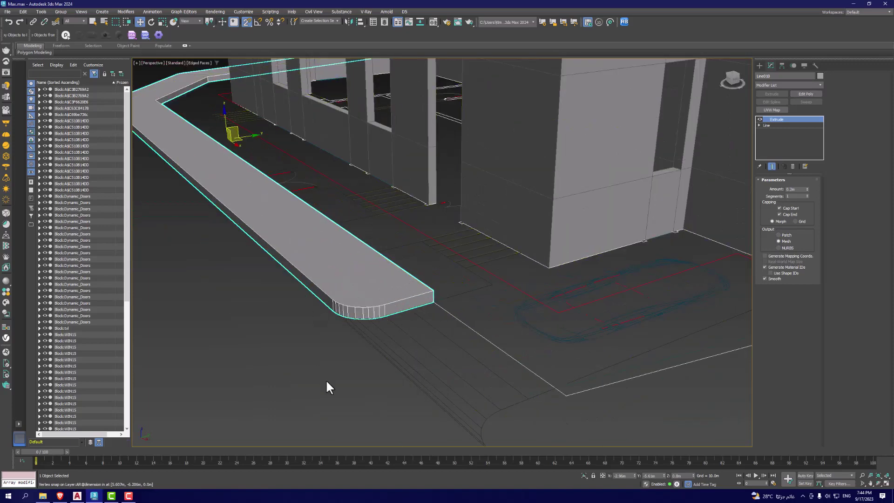
scroll(434, 295, "down", 5)
scroll(412, 305, "up", 5)
scroll(413, 305, "down", 5)
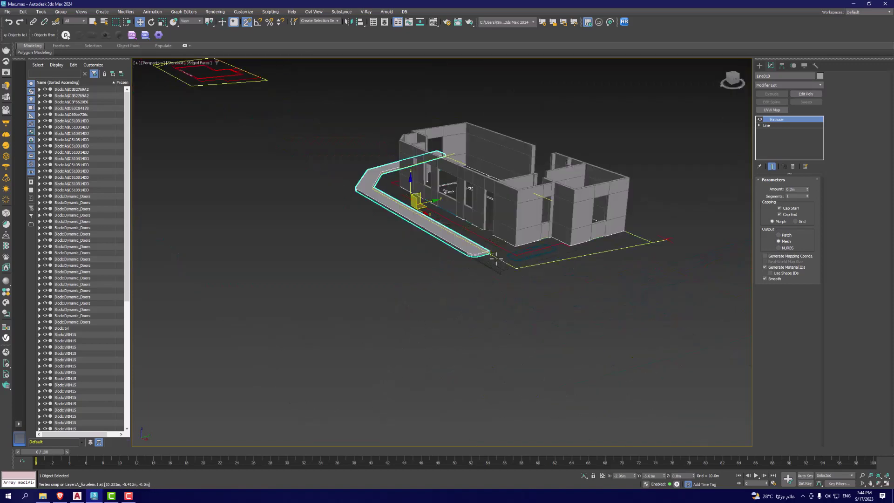
scroll(456, 251, "up", 5)
- Check the sidewalk height on the AutoCAD elevation's ground strip, then return to 3ds Max
left_click(77, 495)
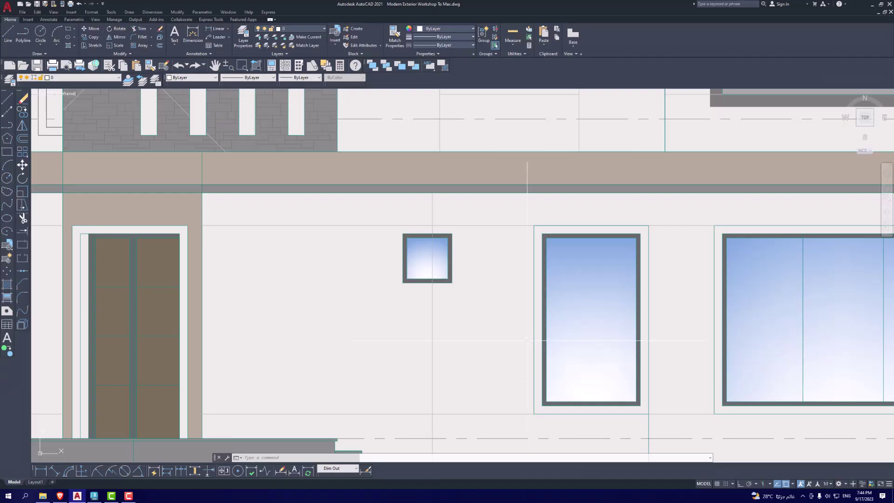
scroll(446, 280, "down", 5)
scroll(515, 339, "up", 2)
scroll(634, 360, "up", 3)
scroll(633, 360, "up", 4)
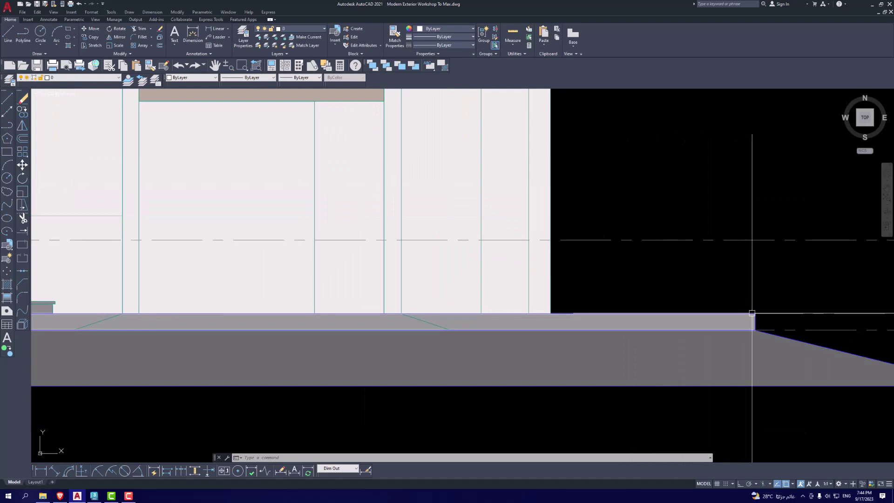
left_click(95, 496)
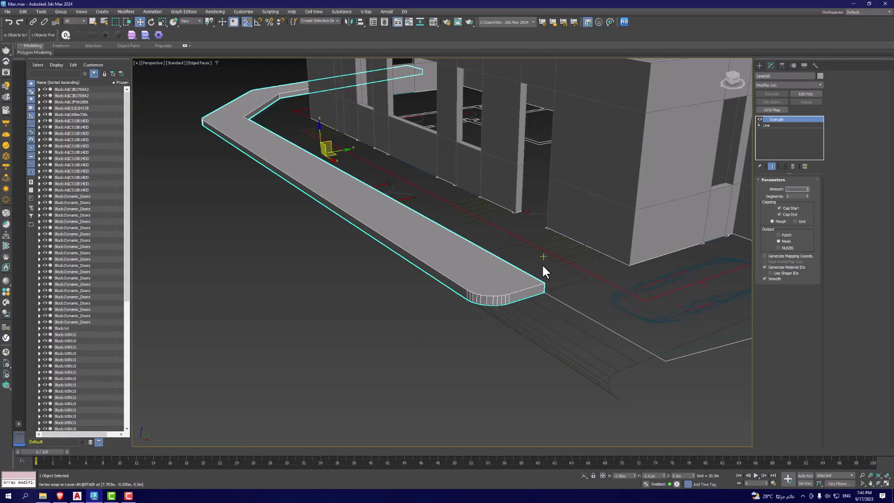
- Keep the sidewalk extrusion at 0.2 m, deselect it and switch to Top view
type("0.2")
key("Return")
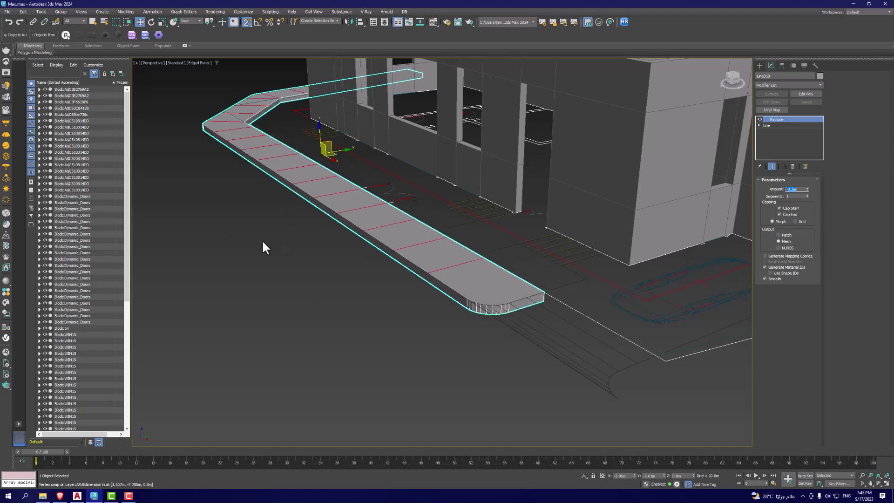
scroll(414, 225, "down", 5)
mouse_move(369, 255)
middle_mouse_down("alt")
mouse_move(488, 256)
mouse_move(433, 266)
middle_mouse_up("alt")
left_click(547, 283)
middle_click_drag(547, 282, 596, 286, "alt")
key("t")
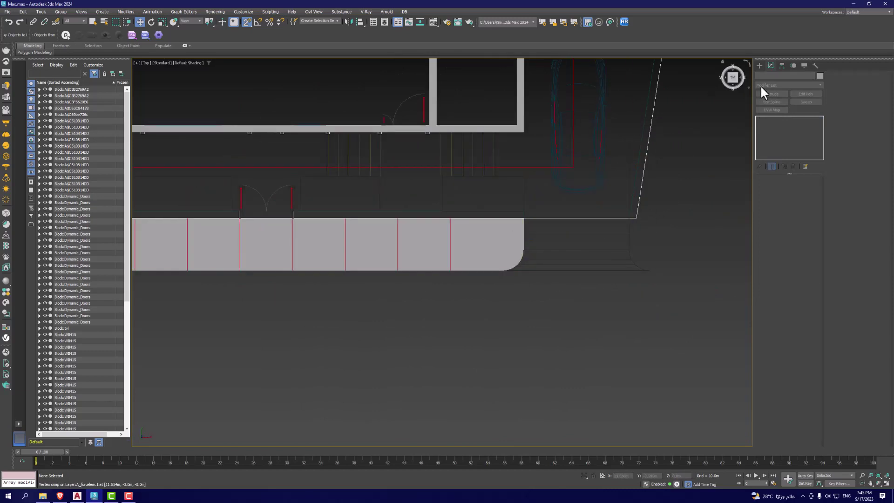
- In wireframe Top view, start a Line tracing the ramp's first side and curved flare to its bottom corner
left_click(759, 65)
left_click(771, 121)
scroll(549, 222, "up", 4)
key("F3")
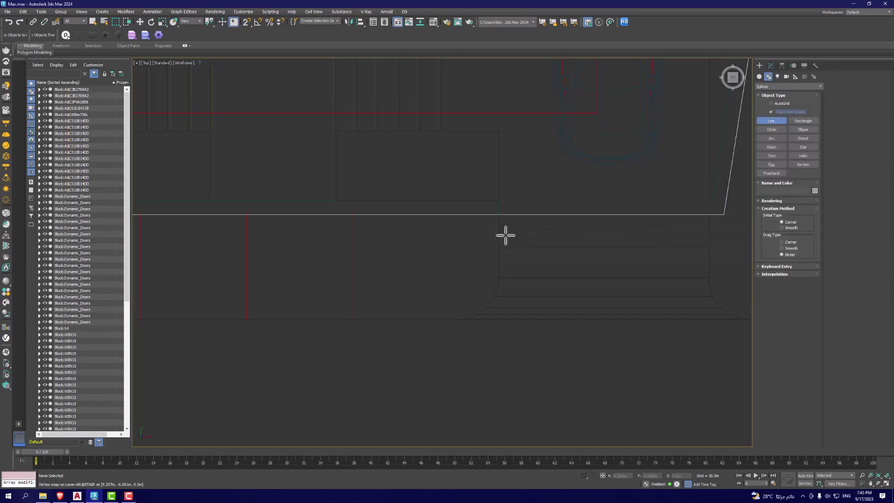
left_click(495, 214)
scroll(496, 264, "up", 2)
scroll(495, 264, "up", 2)
left_click(495, 282)
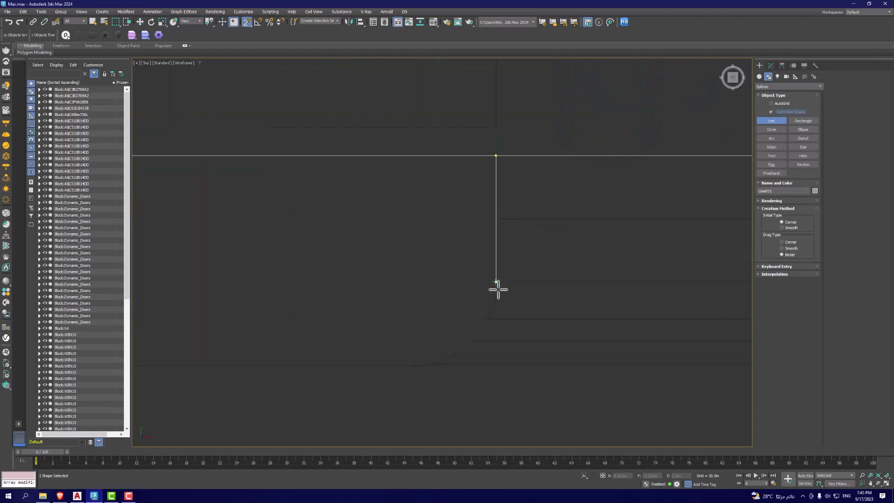
left_click(474, 336)
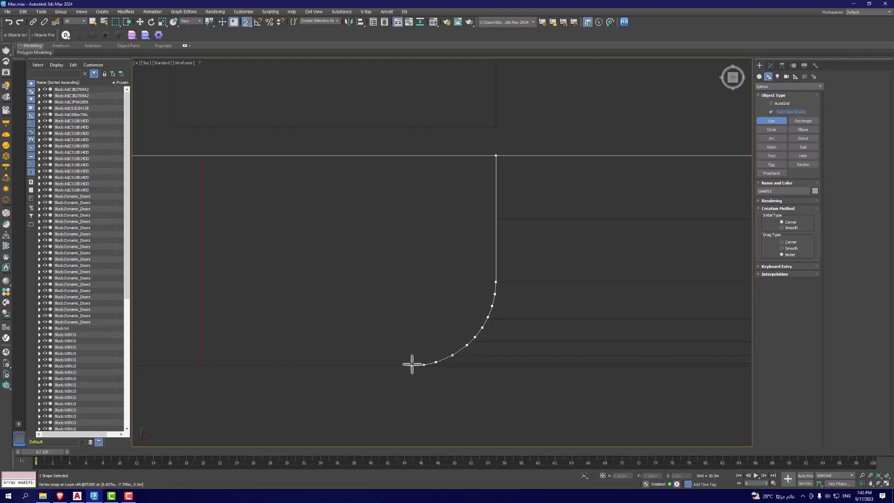
scroll(412, 364, "down", 2)
left_click(538, 357)
- Trace the ramp's other curved flare and close the outline at its first point
scroll(522, 357, "up", 3)
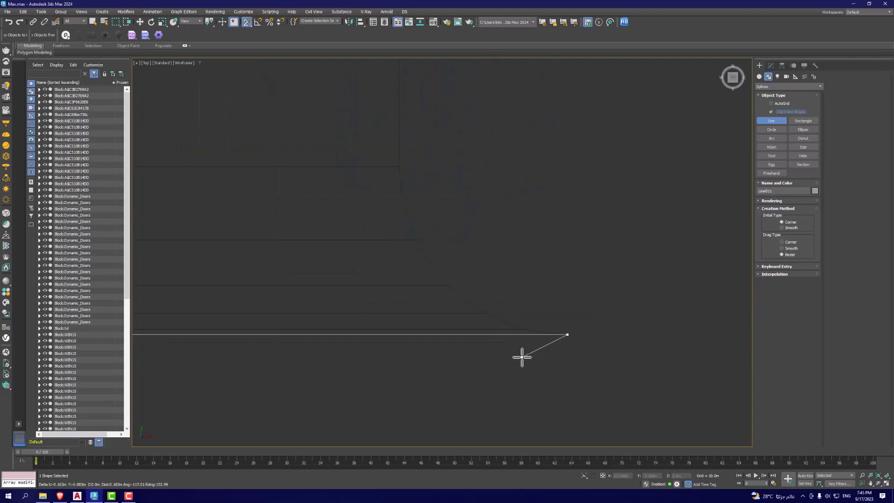
left_click(520, 327)
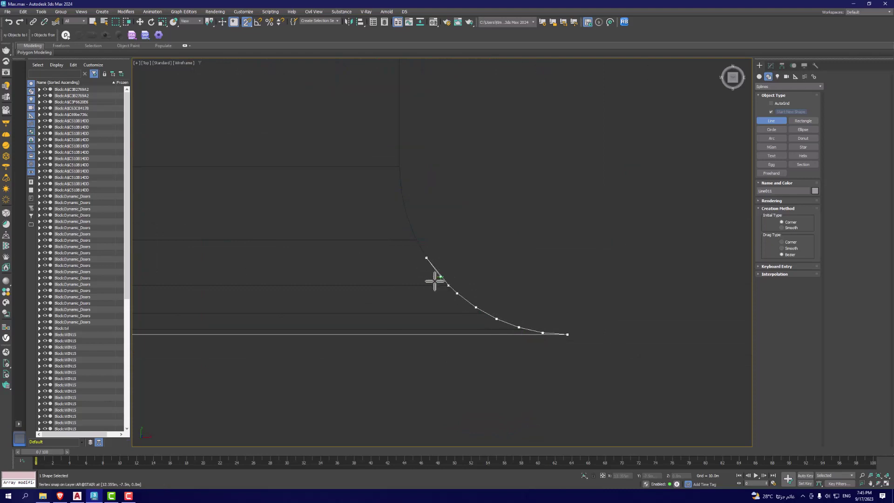
left_click(431, 269)
left_click(413, 218)
left_click(399, 166)
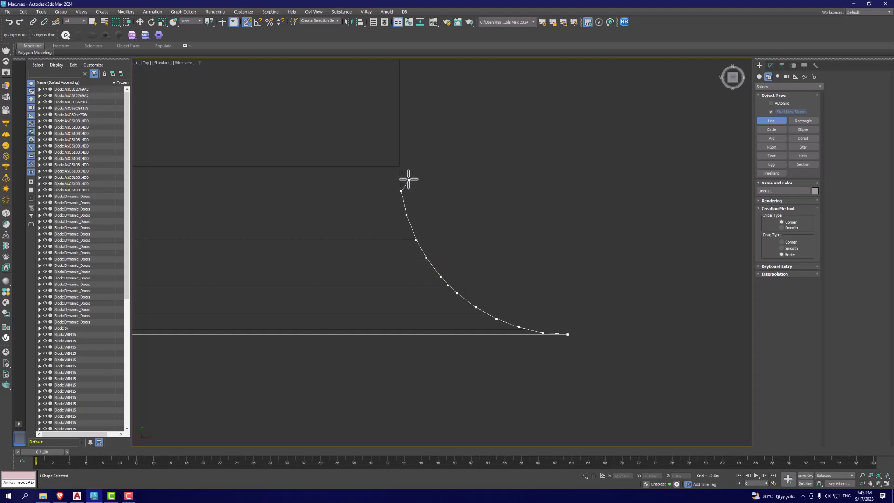
scroll(511, 295, "down", 3)
scroll(495, 212, "down", 2)
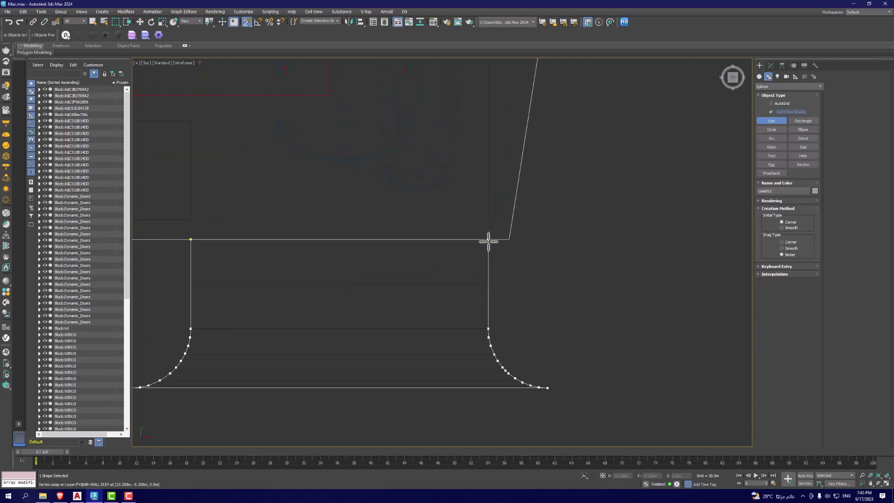
left_click(190, 240)
left_click(431, 253)
right_click(327, 285)
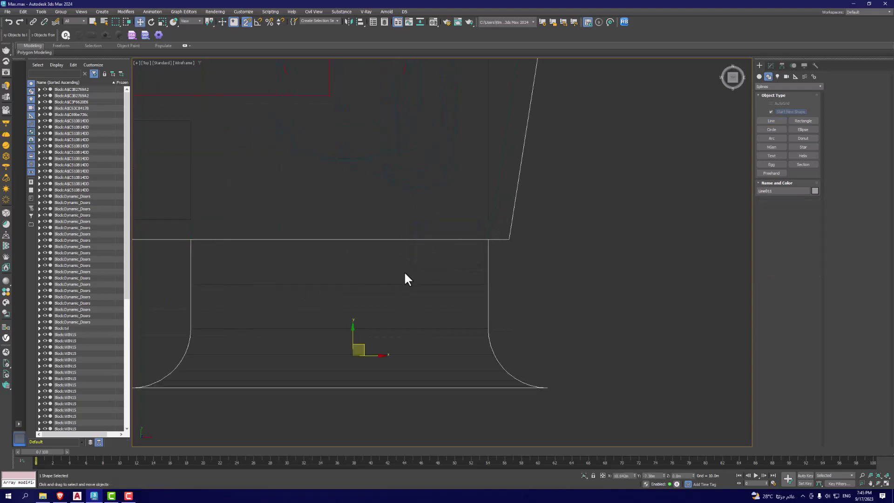
scroll(404, 274, "down", 2)
- Add an Extrude modifier with 0.2 m Amount to the ramp outline Line011
left_click(770, 65)
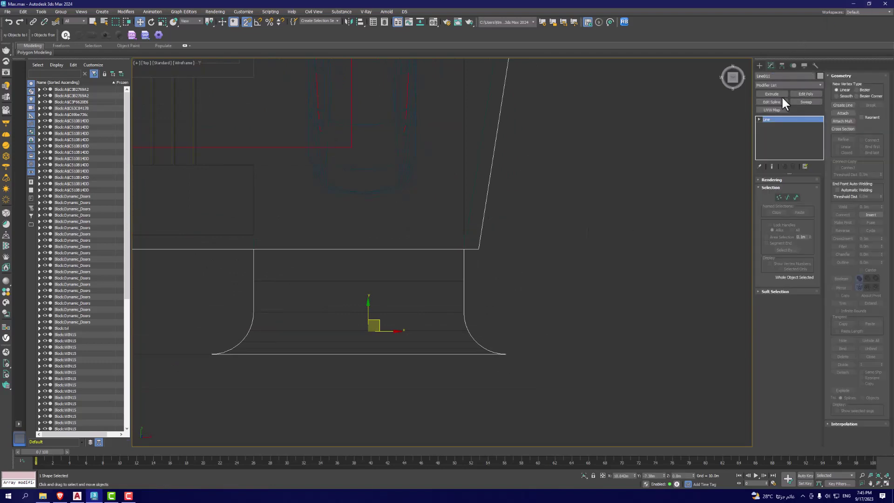
left_click(786, 86)
left_click(766, 107)
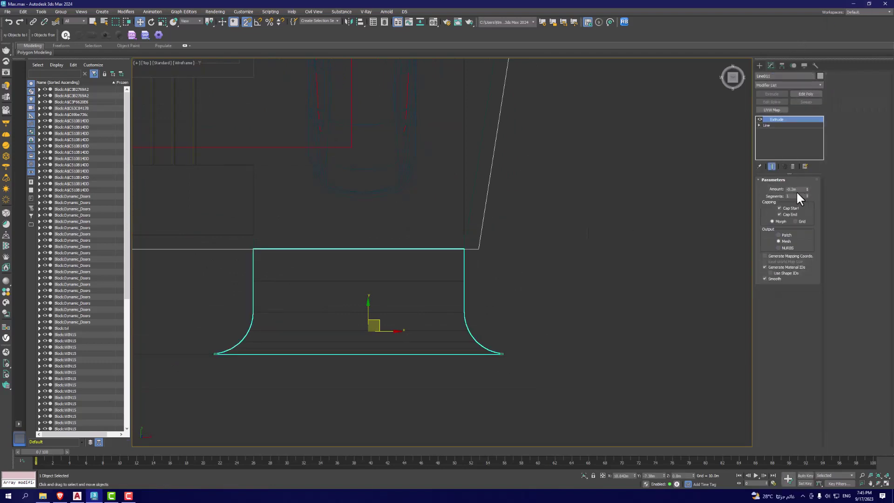
scroll(603, 230, "down", 1)
- Orbit and pan the Perspective view to inspect the ramp slab at the sidewalk edge
key("p")
middle_click_drag(619, 188, 611, 263, "alt")
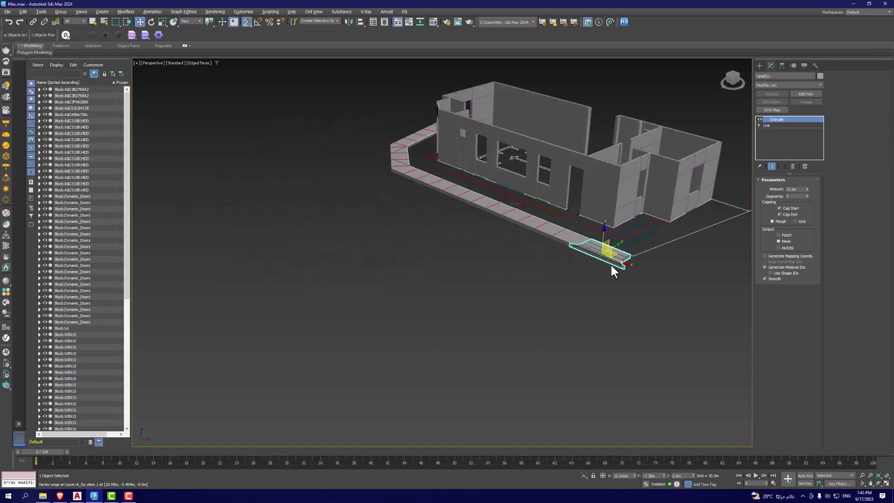
scroll(610, 263, "up", 5)
scroll(492, 254, "up", 2)
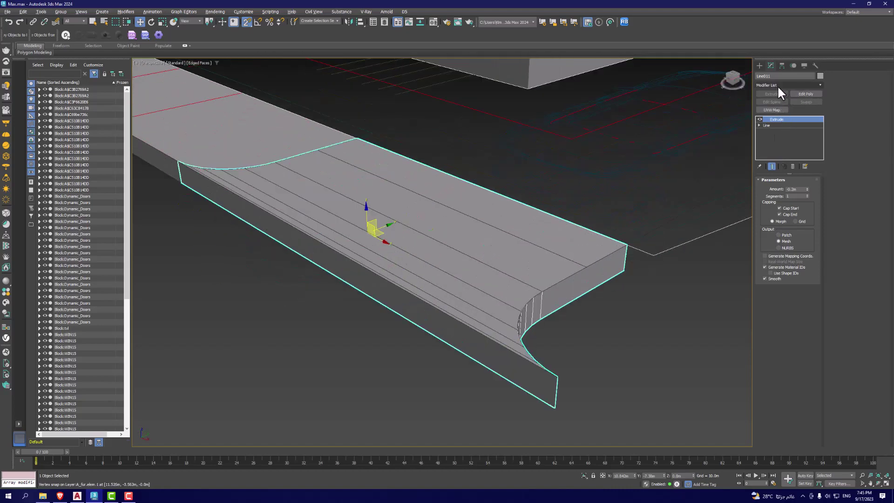
scroll(351, 259, "down", 4)
middle_click_drag(351, 259, 424, 324)
scroll(465, 281, "up", 1)
scroll(447, 273, "up", 1)
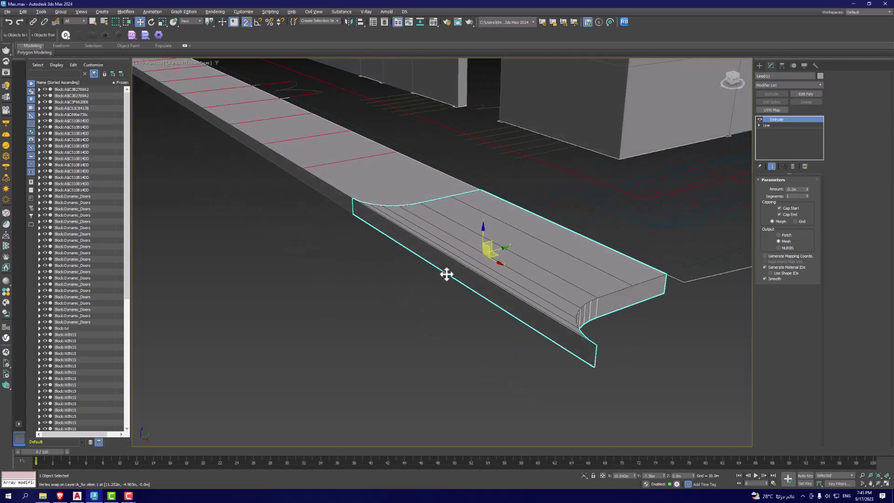
scroll(447, 273, "up", 1)
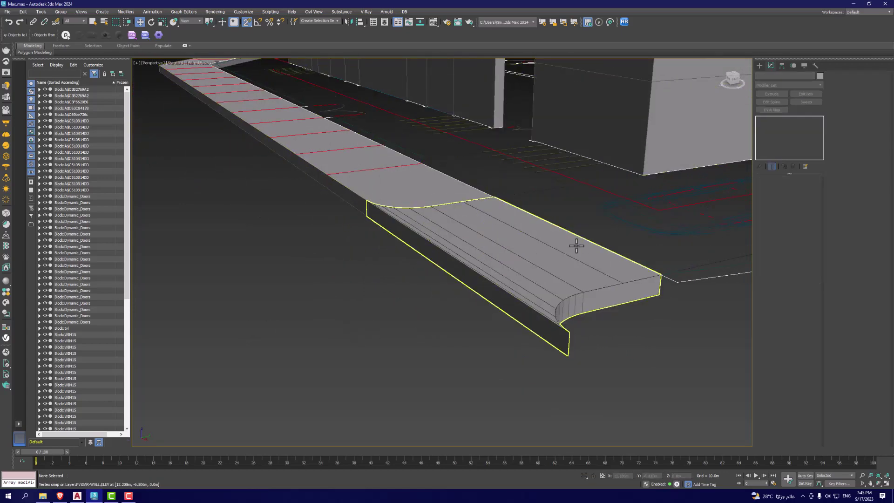
- Add an FFD 2x2x2 modifier and select its control points at the ramp's end
left_click(769, 83)
type("f")
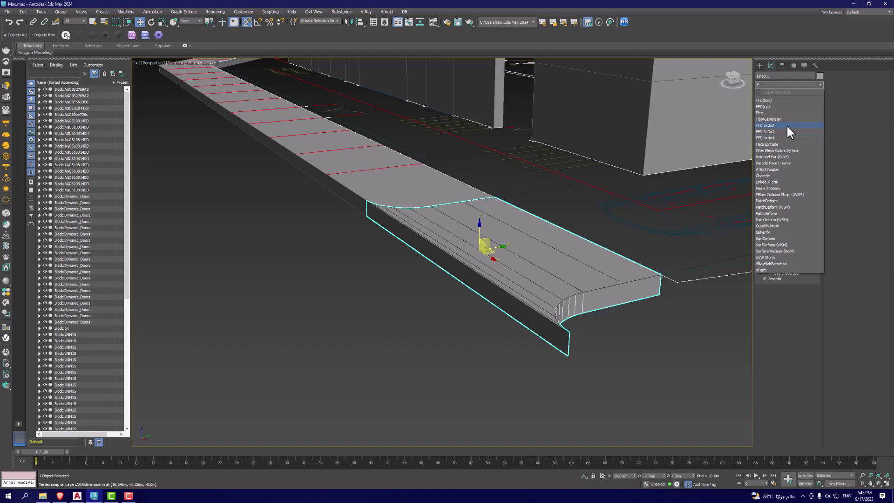
left_click(787, 126)
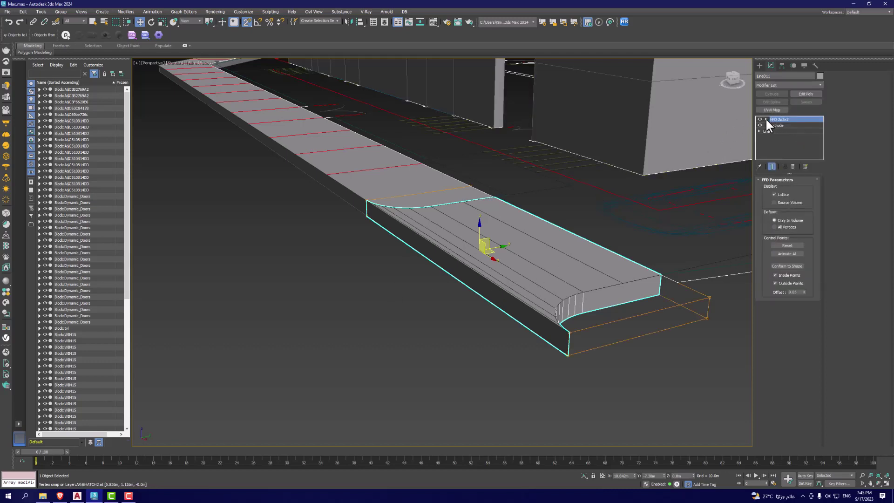
left_click(765, 119)
left_click(789, 125)
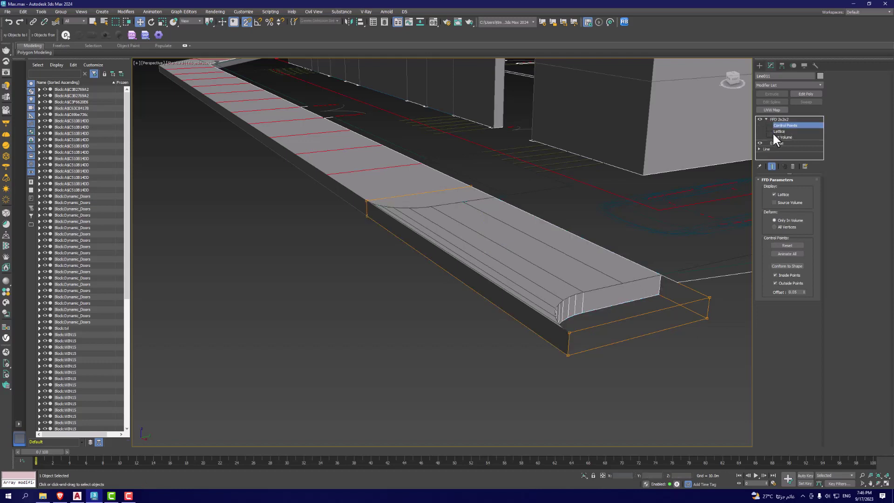
left_click(571, 331)
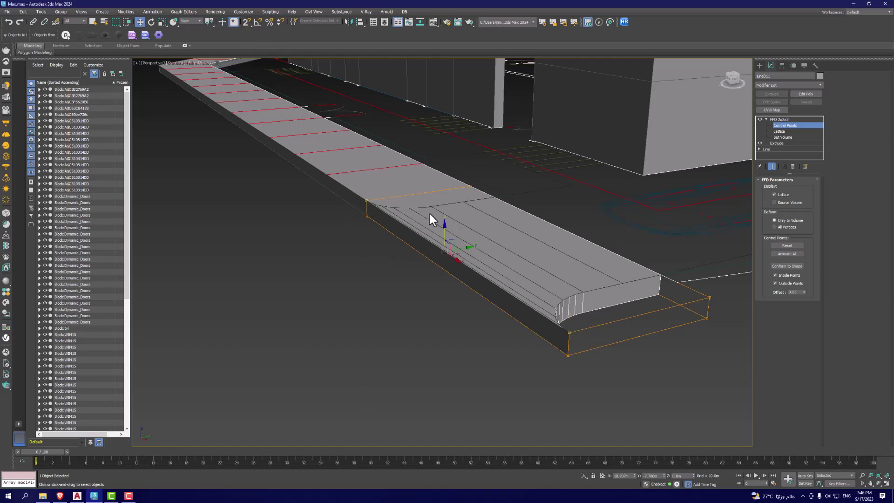
middle_click_drag(451, 256, 445, 230, "alt")
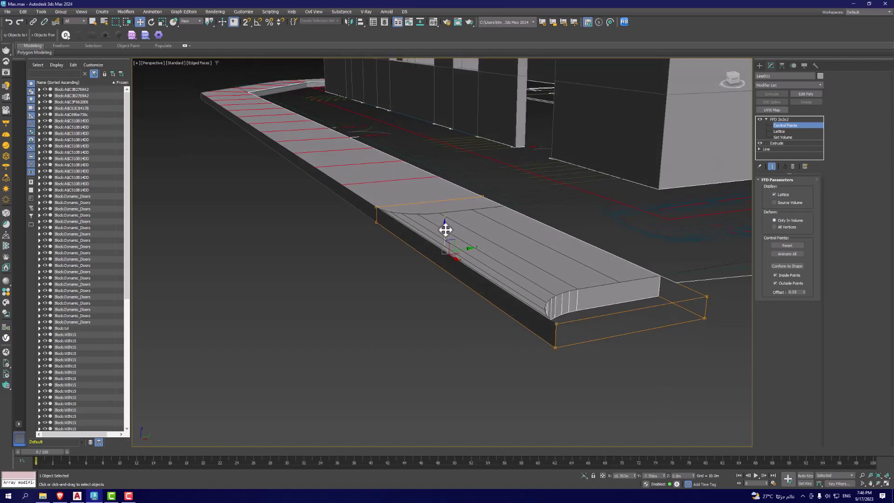
left_click_drag(445, 229, 447, 246)
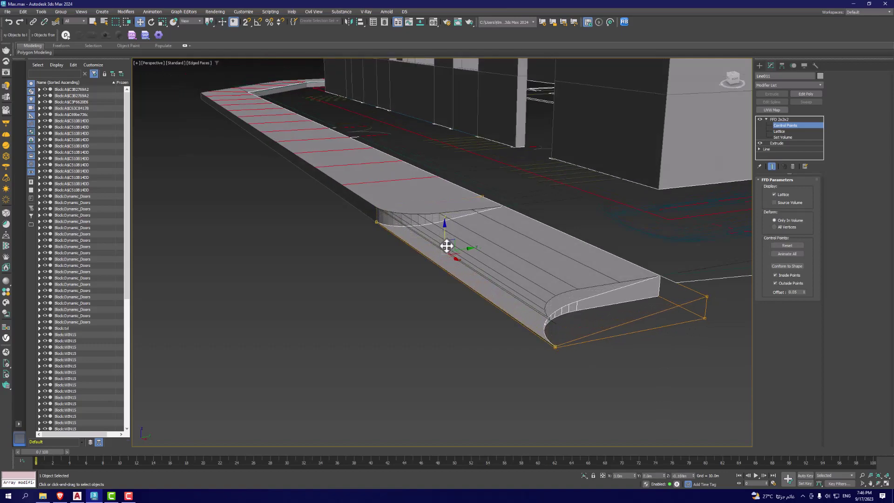
mouse_move(447, 246)
middle_mouse_down("alt")
mouse_move(503, 251)
mouse_move(408, 259)
mouse_move(476, 262)
mouse_move(484, 281)
mouse_move(549, 287)
middle_mouse_up("alt")
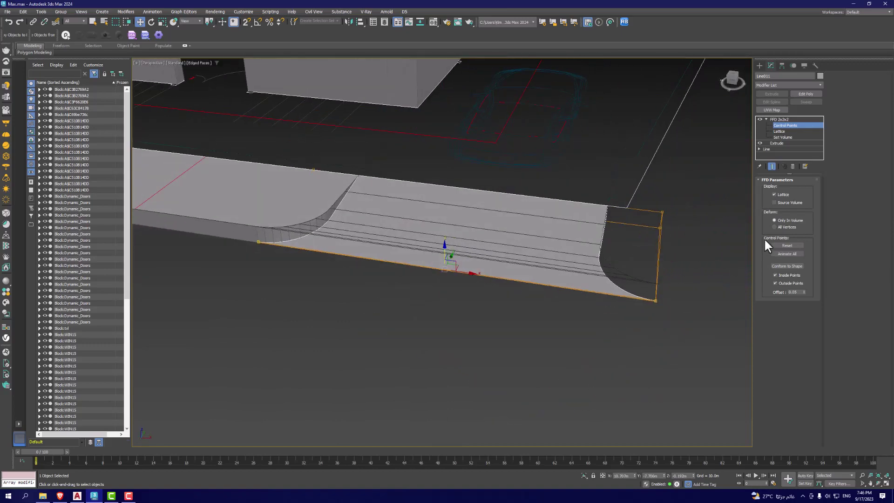
mouse_move(425, 279)
middle_mouse_down("alt")
mouse_move(445, 351)
mouse_move(493, 266)
mouse_move(450, 275)
middle_mouse_up("alt")
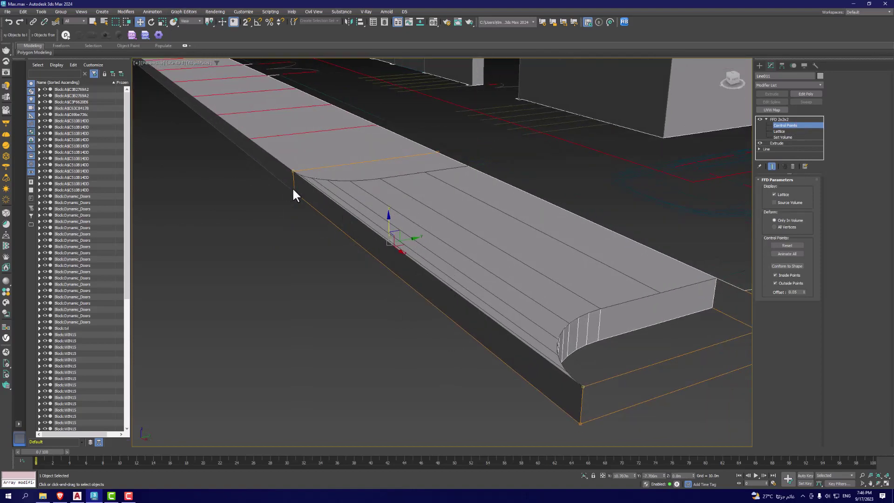
- Lower the selected control points by a Z offset of -0.2 m in Transform Type-In
right_click(143, 20)
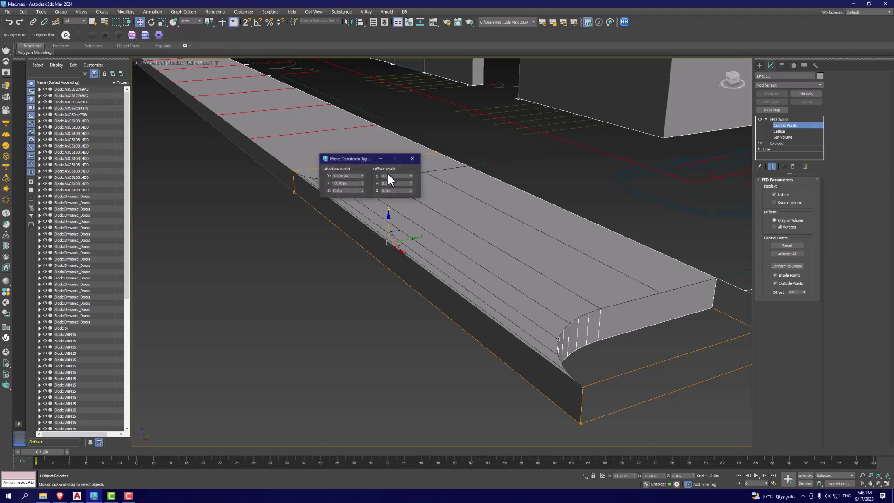
double_click(394, 189)
left_click_drag(339, 161, 207, 198)
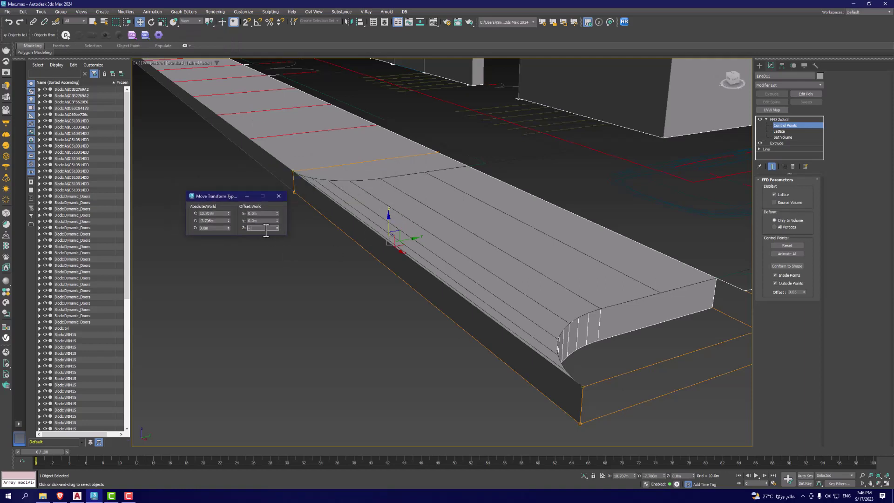
key("Return")
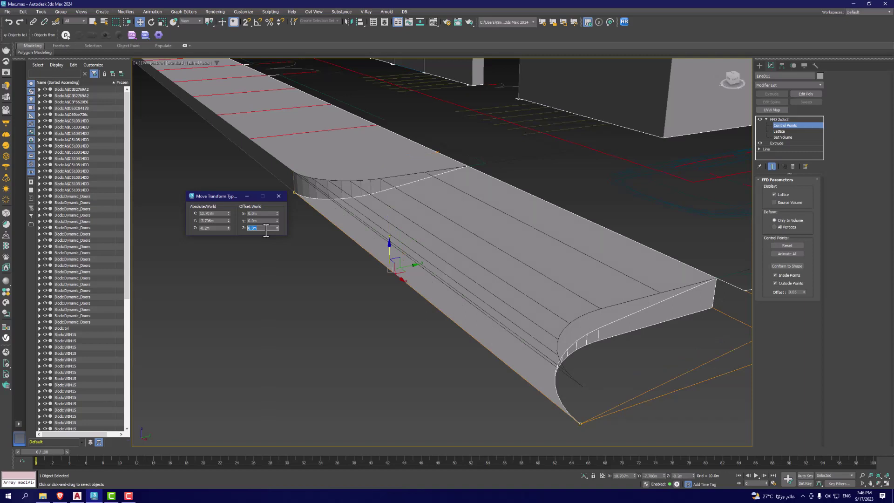
left_click(279, 196)
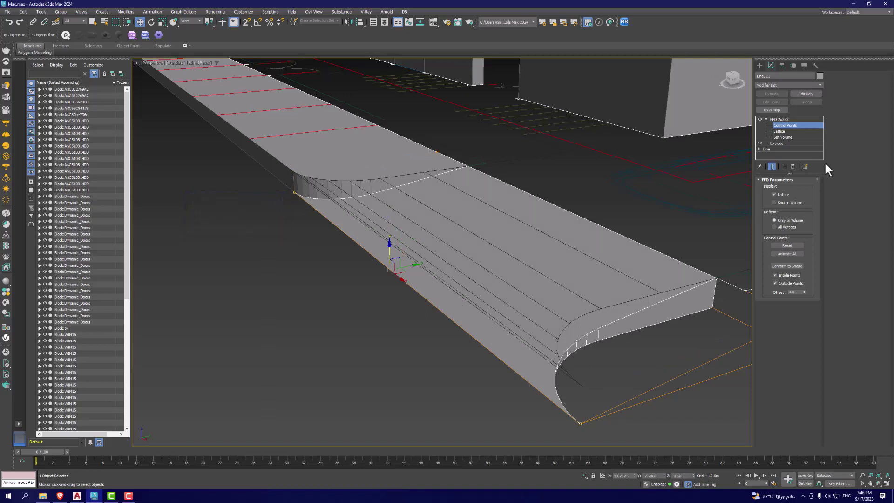
scroll(464, 279, "down", 10)
- Orbit and zoom around the building to inspect the sloped driveway ramp
middle_click_drag(463, 280, 494, 326, "alt")
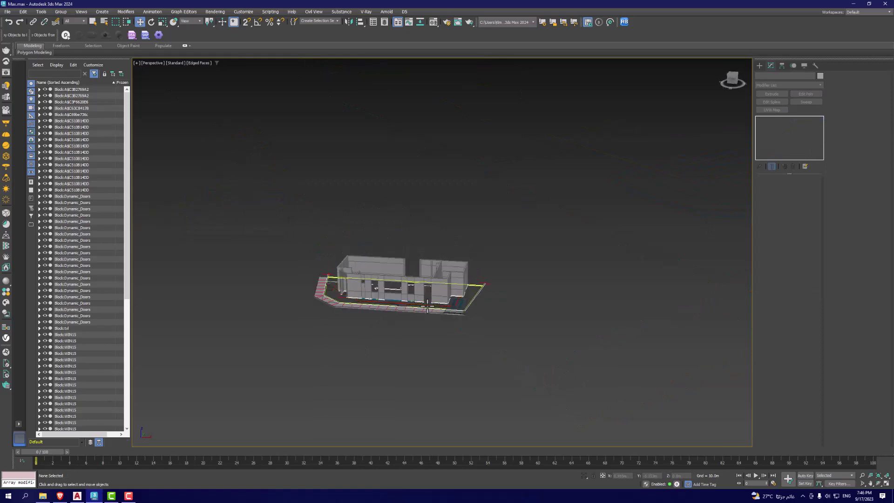
scroll(499, 353, "up", 5)
scroll(499, 344, "up", 5)
scroll(493, 335, "down", 2)
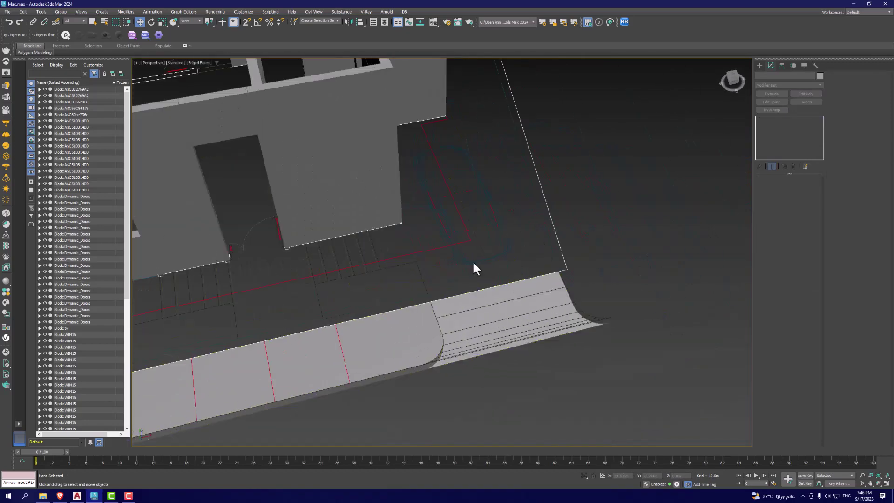
middle_click_drag(252, 292, 357, 265, "alt")
scroll(357, 264, "down", 4)
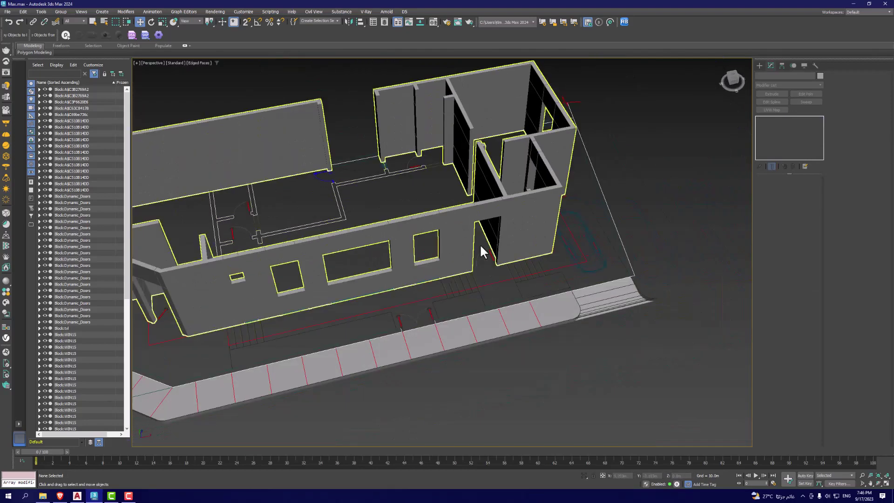
scroll(353, 340, "down", 4)
- Switch to Top view, pan to the parking area, and bring AutoCAD back up
key("t")
scroll(417, 284, "up", 5)
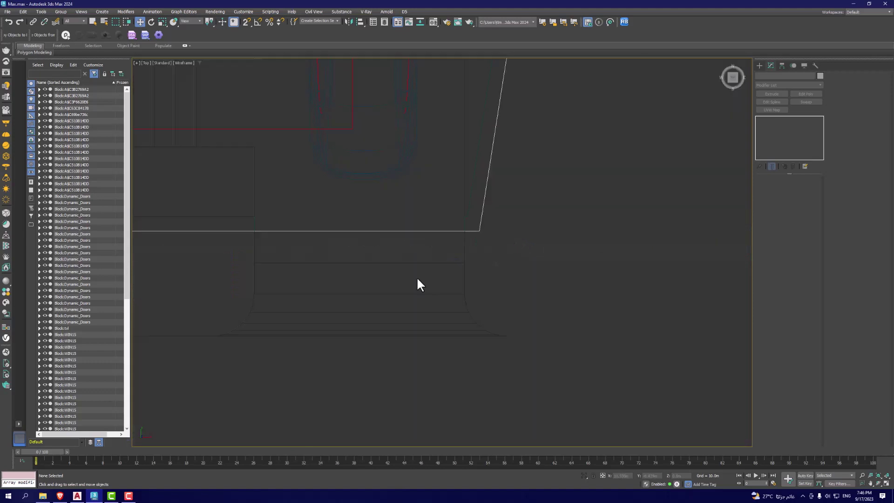
middle_click_drag(417, 284, 438, 332)
mouse_move(462, 210)
middle_mouse_down()
mouse_move(460, 250)
mouse_move(442, 255)
middle_mouse_up()
scroll(444, 263, "up", 2)
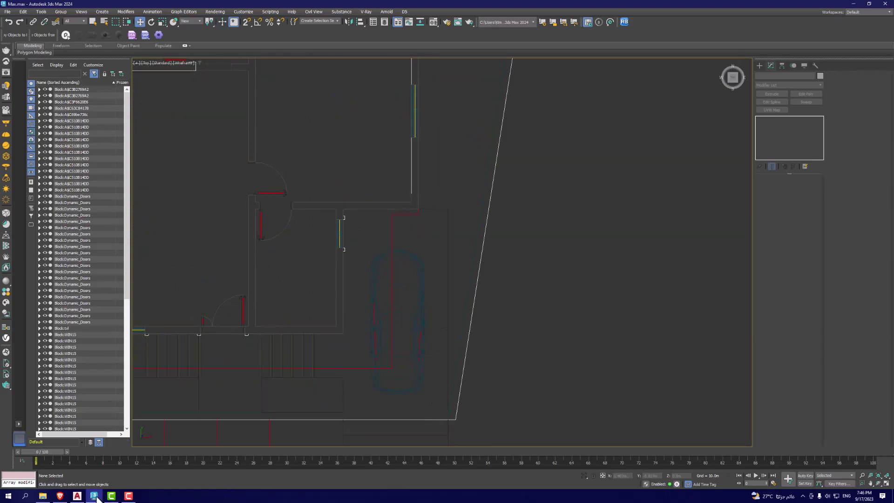
left_click(77, 495)
- Zoom to the parking area and start a polyline at its lower edge, undoing a misplaced segment
scroll(422, 328, "down", 5)
scroll(375, 325, "up", 4)
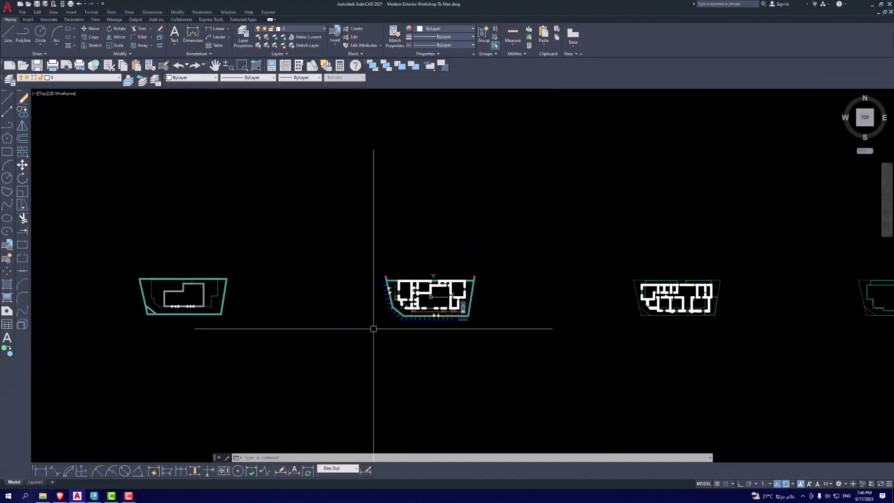
scroll(515, 322, "up", 2)
scroll(496, 355, "up", 5)
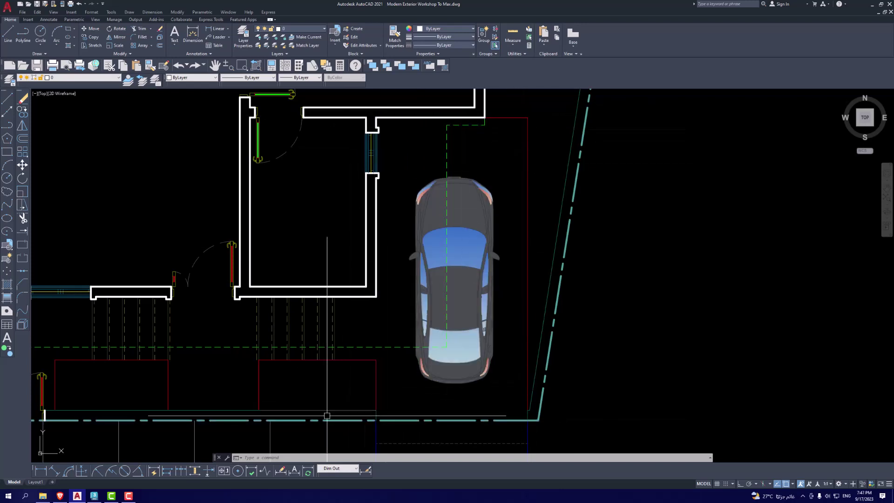
scroll(326, 363, "up", 2)
scroll(374, 293, "down", 2)
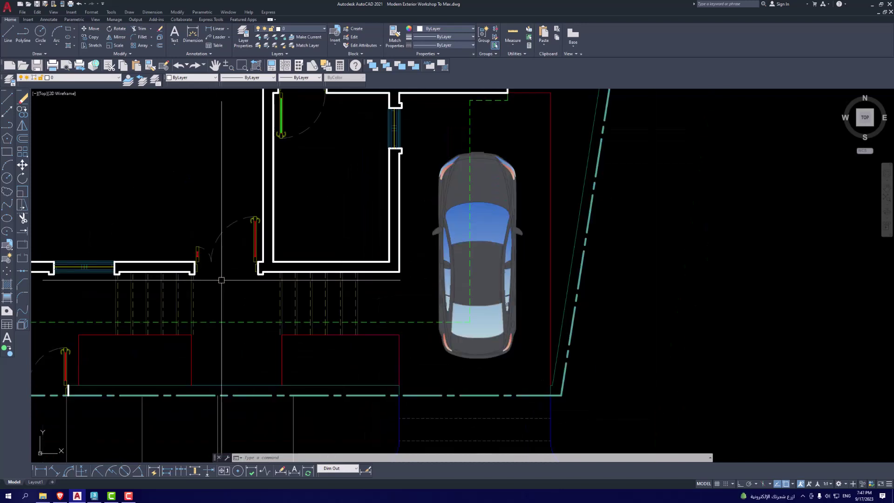
left_click(7, 125)
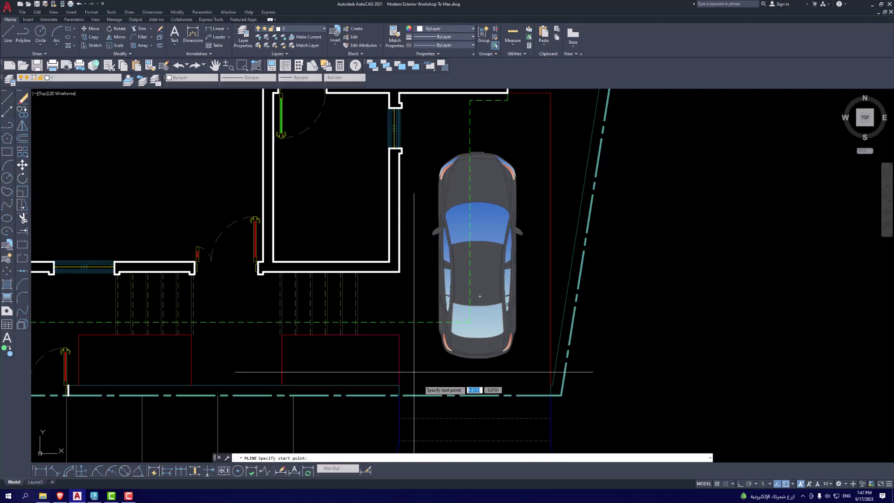
left_click(344, 336)
key("Escape")
scroll(354, 336, "up", 2)
key("space")
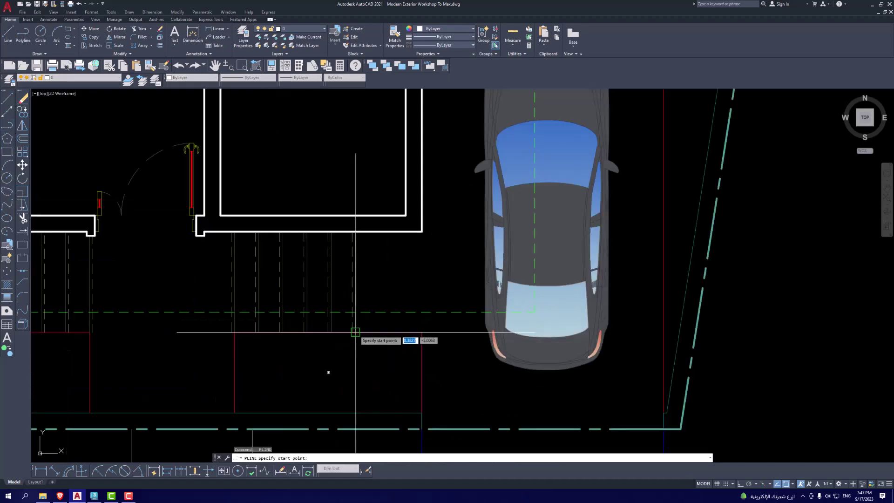
left_click(356, 332)
left_click(355, 245)
scroll(427, 246, "down", 3)
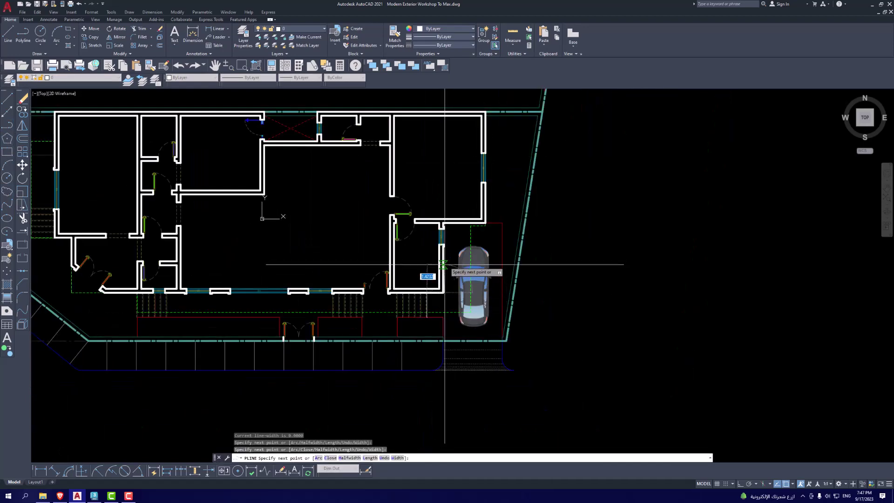
scroll(426, 246, "up", 3)
key("ctrl+z")
- Trace polyline vertices around the parking area's wall corners
left_click(421, 230)
scroll(422, 230, "down", 4)
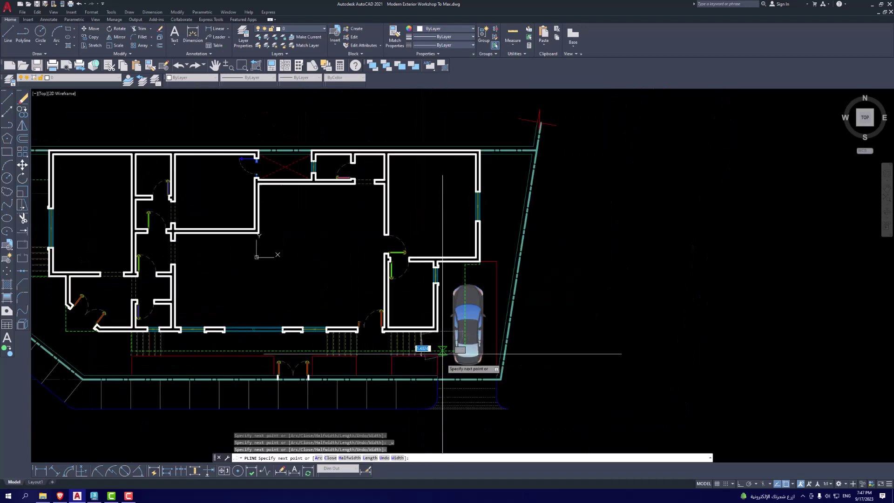
scroll(537, 227, "up", 3)
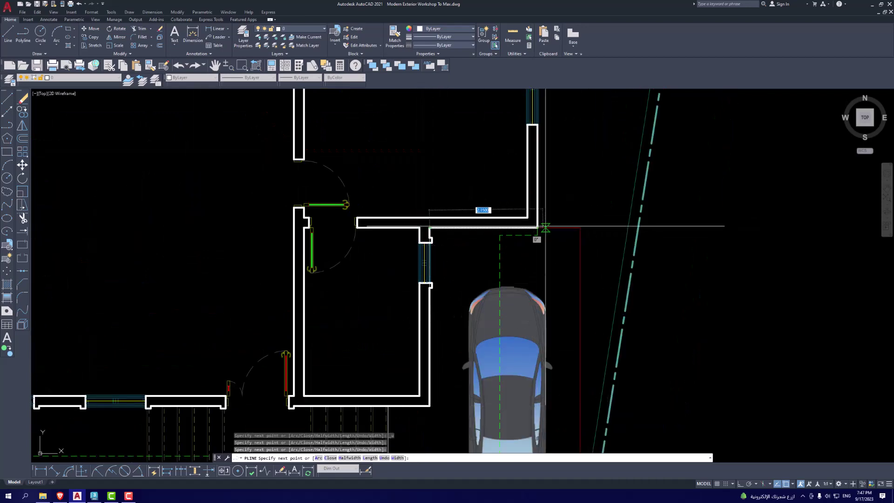
left_click(580, 228)
scroll(579, 227, "down", 3)
scroll(582, 277, "up", 3)
left_click(583, 276)
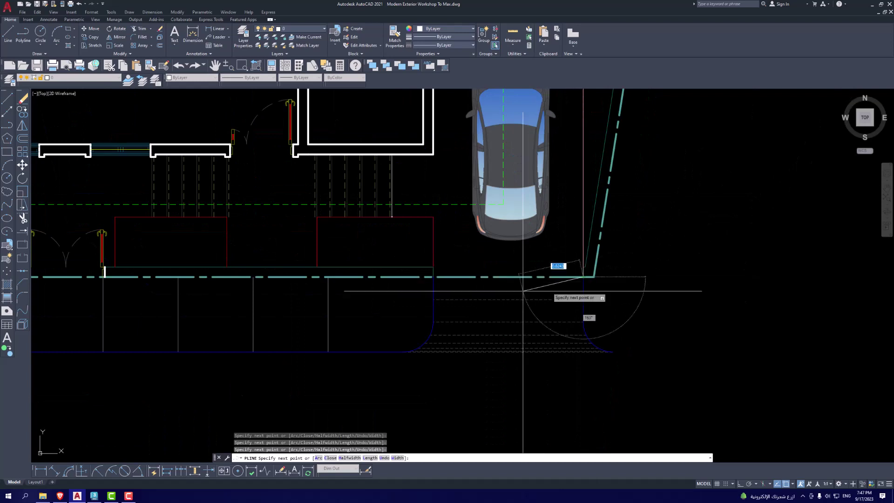
left_click(433, 276)
left_click(432, 216)
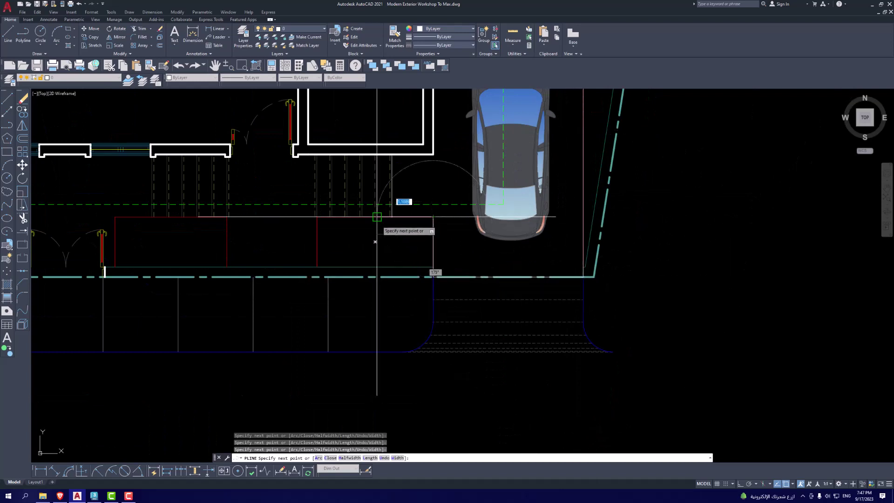
left_click(389, 216)
scroll(404, 214, "up", 4)
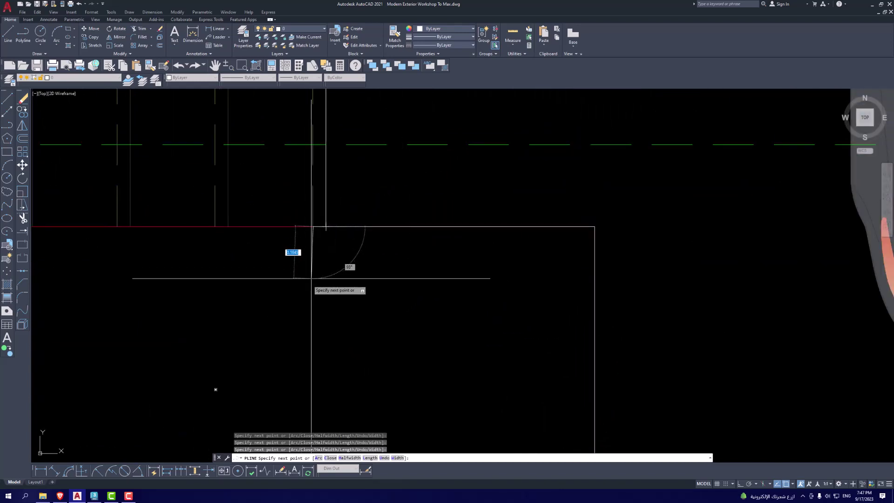
scroll(313, 276, "down", 3)
key("ctrl+z")
- Drop an attempted arc segment, erase the polyline around the car, and return to 3ds Max
scroll(405, 265, "up", 5)
type("A")
key("Return")
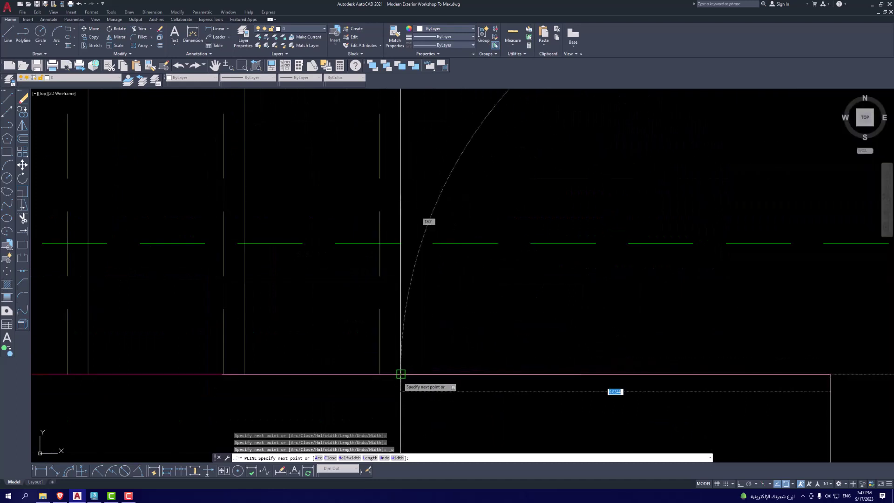
scroll(400, 326, "down", 3)
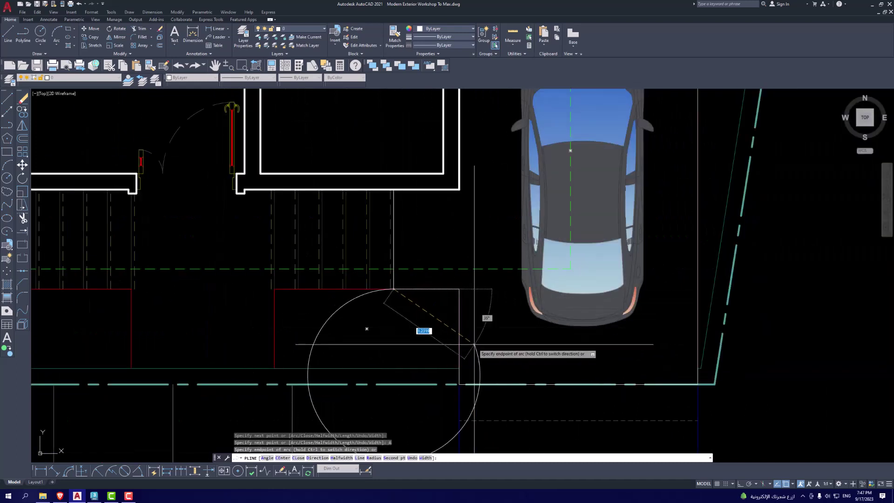
key("ctrl+z")
scroll(447, 325, "up", 4)
scroll(421, 363, "up", 3)
scroll(421, 367, "down", 3)
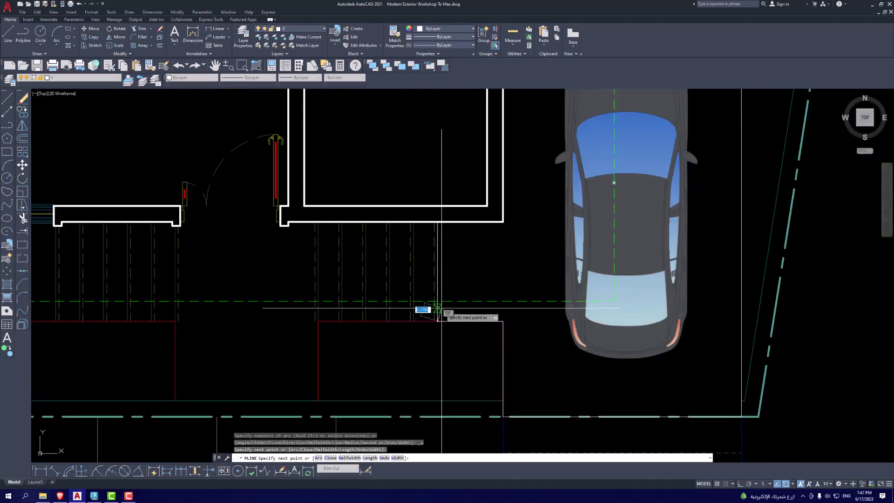
key("Escape")
scroll(441, 309, "down", 5)
scroll(489, 279, "up", 4)
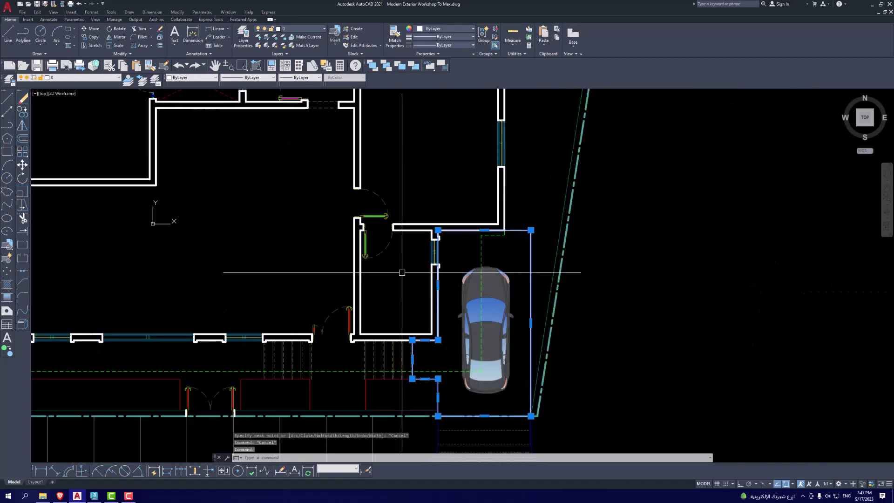
key("Delete")
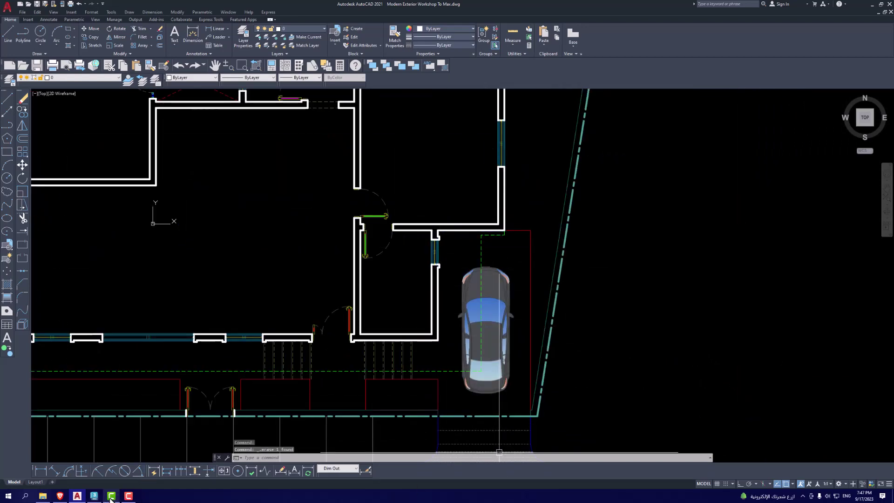
left_click(94, 496)
left_click(759, 66)
- Start a Line spline with snaps on and place the first parking-area corners along the bottom edge and wall
left_click(771, 120)
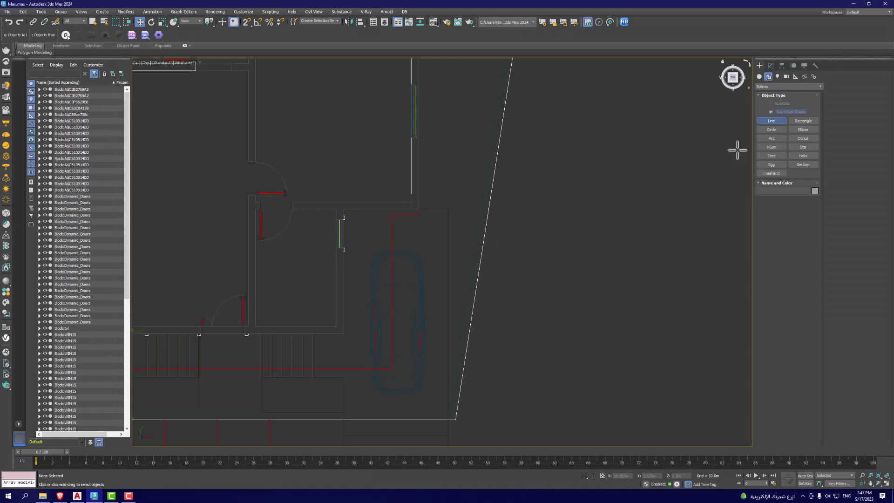
scroll(389, 389, "up", 2)
key("F3")
scroll(436, 384, "up", 2)
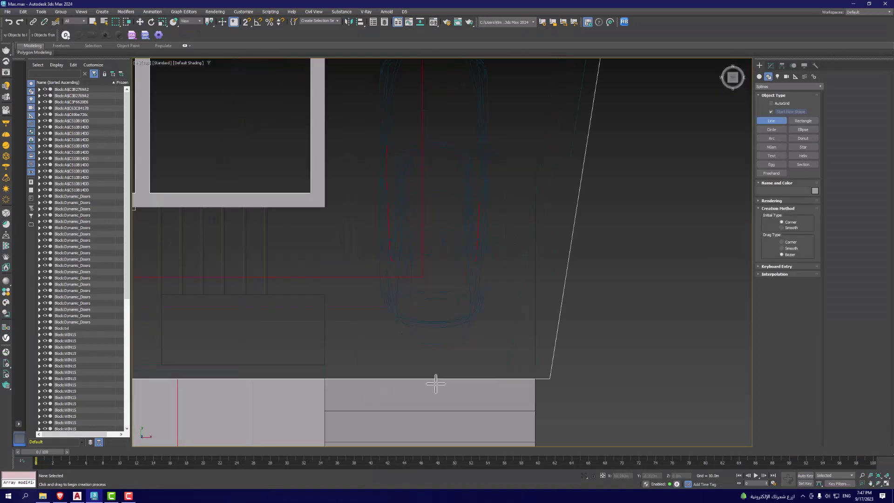
key("F3")
key("s")
left_click(324, 379)
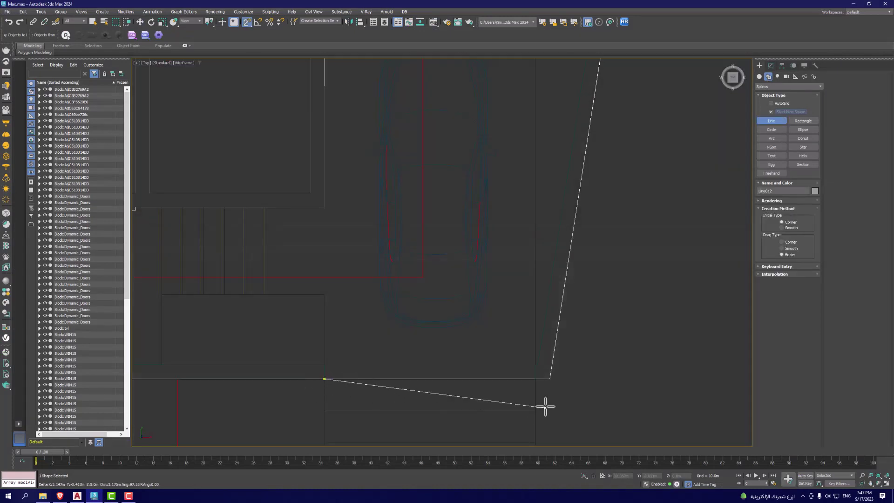
left_click(535, 380)
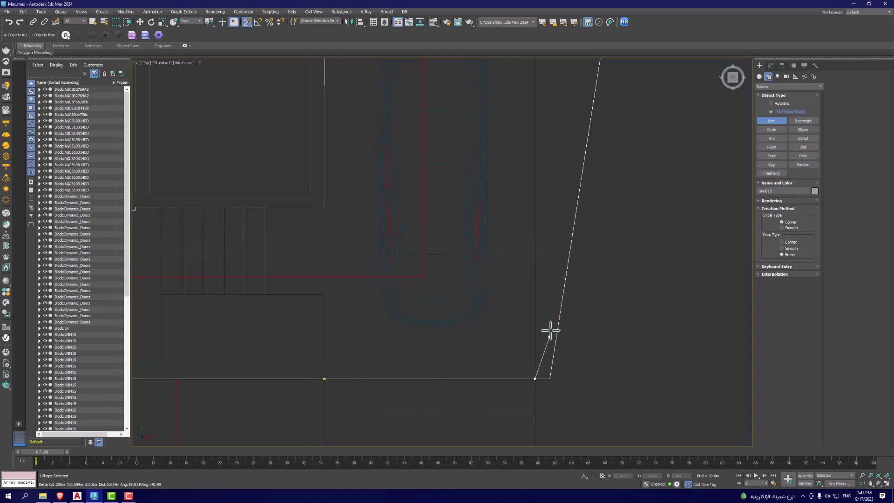
middle_click_drag(544, 165, 537, 230)
left_click(530, 73)
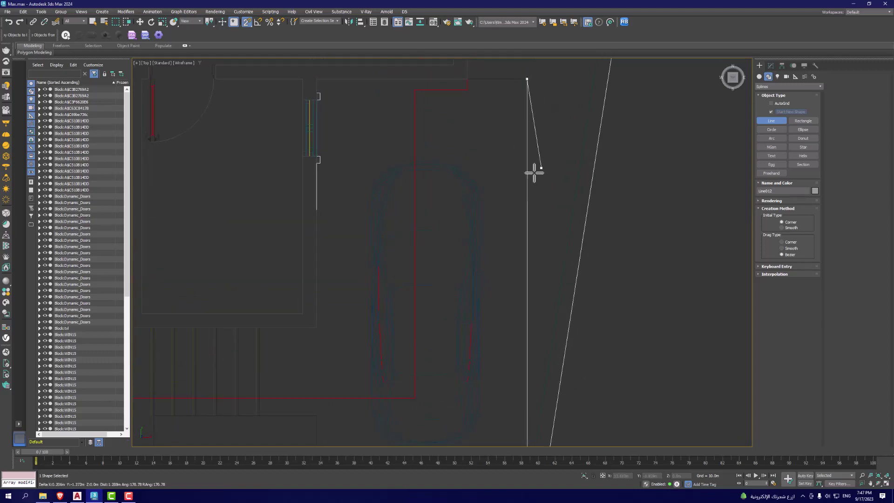
- Continue the parking outline with corners placed along the wall up to the wall corner
scroll(446, 182, "down", 4)
key("F3")
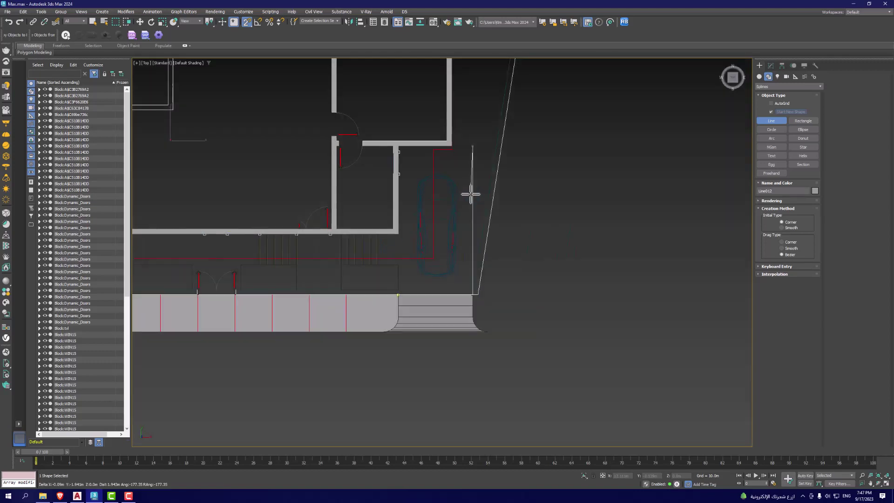
key("F3")
left_click(472, 146)
key("F3")
key("F3")
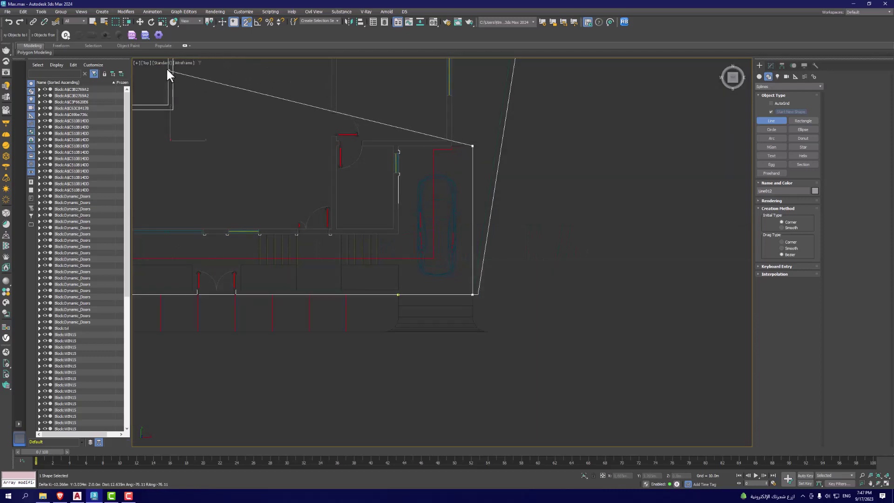
key("F3")
key("F3")
key("F3")
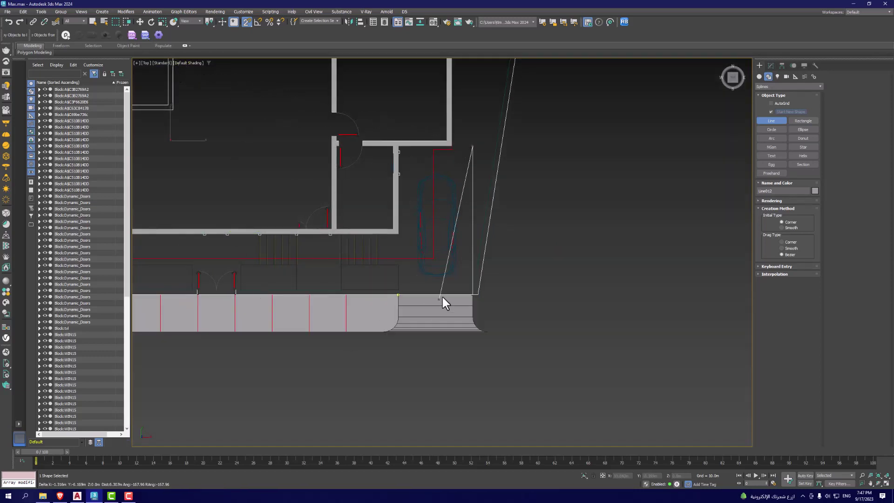
scroll(442, 302, "down", 4)
scroll(343, 190, "up", 4)
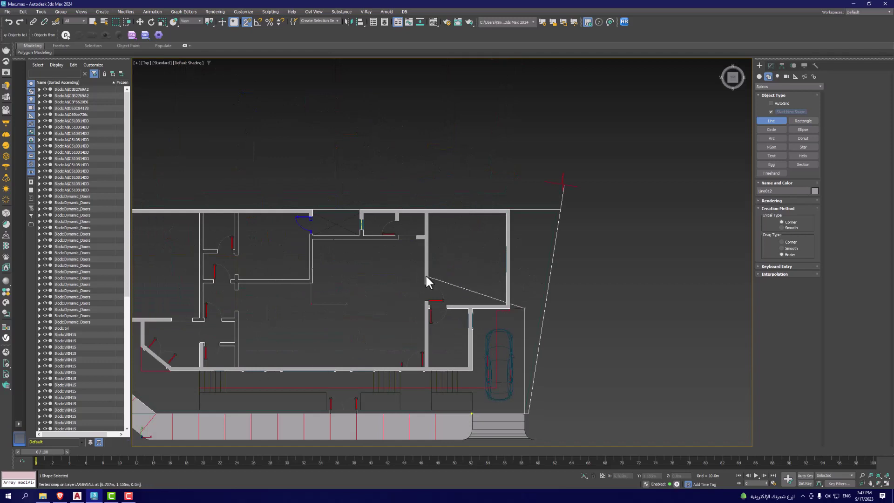
key("F3")
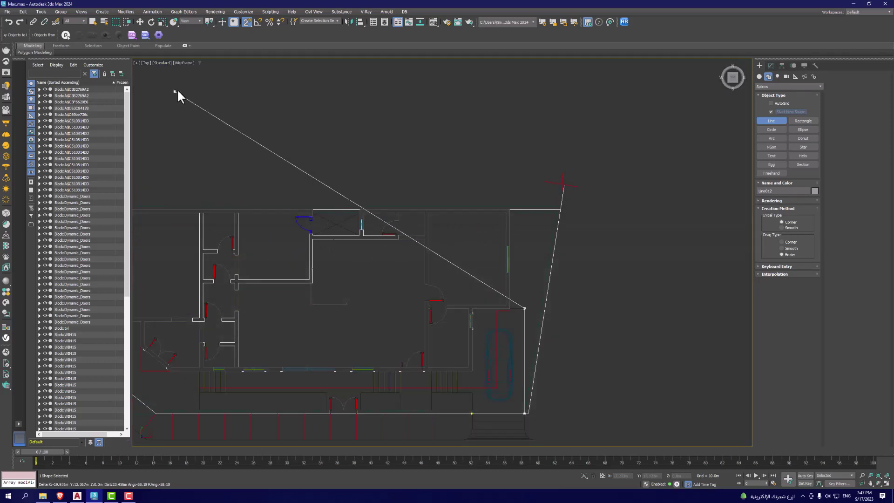
scroll(354, 288, "down", 2)
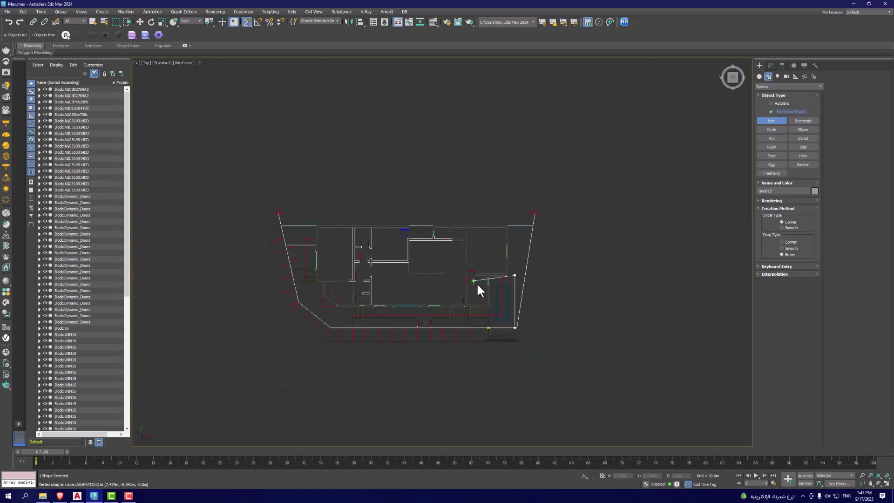
scroll(504, 317, "up", 4)
scroll(405, 201, "up", 3)
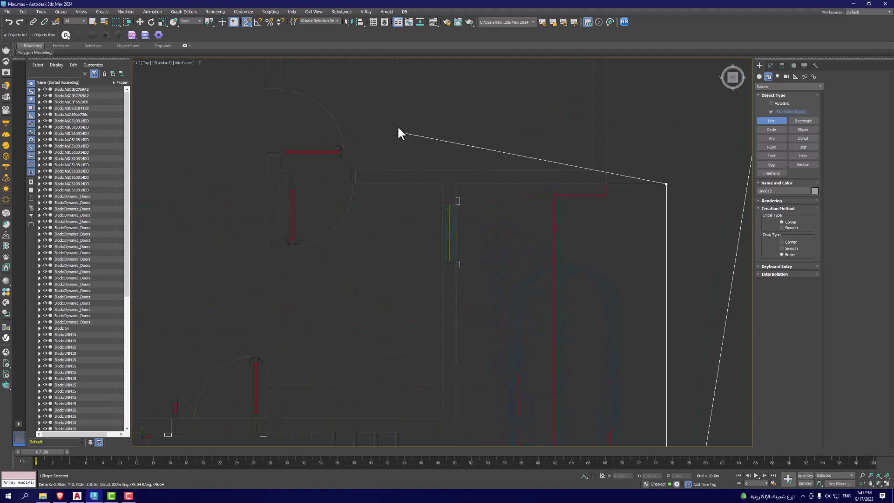
left_click(455, 184)
- Snap the remaining parking outline corners to the wall and end on the first vertex
scroll(479, 237, "down", 2)
scroll(510, 281, "up", 1)
left_click(510, 283)
scroll(458, 298, "up", 4)
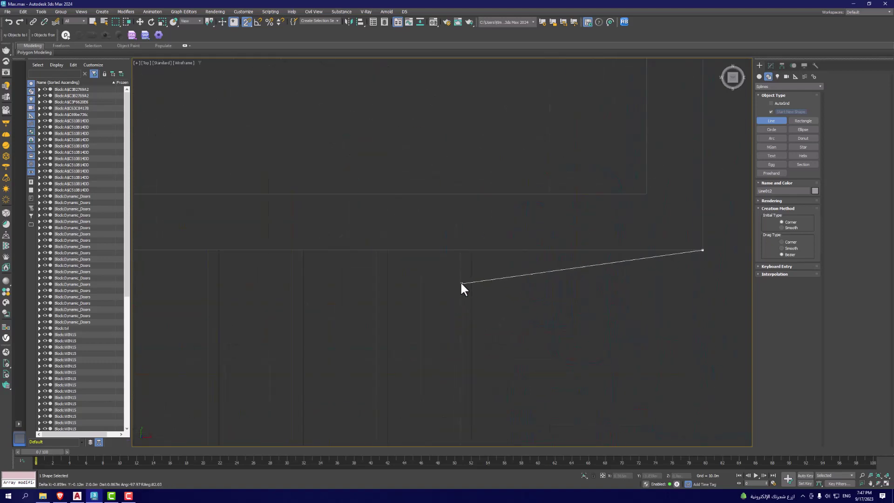
left_click(459, 250)
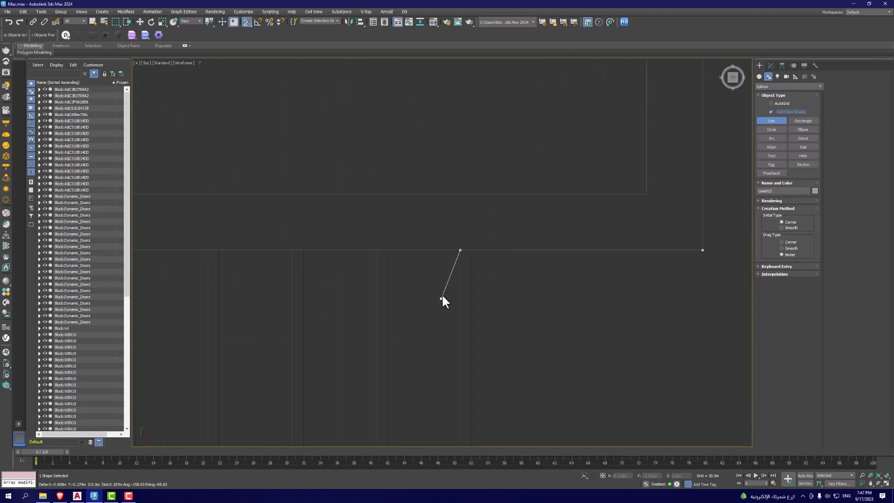
scroll(495, 275, "down", 2)
scroll(485, 298, "up", 4)
left_click(484, 260)
scroll(484, 260, "down", 2)
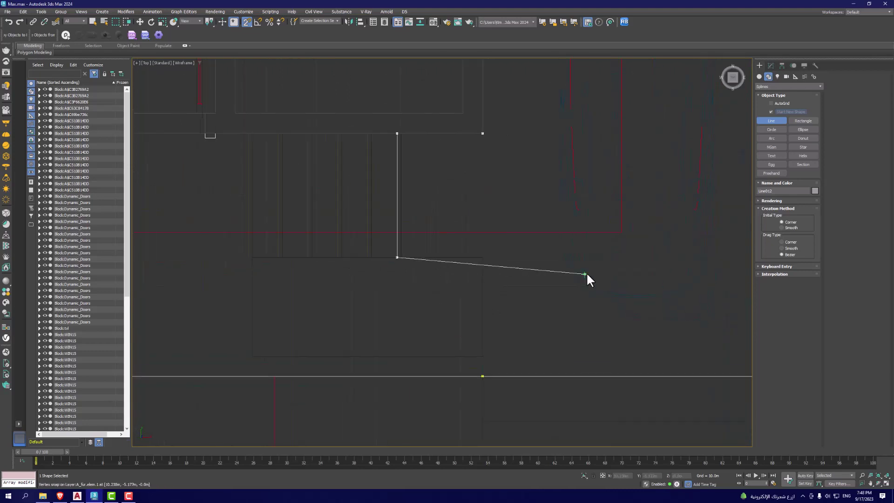
left_click(479, 374)
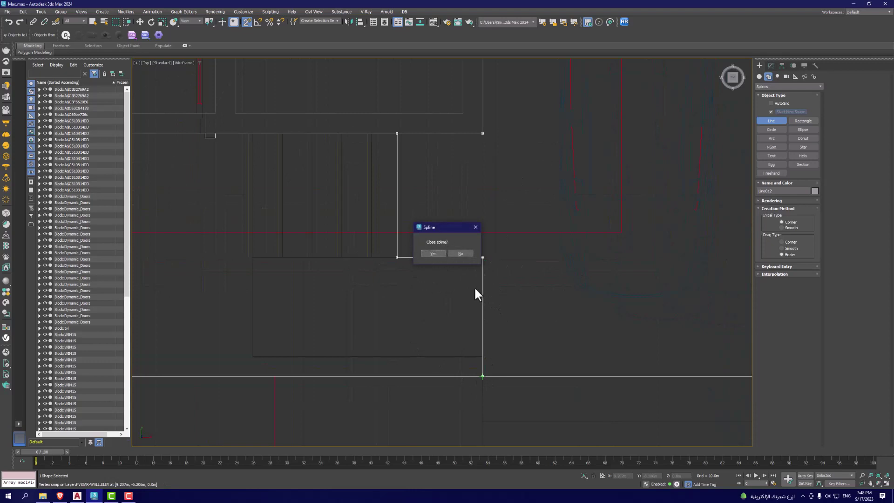
- Close the parking spline and give it an Edit Poly modifier
left_click(432, 254)
left_click(771, 65)
left_click(787, 85)
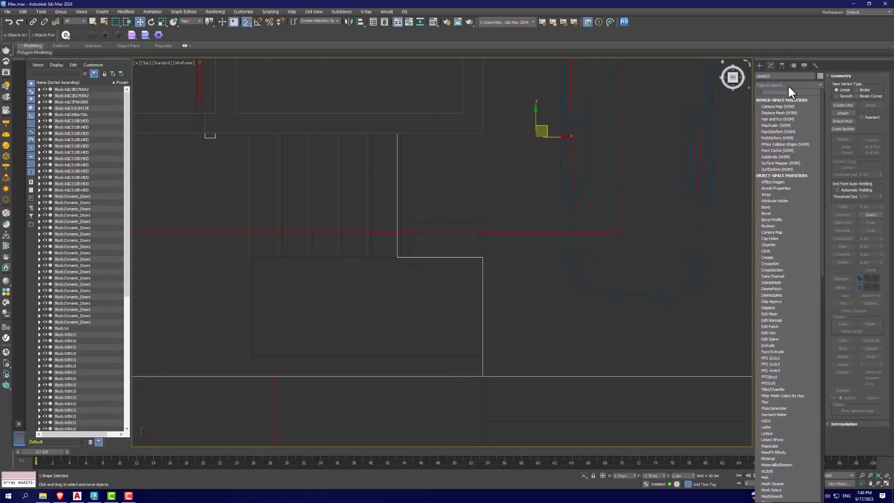
left_click(786, 85)
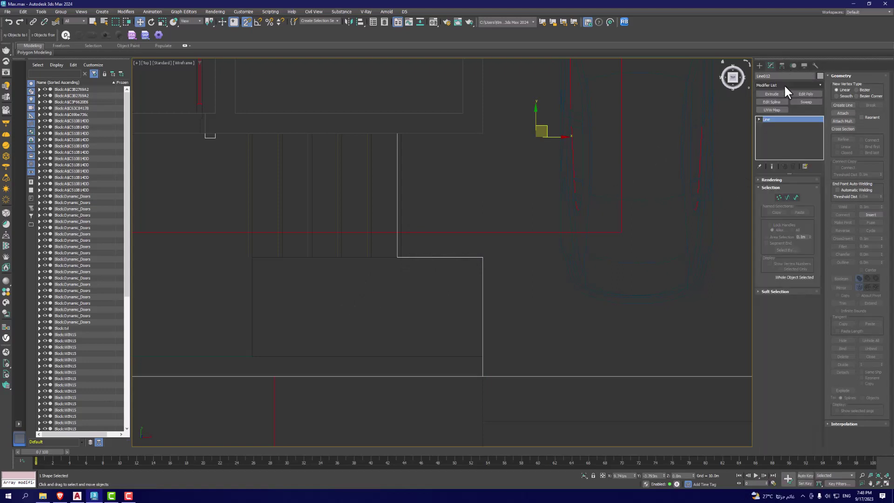
middle_click_drag(678, 145, 618, 191)
left_click(786, 85)
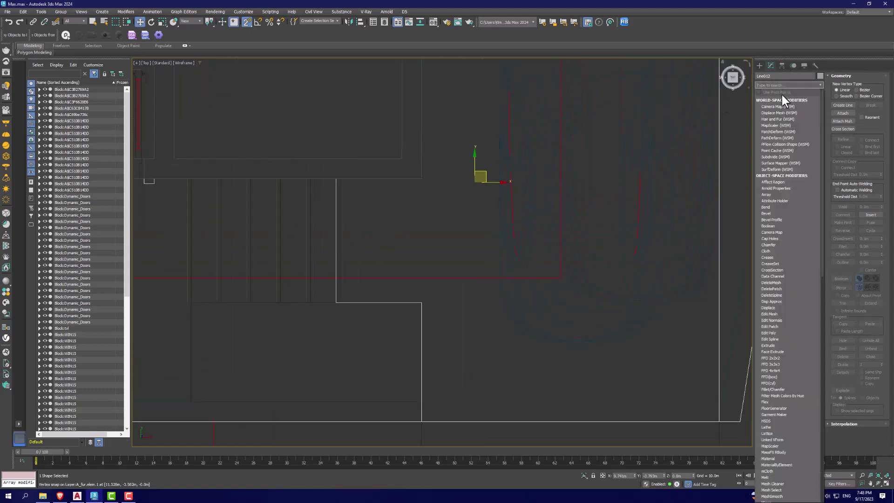
type("e")
left_click(768, 125)
- View the new parking slab in Perspective, cancelling an accidental move so it stays in place
scroll(593, 163, "down", 2)
scroll(547, 219, "down", 3)
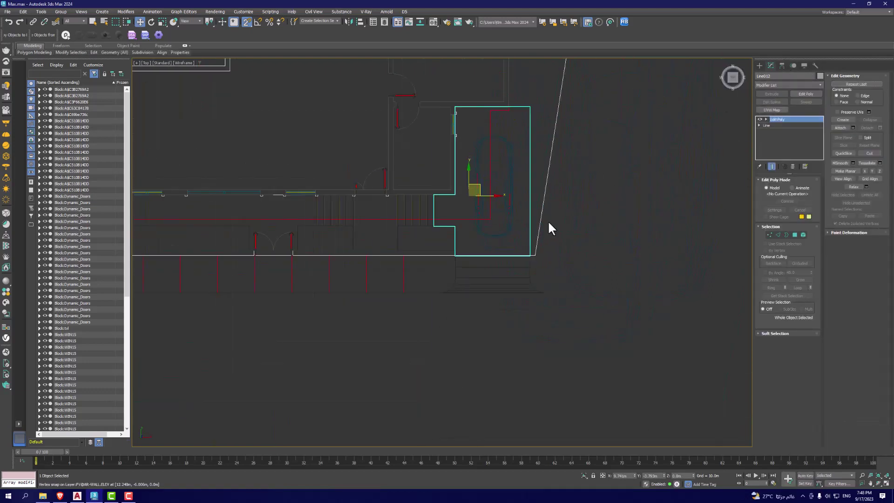
scroll(565, 208, "down", 1)
scroll(578, 202, "down", 1)
key("p")
scroll(438, 266, "up", 3)
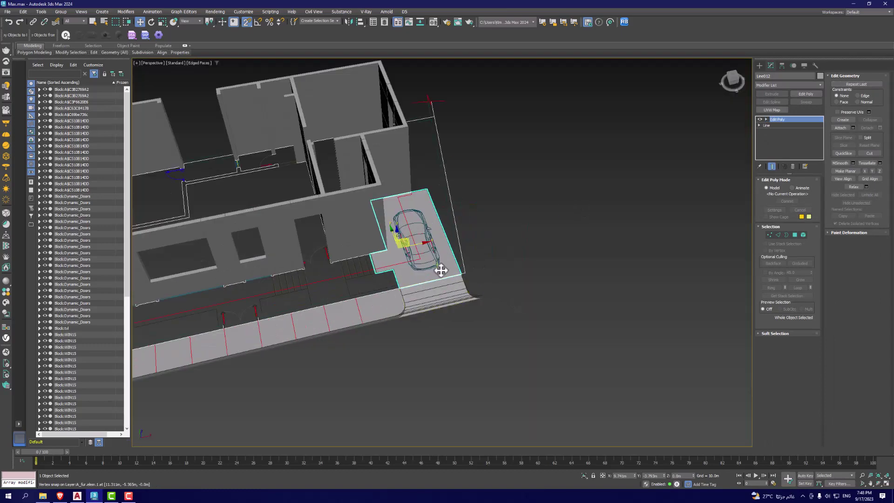
scroll(378, 253, "up", 3)
scroll(467, 252, "up", 2)
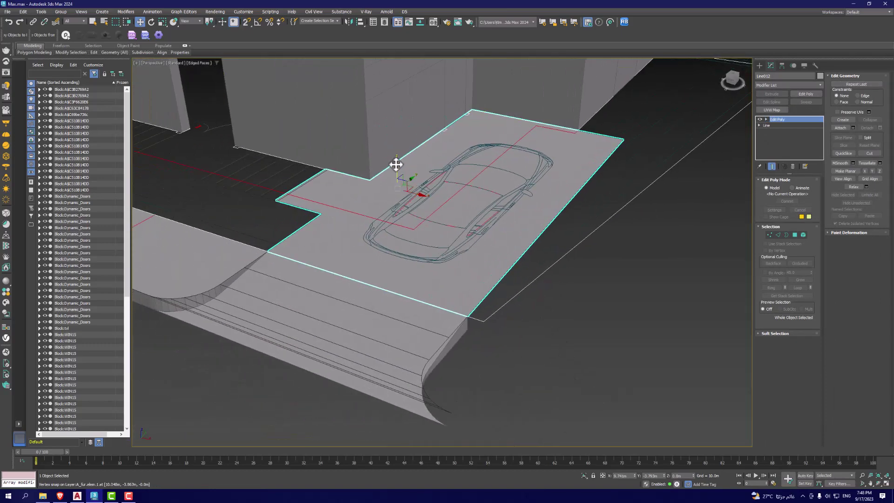
left_click_drag(395, 164, 480, 258)
right_click(480, 257)
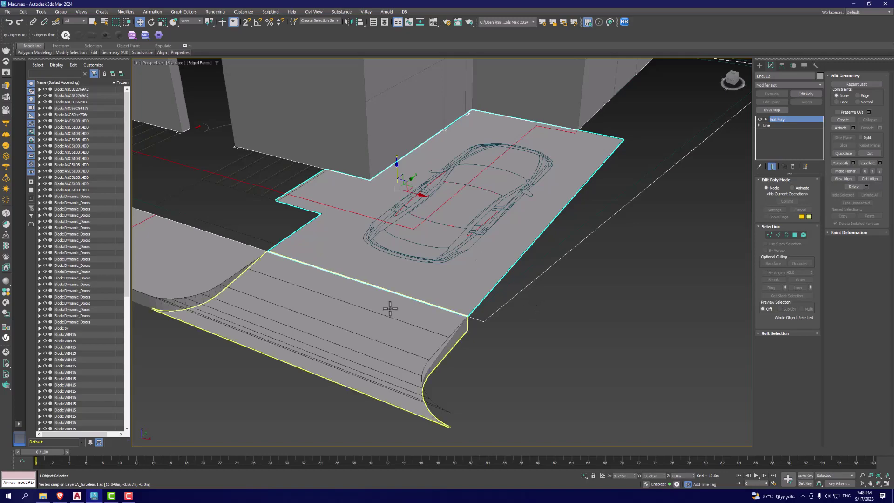
- Orbit around the slab and car, then clear the selection and return to the Top view
mouse_move(390, 308)
middle_mouse_down("alt")
mouse_move(389, 299)
mouse_move(329, 320)
mouse_move(490, 300)
mouse_move(393, 309)
mouse_move(409, 321)
middle_mouse_up("alt")
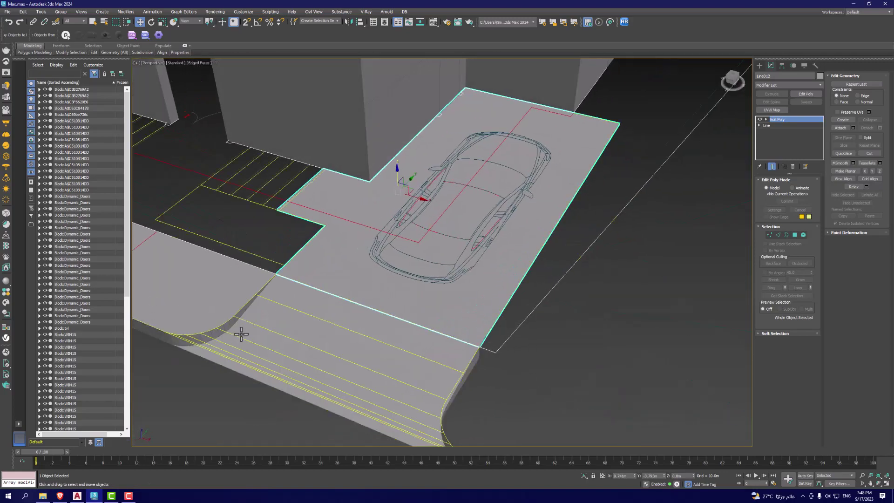
scroll(456, 236, "down", 5)
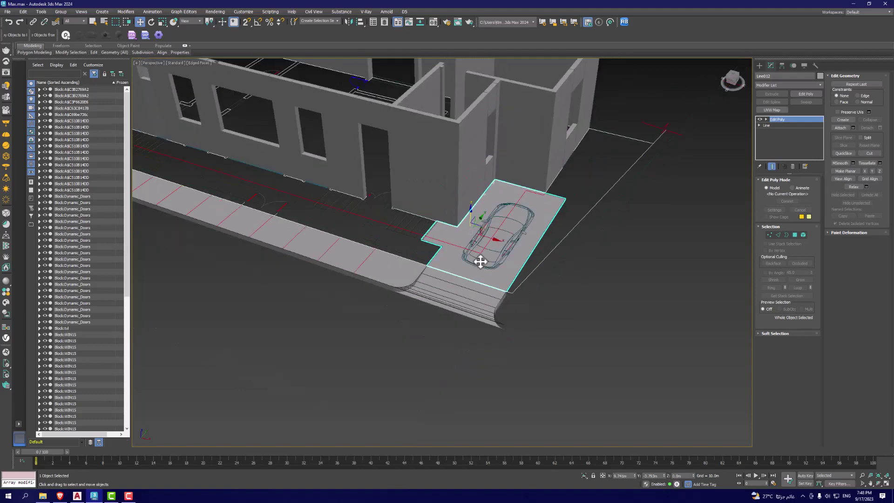
mouse_move(479, 259)
middle_mouse_down("alt")
mouse_move(467, 263)
mouse_move(471, 270)
middle_mouse_up("alt")
scroll(465, 259, "up", 2)
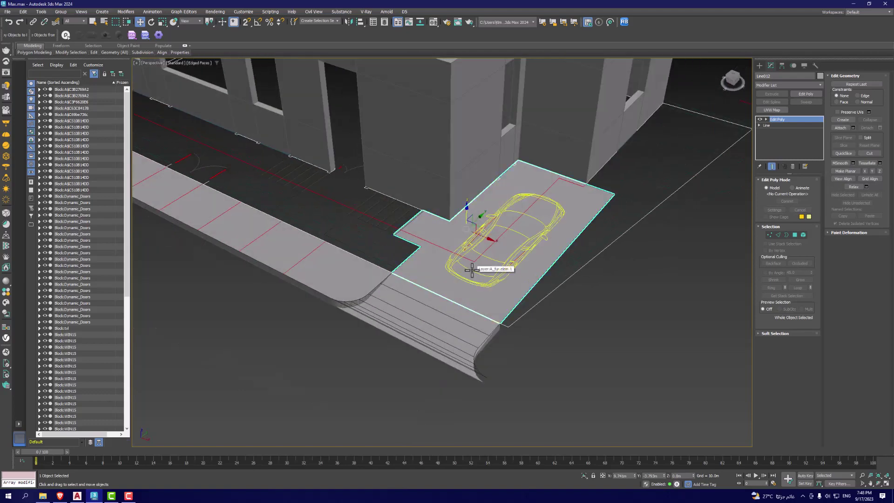
left_click(625, 340)
left_click(429, 253)
mouse_move(652, 303)
middle_mouse_down("alt")
mouse_move(482, 266)
mouse_move(522, 273)
middle_mouse_up("alt")
key("ctrl+d")
key("t")
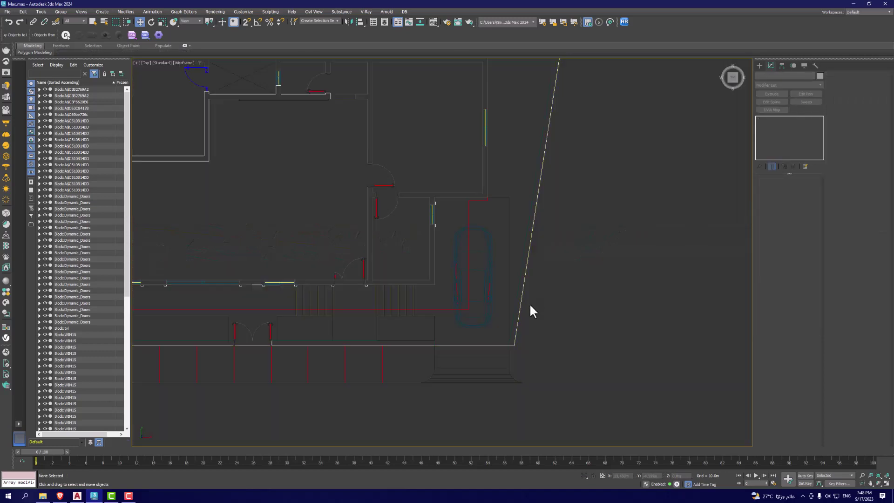
scroll(529, 309, "down", 4)
scroll(465, 293, "up", 6)
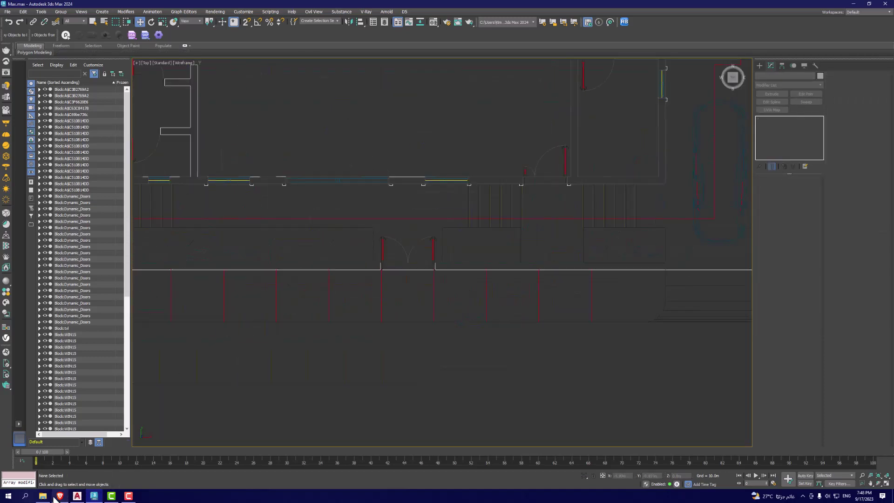
mouse_move(42, 495)
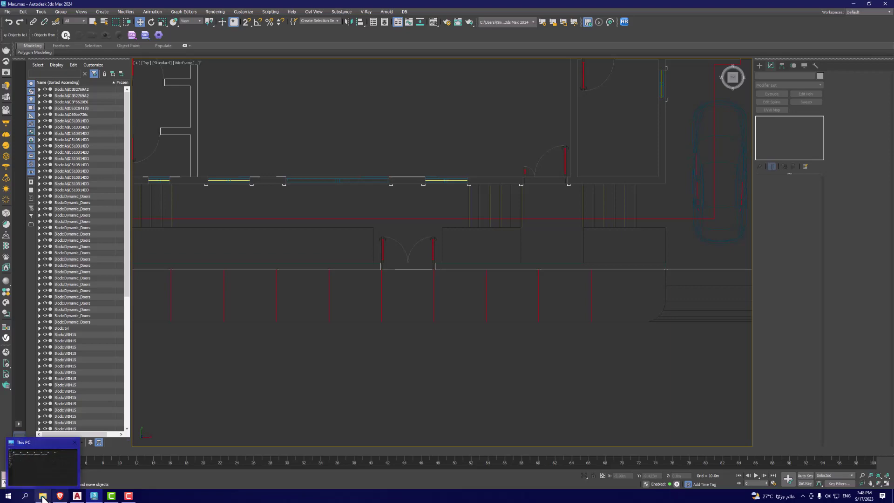
- Open Modern Exterior Workshop.dwg from H:\Arch\3DS Max\Youtube WorkShop\Modern Exterior Workshop in File Explorer
left_click(43, 496)
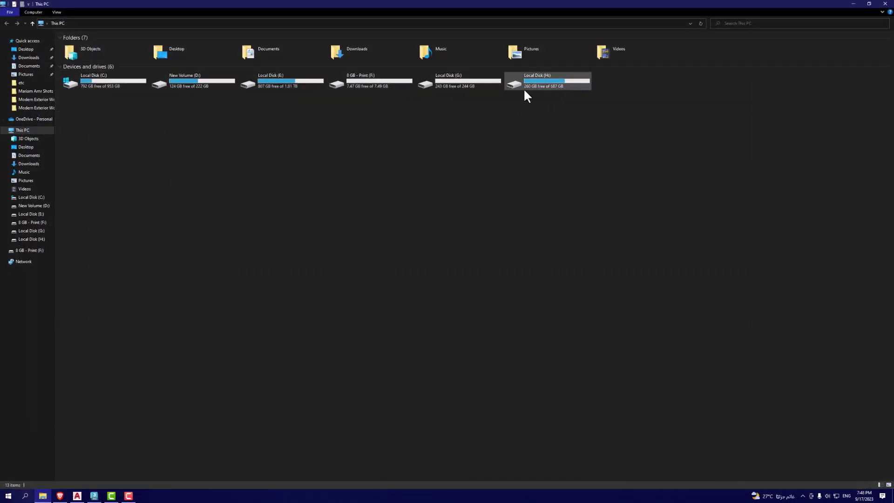
double_click(540, 88)
double_click(92, 46)
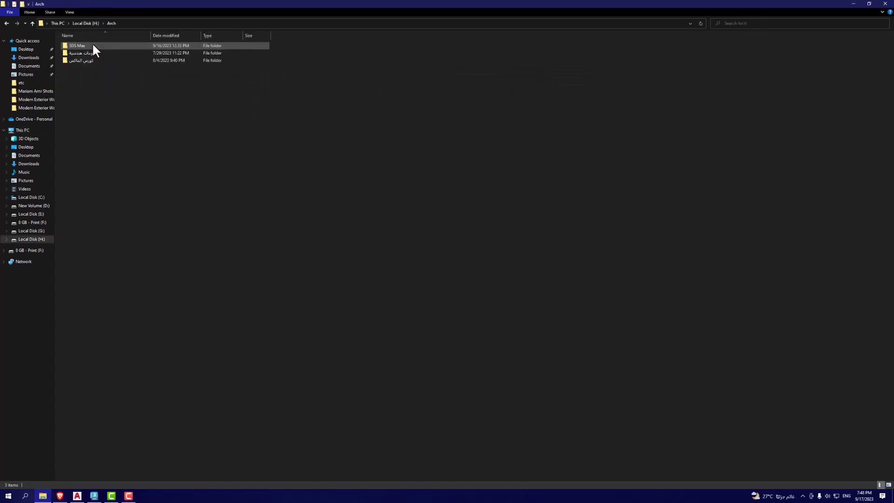
scroll(279, 274, "down", 3)
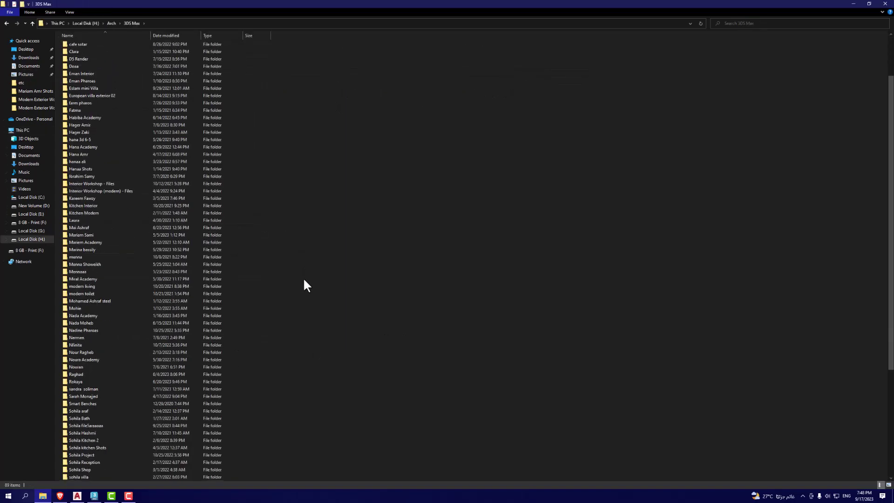
scroll(304, 279, "down", 7)
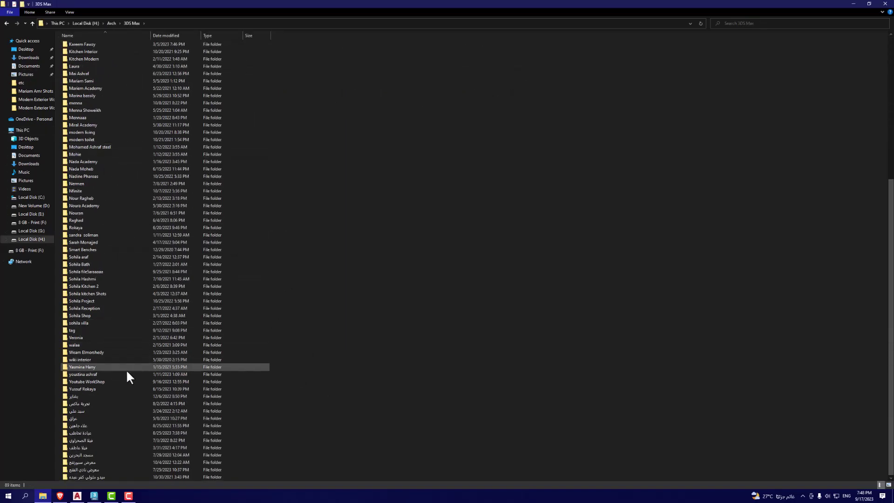
double_click(84, 381)
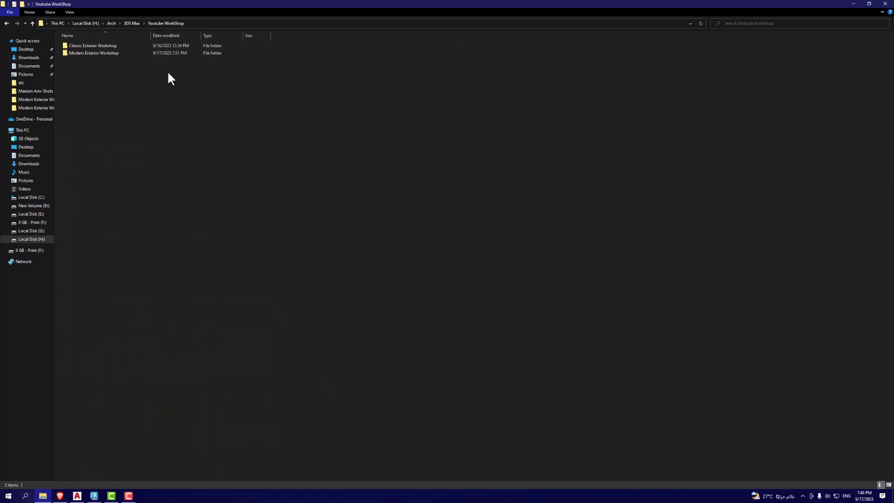
double_click(81, 51)
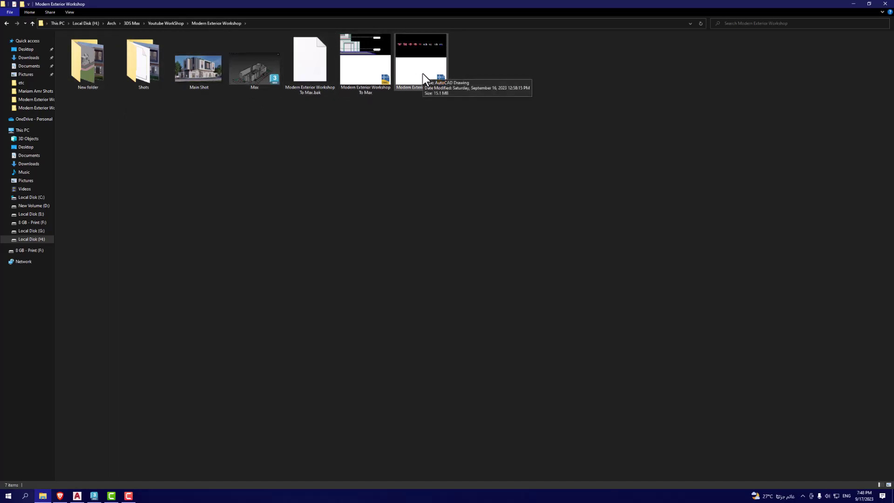
double_click(412, 85)
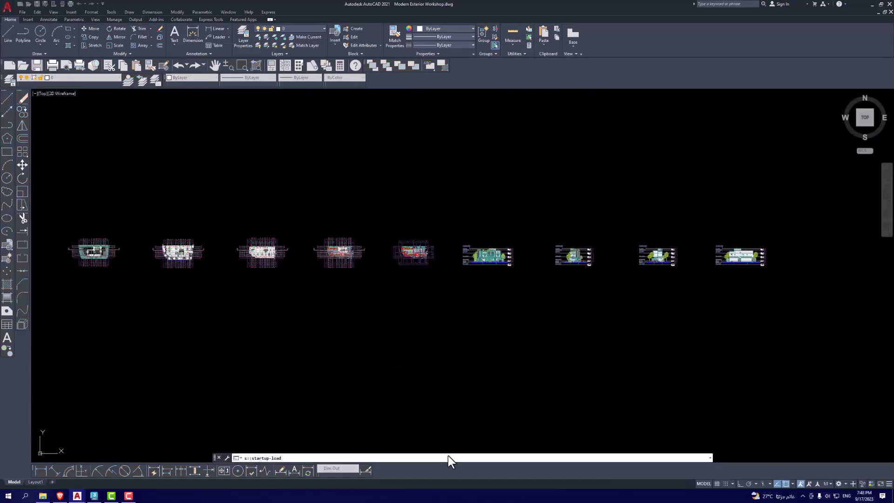
- Dismiss the missing references notice and delete all outer dimensions using Select Similar
left_click(525, 192)
scroll(279, 302, "up", 3)
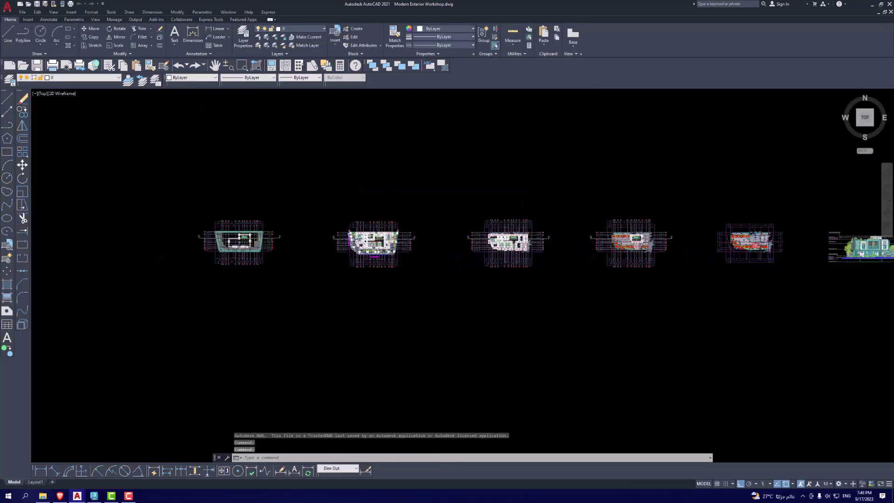
scroll(509, 279, "up", 3)
scroll(531, 285, "up", 3)
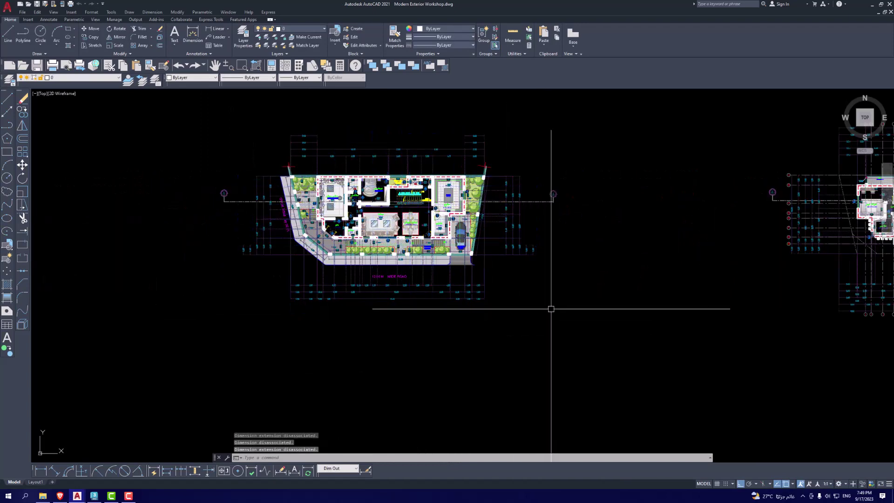
scroll(468, 279, "up", 3)
left_click(472, 307)
right_click(472, 308)
left_click(440, 296)
right_click(424, 308)
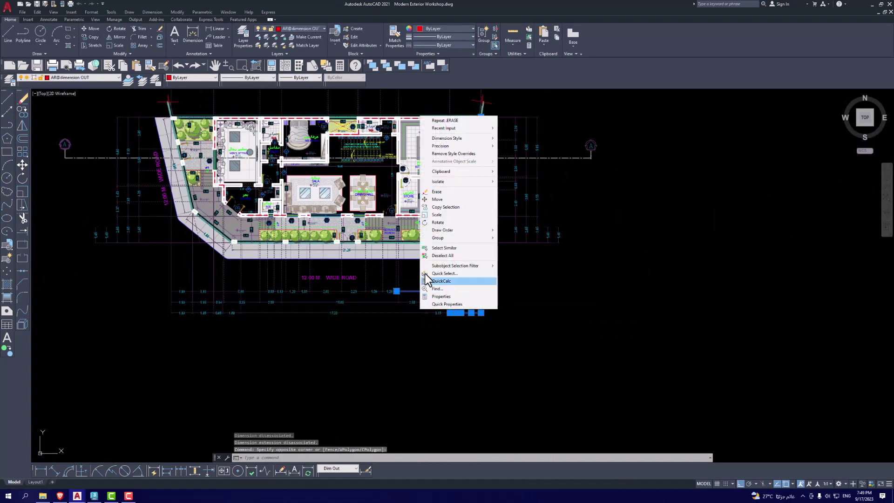
left_click(445, 248)
key("Delete")
- Pan and zoom to review and centre the full ground-floor plan
scroll(557, 245, "up", 2)
scroll(557, 245, "up", 2)
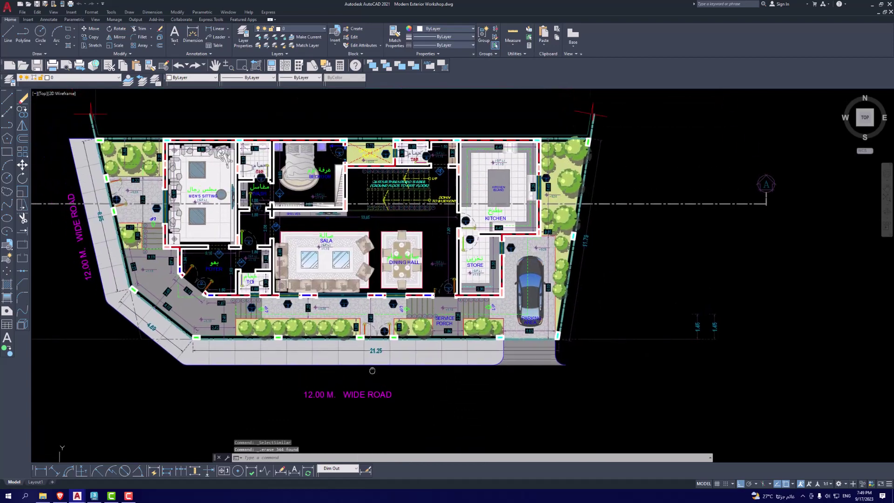
scroll(557, 245, "up", 3)
scroll(558, 245, "up", 3)
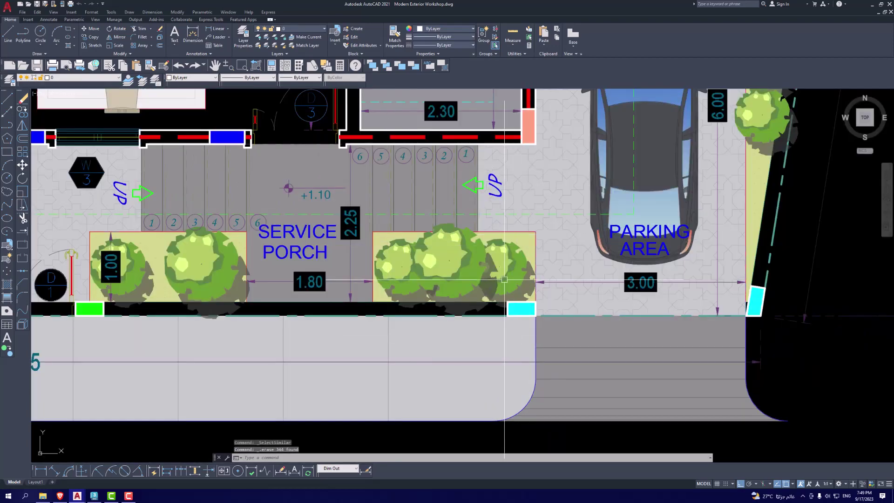
scroll(557, 245, "down", 2)
scroll(557, 245, "down", 1)
scroll(511, 279, "down", 2)
scroll(528, 191, "up", 4)
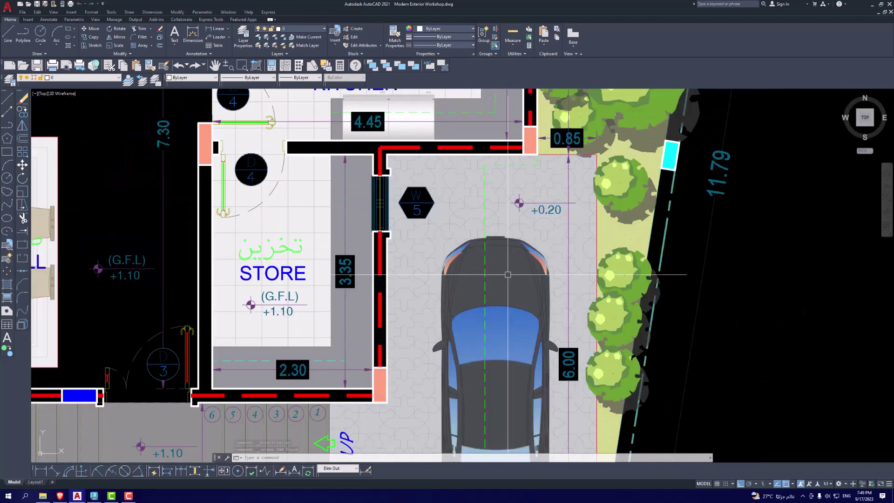
scroll(607, 284, "down", 1)
scroll(322, 396, "up", 1)
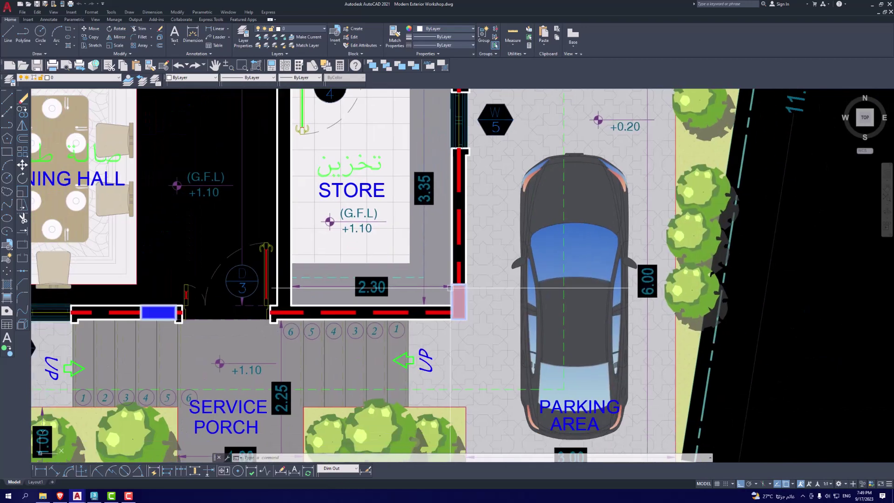
scroll(322, 396, "up", 1)
scroll(505, 279, "down", 1)
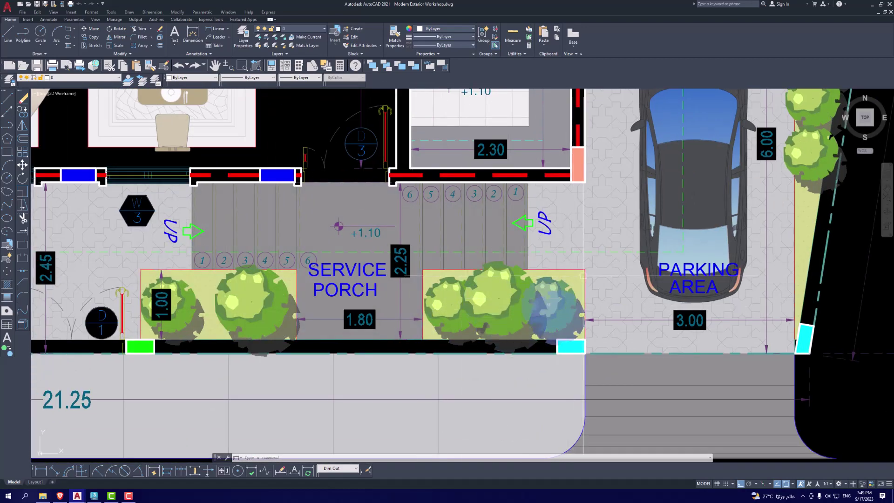
scroll(258, 321, "down", 4)
mouse_move(161, 324)
middle_mouse_down()
mouse_move(367, 342)
mouse_move(428, 377)
middle_mouse_up()
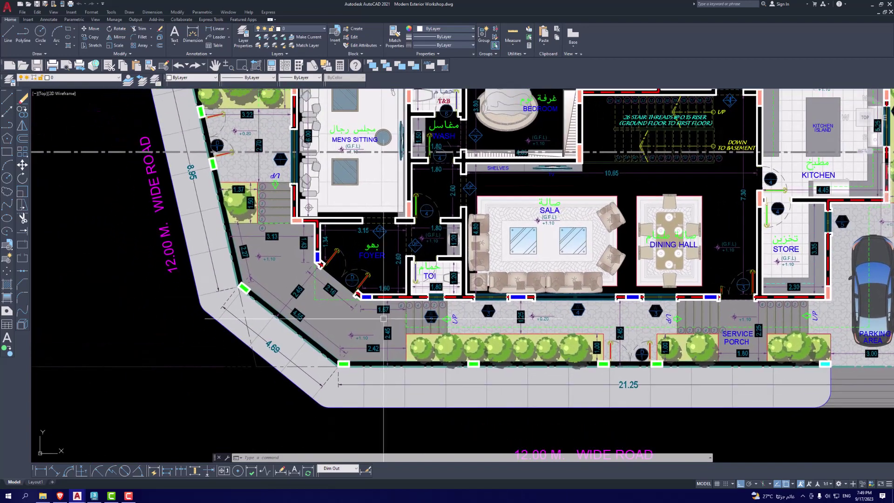
middle_click_drag(237, 130, 326, 223)
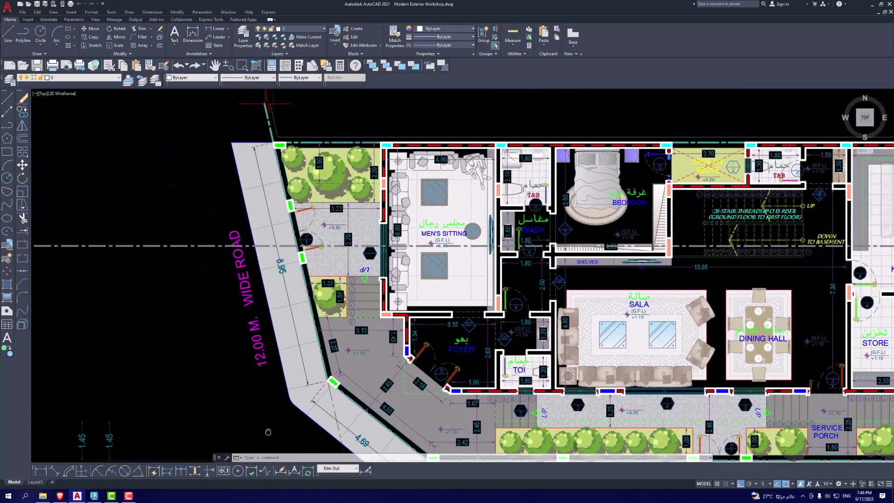
scroll(310, 189, "down", 2)
scroll(311, 189, "down", 2)
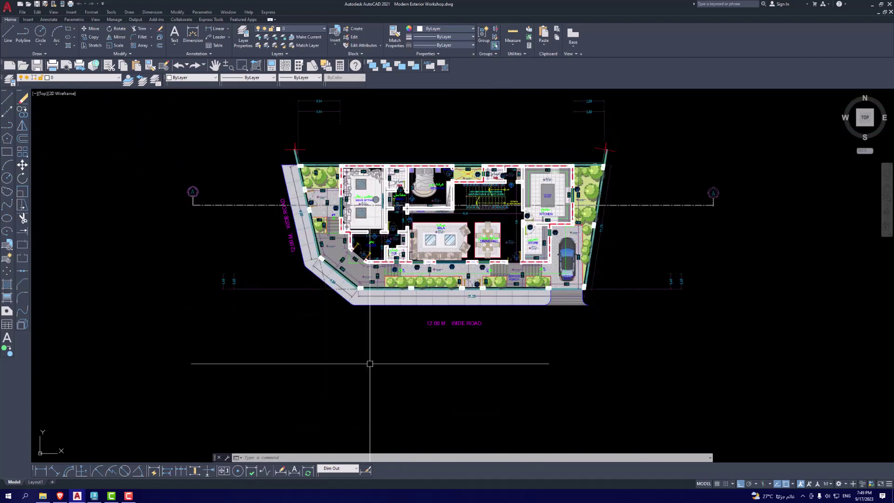
scroll(643, 275, "up", 2)
middle_click_drag(591, 322, 709, 404)
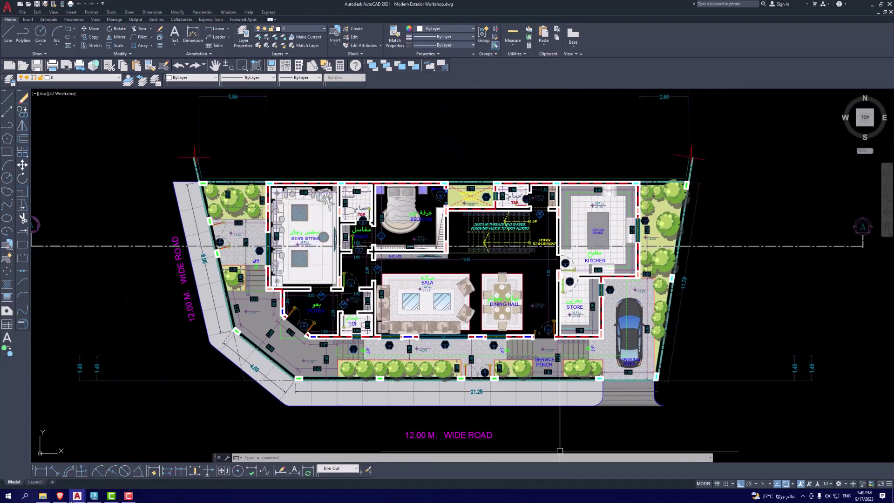
mouse_move(77, 496)
mouse_move(36, 461)
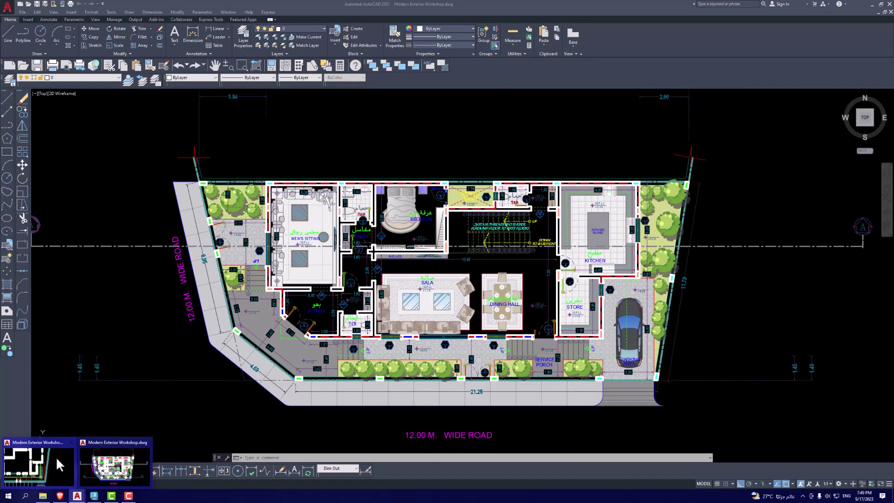
- Switch to the Modern Exterior Workshop To Max drawing, then bring 3ds Max back to the front
left_click(58, 464)
scroll(409, 288, "down", 10)
scroll(432, 318, "up", 5)
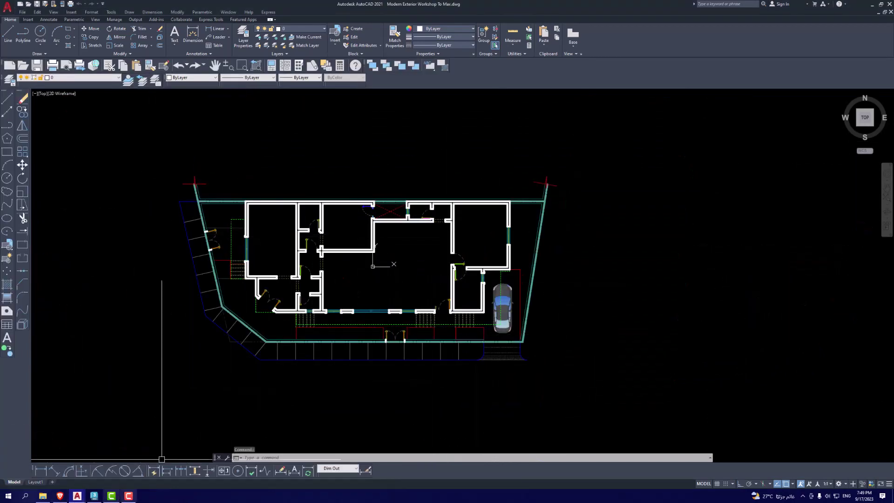
left_click(94, 496)
- Start a Line spline and frame the imported plan near the parking area in wireframe
left_click(759, 66)
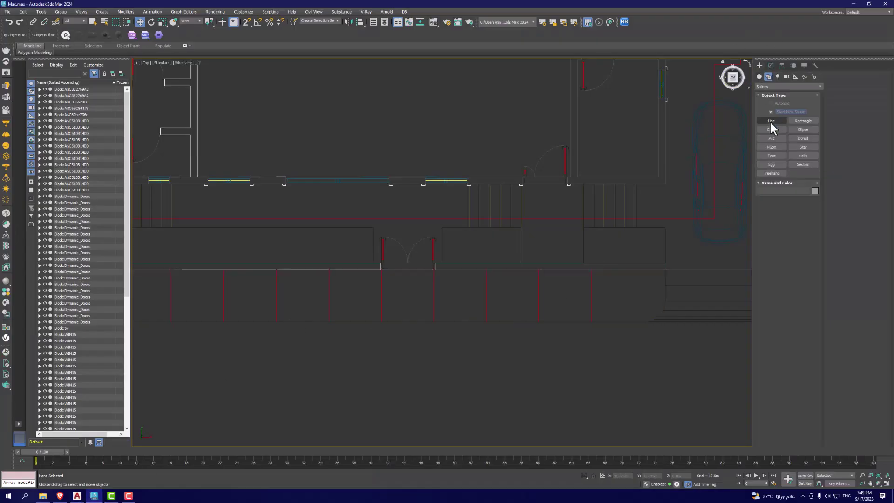
left_click(771, 120)
scroll(369, 341, "down", 5)
mouse_move(379, 284)
middle_mouse_down()
mouse_move(347, 328)
mouse_move(444, 288)
middle_mouse_up()
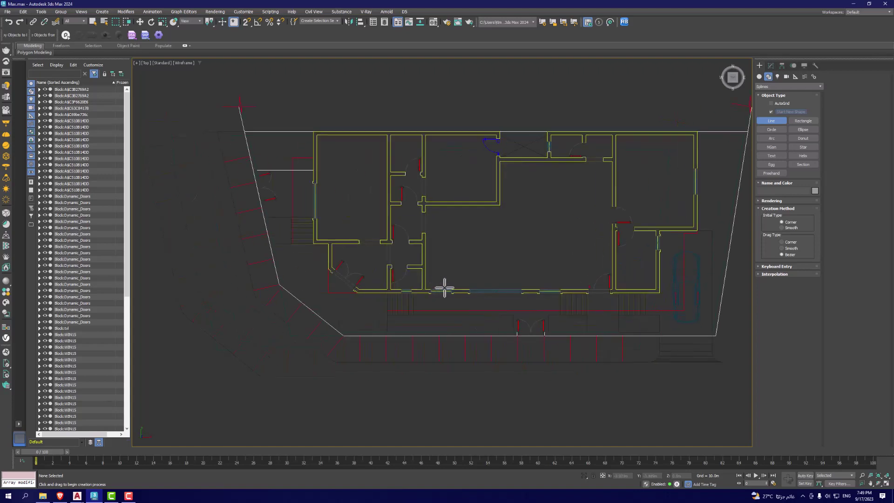
key("F3")
middle_click_drag(479, 256, 436, 265)
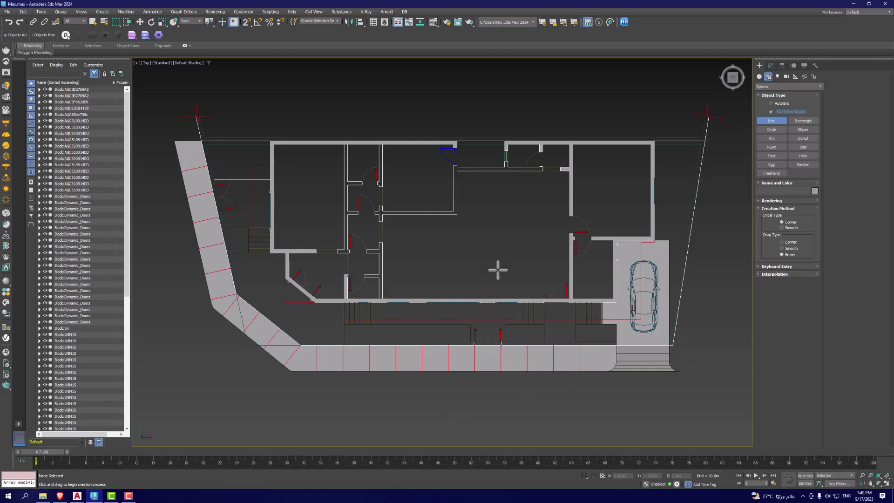
scroll(619, 340, "up", 5)
key("F3")
scroll(595, 287, "up", 3)
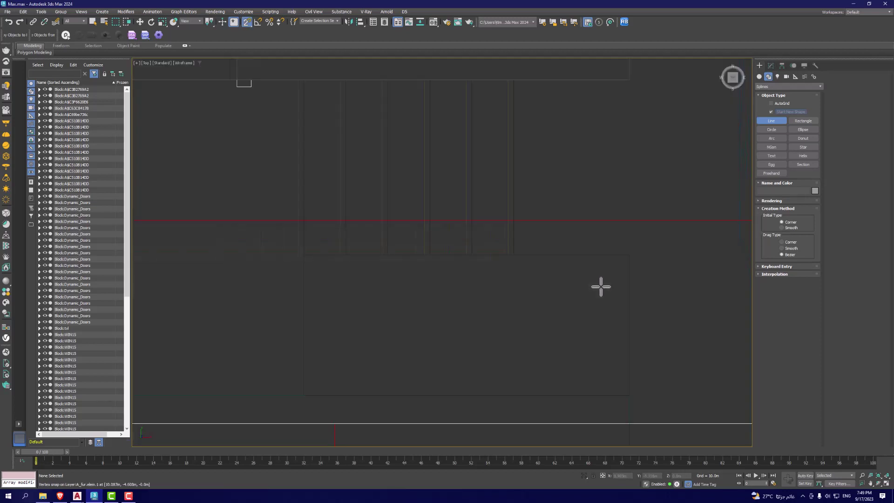
- Trace a closed rectangular outline from its first corner back to the start and confirm closing
left_click(630, 253)
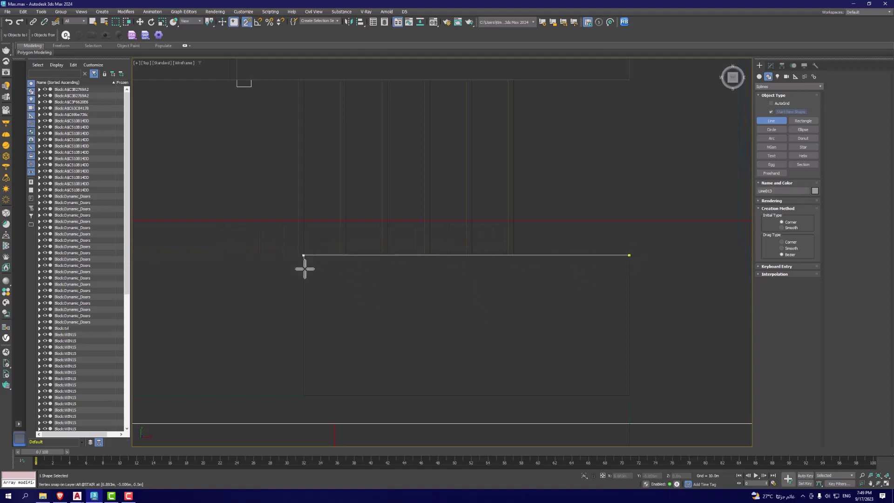
left_click(303, 255)
left_click(303, 394)
left_click(629, 254)
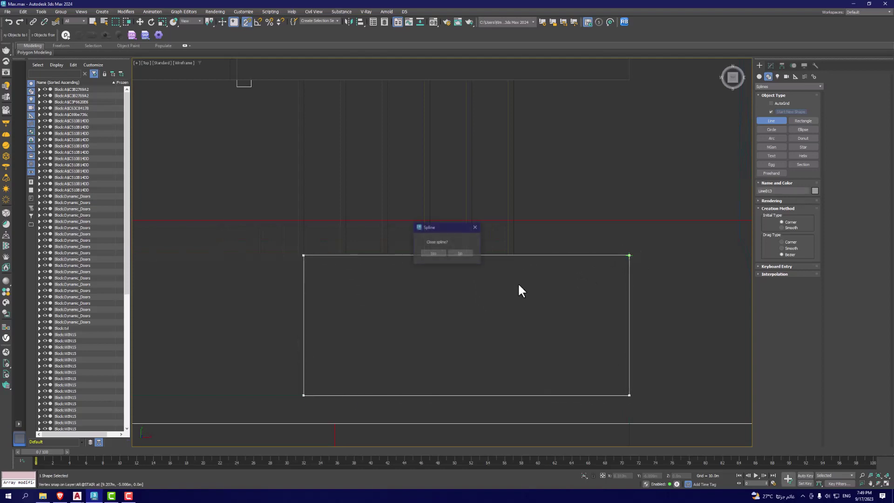
left_click(433, 252)
- Add an Edit Poly modifier to the rectangle, deselect it and show the shaded view
left_click(770, 65)
left_click(804, 94)
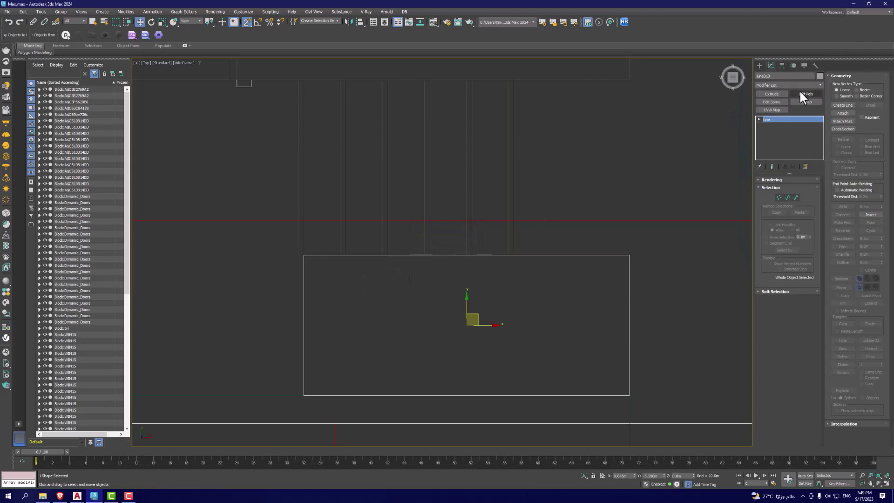
middle_click_drag(503, 306, 507, 284)
middle_click_drag(308, 196, 222, 174)
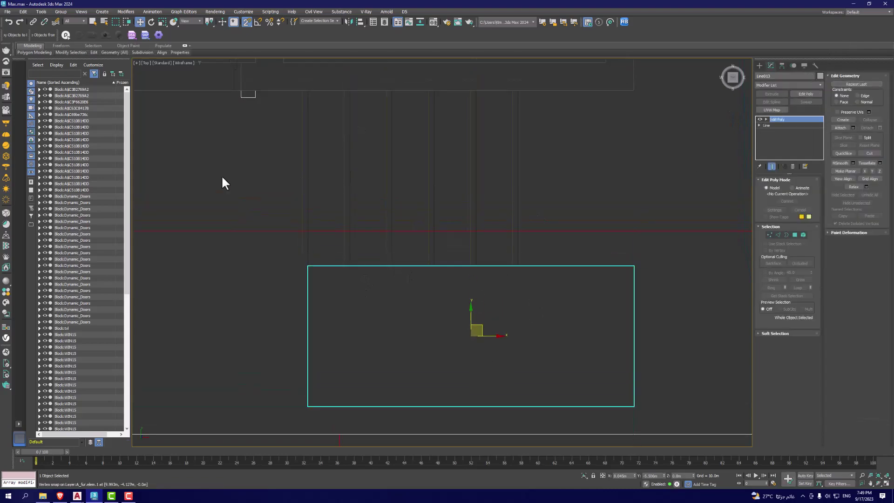
left_click(221, 174)
scroll(392, 230, "down", 5)
key("F3")
- In Perspective, select the driveway ramp at the curb and add the parking slab to the selection
key("p")
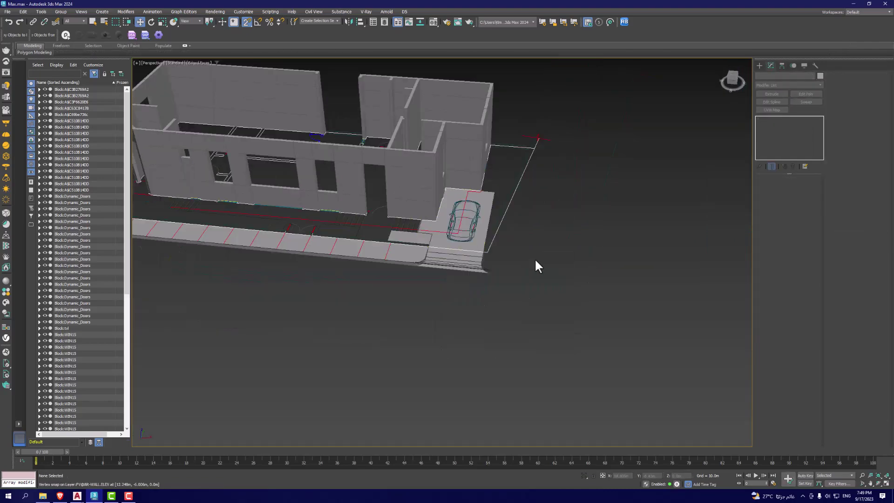
mouse_move(535, 263)
middle_mouse_down("alt")
mouse_move(600, 314)
mouse_move(456, 287)
middle_mouse_up("alt")
scroll(412, 206, "down", 4)
left_click(412, 206)
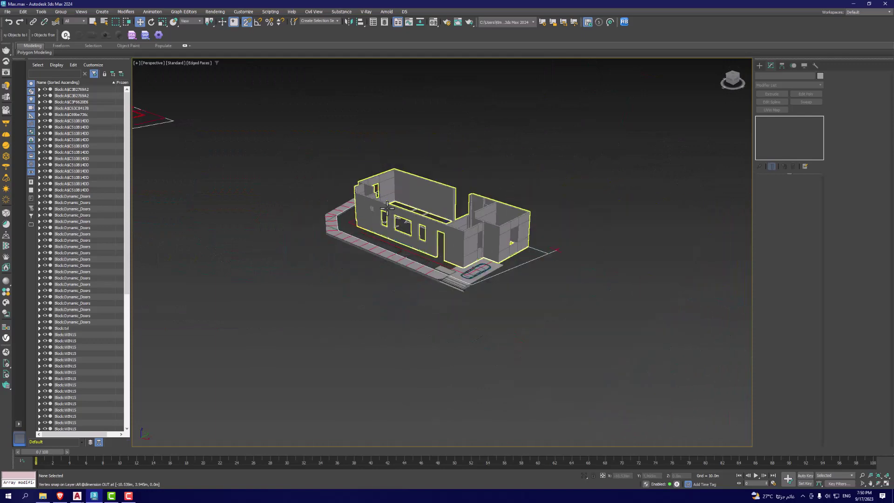
scroll(412, 206, "up", 3)
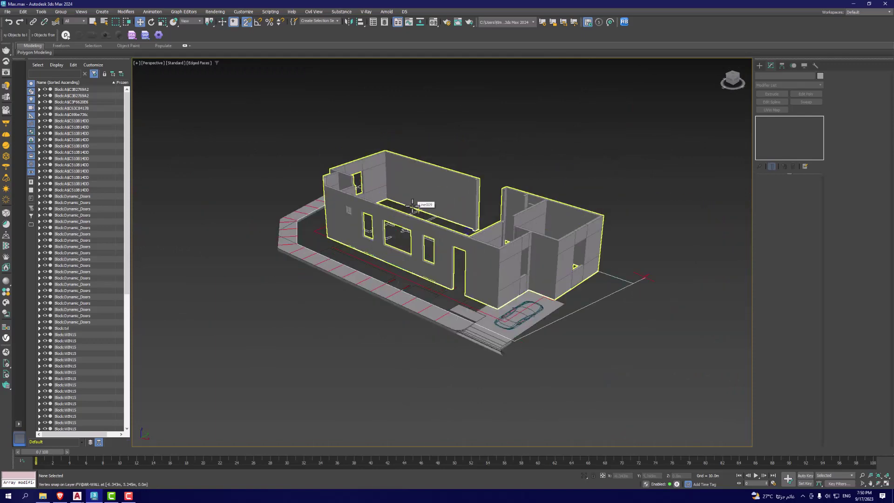
left_click(482, 331)
scroll(477, 333, "up", 5)
scroll(513, 313, "up", 1)
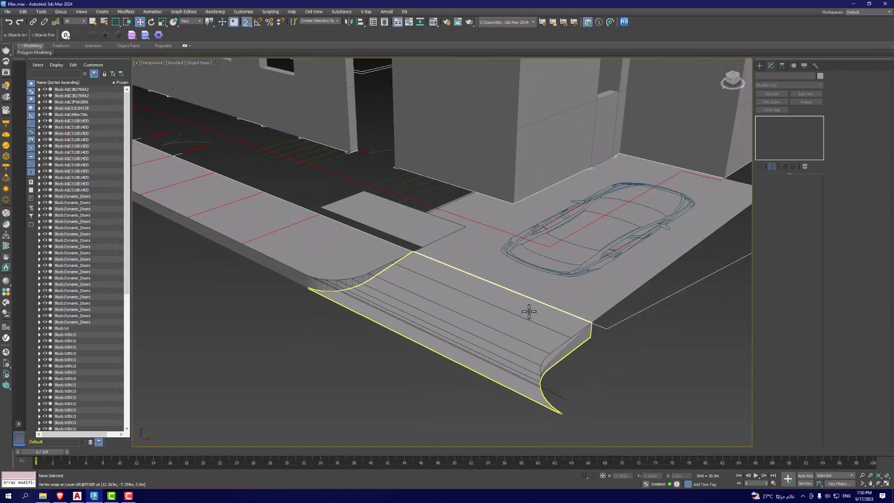
left_click(535, 289, "ctrl")
scroll(512, 297, "down", 2)
scroll(467, 284, "down", 2)
- In the Compact Material Editor, assign light grey Material #17 to the driveway ramp and parking slab
key("m")
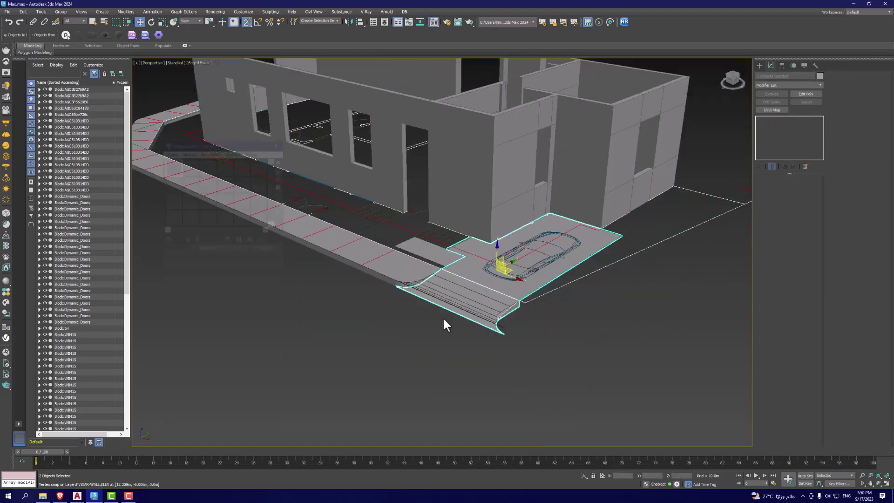
scroll(442, 318, "up", 3)
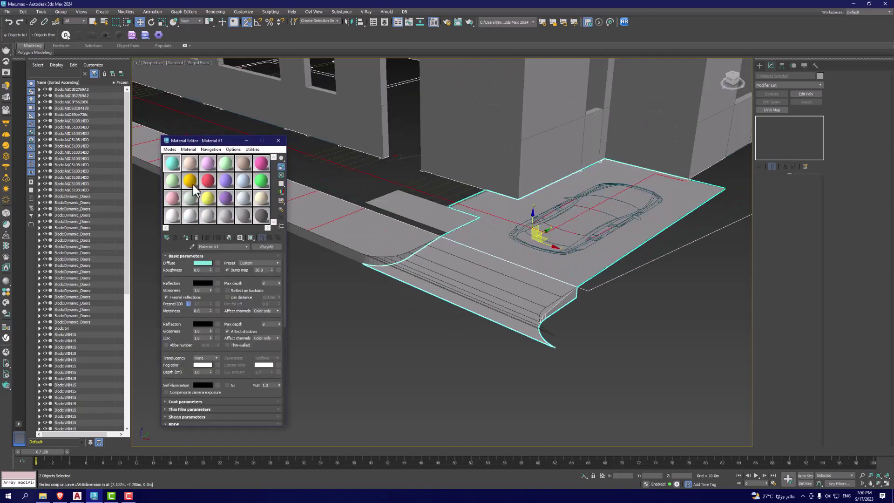
left_click_drag(219, 140, 232, 113)
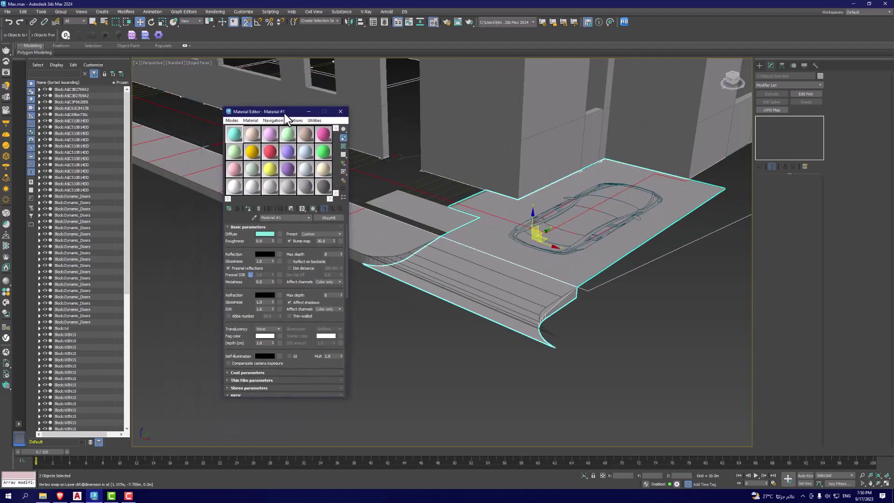
left_click(183, 122)
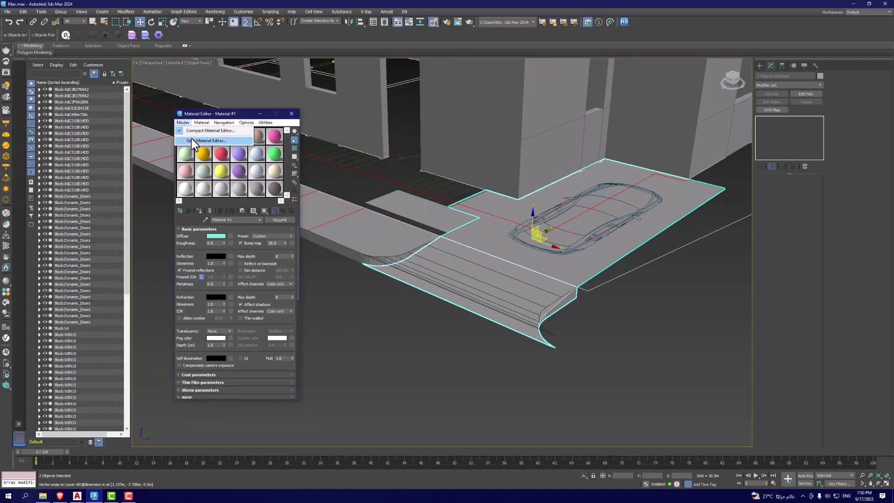
left_click(205, 141)
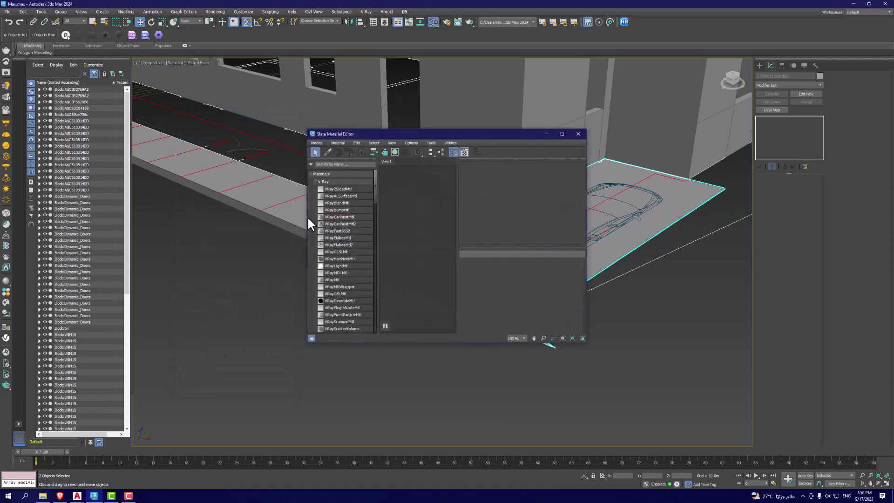
left_click(316, 143)
left_click(326, 159)
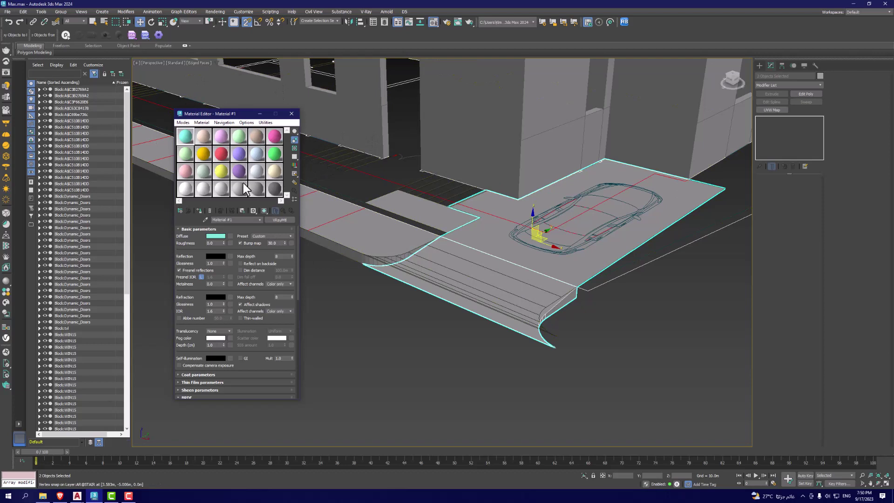
left_click(264, 169)
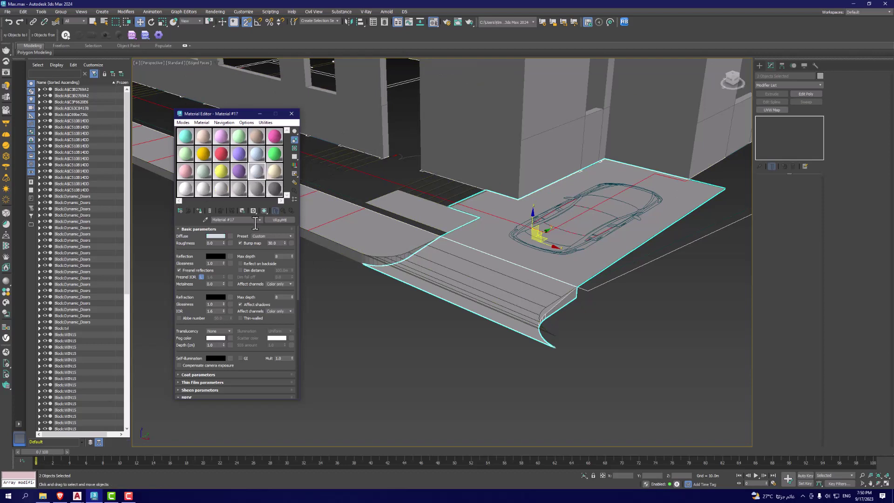
left_click(199, 211)
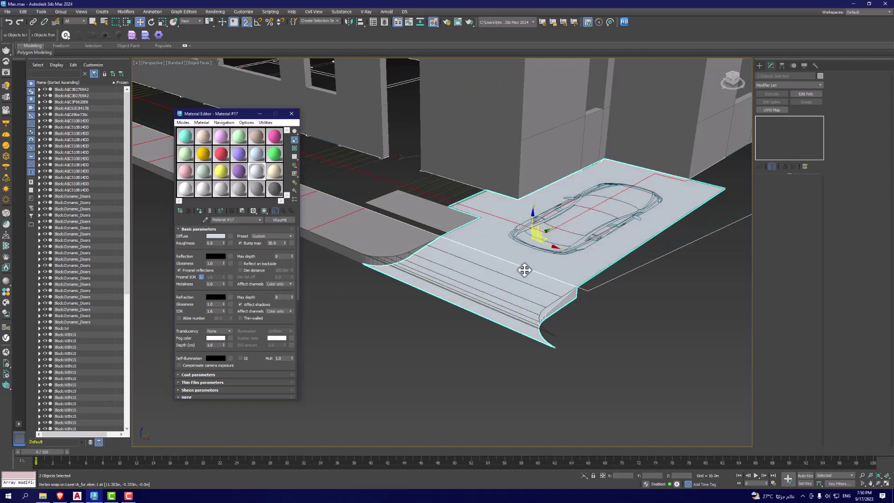
middle_click_drag(393, 299, 435, 365)
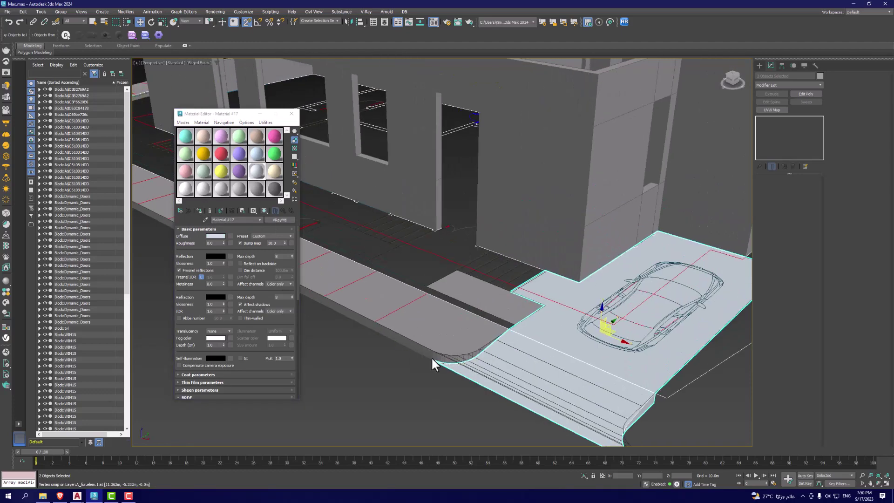
- Assign Material #21 to the building walls
left_click(530, 185)
middle_click_drag(530, 185, 543, 219, "alt")
scroll(542, 220, "up", 4)
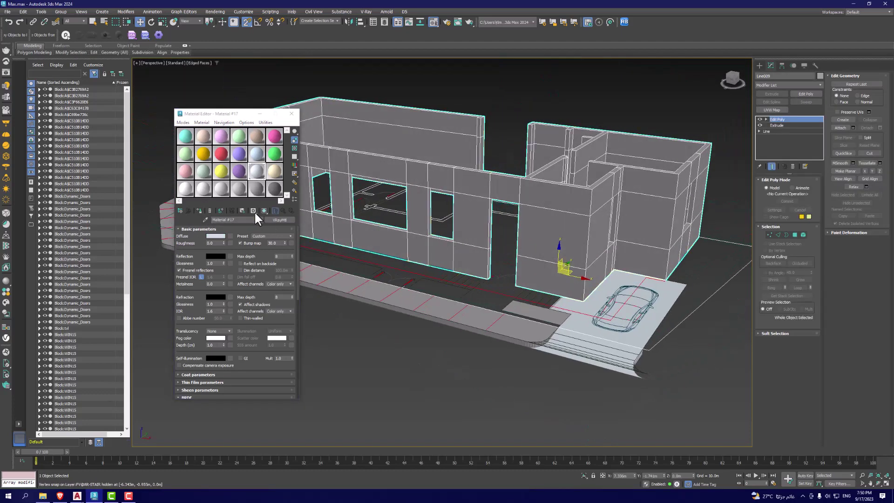
left_click(220, 190)
left_click(200, 209)
scroll(389, 295, "down", 3)
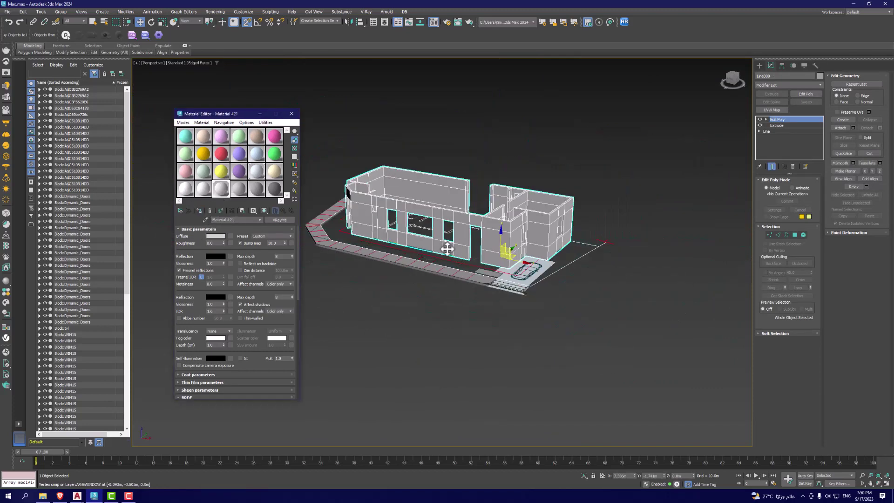
scroll(389, 296, "up", 5)
scroll(494, 292, "up", 2)
- Darken Material #4's diffuse green and assign it to the planter strip slab
left_click(495, 291)
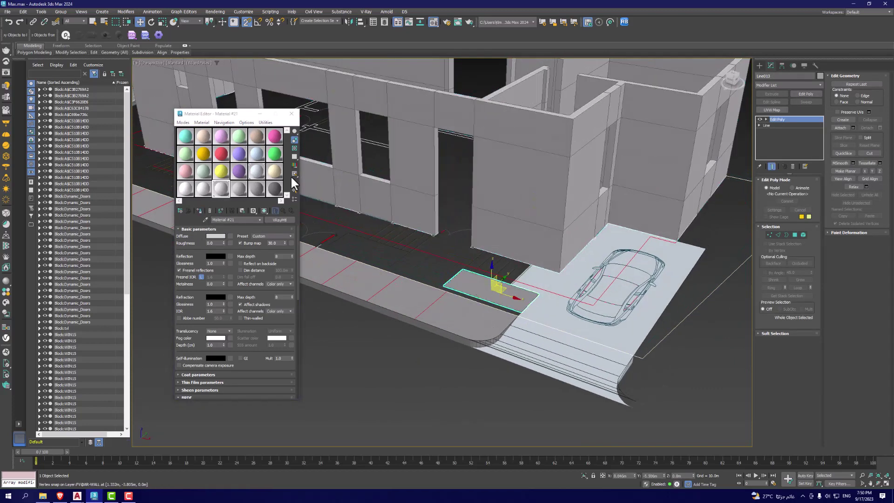
left_click(239, 136)
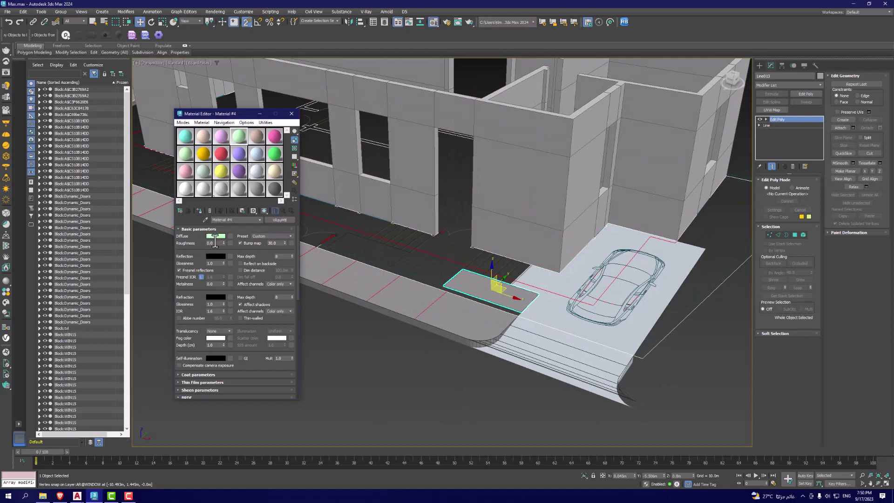
left_click(218, 236)
left_click_drag(142, 201, 140, 200)
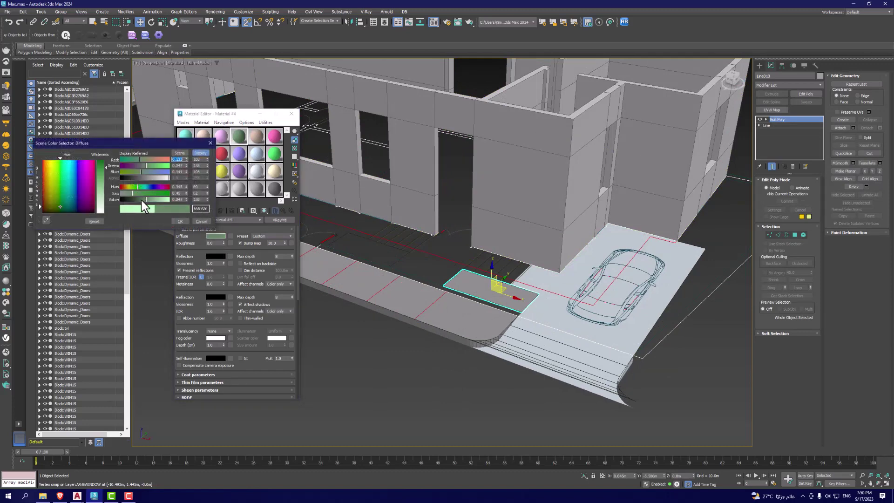
left_click(180, 221)
left_click(199, 211)
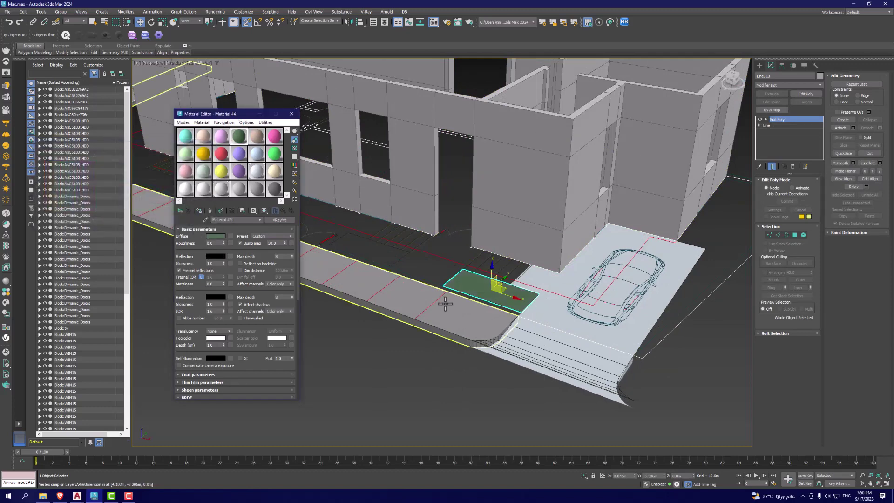
- Assign grey Material #22 to the sidewalk
left_click(412, 356)
scroll(465, 279, "up", 5)
scroll(503, 231, "up", 3)
scroll(503, 231, "down", 8)
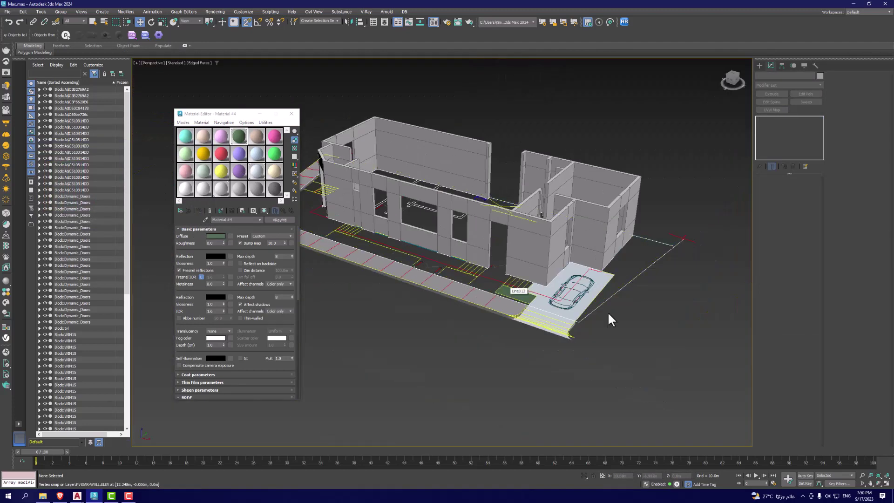
scroll(502, 299, "up", 5)
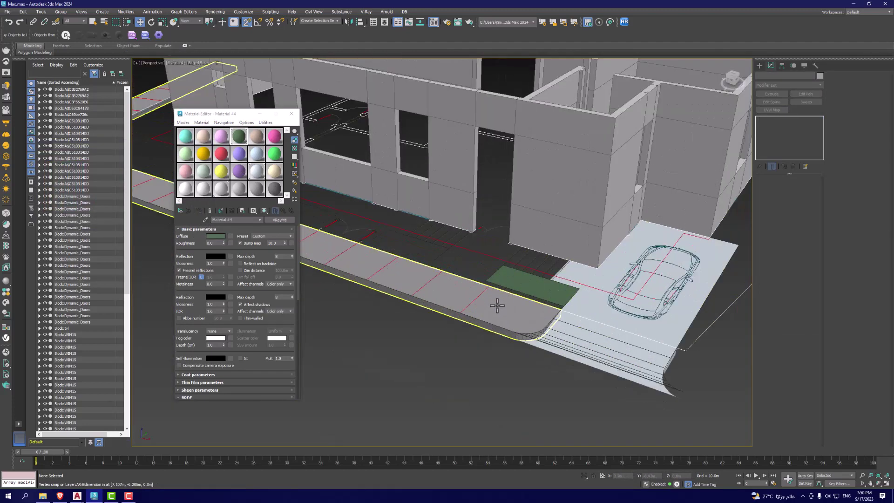
left_click(497, 306)
left_click(247, 189)
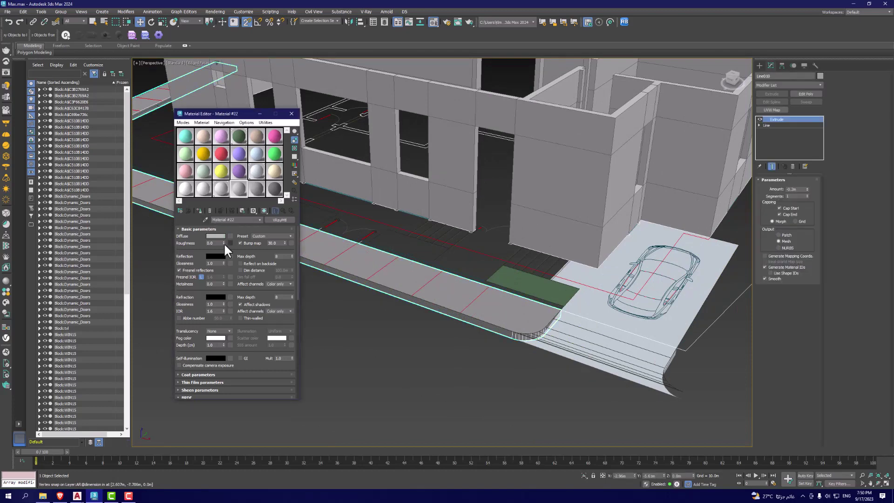
left_click(198, 211)
- Close the Material Editor and clear the selection
scroll(466, 279, "down", 3)
left_click(294, 113)
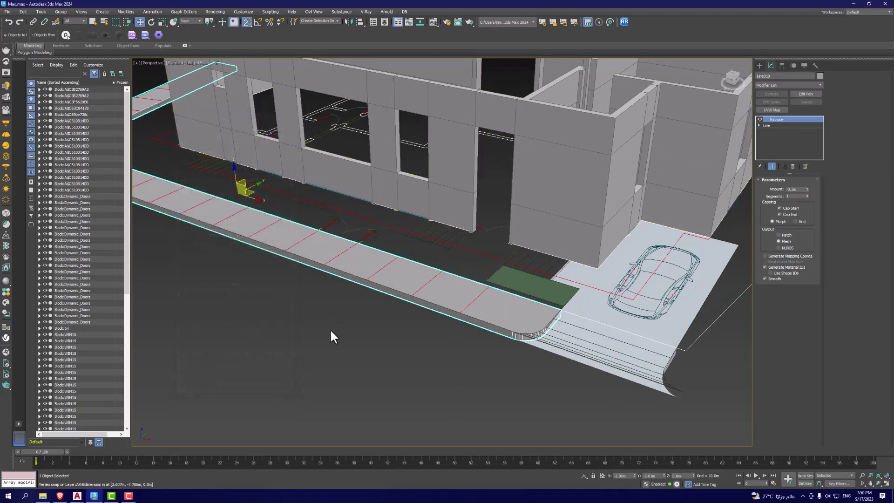
left_click(329, 328)
scroll(501, 301, "down", 2)
- Look down on the site from above and start a new Line spline at the driveway corner
scroll(500, 301, "down", 2)
middle_click_drag(500, 300, 517, 311, "alt")
scroll(462, 274, "down", 5)
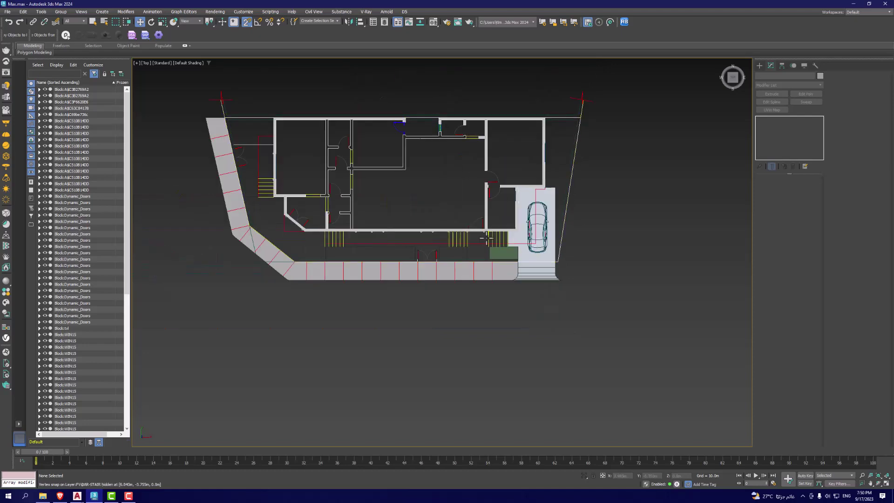
scroll(478, 233, "up", 4)
scroll(525, 174, "up", 1)
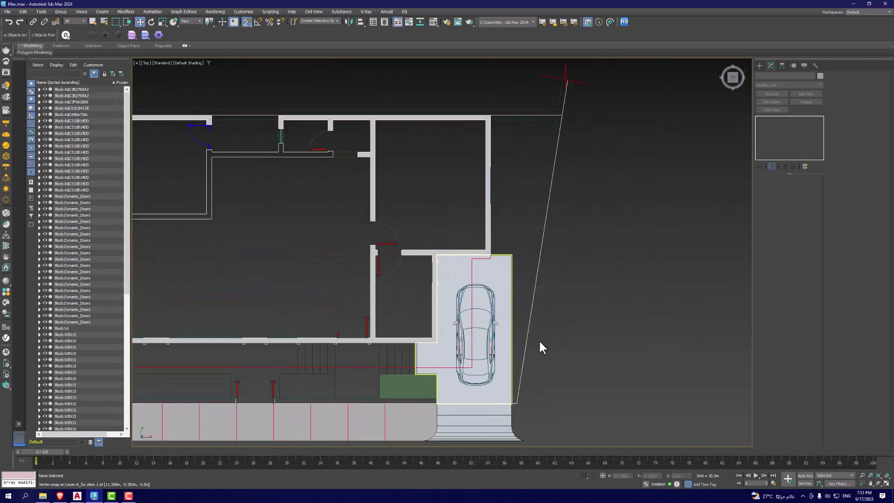
left_click(760, 65)
left_click(771, 121)
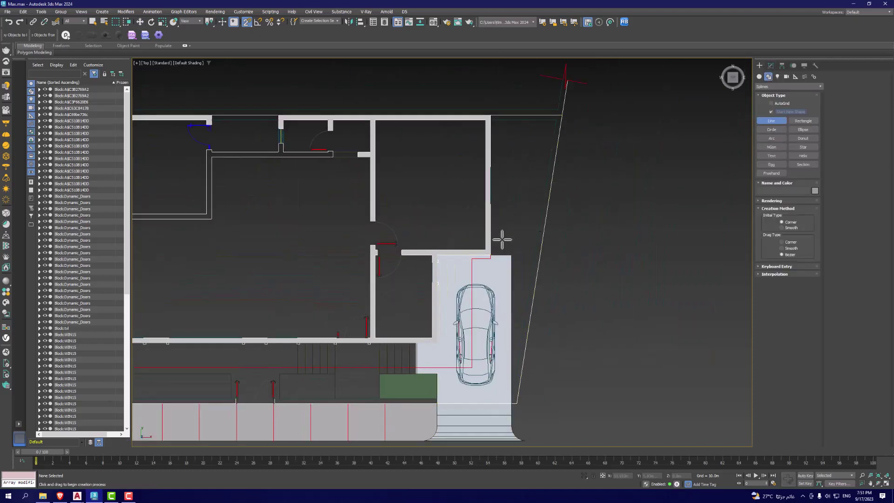
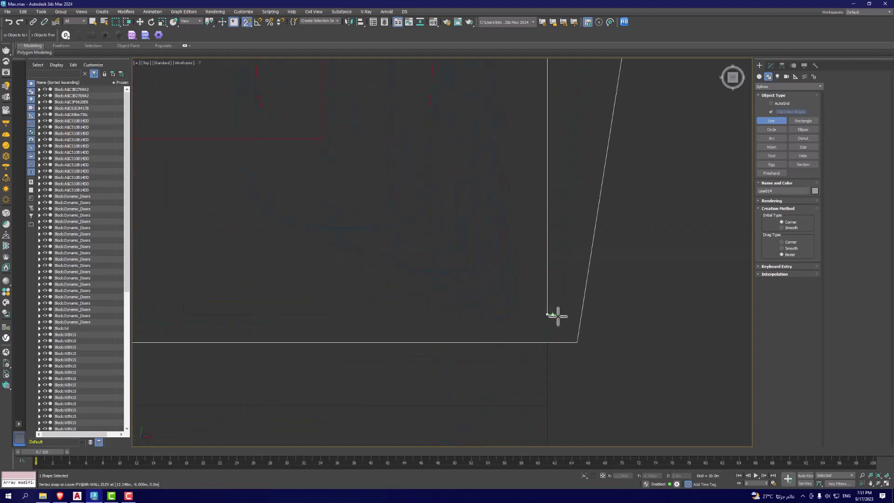
- Trace a closed Line outline of the strip between the house's right side and the angled boundary
left_click(550, 314)
scroll(511, 251, "down", 4)
scroll(501, 186, "up", 3)
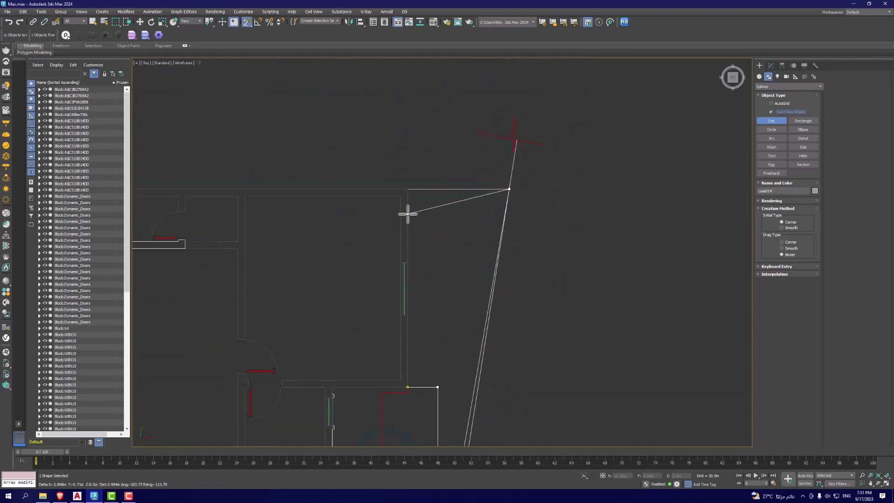
scroll(503, 194, "up", 2)
left_click(495, 201)
left_click(306, 200)
scroll(306, 199, "down", 3)
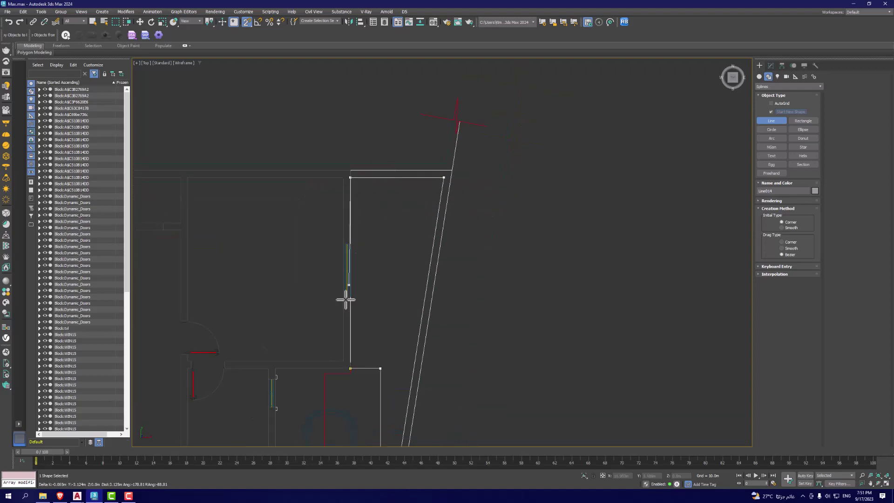
left_click(350, 368)
left_click(425, 254)
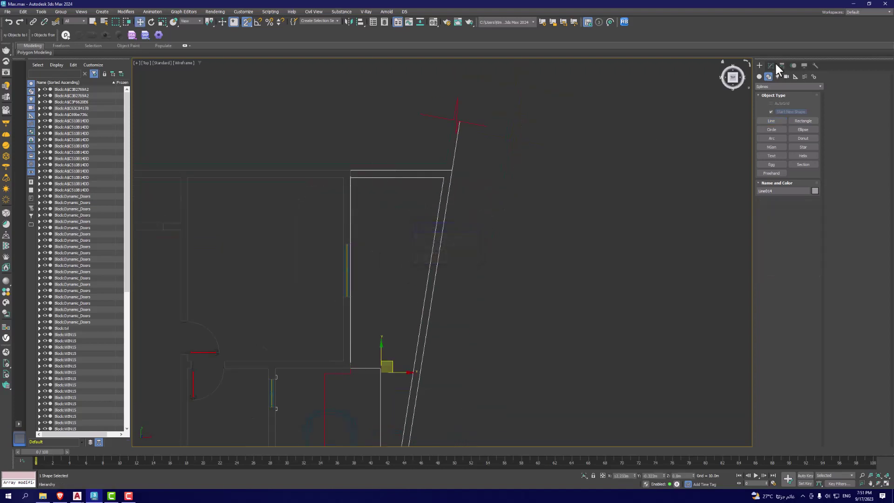
- Add an Edit Poly modifier to the new strip outline
left_click(771, 65)
left_click(782, 121)
scroll(482, 172, "down", 2)
- Assign the green sample material to the new strip in Perspective view
key("p")
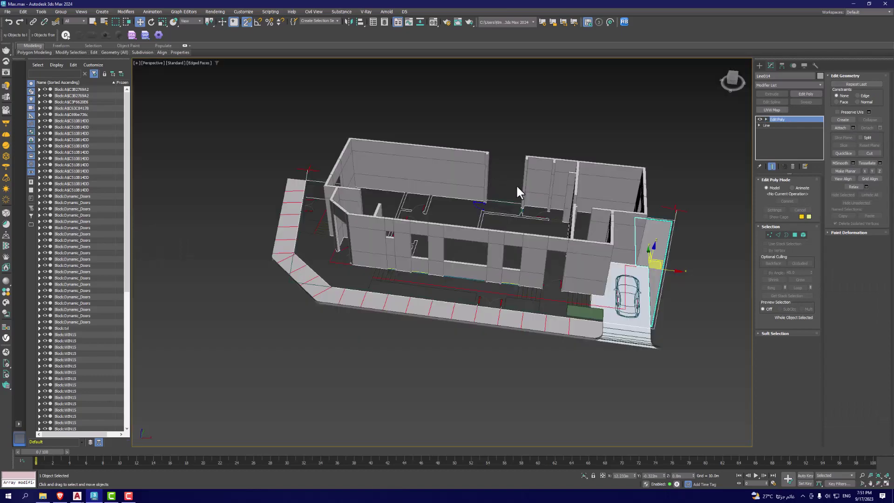
mouse_move(516, 184)
middle_mouse_down("alt")
mouse_move(464, 307)
mouse_move(520, 275)
middle_mouse_up("alt")
scroll(464, 307, "up", 5)
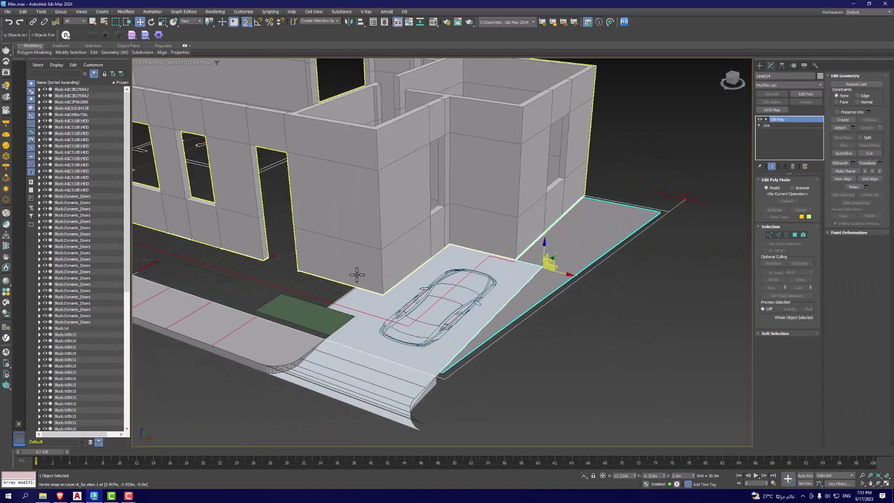
key("m")
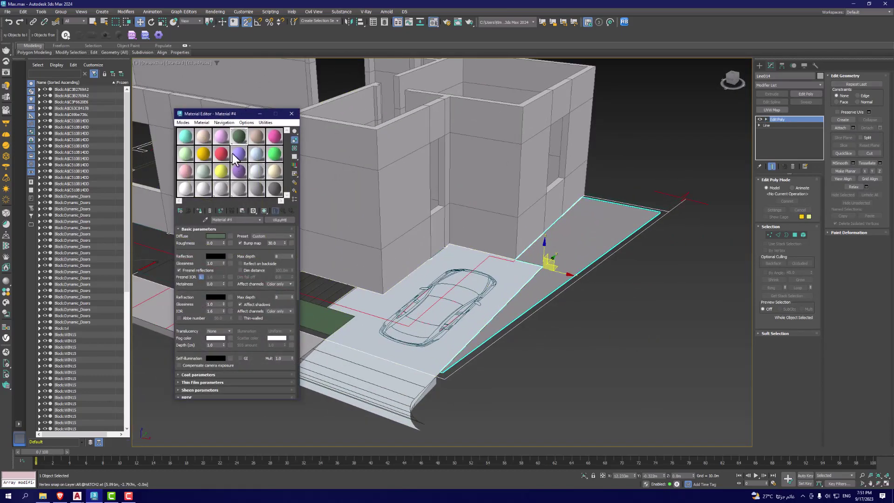
left_click(199, 211)
key("m")
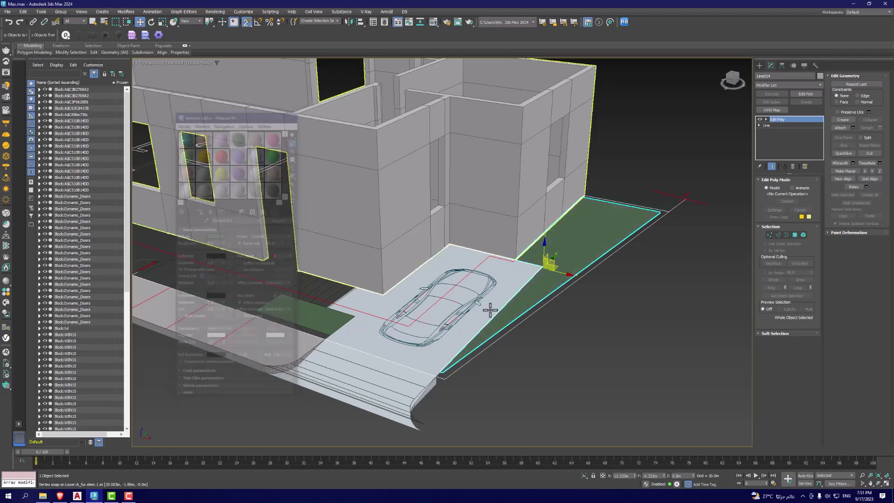
- Name the green material Grass and set up a white slot as the Pavment material
middle_click_drag(543, 363, 480, 327, "alt")
scroll(481, 327, "down", 3)
scroll(481, 327, "up", 2)
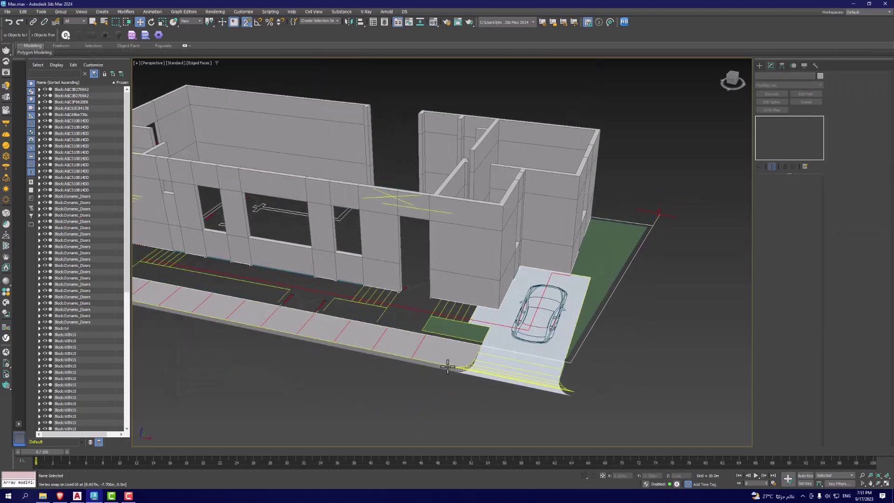
key("m")
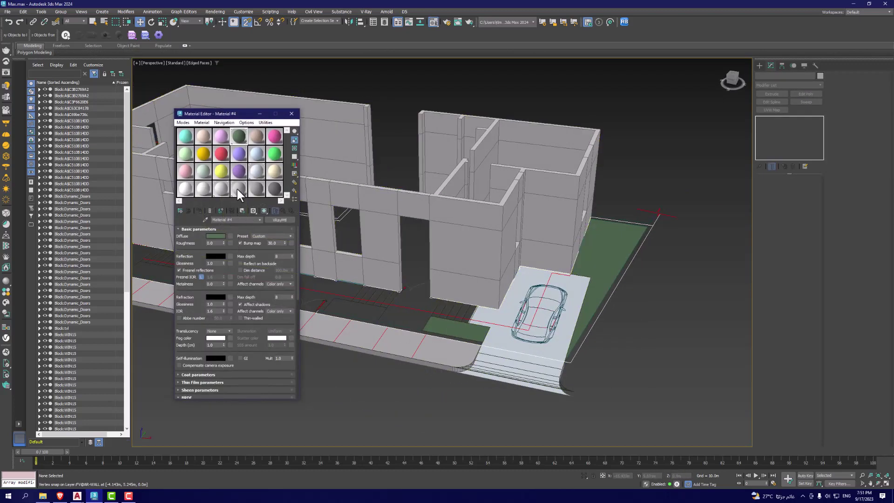
type("Grass")
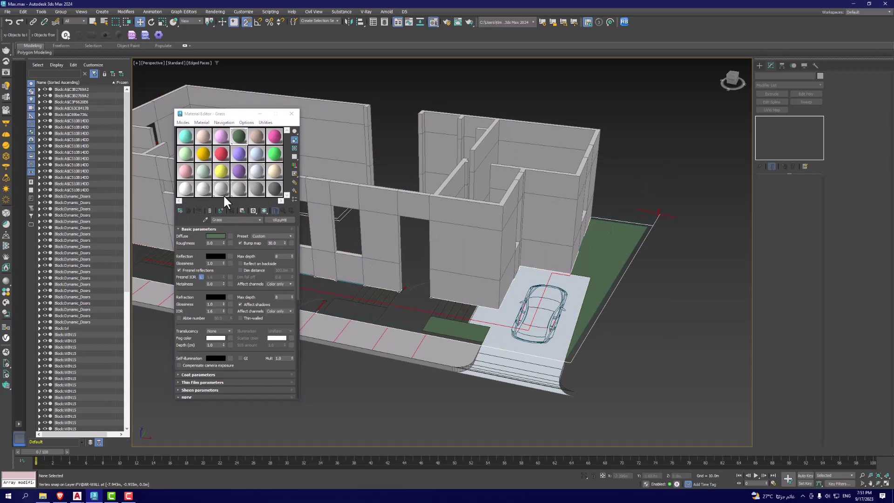
left_click(257, 171)
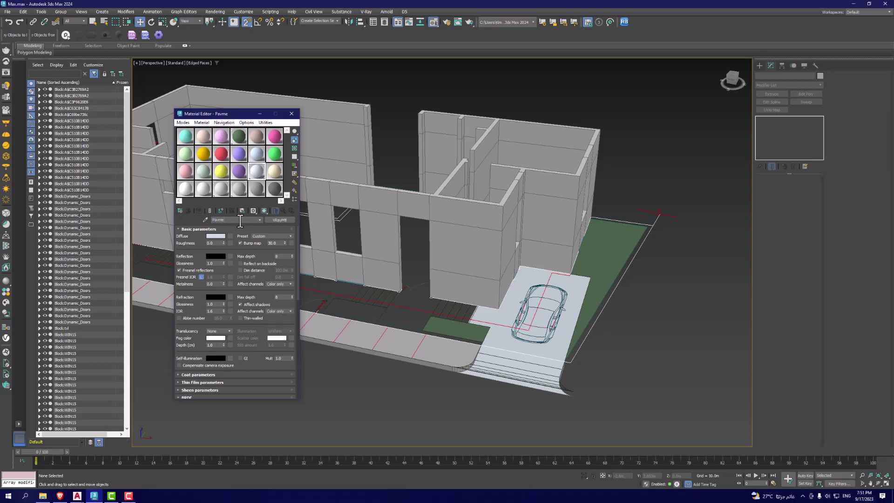
left_click(291, 113)
- In shaded Top view, draw a closed rectangular Line for the grass bed above the sidewalk
key("t")
key("F3")
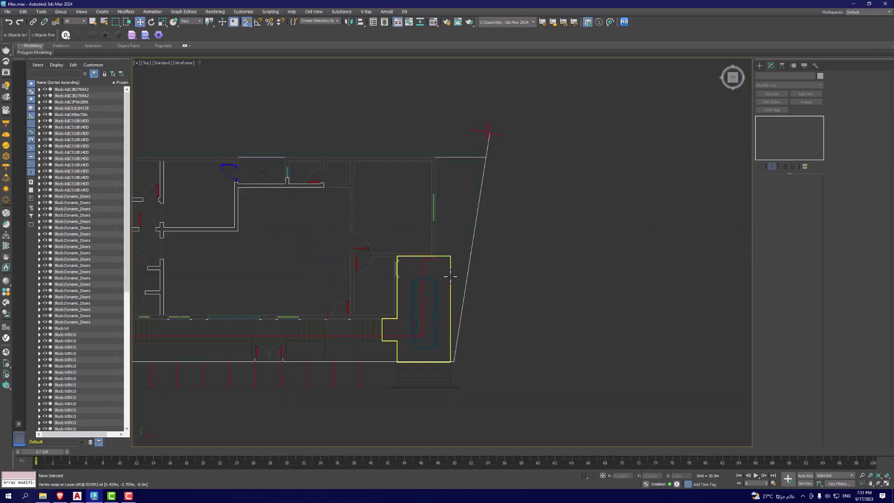
scroll(315, 363, "up", 5)
scroll(354, 342, "up", 2)
key("F3")
left_click(759, 66)
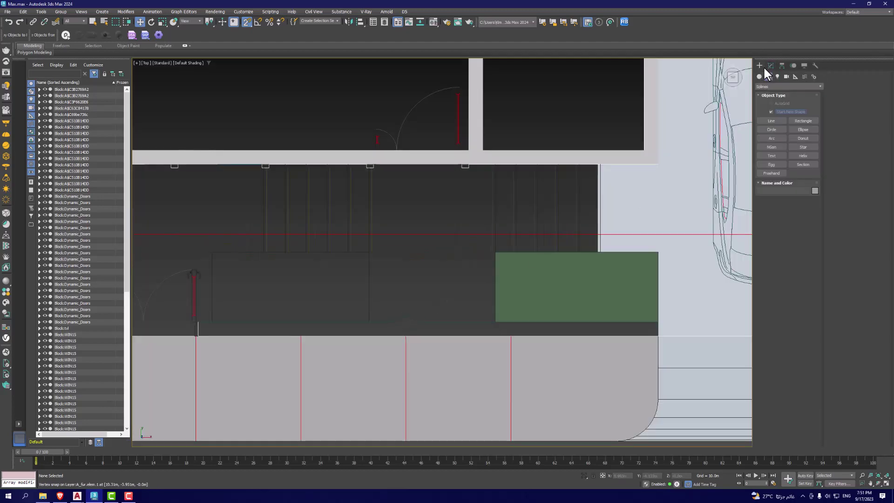
left_click(771, 121)
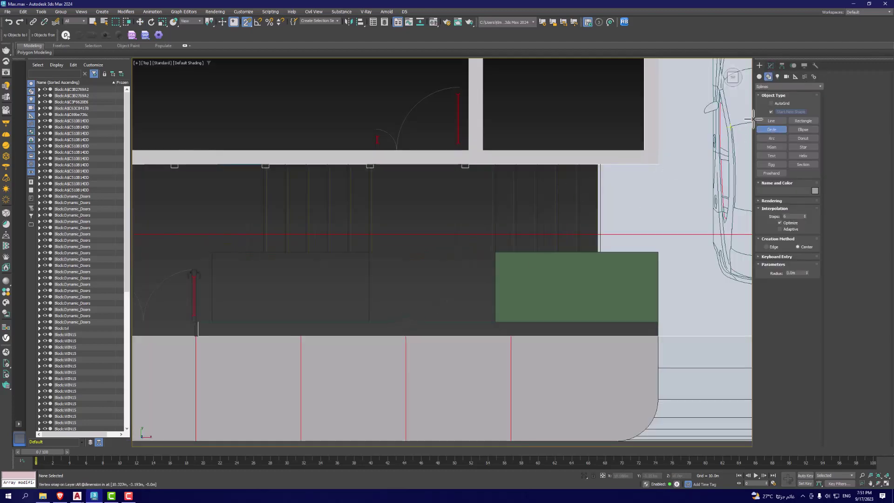
left_click(368, 252)
left_click(212, 251)
left_click(212, 321)
left_click(371, 321)
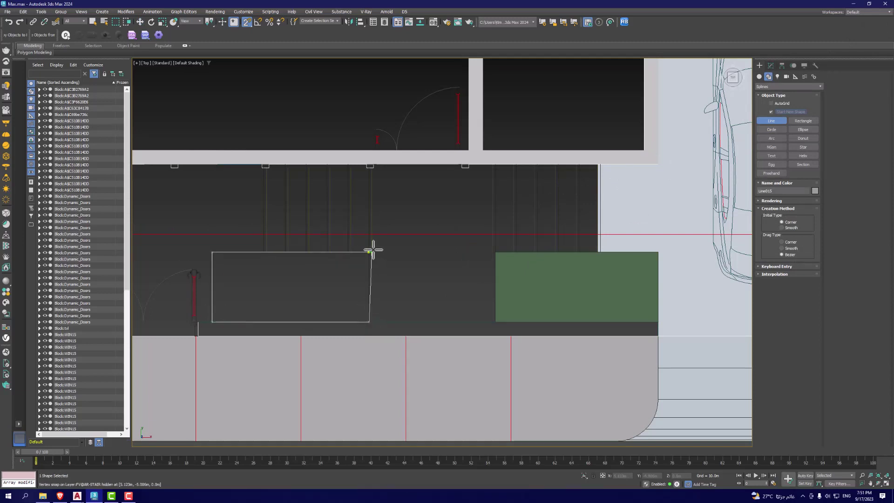
left_click(368, 252)
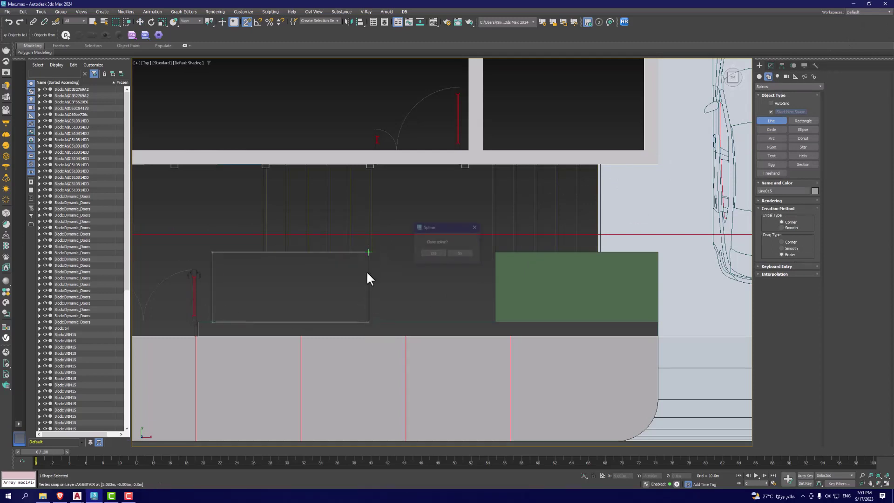
left_click(425, 253)
right_click(415, 278)
- Add an Edit Poly modifier to the rectangle from the Modifier List
left_click(770, 65)
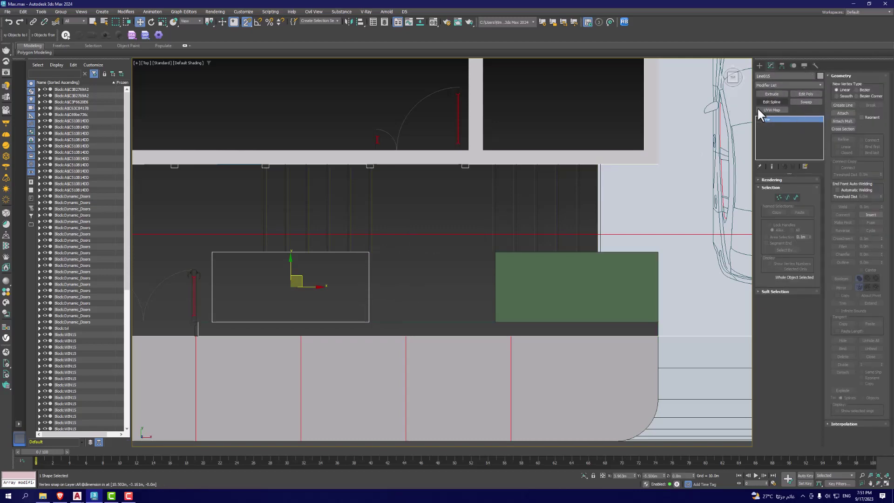
left_click(784, 85)
type("e")
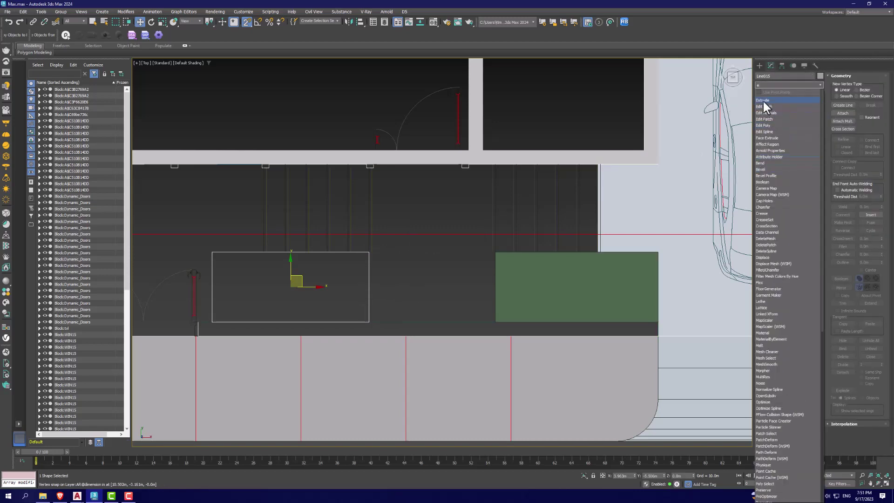
left_click(772, 125)
- Assign the Grass material to the new rectangular bed
key("m")
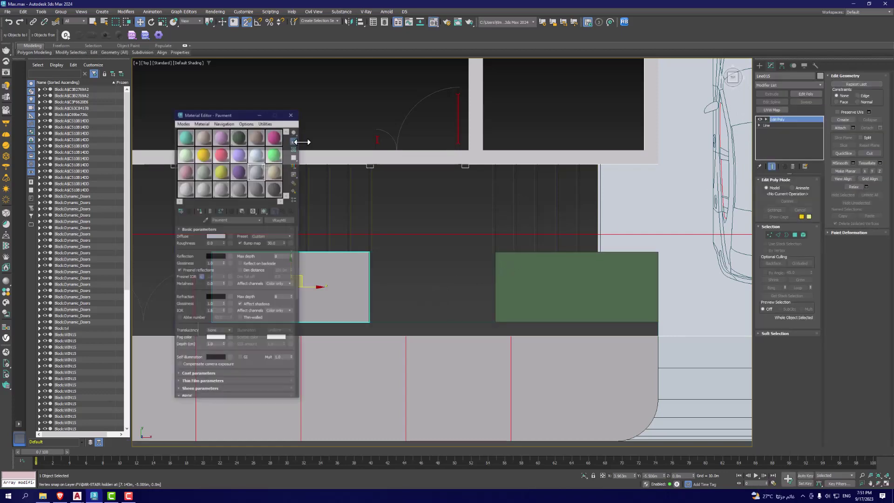
left_click(199, 210)
left_click(291, 113)
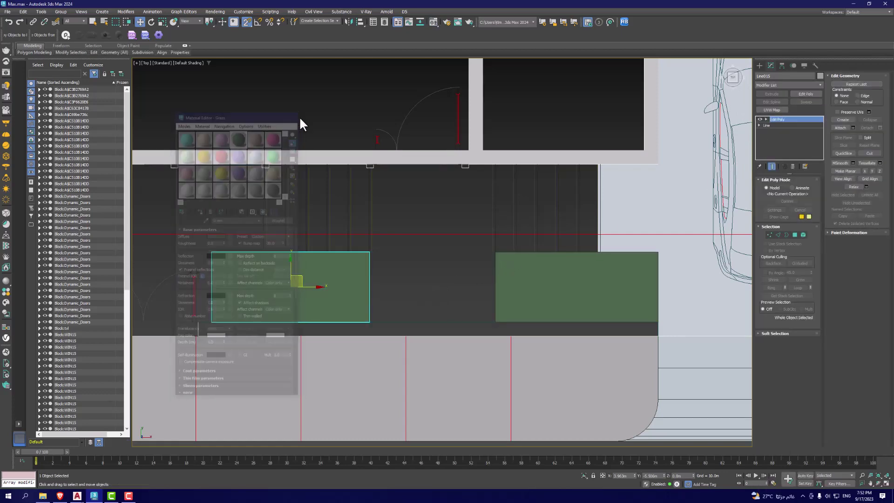
scroll(486, 264, "down", 5)
left_click(287, 335)
left_click(759, 65)
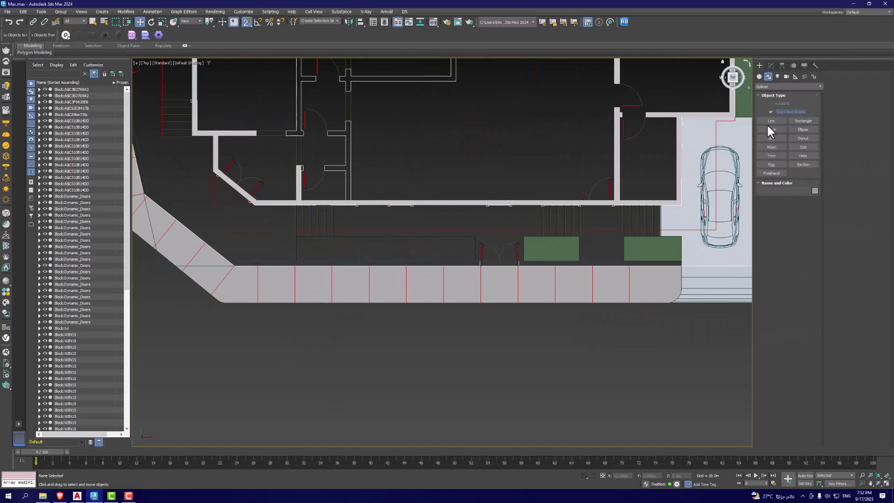
left_click(771, 121)
scroll(469, 250, "up", 2)
left_click(477, 230)
left_click(477, 265)
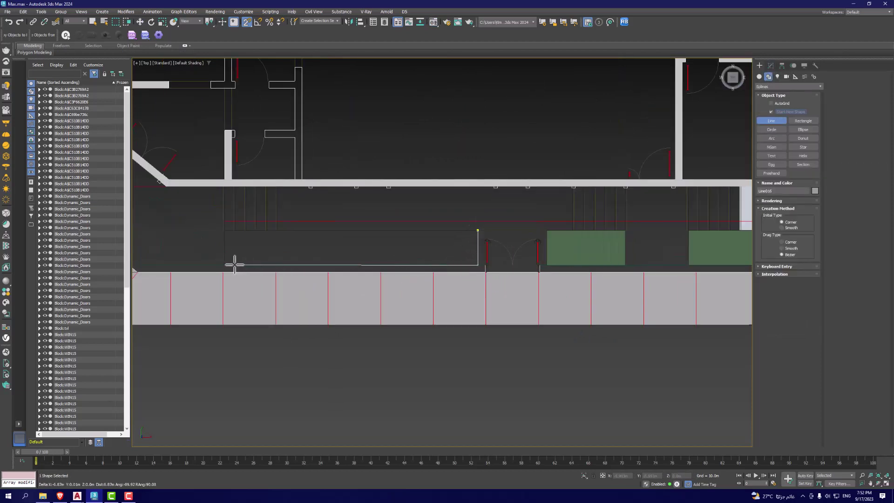
left_click(225, 264)
scroll(183, 237, "up", 2)
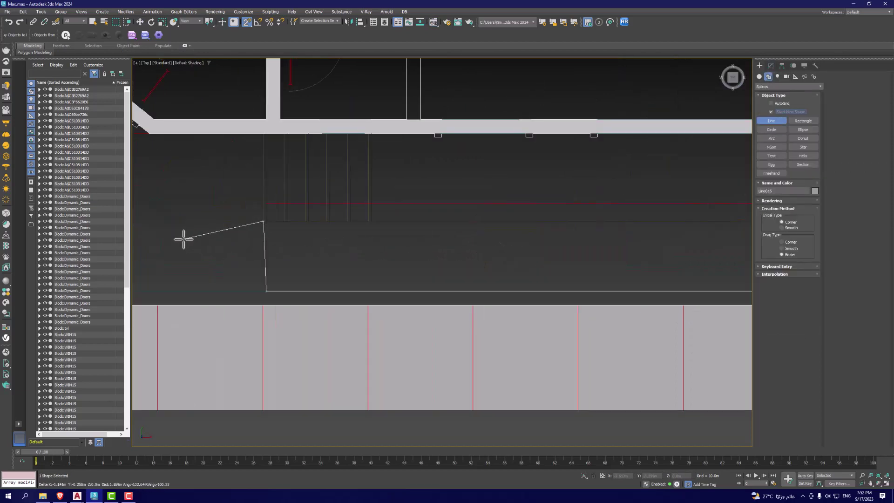
left_click(263, 230)
scroll(209, 267, "down", 2)
left_click(405, 248)
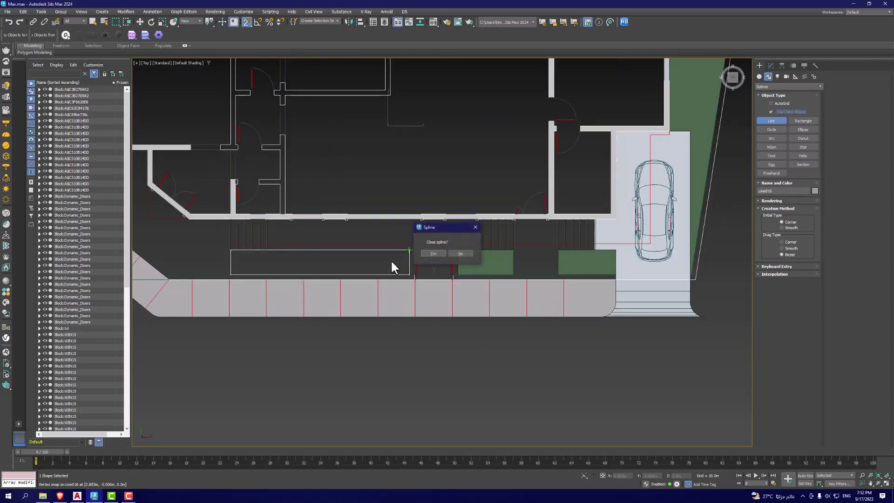
key("w")
left_click(770, 66)
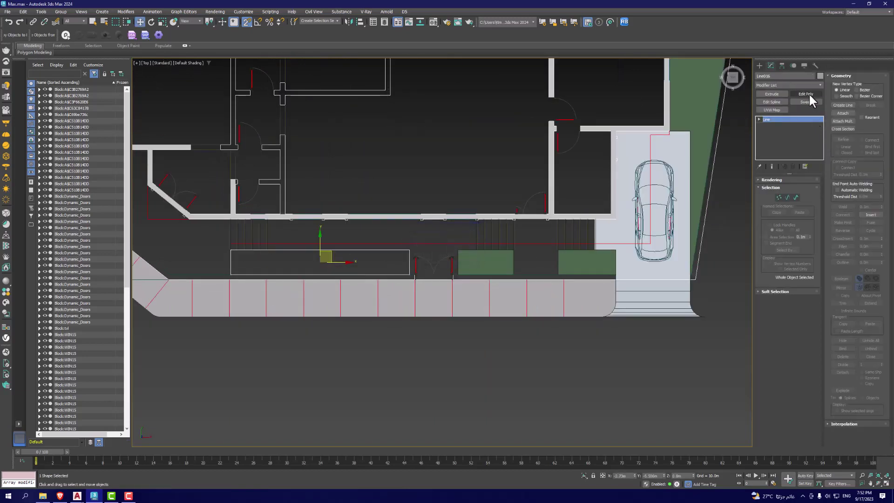
left_click(810, 94)
key("m")
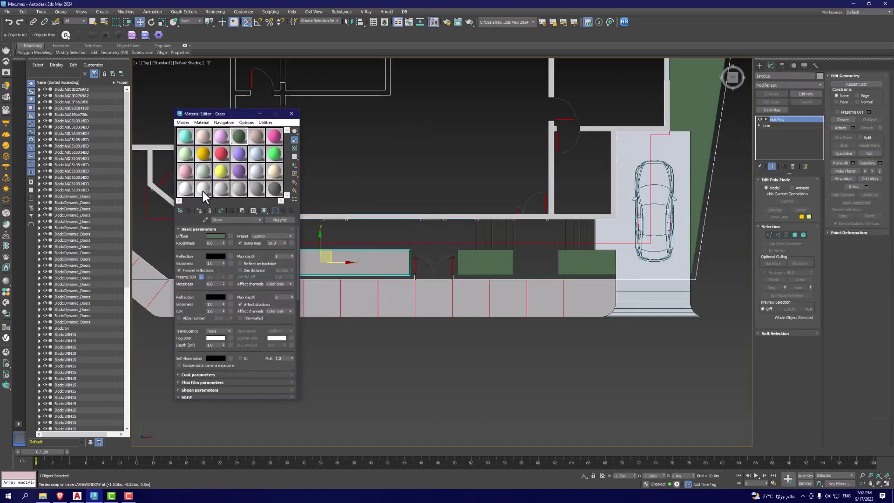
left_click(199, 211)
left_click(292, 114)
scroll(384, 363, "up", 3)
left_click(383, 363)
middle_click_drag(383, 363, 235, 319)
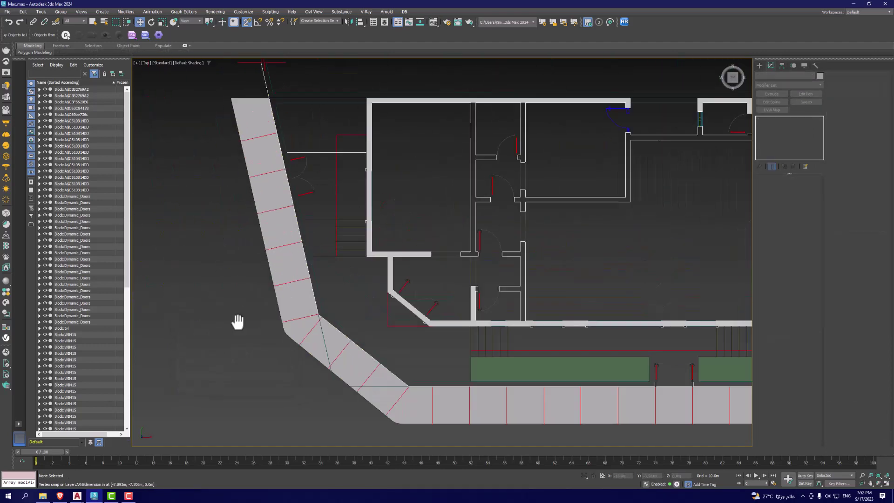
scroll(344, 296, "up", 2)
middle_click_drag(344, 296, 372, 269)
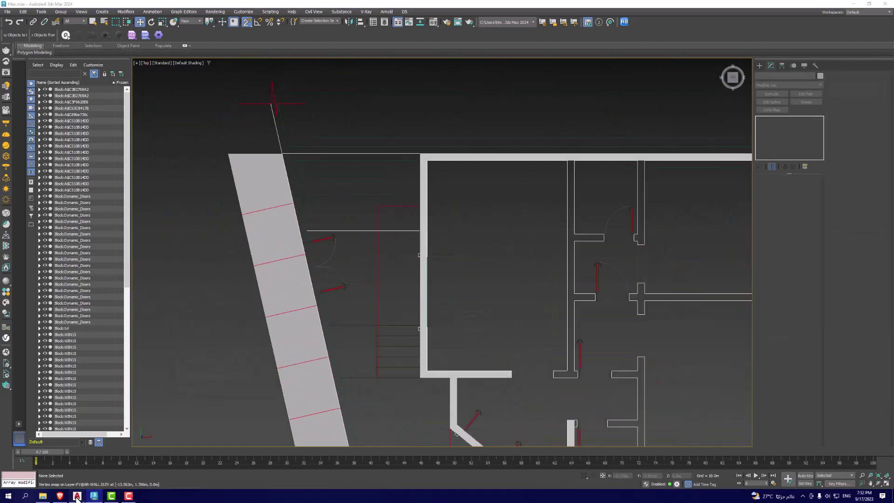
mouse_move(77, 496)
left_click(118, 470)
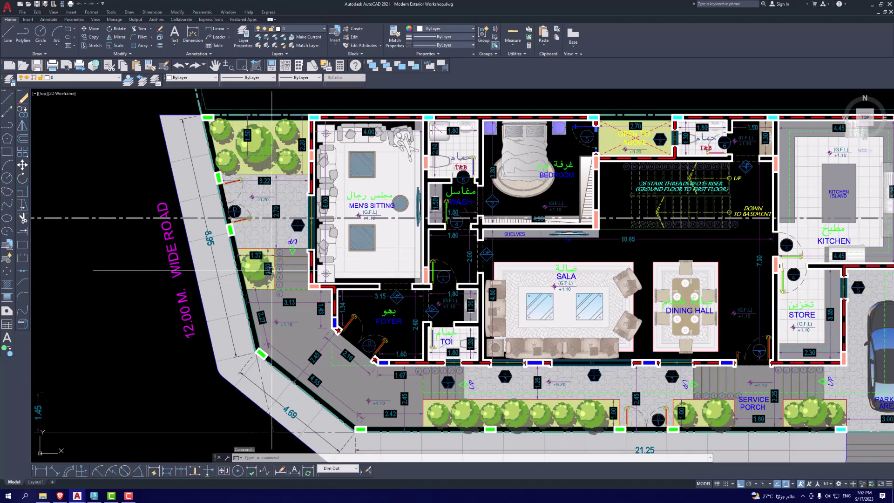
middle_click_drag(261, 270, 274, 303)
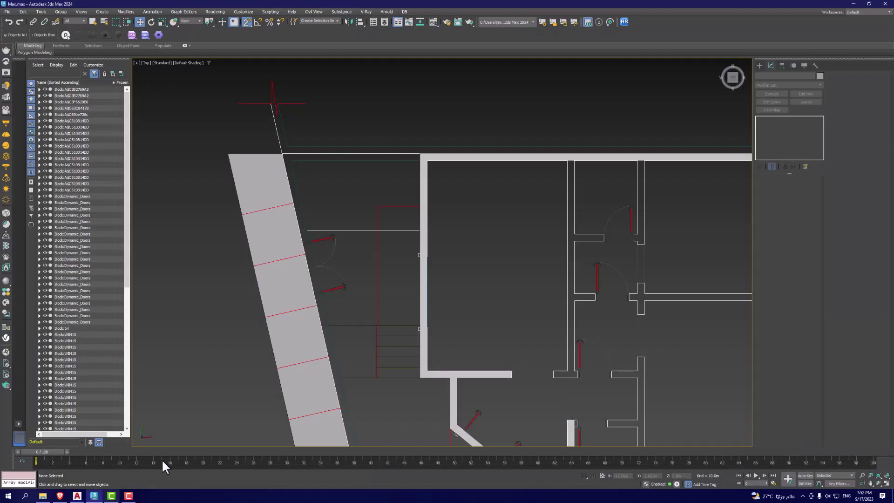
left_click(94, 496)
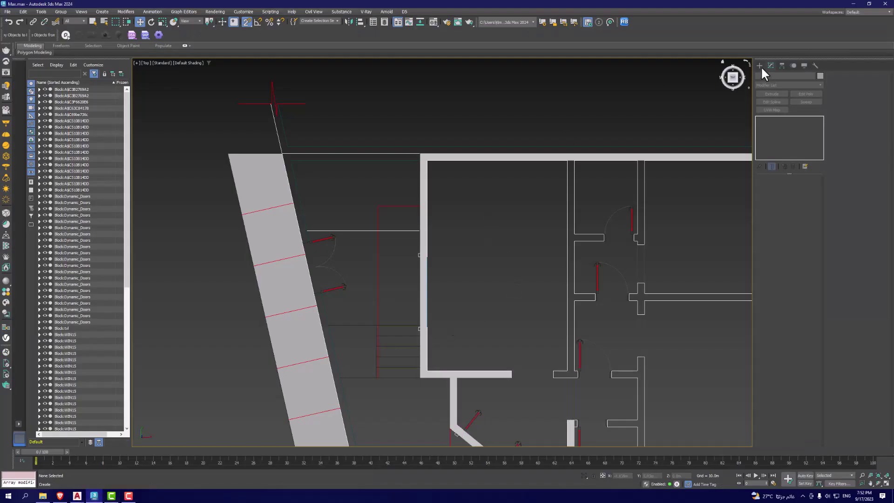
- Draw a closed Line outline for the first yard patch beside the landing
left_click(759, 66)
left_click(772, 120)
scroll(338, 398, "up", 2)
left_click(321, 293)
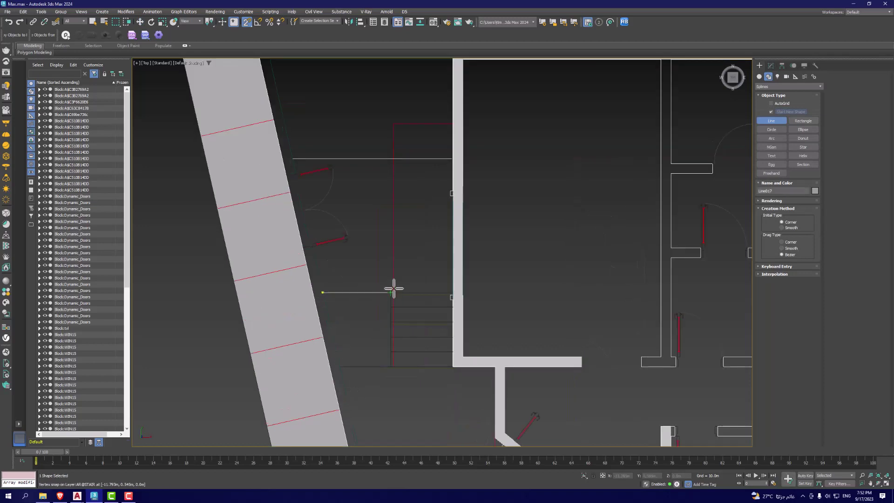
left_click(390, 292)
left_click(390, 366)
left_click(339, 367)
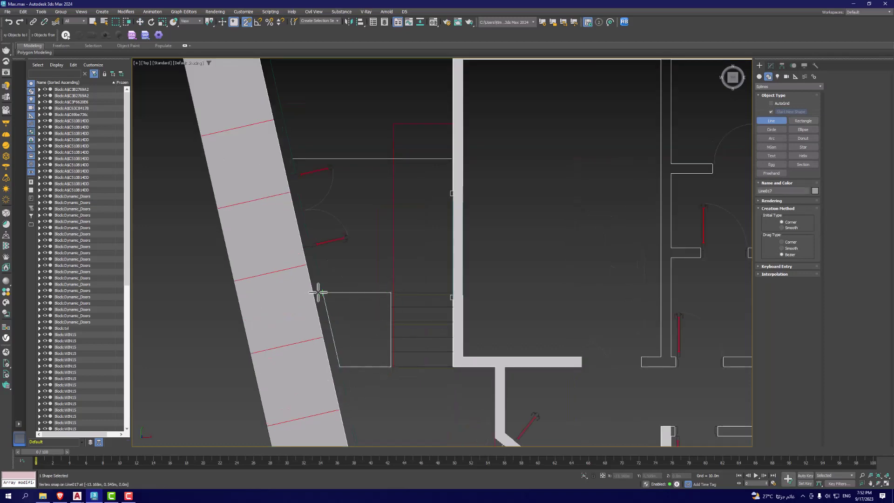
left_click(322, 293)
left_click(433, 253)
- Convert the first patch to Edit Poly and assign it the Grass material
key("w")
left_click(770, 65)
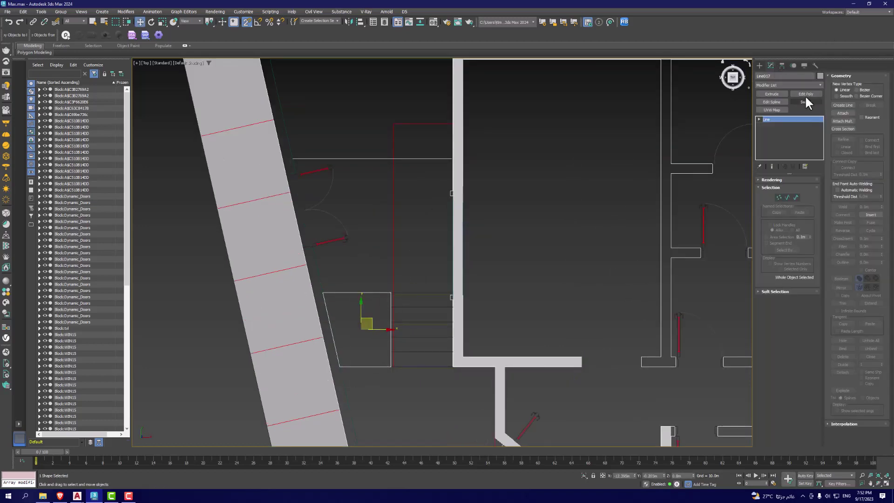
left_click(811, 92)
key("m")
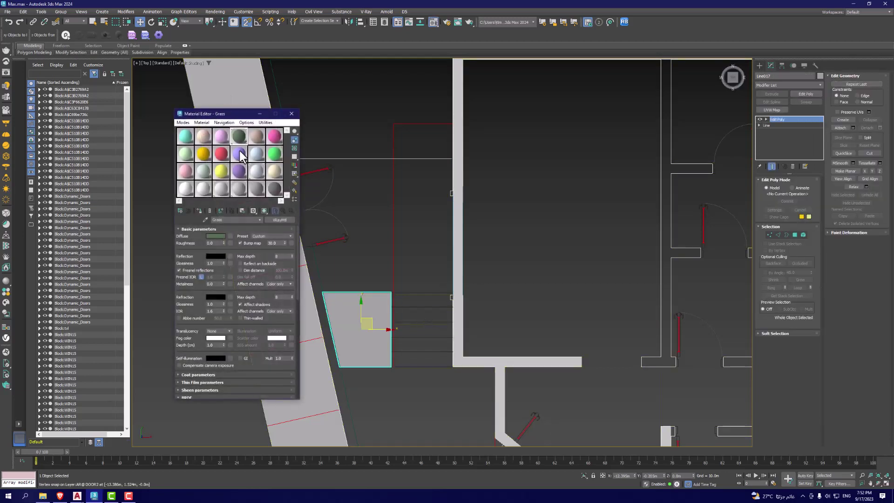
left_click(201, 210)
left_click(291, 113)
- Draw a closed Line outline for the second yard area between sidewalk and wall corner
middle_click_drag(328, 173, 338, 316)
left_click(339, 317)
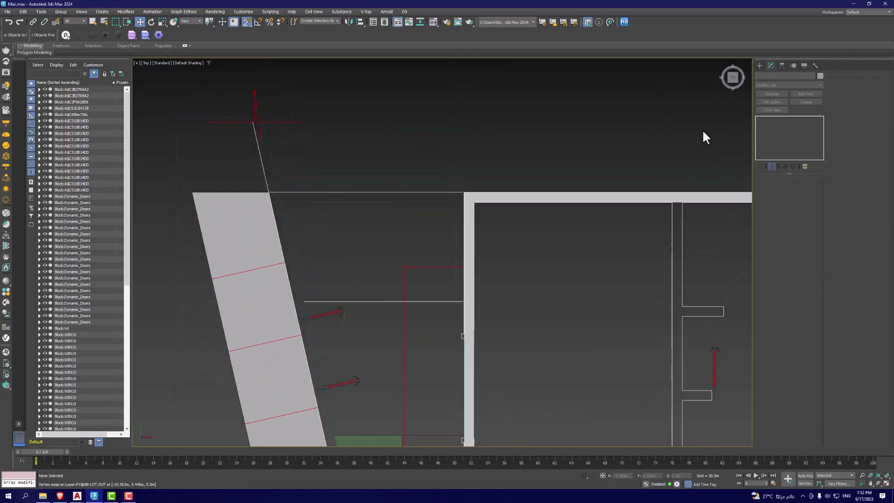
left_click(759, 65)
left_click(771, 121)
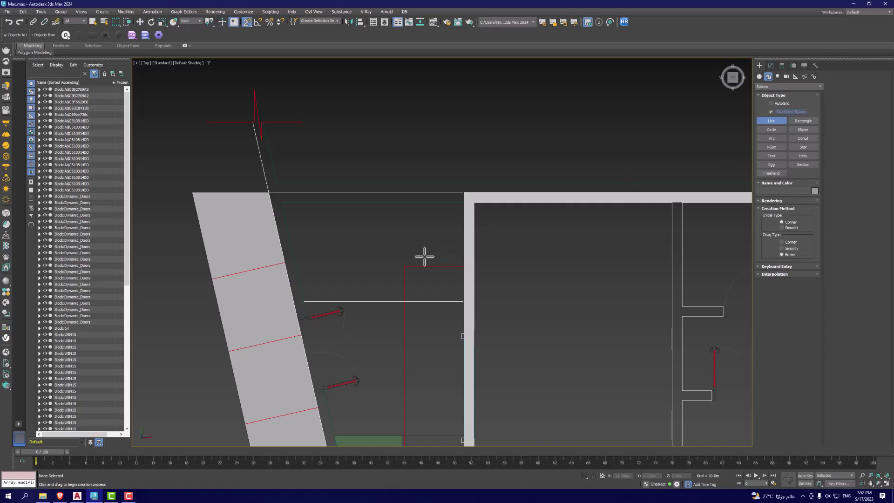
left_click(303, 301)
left_click(463, 302)
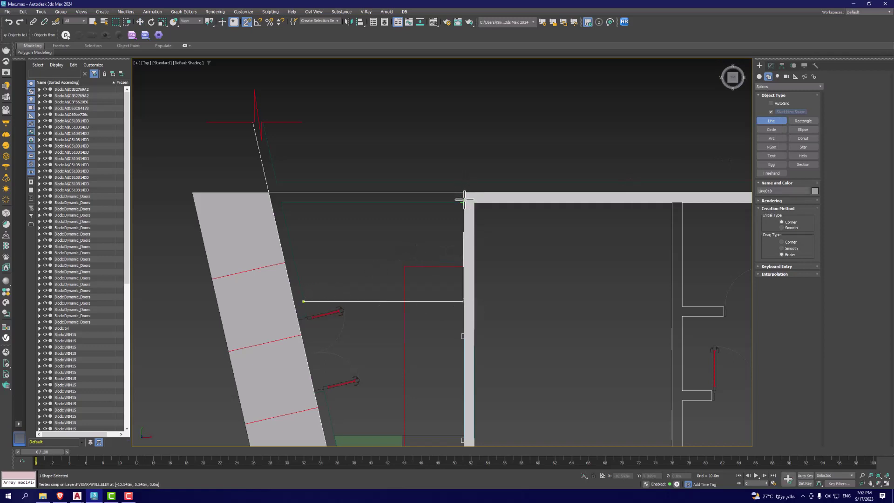
left_click(467, 195)
left_click(282, 202)
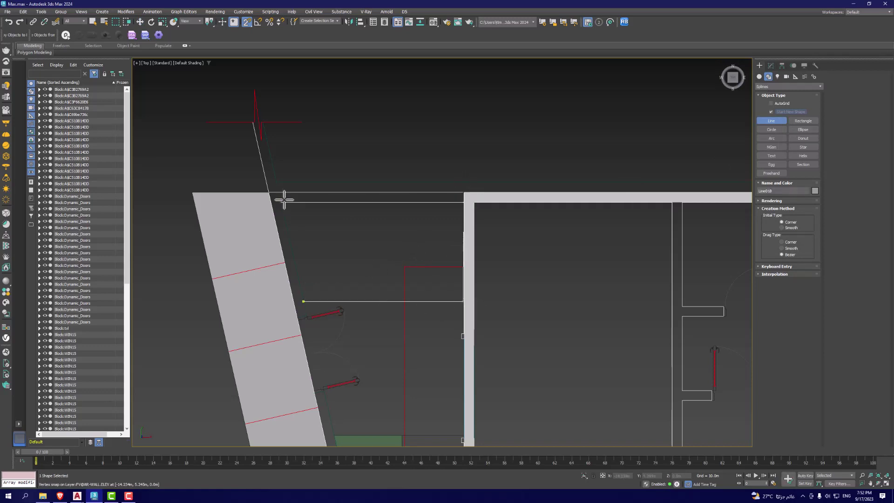
left_click(303, 301)
left_click(431, 253)
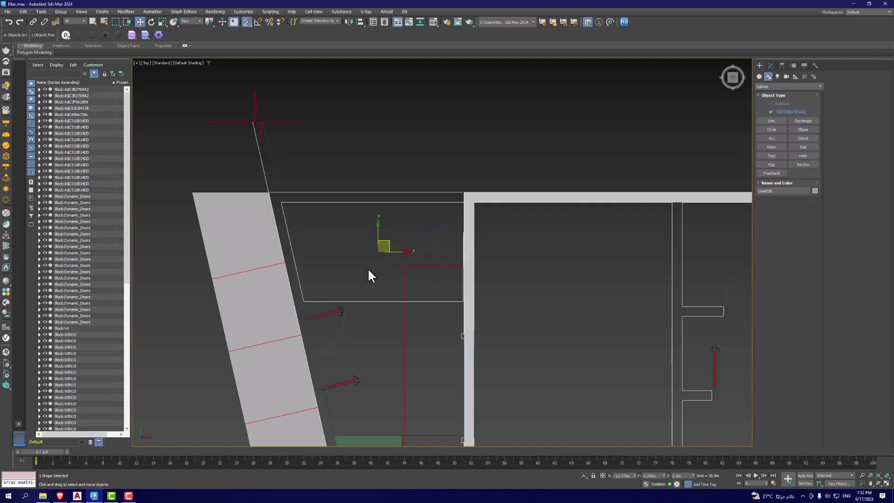
- Convert the second patch to Edit Poly and assign it the Grass material
left_click(770, 66)
left_click(806, 94)
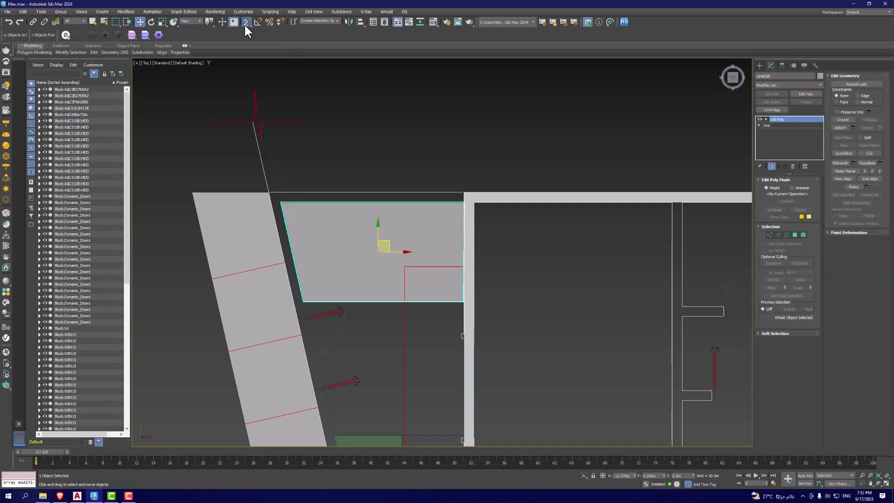
left_click_drag(245, 26, 250, 35)
left_click_drag(350, 125, 345, 103)
key("m")
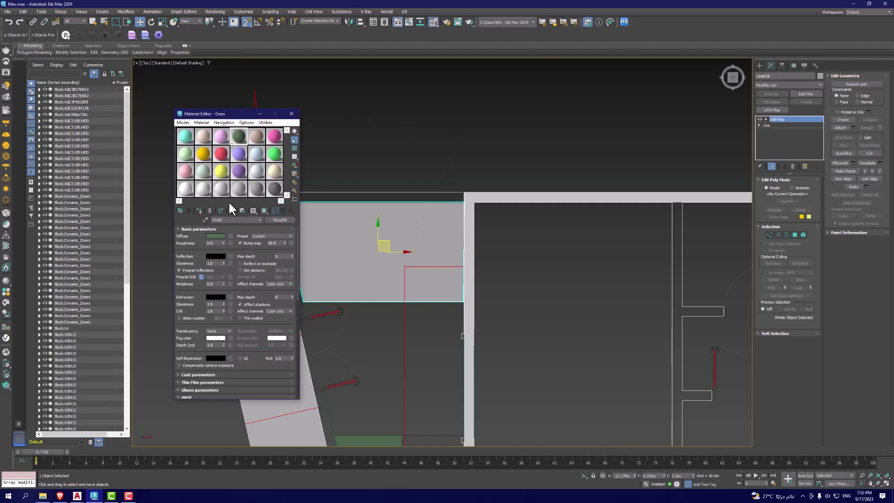
left_click(198, 210)
left_click(297, 112)
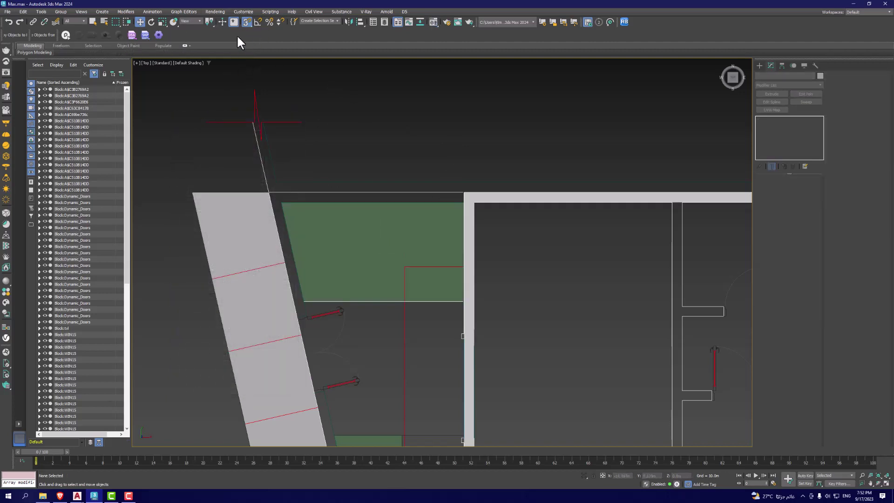
left_click(244, 26)
- Set the Snaps toggle to 3D snapping
left_click(245, 22)
left_click(247, 54)
scroll(249, 124, "down", 5)
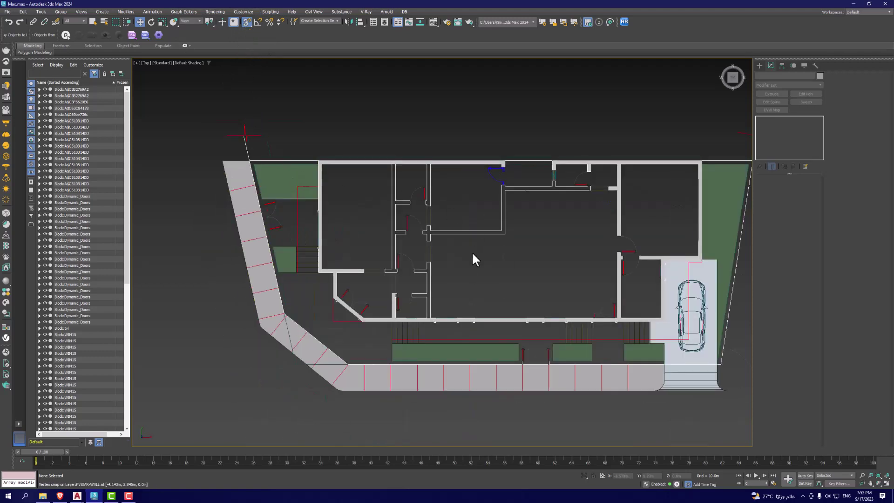
scroll(389, 256, "down", 2)
scroll(330, 271, "up", 5)
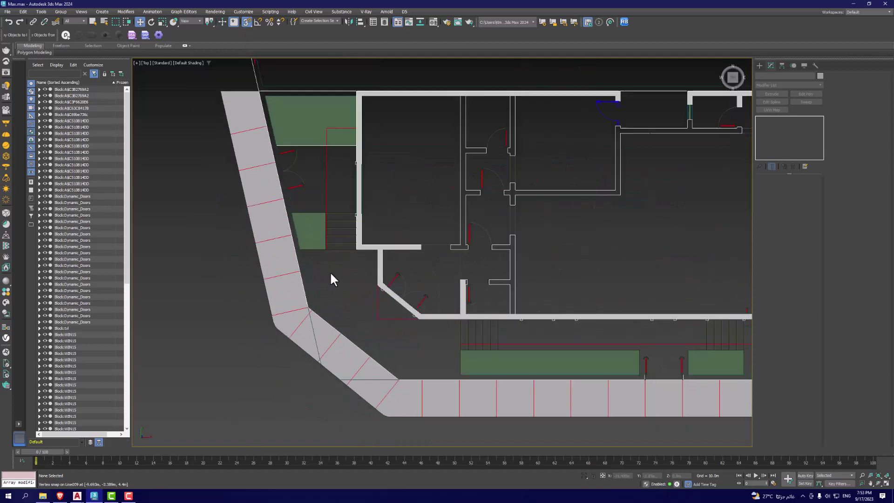
- Start the paved-area Line from the wall corner past the grass patch to the sidewalk edge
left_click(759, 65)
left_click(771, 120)
scroll(337, 227, "up", 3)
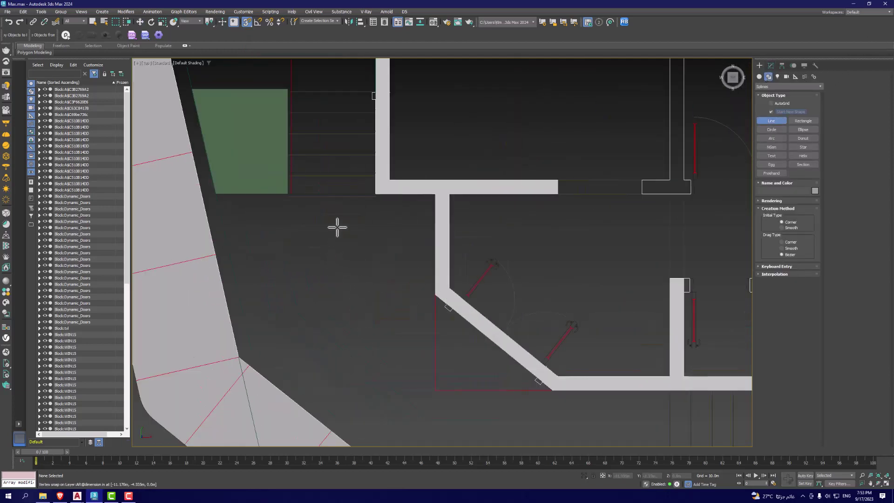
left_click(433, 192)
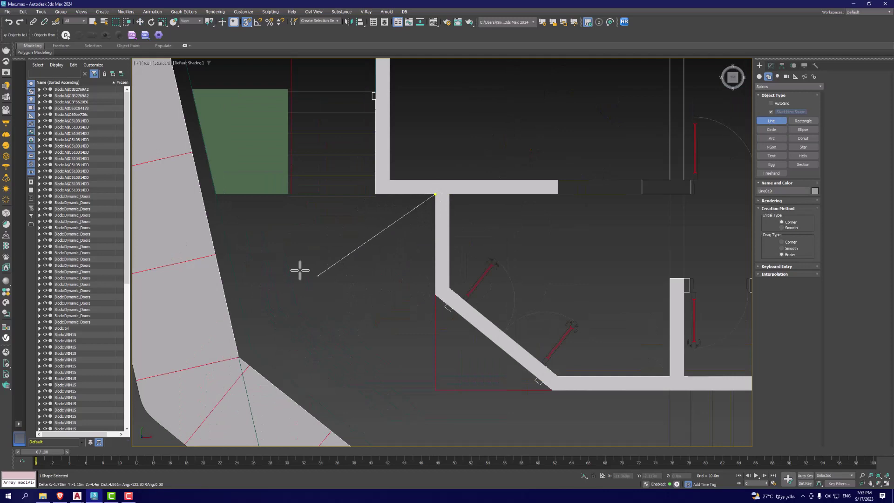
left_click(216, 194)
scroll(337, 226, "down", 3)
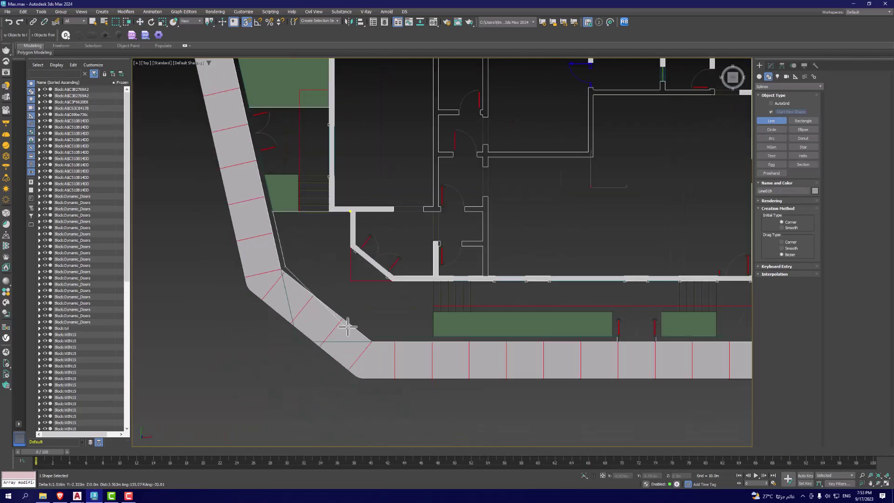
scroll(399, 347, "up", 3)
left_click(399, 347)
left_click(520, 347)
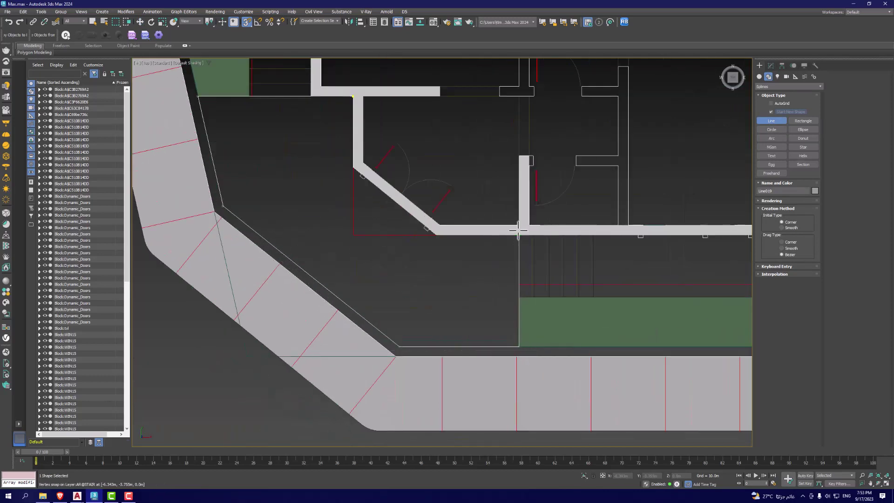
- Finish the outline via the grass and diagonal wall corners, close it, and switch to Perspective
left_click(519, 297)
scroll(518, 298, "up", 2)
scroll(519, 294, "up", 3)
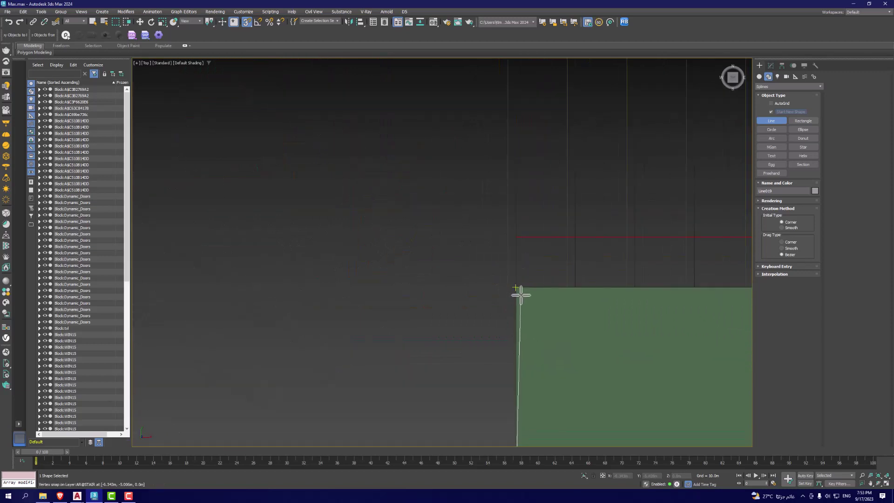
scroll(497, 297, "down", 3)
scroll(498, 296, "up", 1)
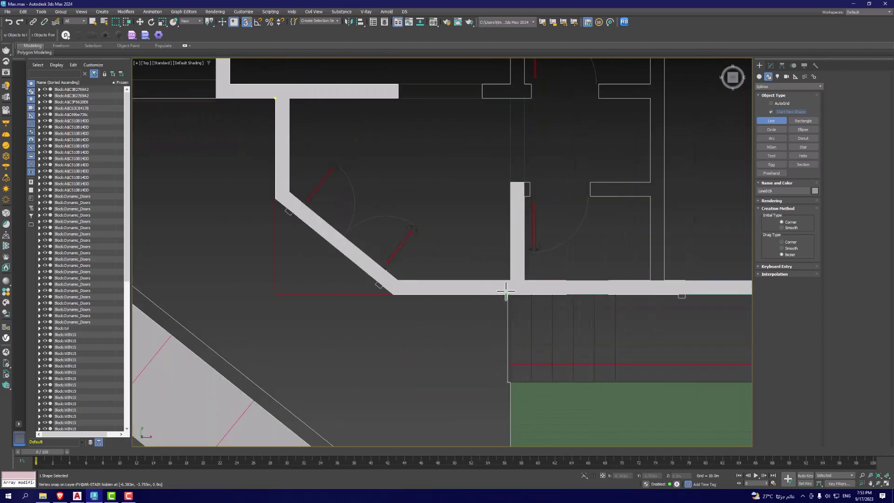
left_click(393, 294)
left_click(274, 98)
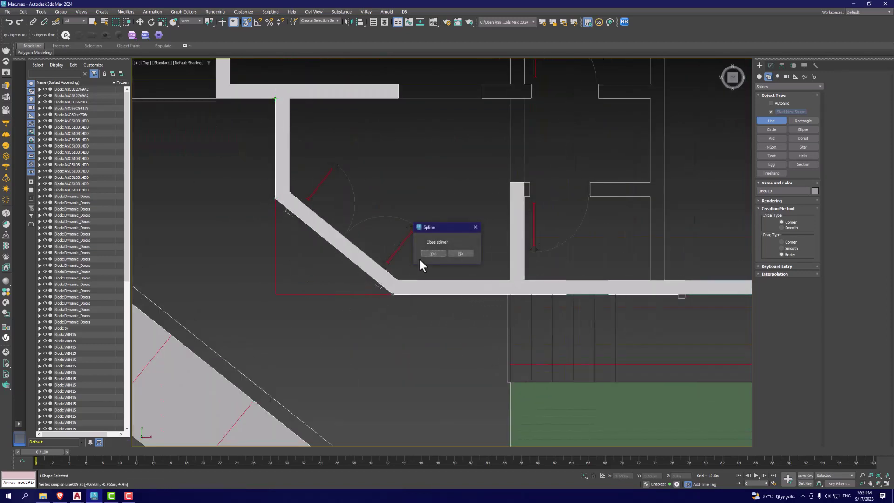
left_click(432, 255)
scroll(429, 256, "down", 5)
scroll(400, 243, "up", 4)
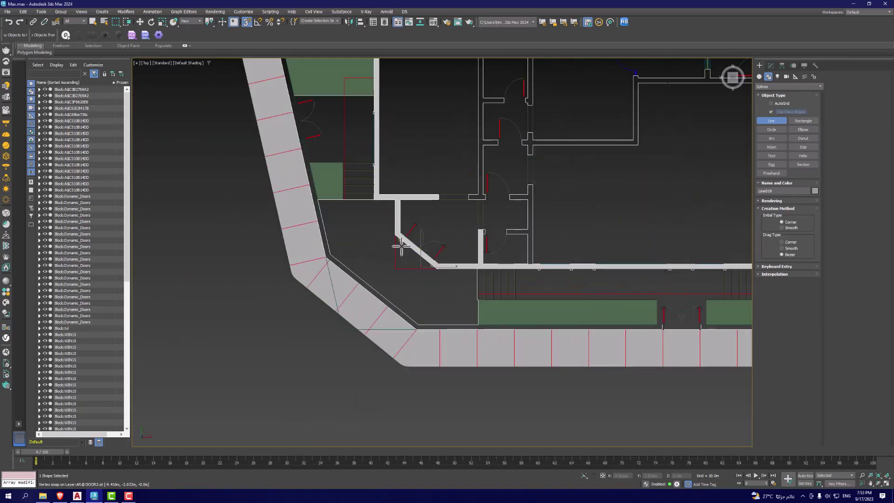
left_click(144, 63)
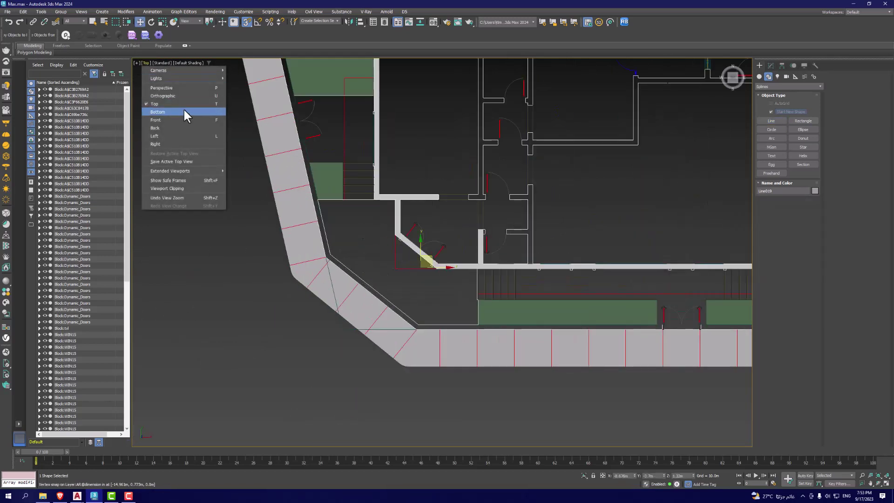
left_click(179, 90)
- Remove the Edit Poly modifier so Line019 is a plain spline again
scroll(456, 214, "up", 5)
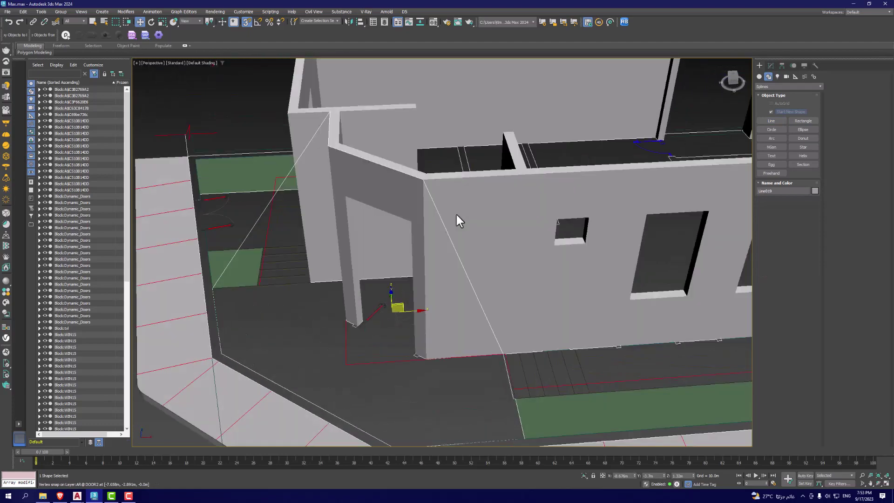
scroll(452, 216, "up", 4)
scroll(369, 235, "down", 5)
middle_click_drag(369, 235, 379, 255, "alt")
scroll(379, 255, "up", 5)
scroll(438, 177, "up", 3)
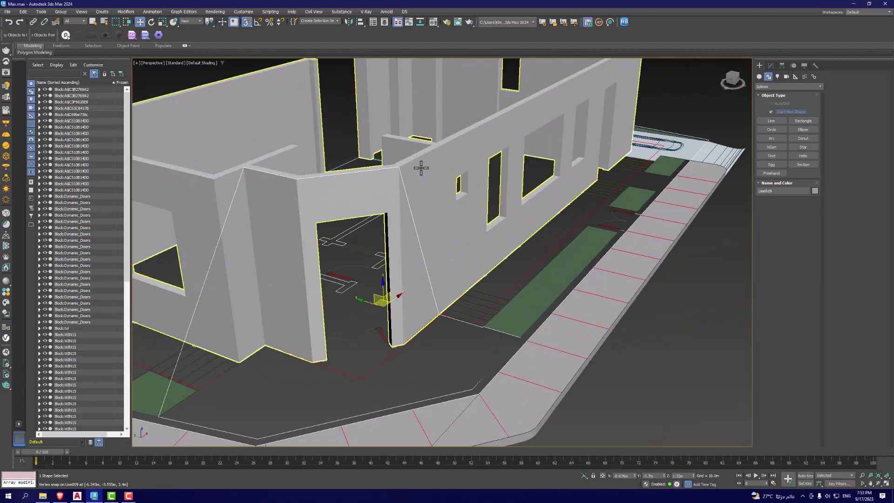
right_click(325, 158)
middle_click_drag(408, 139, 381, 211, "alt")
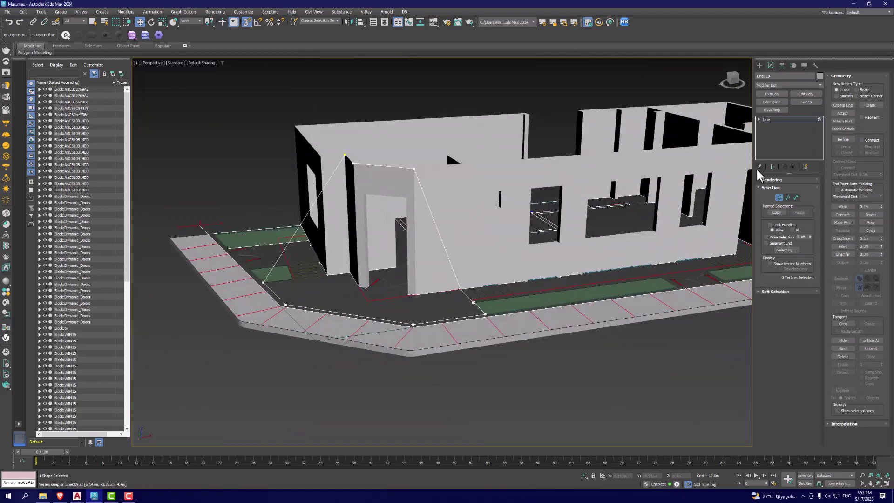
left_click(800, 92)
mouse_move(390, 199)
middle_mouse_down("alt")
mouse_move(327, 196)
mouse_move(331, 231)
mouse_move(399, 232)
mouse_move(440, 193)
mouse_move(403, 222)
mouse_move(268, 191)
mouse_move(648, 182)
middle_mouse_up("alt")
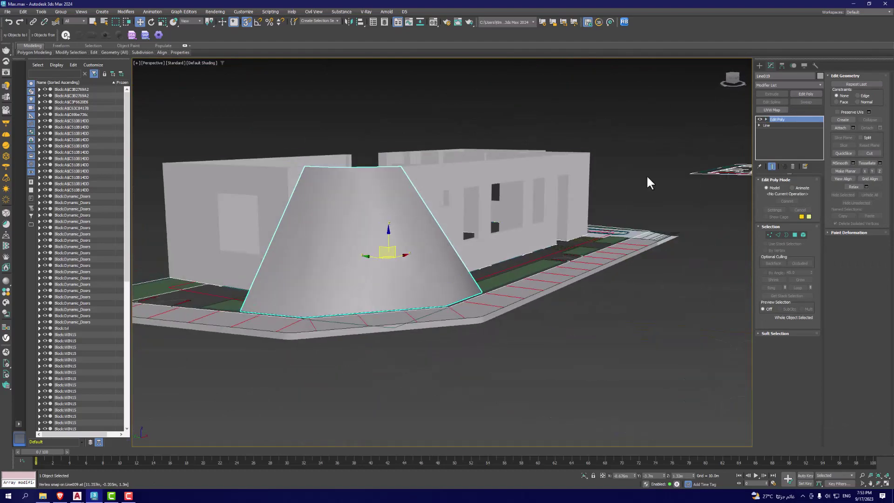
left_click(793, 166)
- In Vertex mode, weld the wall-corner end vertex onto the top vertex
scroll(442, 205, "up", 5)
scroll(518, 193, "up", 3)
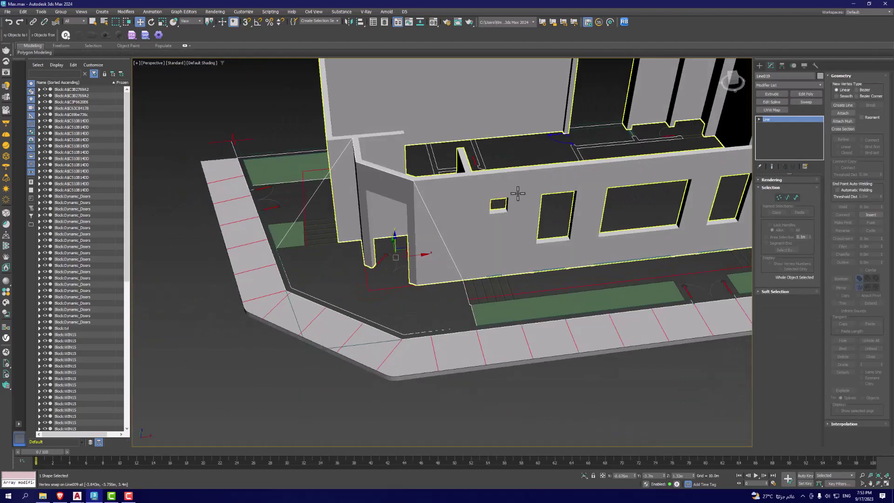
scroll(517, 193, "down", 5)
mouse_move(517, 194)
middle_mouse_down("alt")
mouse_move(411, 186)
mouse_move(384, 213)
middle_mouse_up("alt")
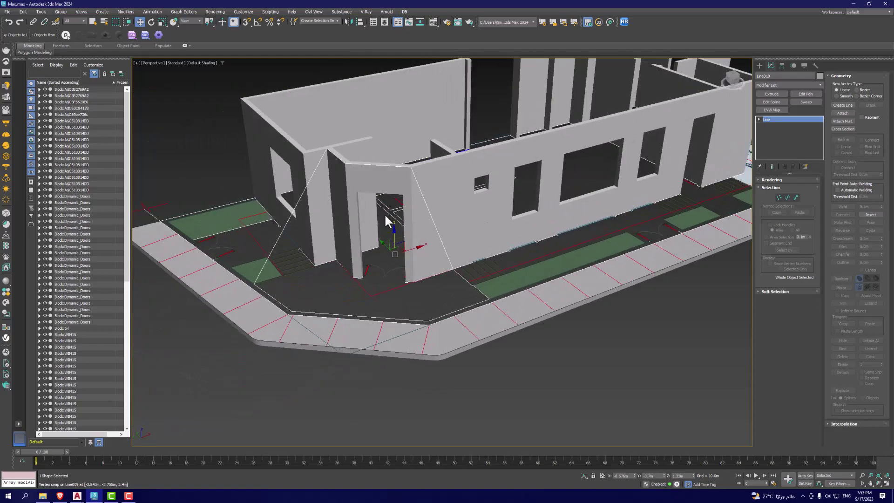
left_click(247, 22)
left_click(778, 197)
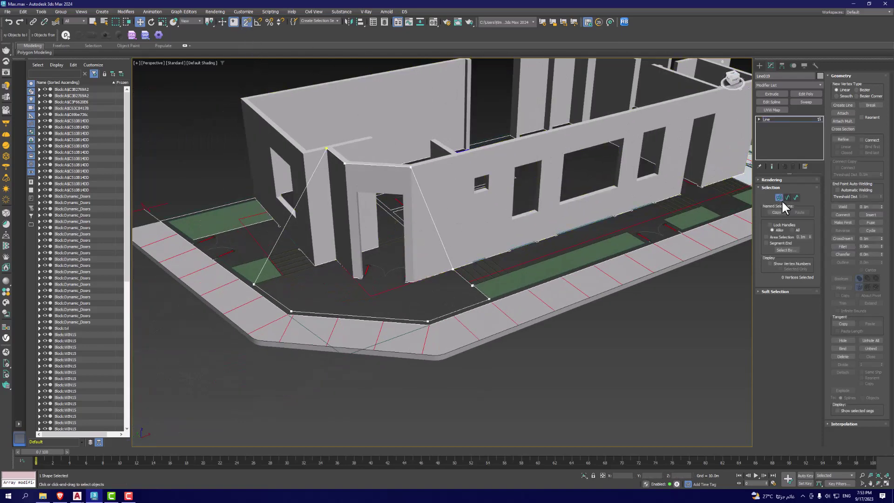
left_click_drag(421, 146, 393, 230)
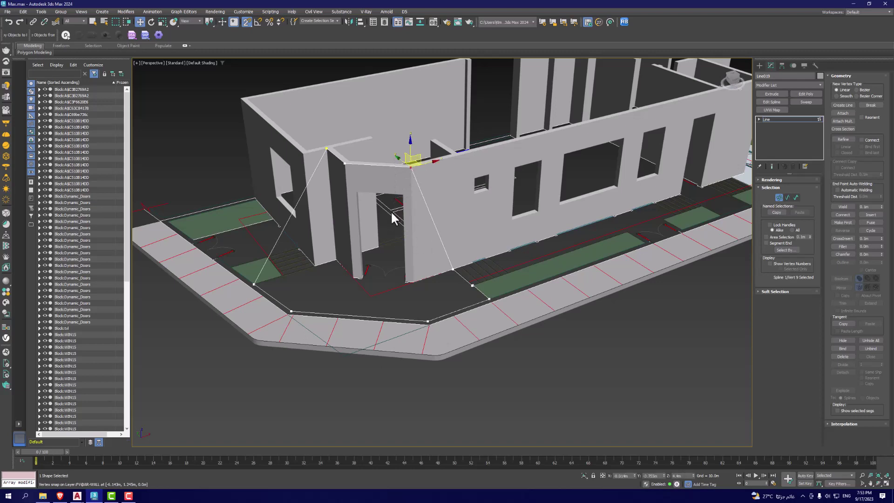
right_click(139, 22)
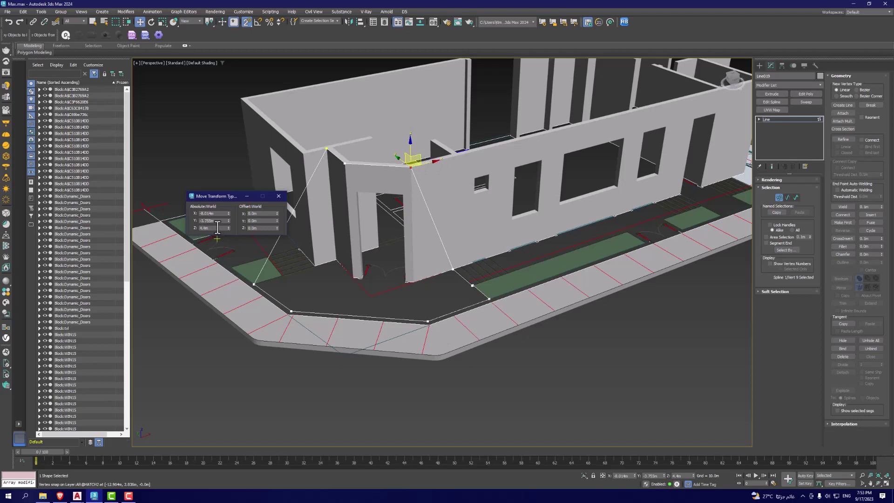
left_click(381, 232)
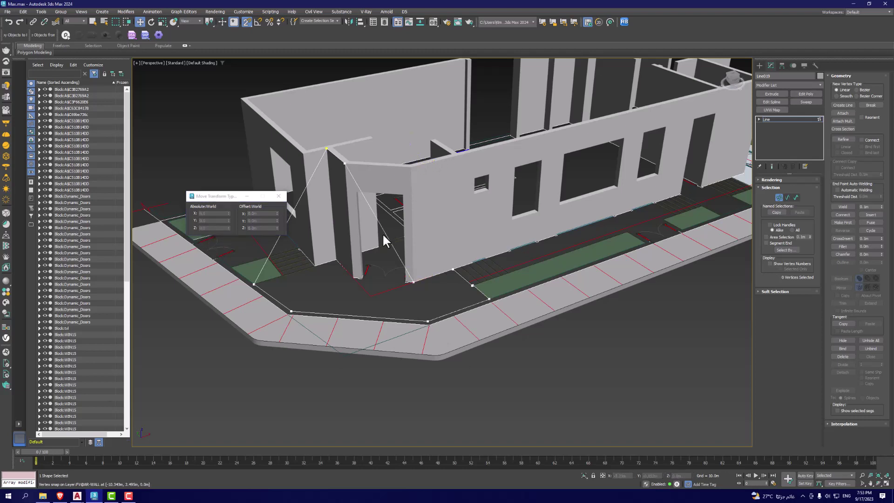
left_click(345, 163)
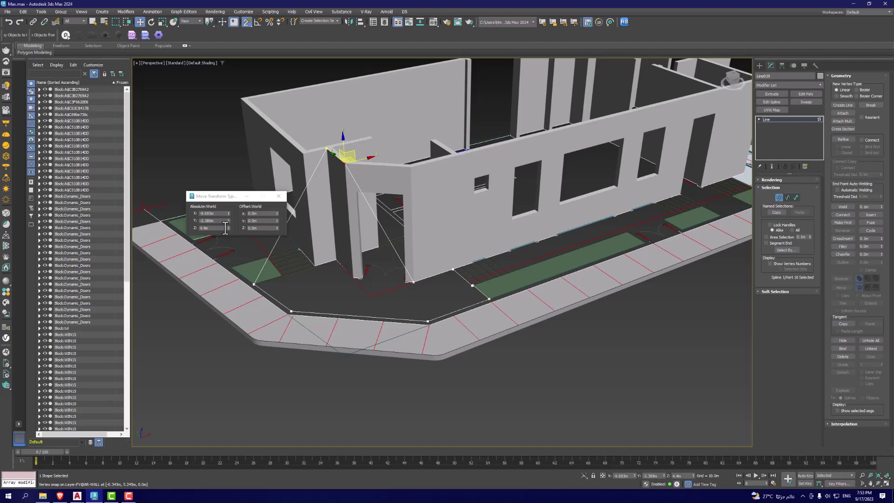
mouse_move(346, 158)
left_mouse_down()
mouse_move(375, 182)
mouse_move(327, 148)
left_mouse_up()
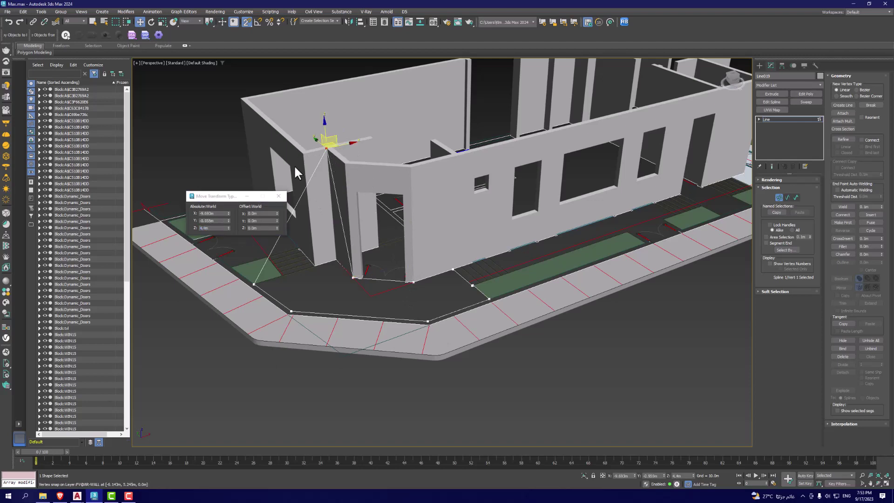
- Set the welded vertex's Z to 0 in Move Type-In and leave Vertex mode
double_click(226, 229)
type("0")
key("Return")
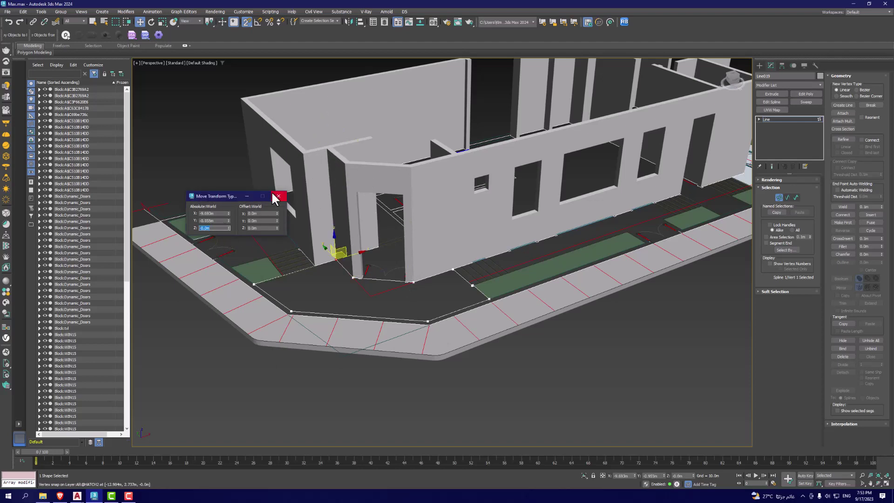
left_click(278, 197)
left_click(473, 384)
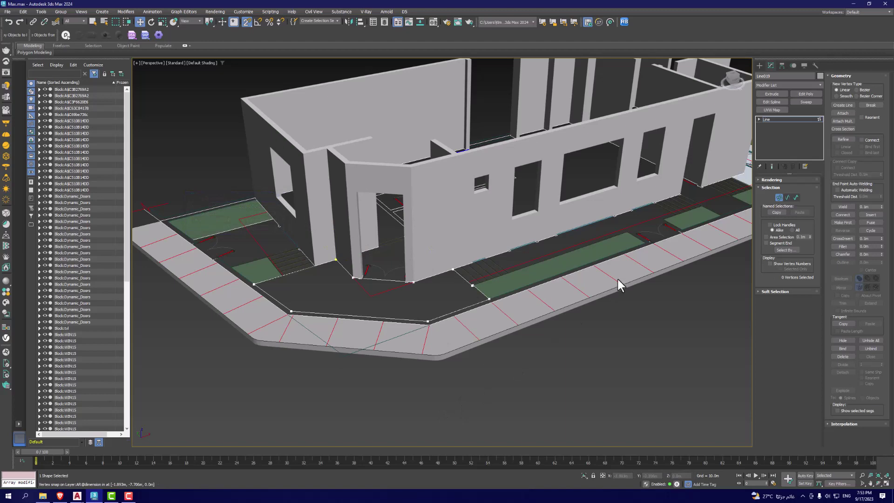
left_click(779, 198)
- Extrude the Line019 floor outline by 3.9 into a thick landing slab
scroll(484, 373, "down", 6)
scroll(418, 365, "up", 7)
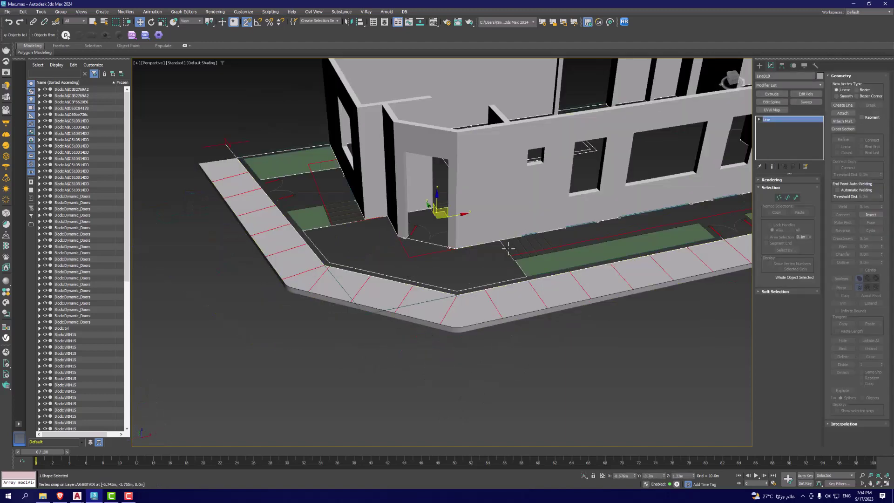
mouse_move(508, 248)
middle_mouse_down("alt")
mouse_move(452, 278)
mouse_move(310, 261)
middle_mouse_up("alt")
scroll(351, 264, "up", 5)
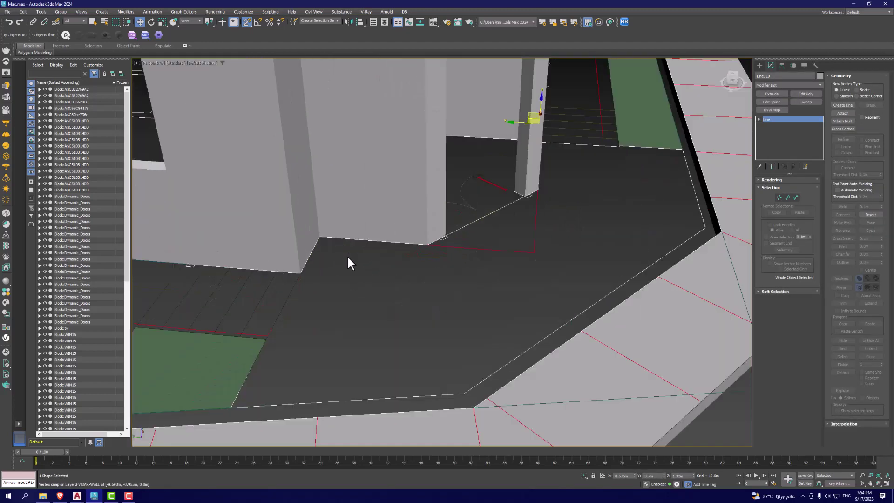
scroll(347, 258, "down", 3)
scroll(339, 279, "down", 3)
scroll(359, 293, "up", 6)
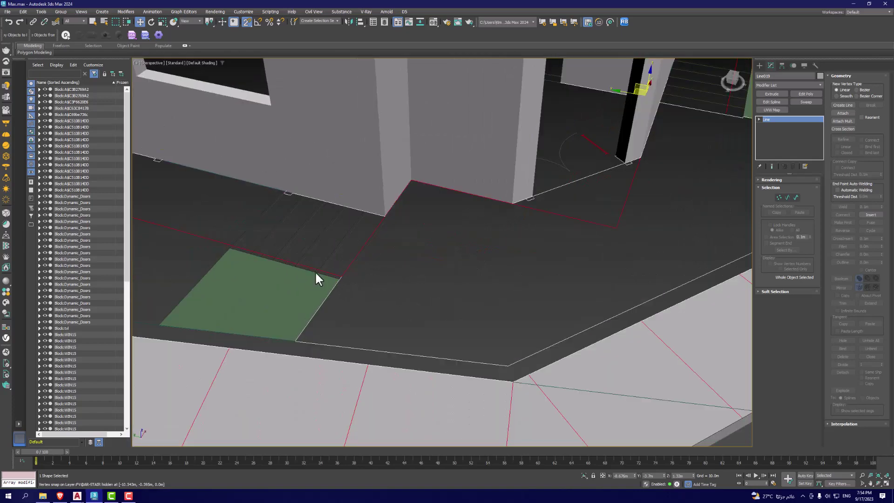
mouse_move(316, 274)
middle_mouse_down("alt")
mouse_move(393, 265)
mouse_move(261, 275)
middle_mouse_up("alt")
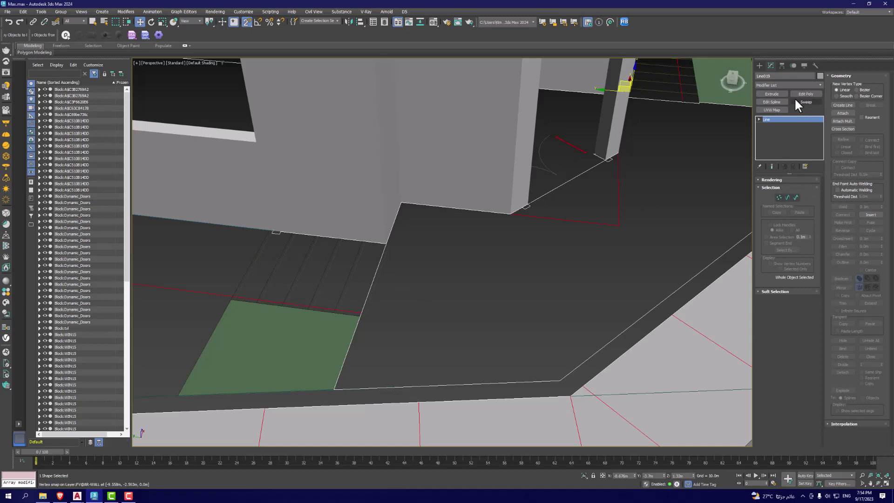
scroll(433, 274, "down", 5)
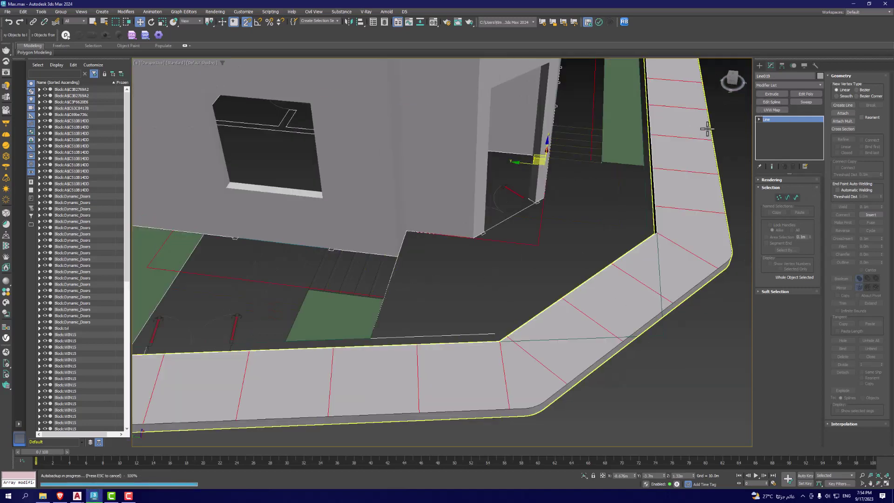
left_click(777, 94)
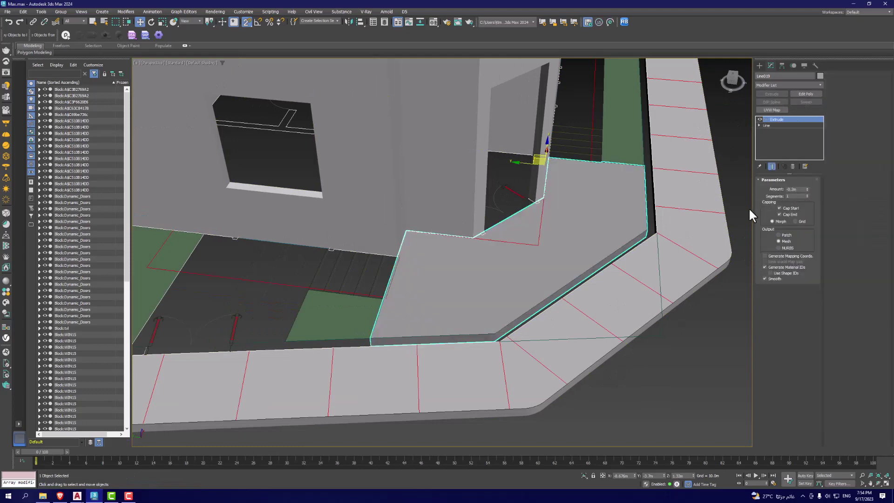
type("3.9")
key("Return")
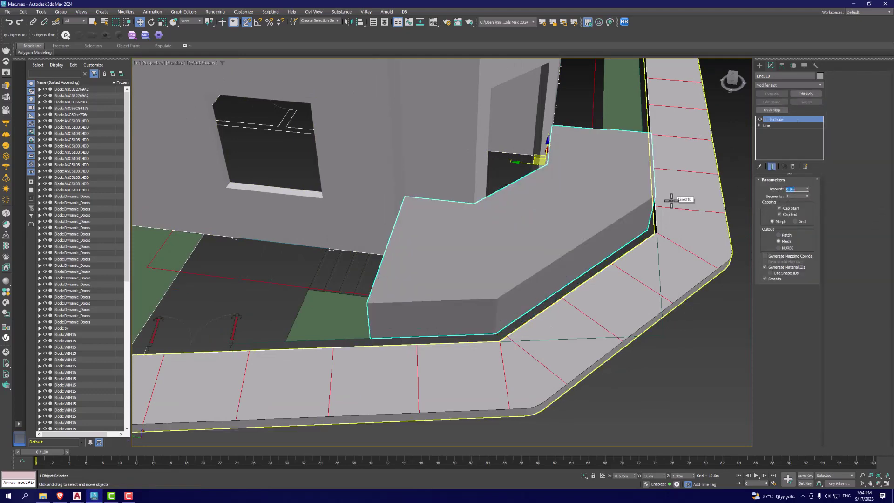
scroll(354, 203, "down", 3)
mouse_move(354, 203)
middle_mouse_down("alt")
mouse_move(385, 182)
mouse_move(293, 190)
mouse_move(455, 186)
mouse_move(396, 192)
mouse_move(425, 225)
mouse_move(400, 261)
mouse_move(421, 261)
middle_mouse_up("alt")
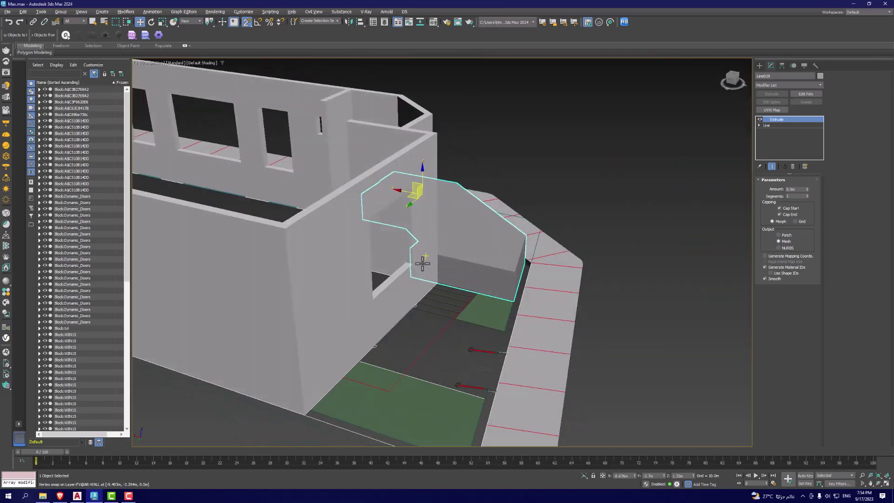
scroll(436, 288, "up", 2)
- Switch to a wireframe Top view with nothing selected
key("t")
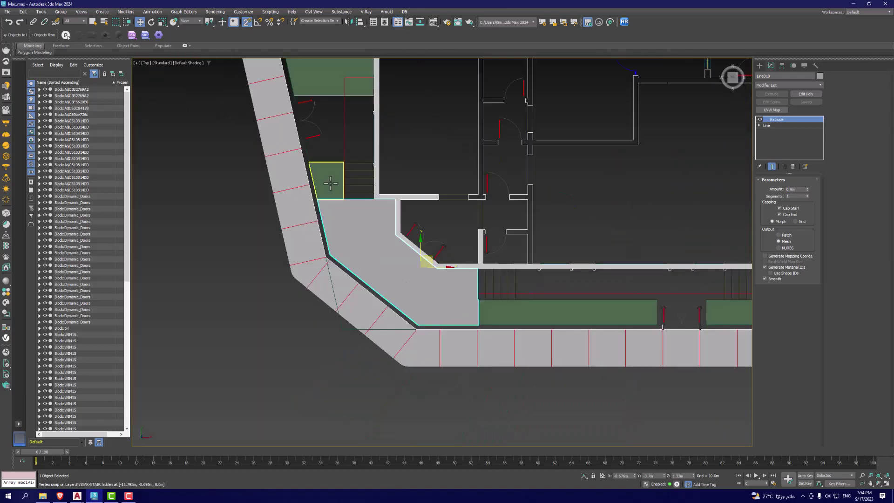
left_click(369, 131)
key("F3")
scroll(371, 139, "up", 3)
- Draw a closed rectangular line outline over the first stair step
left_click(759, 65)
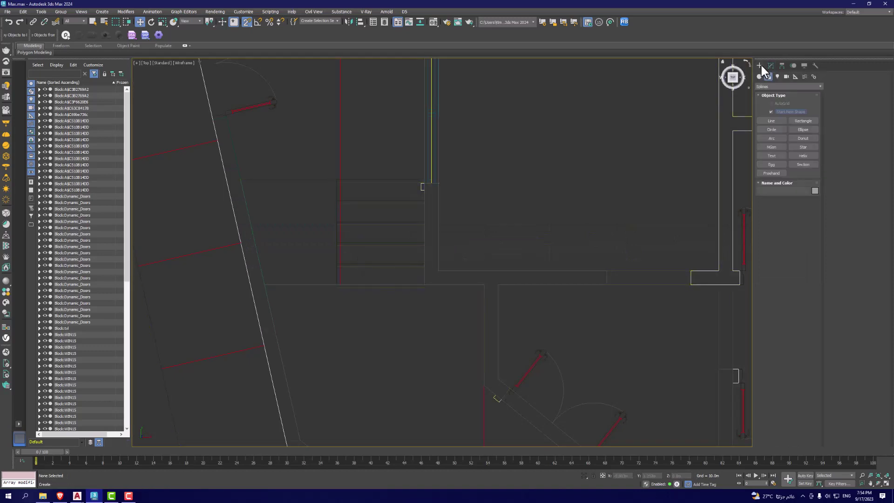
left_click(781, 120)
scroll(346, 280, "up", 3)
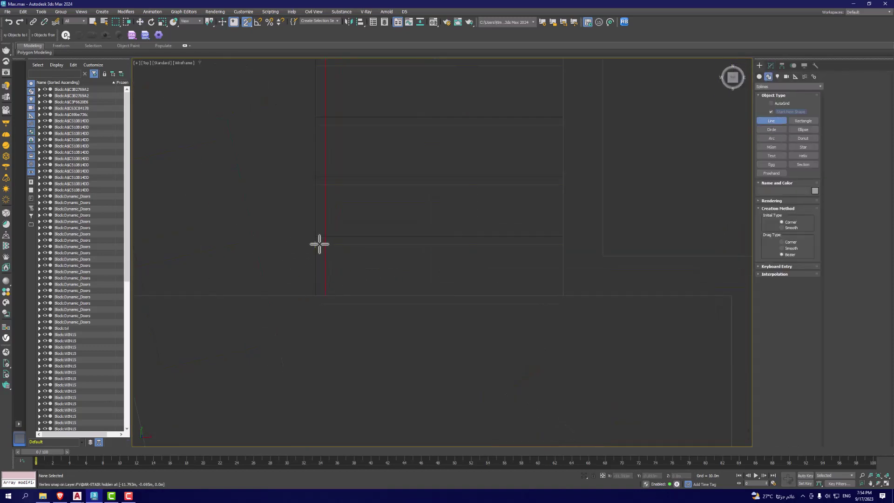
left_click(315, 243)
left_click(563, 244)
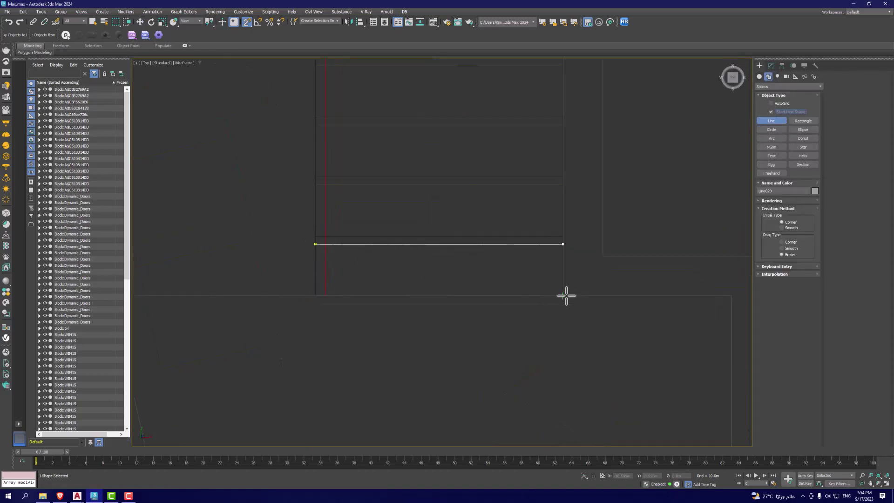
left_click(313, 304)
left_click(315, 239)
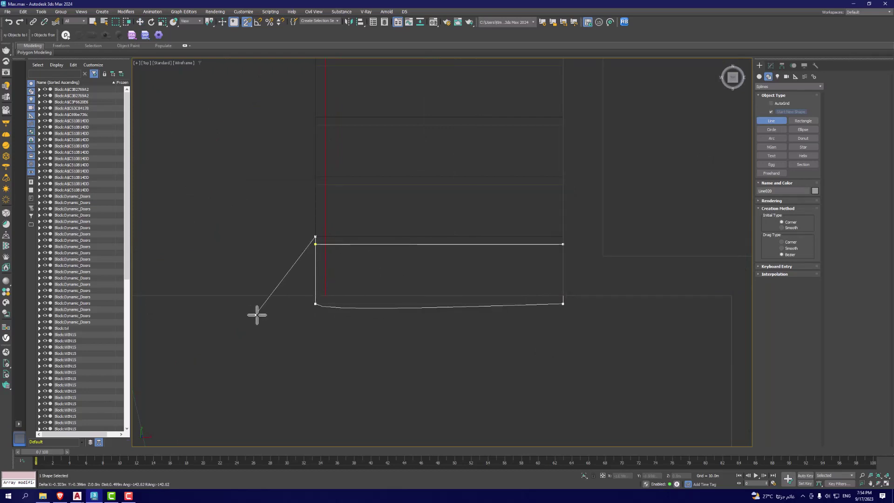
key("BackSpace")
key("BackSpace")
left_click(315, 304)
left_click(315, 244)
left_click(433, 253)
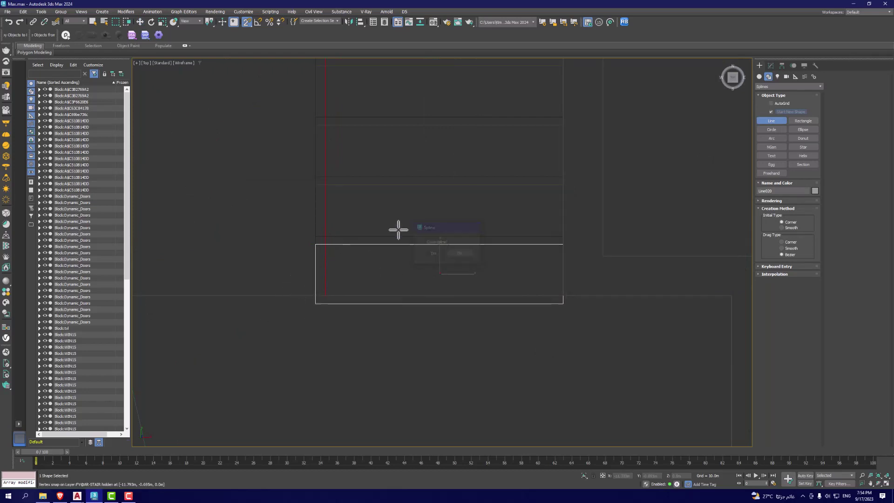
right_click(397, 230)
- Extrude the new outline into a 0.75m step box
left_click(770, 65)
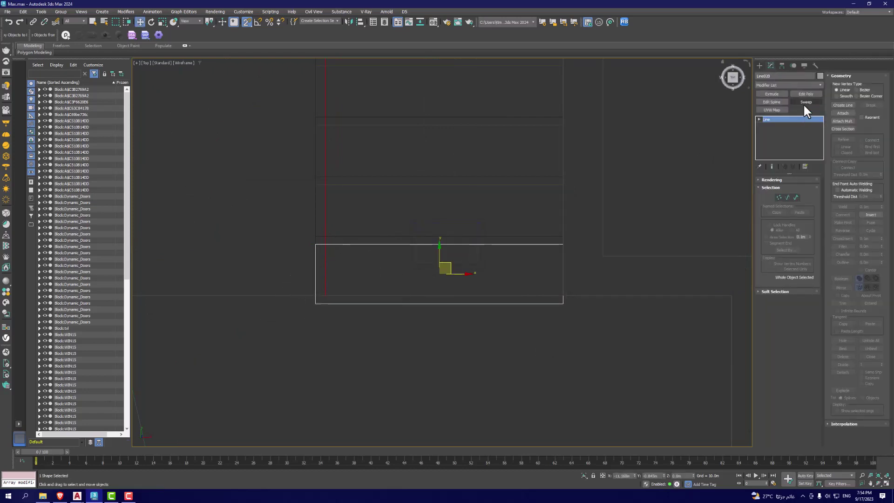
left_click(771, 94)
key("p")
key("z")
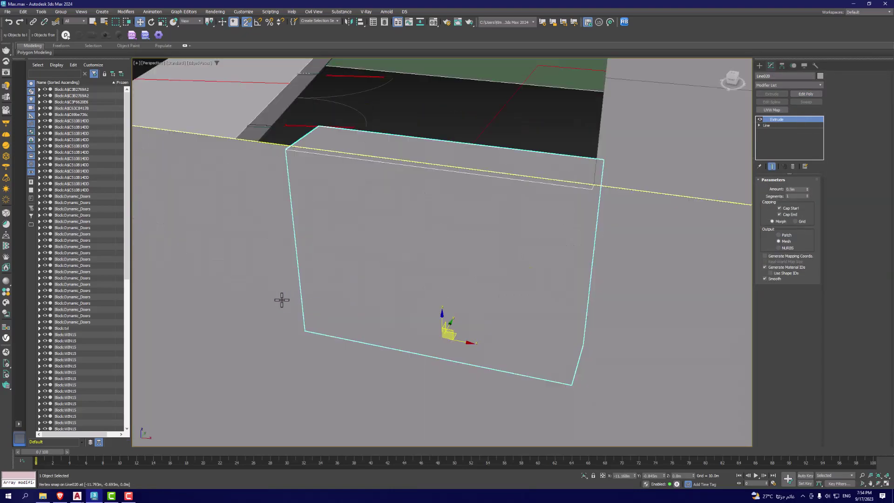
middle_click_drag(279, 299, 437, 281, "alt")
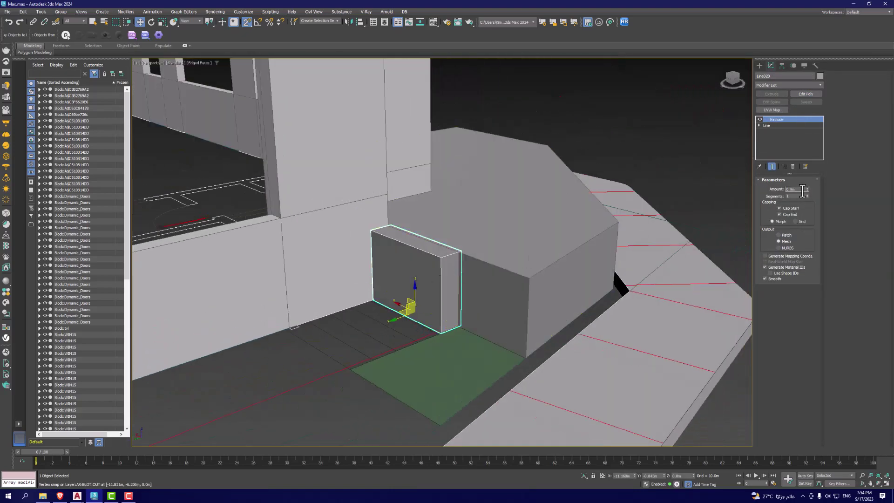
key("Return")
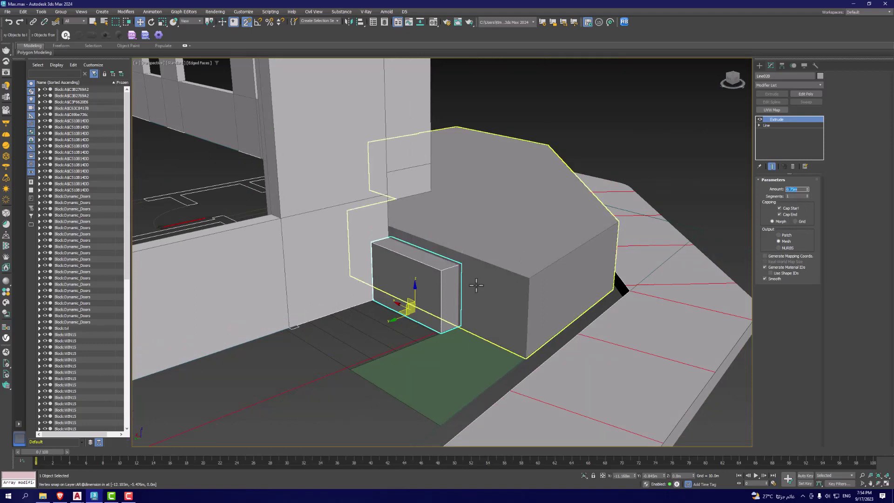
middle_click_drag(439, 306, 399, 299, "alt")
key("t")
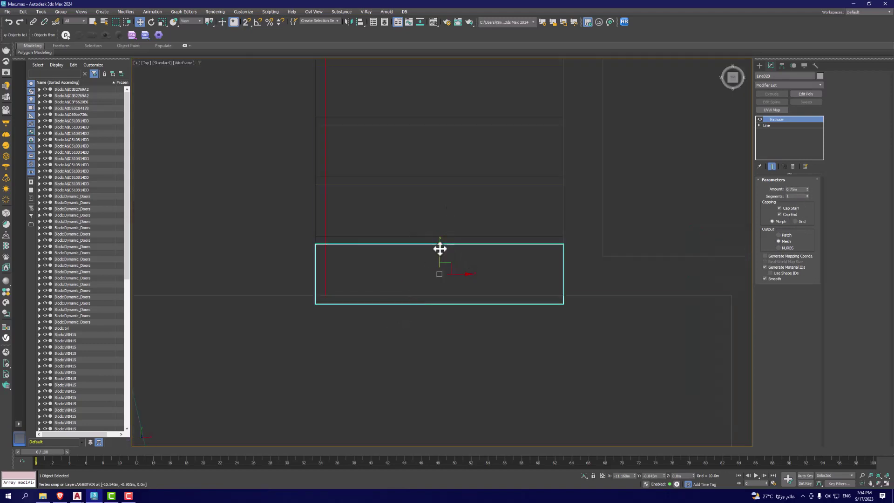
left_click(721, 121)
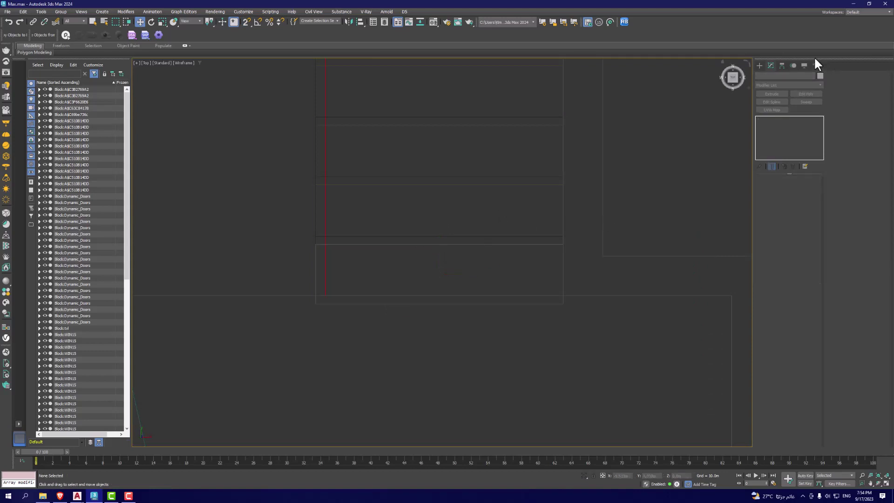
- Draw a snapped Rectangle001 over the next step and extrude it 0.6m
left_click(759, 65)
left_click(793, 120)
key("s")
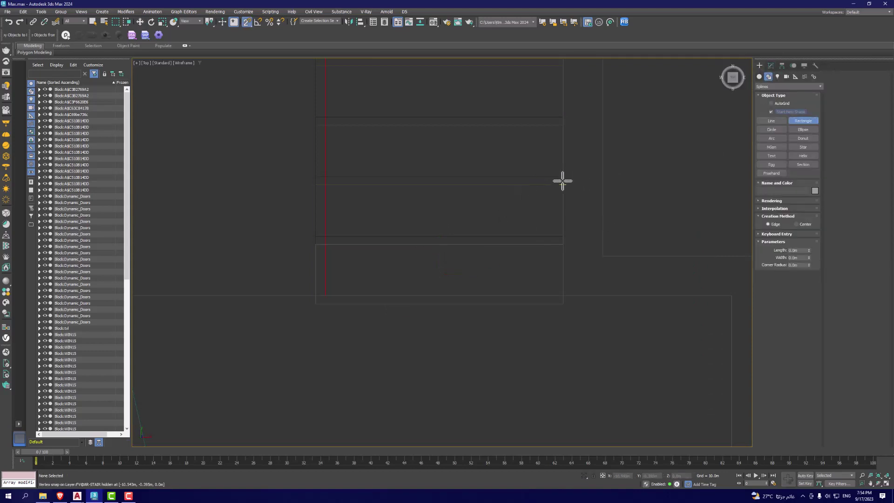
left_click_drag(563, 185, 315, 244)
key("w")
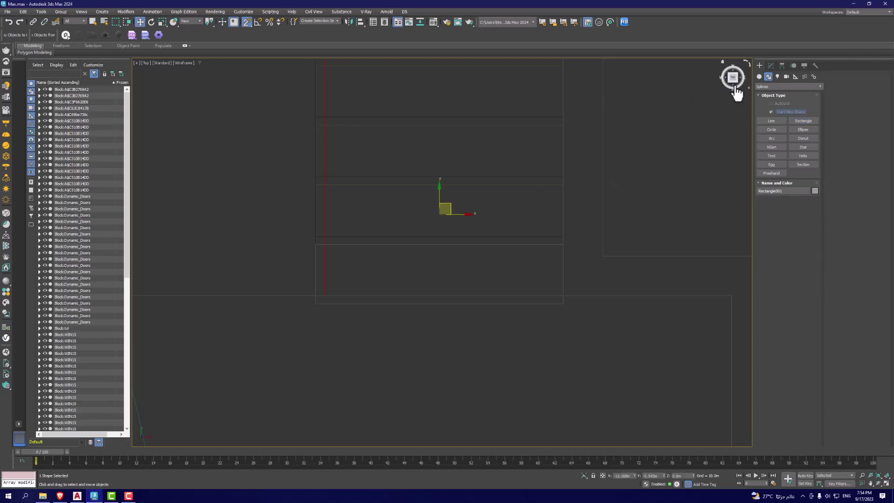
left_click(771, 66)
left_click(771, 94)
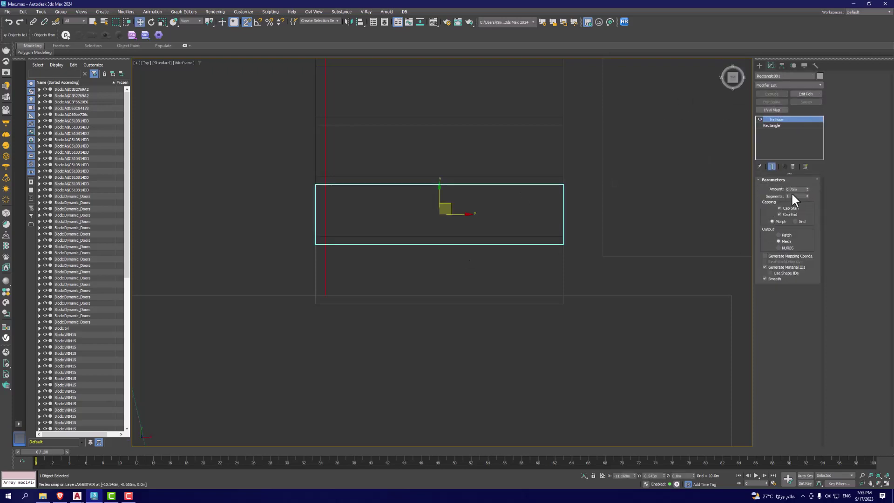
type("0.6")
key("Return")
left_click(505, 189)
- Draw Rectangle002 over the following step and extrude it 0.6m
left_click(759, 65)
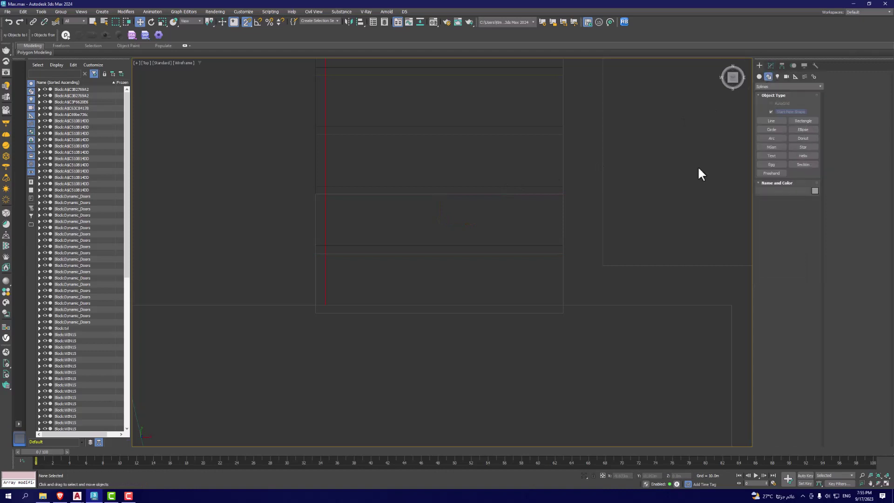
left_click(803, 121)
left_click_drag(563, 135, 310, 200)
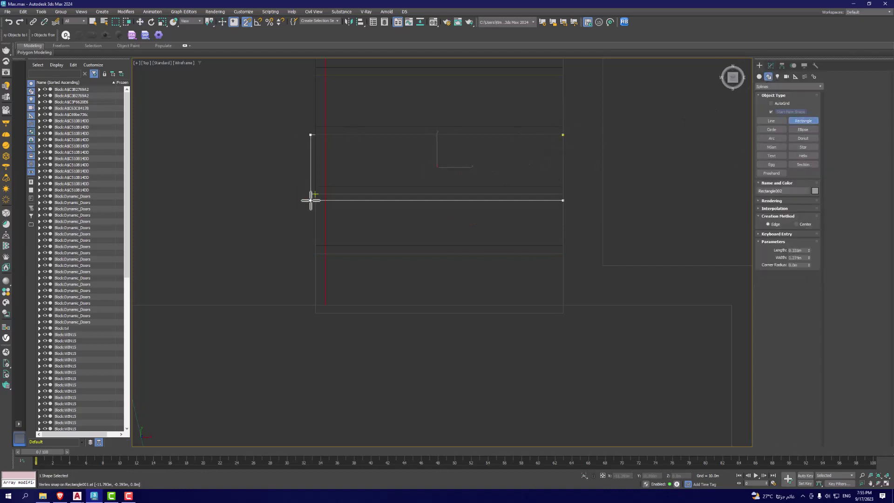
key("w")
left_click(771, 65)
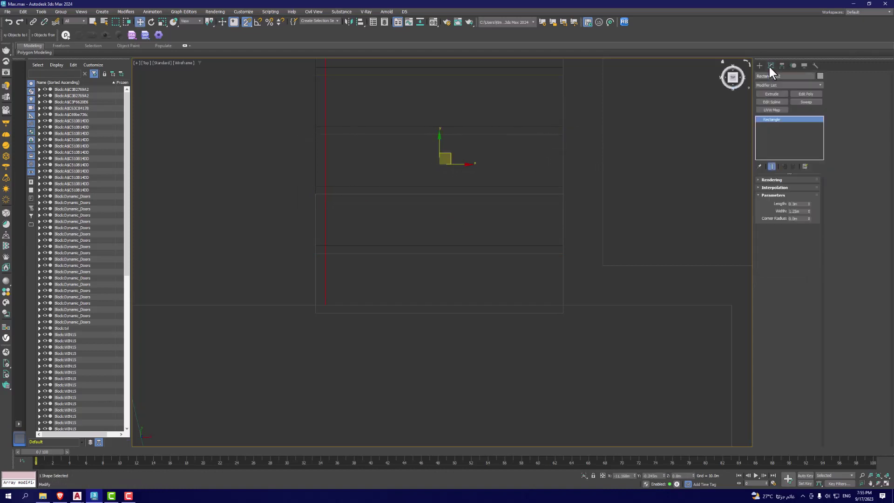
left_click(785, 85)
type("e")
left_click(764, 100)
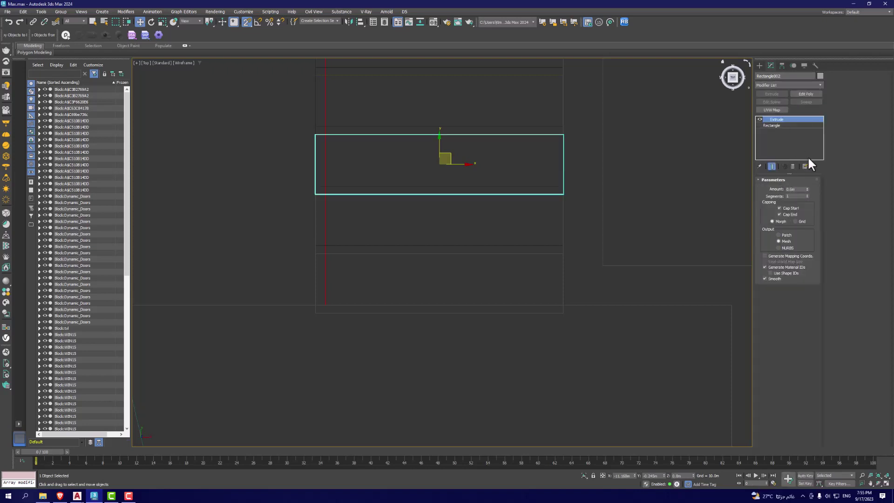
double_click(795, 189)
key("Return")
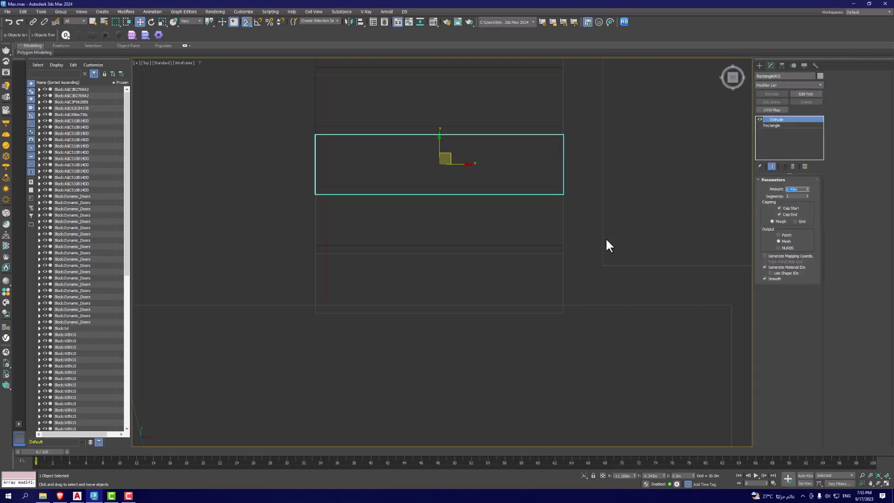
middle_click_drag(472, 139, 476, 237)
left_click(475, 236)
- Draw Rectangle003 over the next step outline and give it an Extrude modifier
left_click(759, 65)
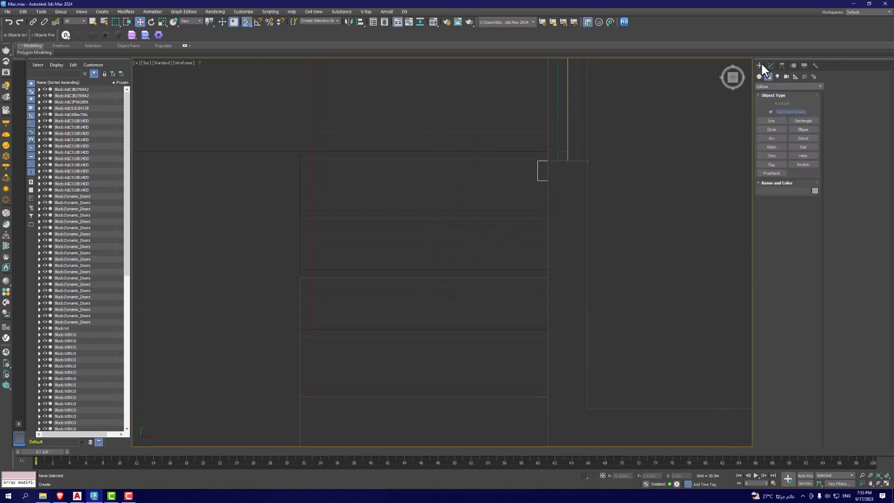
left_click(803, 120)
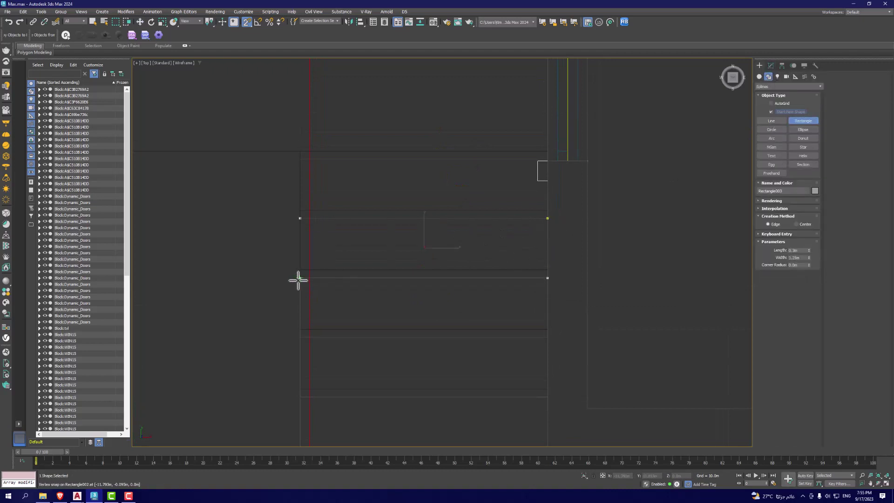
left_click_drag(423, 248, 435, 236)
key("w")
left_click(770, 65)
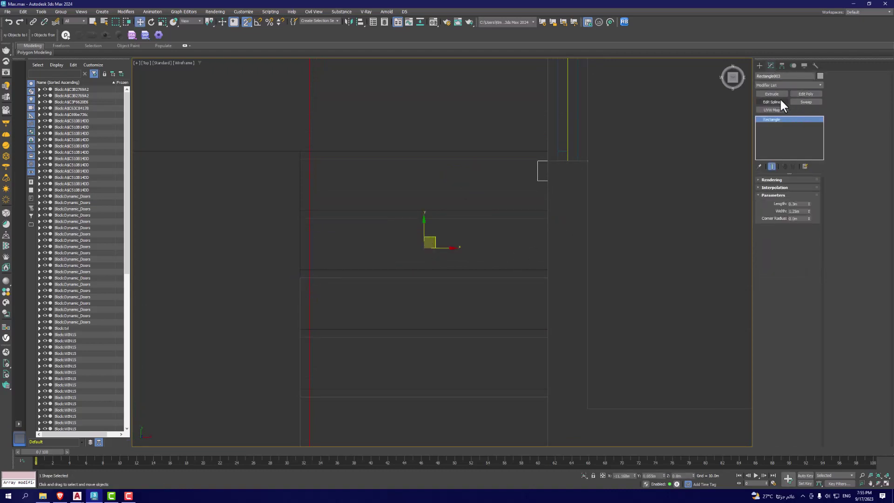
left_click(779, 93)
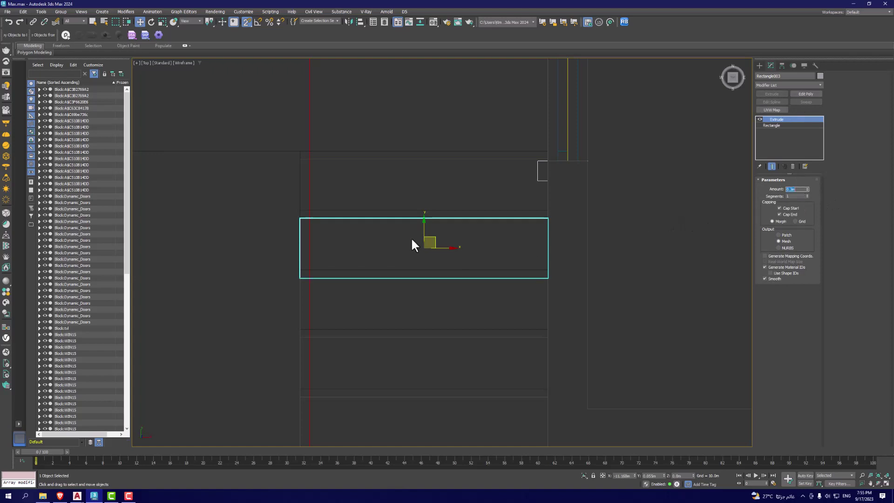
middle_click_drag(411, 236, 390, 330)
left_click(759, 66)
- Draw the 0.3m by 1.25m Rectangle004 and extrude it
left_click(803, 121)
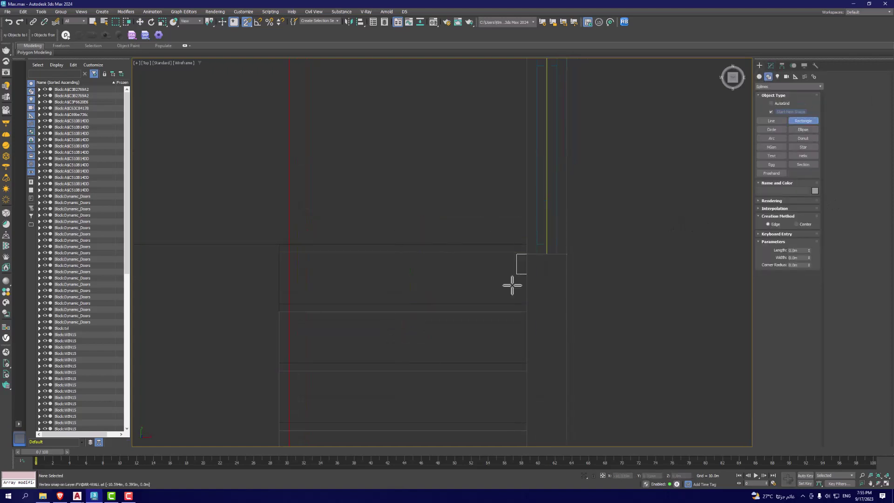
left_click_drag(526, 251, 278, 311)
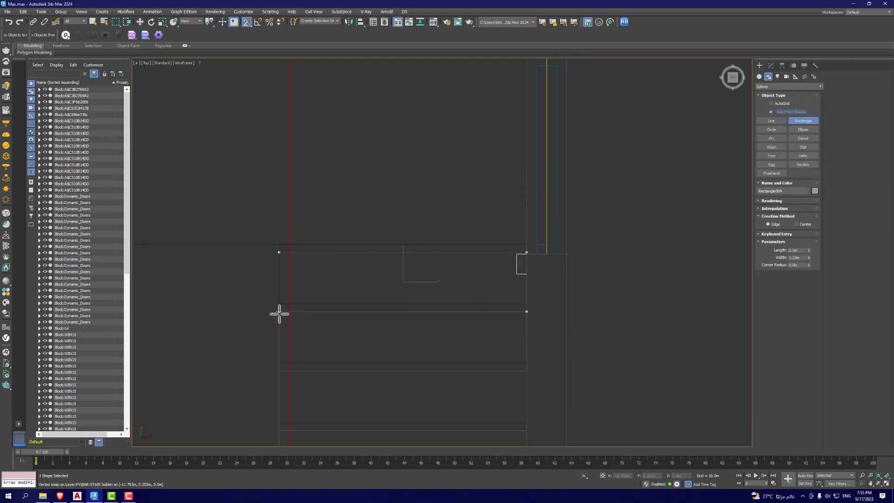
right_click(279, 314)
left_click(770, 65)
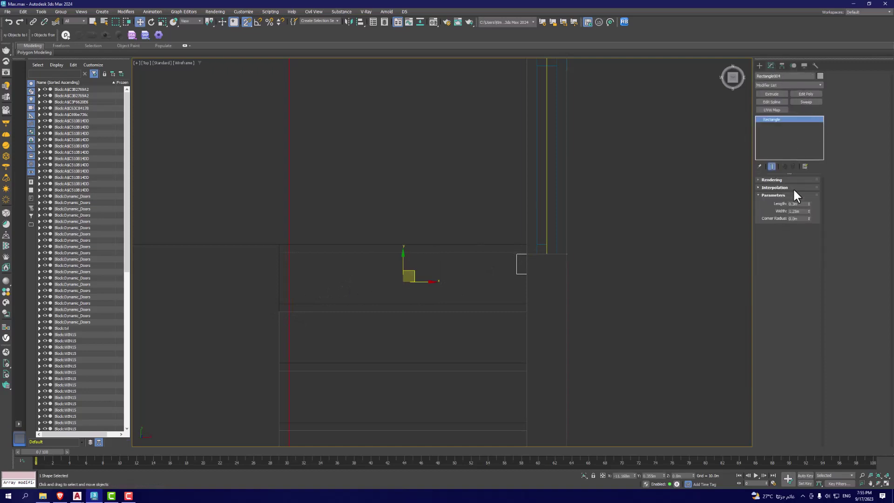
left_click(772, 94)
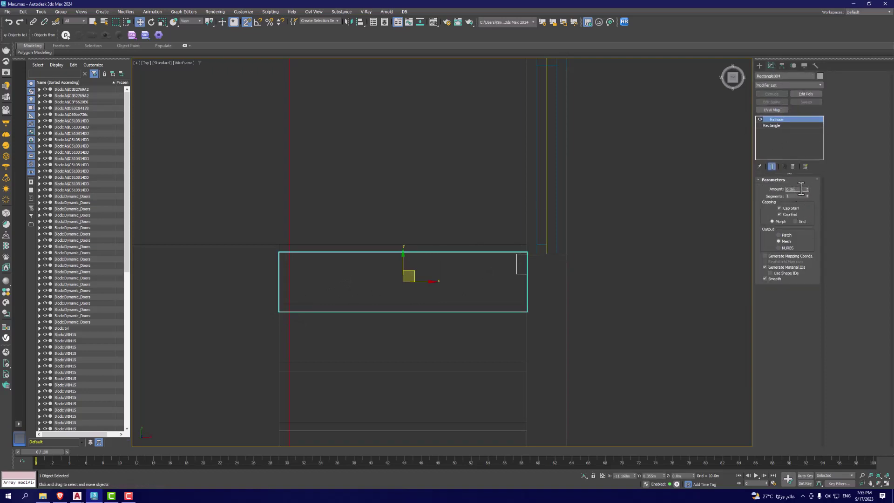
left_click(450, 264)
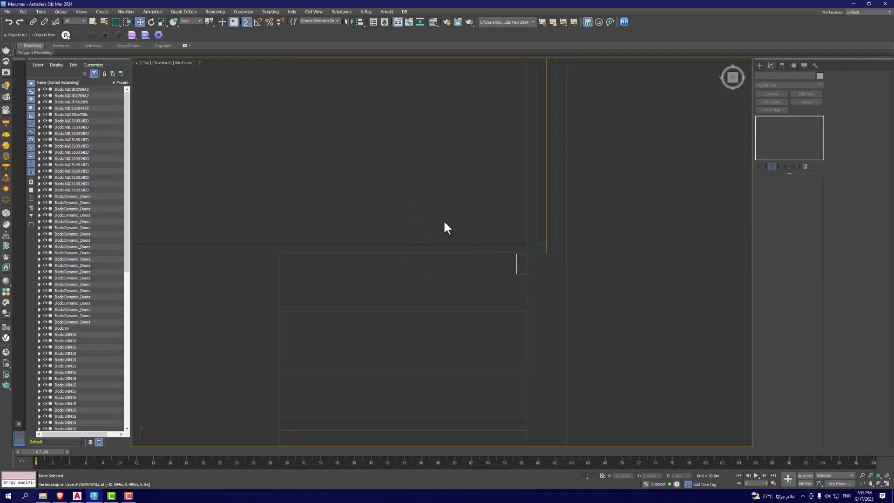
scroll(516, 246, "up", 2)
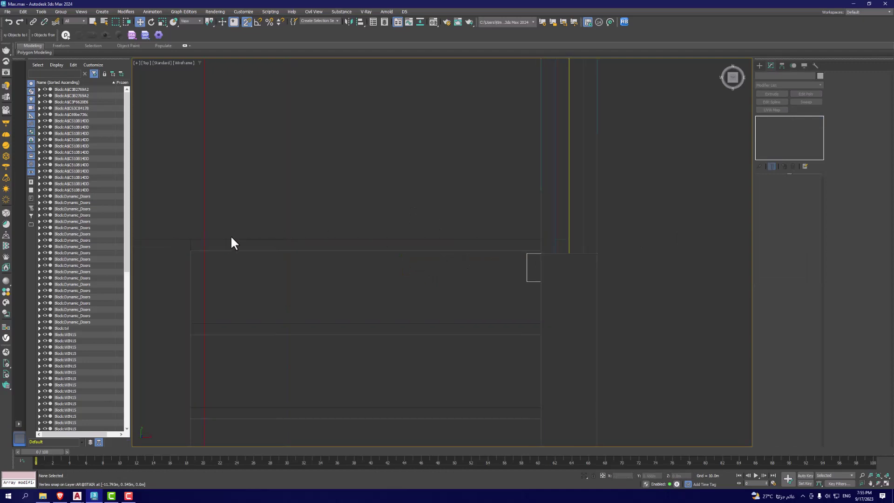
- Add an Edit Poly modifier to the bottom step block, Rectangle004
key("p")
mouse_move(292, 345)
middle_mouse_down("alt")
mouse_move(385, 309)
mouse_move(446, 243)
middle_mouse_up("alt")
left_click(446, 242)
scroll(468, 262, "down", 3)
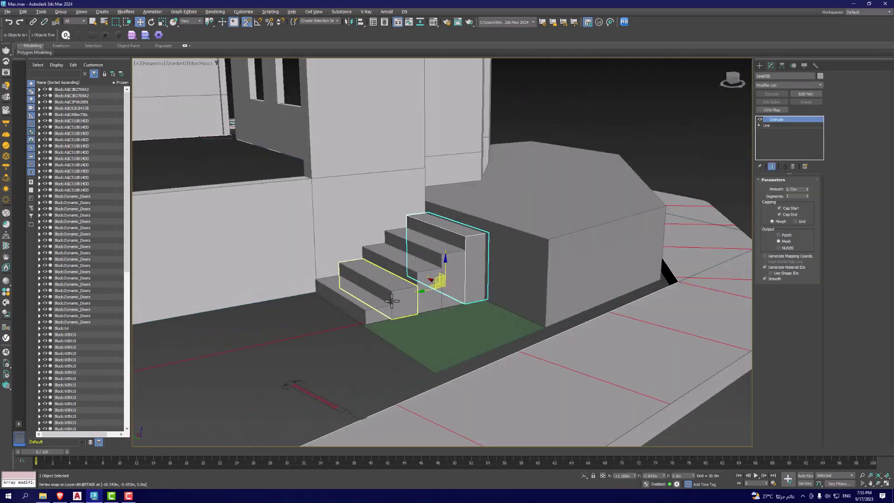
left_click(307, 329)
key("z")
scroll(381, 308, "up", 2)
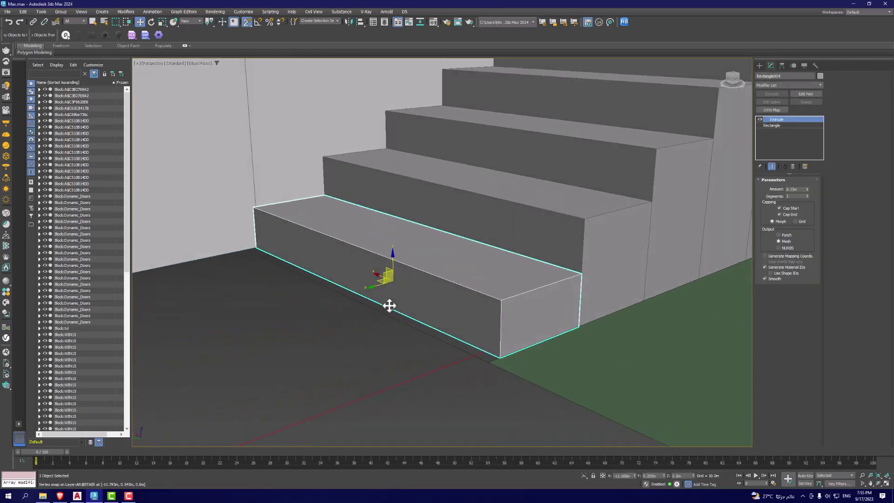
left_click(788, 85)
type("e")
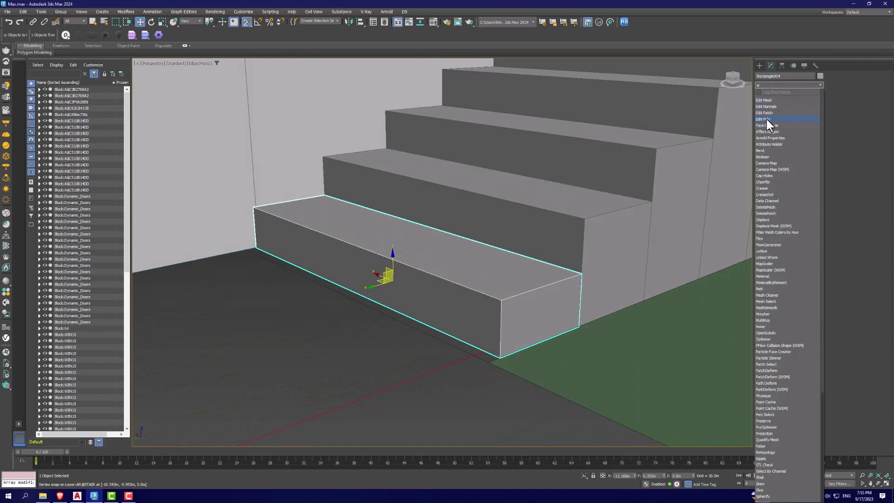
left_click(765, 119)
- Ring-select the riser edges and connect them with one horizontal edge
left_click(778, 235)
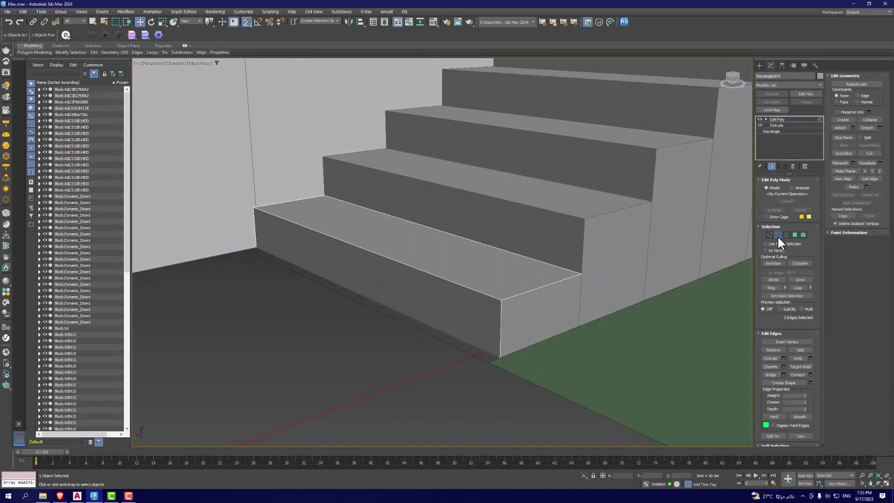
left_click(500, 321)
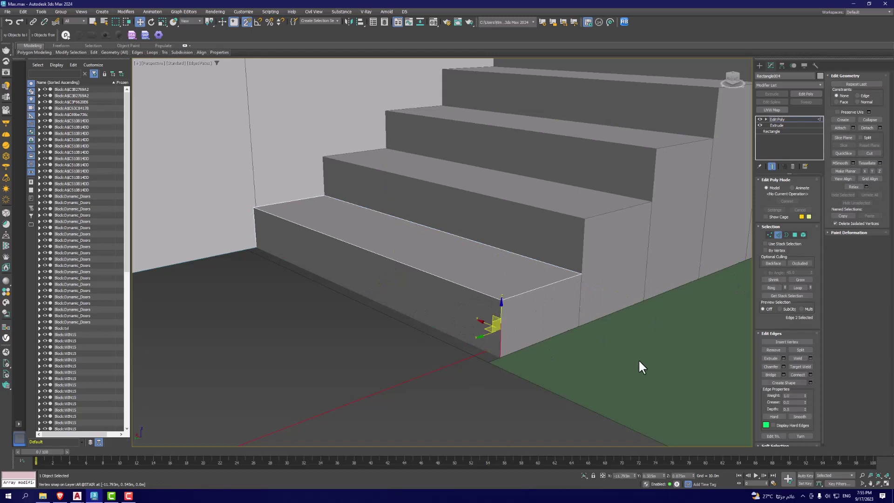
left_click(772, 288)
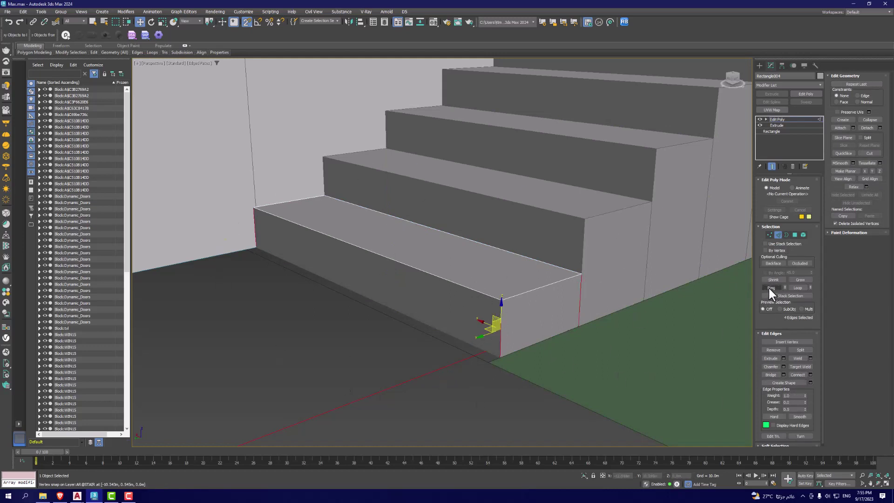
left_click(810, 375)
left_click_drag(446, 276, 451, 192)
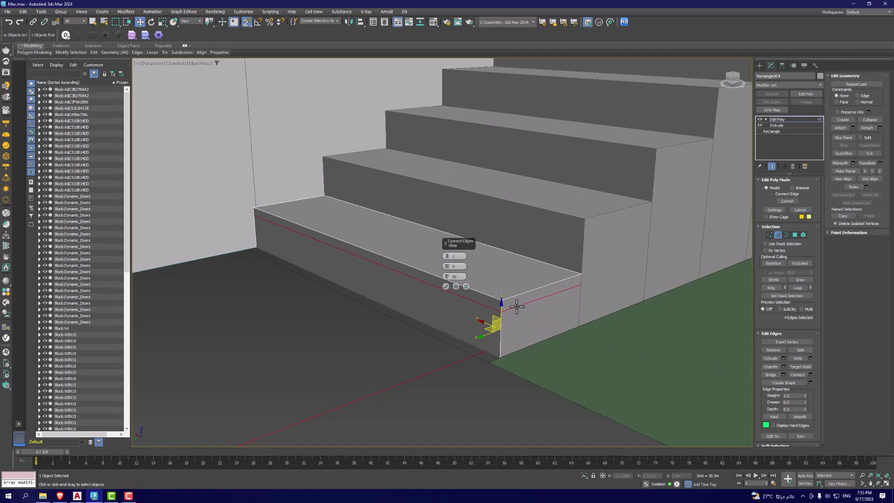
left_click(445, 285)
middle_click_drag(446, 286, 501, 279, "alt")
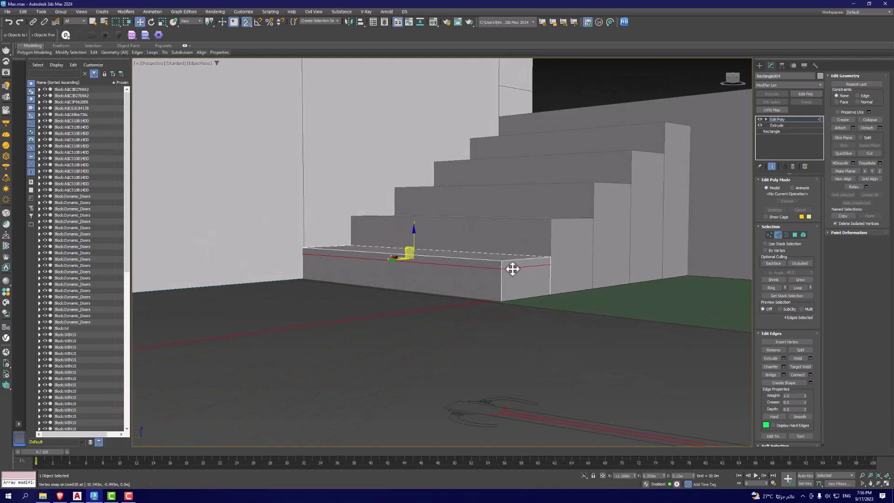
scroll(513, 268, "up", 3)
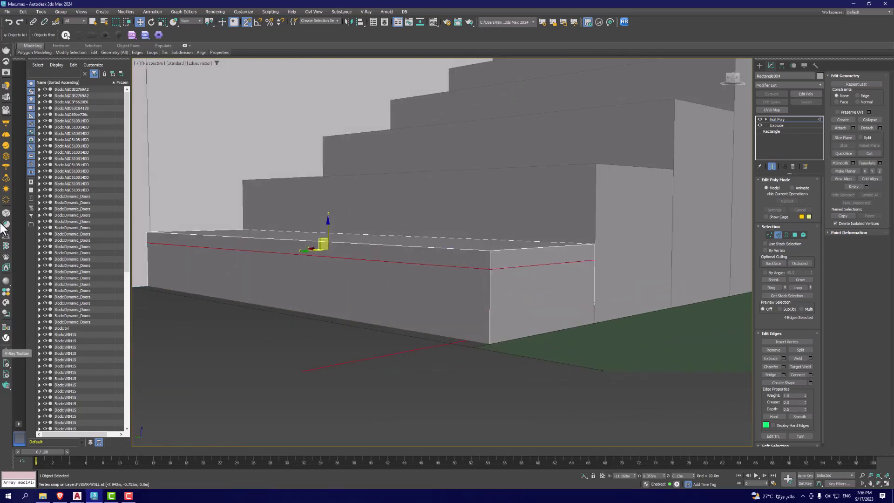
key("4")
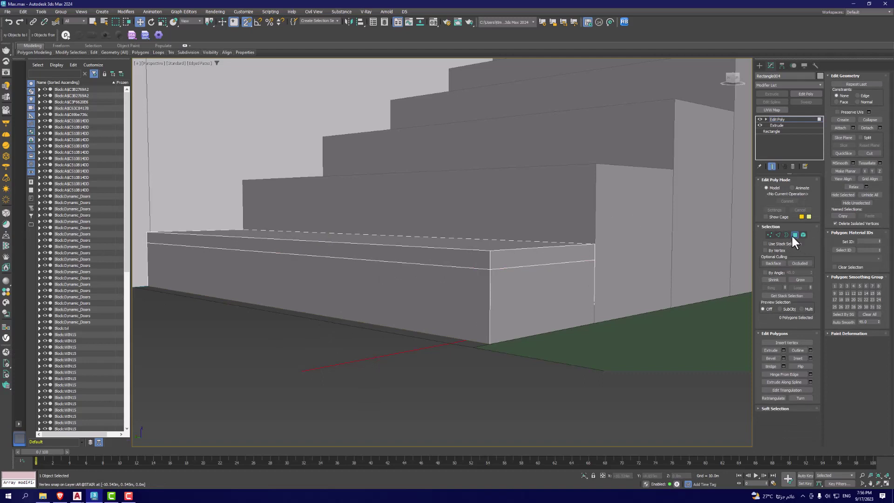
- Extrude the step's front face outward by 0.03 to form a nosing
left_click(467, 258)
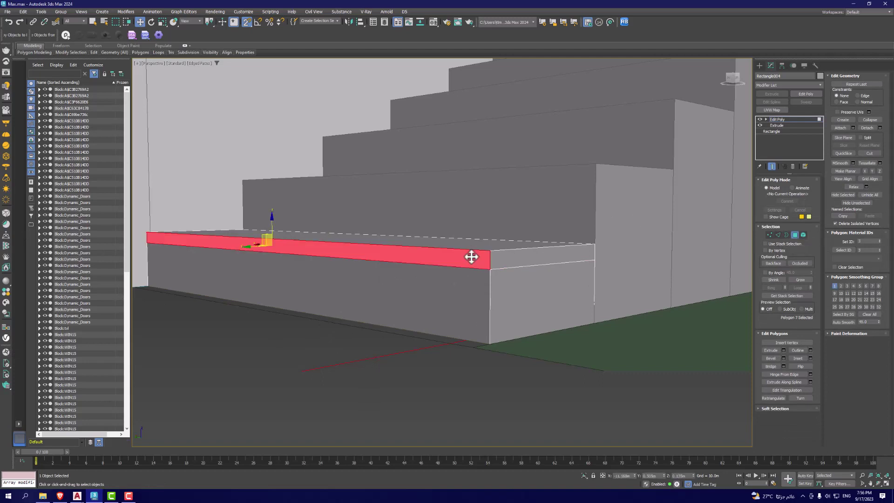
middle_click_drag(309, 280, 806, 336, "alt")
left_click(782, 349)
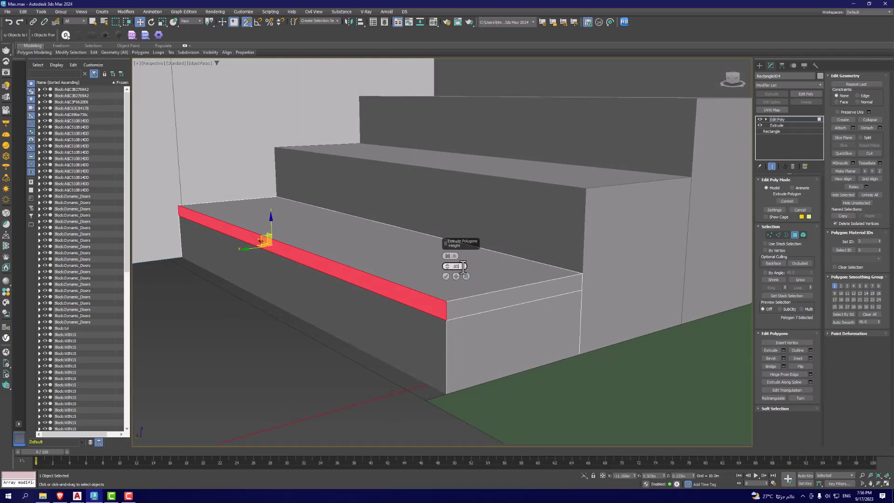
type("0.03m")
left_click(445, 276)
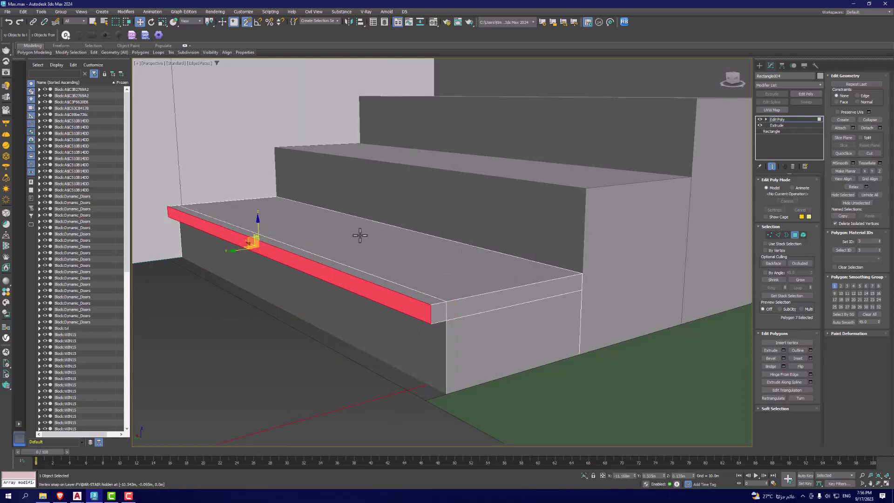
left_click(308, 276)
- Orbit around the staircase in plain shading to inspect the stacked steps
mouse_move(359, 233)
middle_mouse_down("alt")
mouse_move(308, 275)
mouse_move(259, 289)
mouse_move(306, 291)
mouse_move(315, 303)
mouse_move(334, 289)
mouse_move(356, 312)
mouse_move(339, 298)
mouse_move(351, 295)
middle_mouse_up("alt")
scroll(335, 285, "up", 5)
scroll(338, 293, "down", 5)
key("F4")
scroll(330, 294, "up", 5)
scroll(319, 289, "down", 5)
scroll(372, 303, "up", 2)
middle_click_drag(396, 312, 519, 282, "alt")
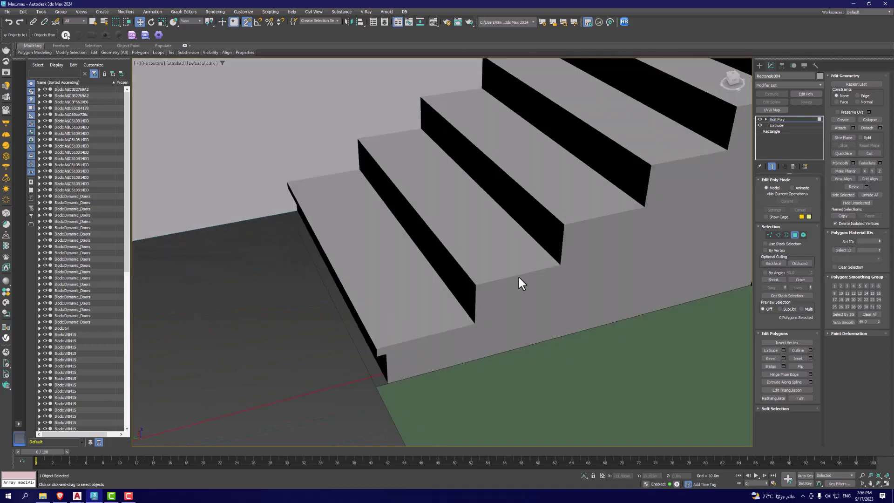
scroll(386, 319, "down", 3)
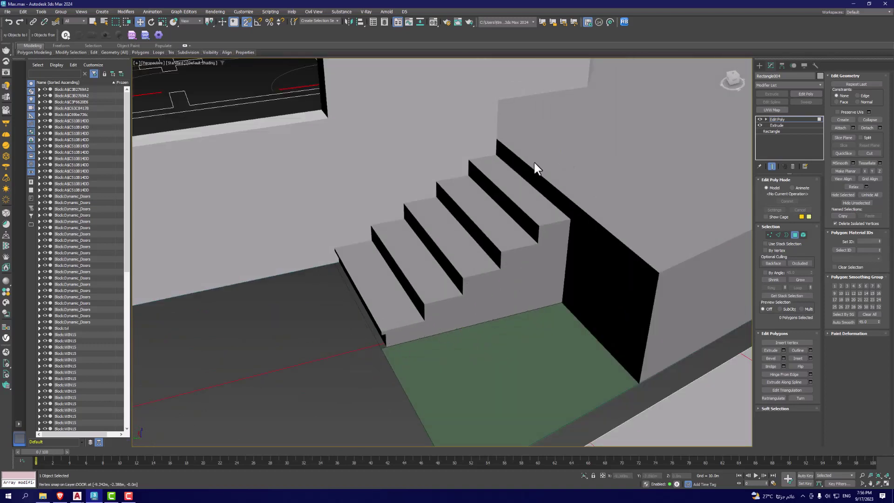
middle_click_drag(451, 352, 315, 295, "alt")
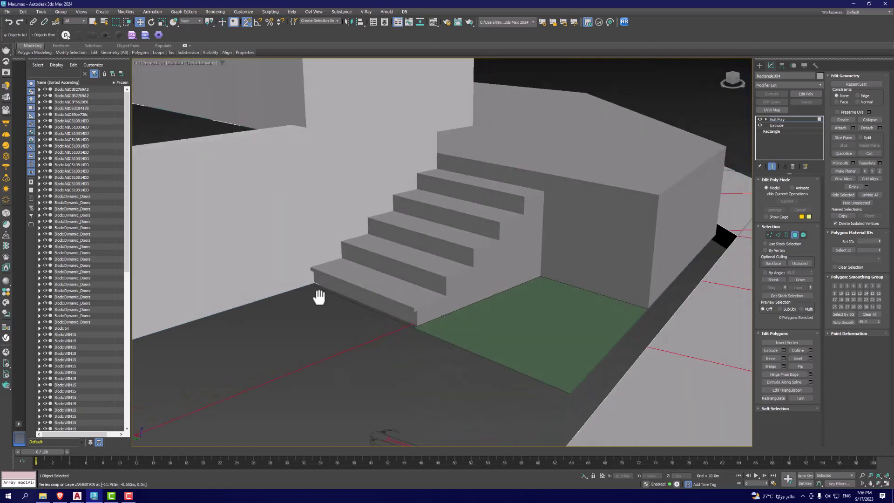
scroll(328, 297, "up", 5)
scroll(328, 301, "down", 2)
key("t")
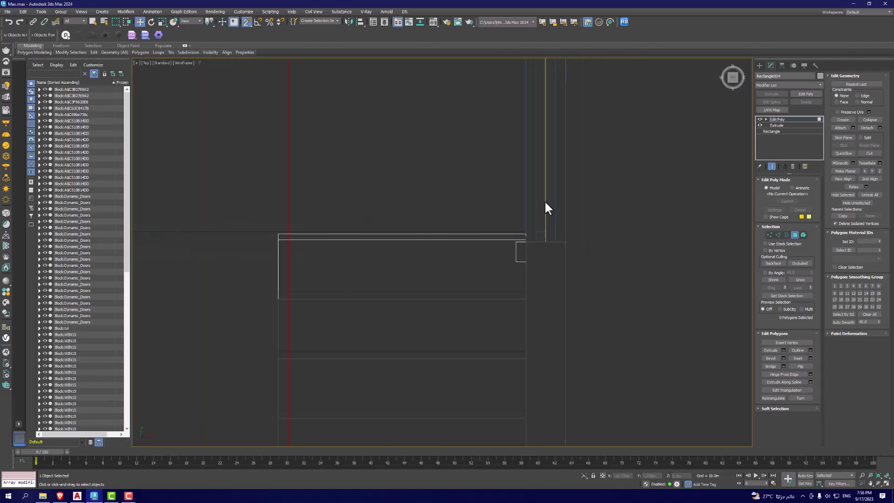
scroll(461, 228, "down", 3)
key("p")
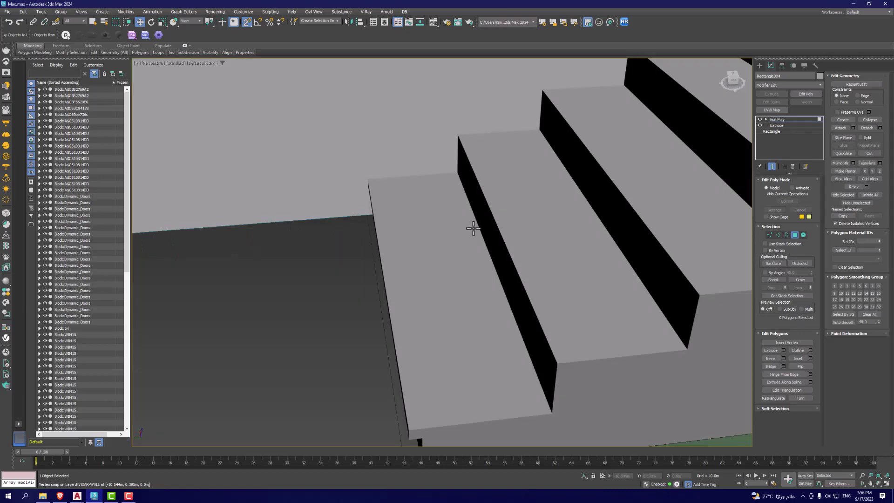
mouse_move(472, 229)
middle_mouse_down("alt")
mouse_move(481, 216)
mouse_move(463, 253)
mouse_move(722, 242)
middle_mouse_up("alt")
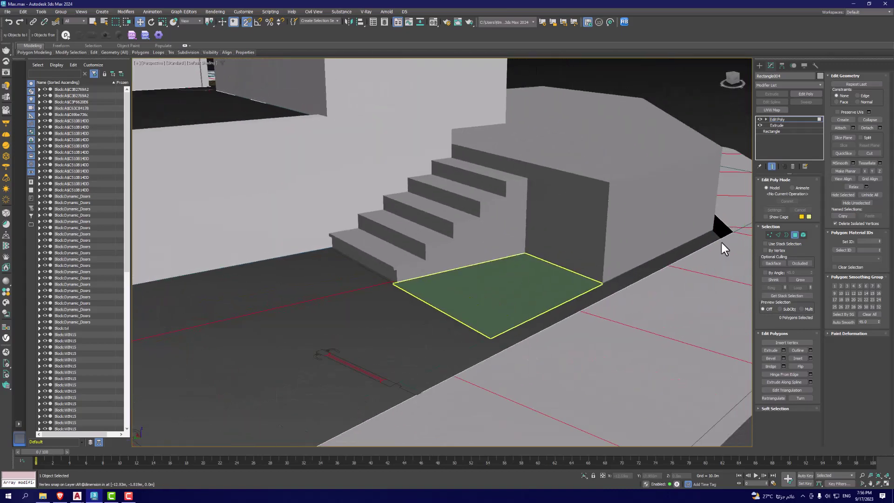
- Add Edit Poly to Rectangle003 in Edge mode and turn on Edged Faces
left_click(797, 236)
left_click(372, 254)
scroll(429, 241, "up", 3)
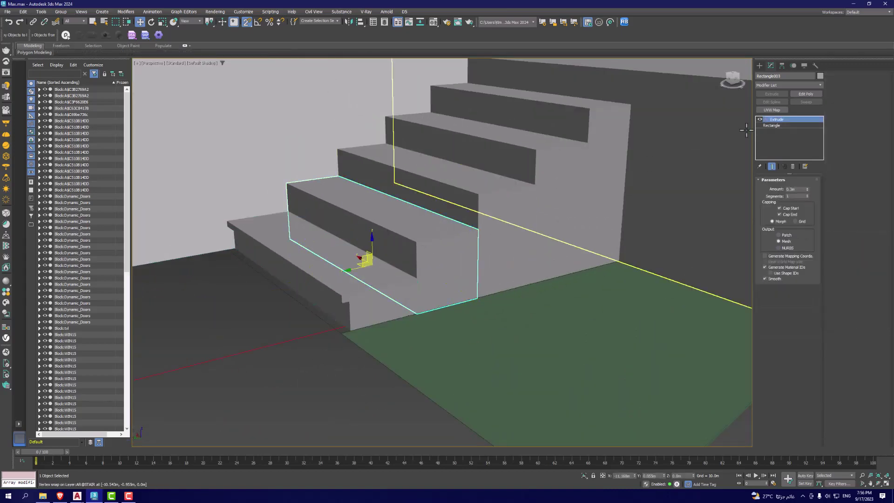
left_click(805, 94)
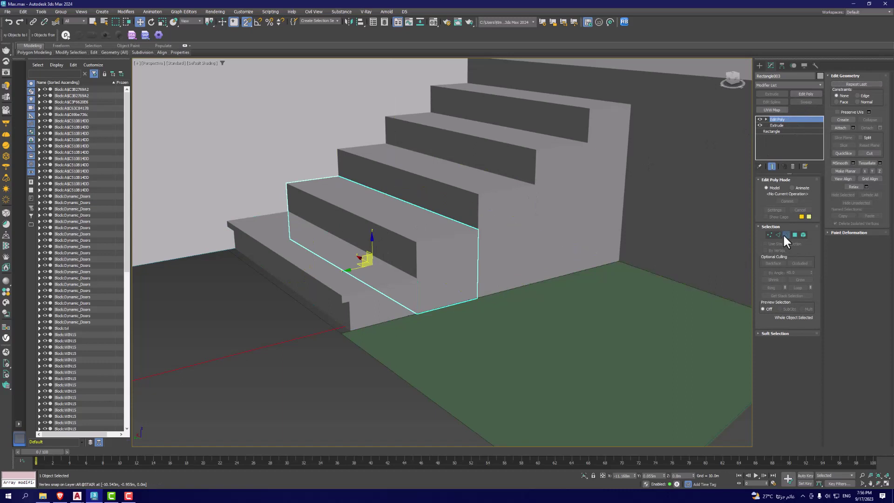
left_click(778, 234)
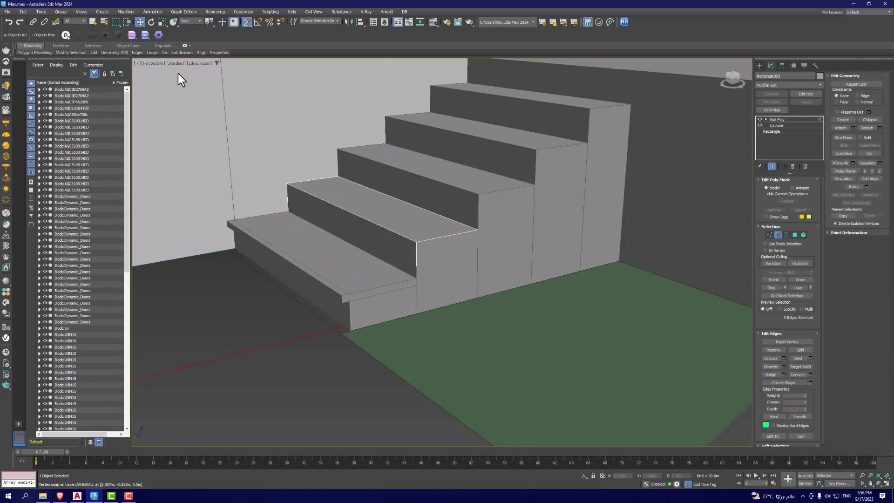
left_click(199, 63)
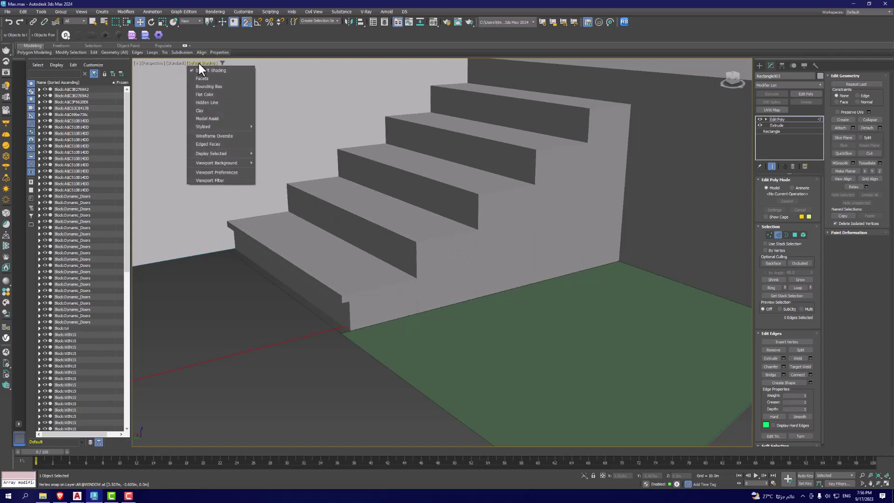
left_click(213, 144)
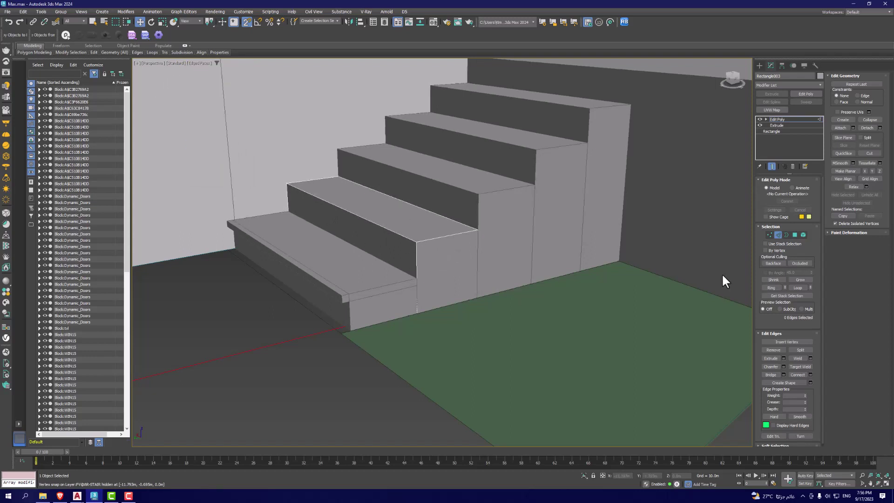
- Ring the riser edges and connect them with Slide 78, near the tread
left_click(416, 254)
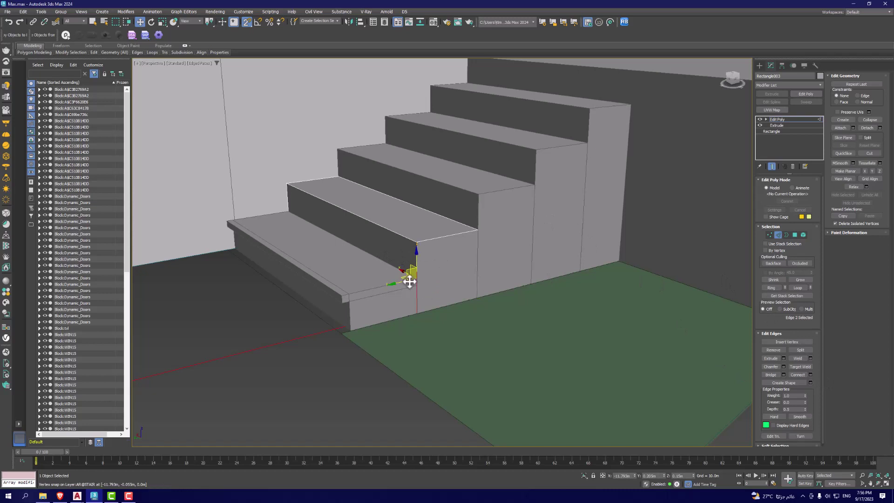
left_click(771, 287)
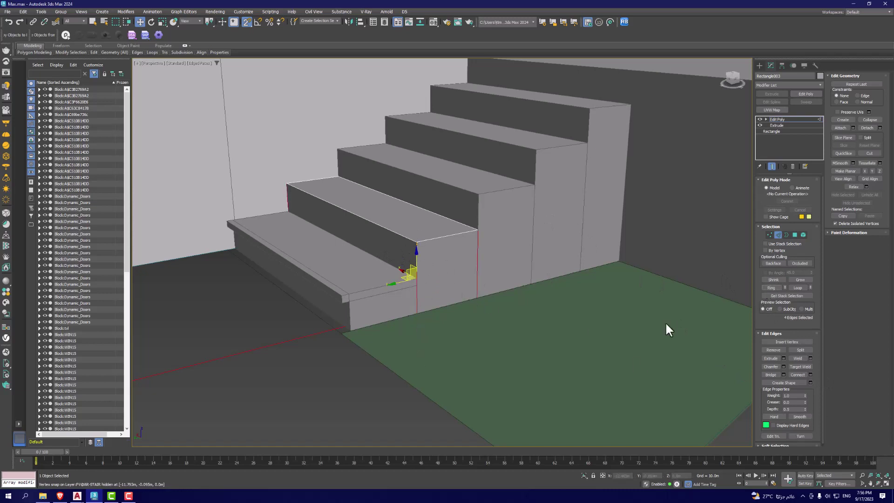
left_click(809, 375)
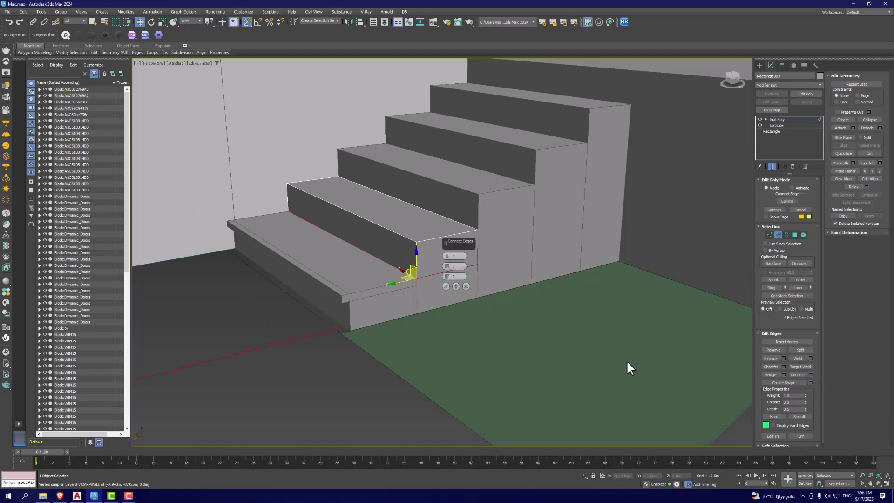
left_click_drag(465, 220, 408, 226)
middle_click_drag(408, 225, 423, 216, "alt")
scroll(429, 214, "up", 2)
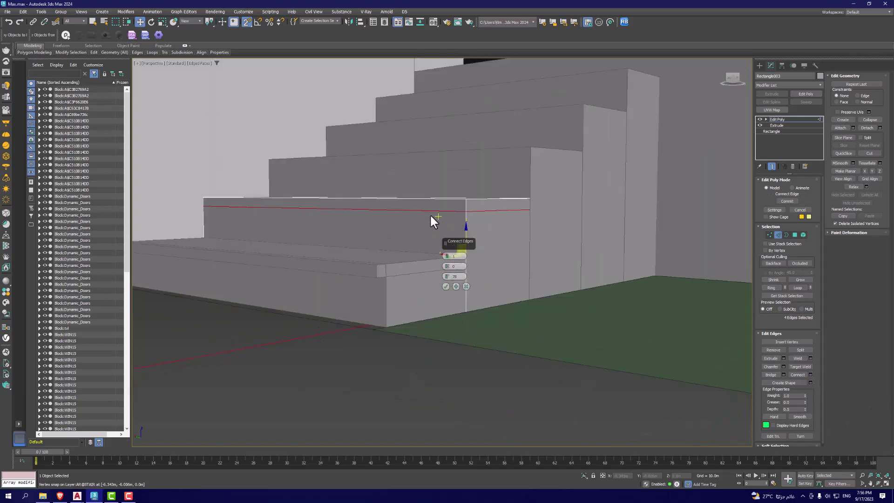
left_click(445, 287)
middle_click_drag(447, 287, 469, 245, "alt")
key("4")
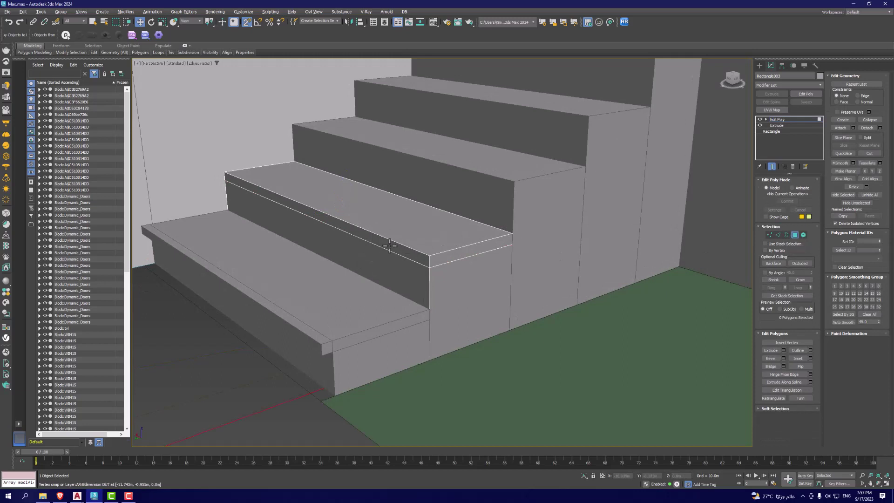
- Extrude the thin top strip of the lower riser outward into a nosing lip
left_click(390, 246)
left_click(784, 349)
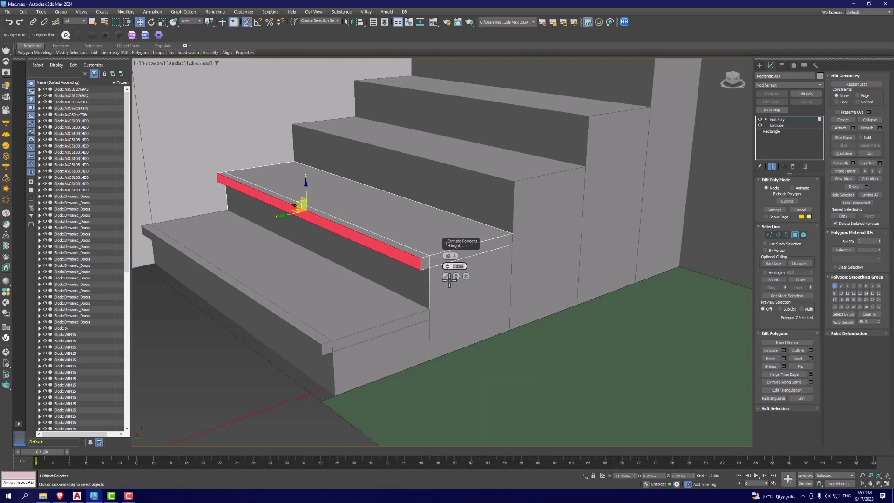
left_click(466, 276)
middle_click_drag(466, 279, 272, 264, "alt")
- Clear the face selection, reselect the lower step and enter Vertex mode
key("shift+z")
left_click(379, 248)
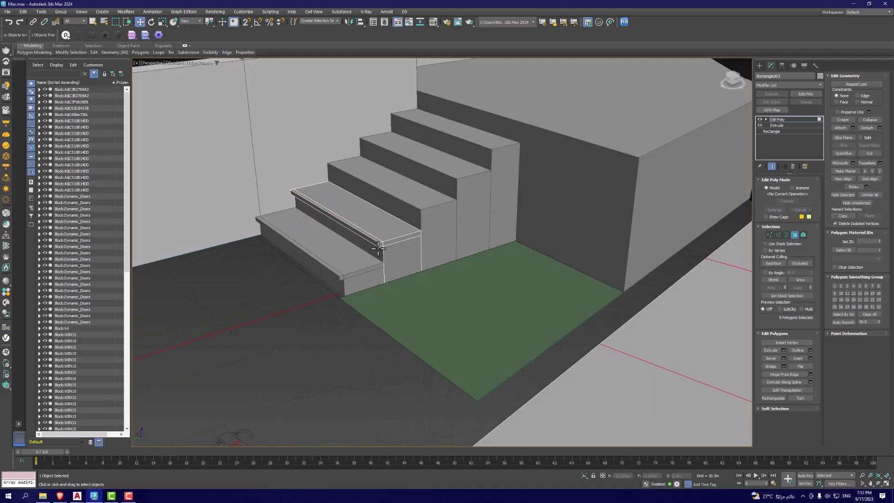
left_click(794, 236)
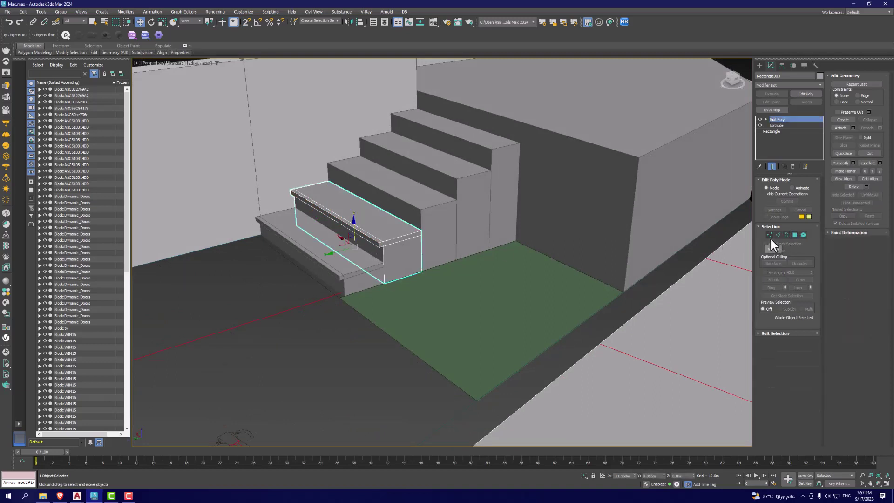
left_click(203, 259)
left_click(347, 223)
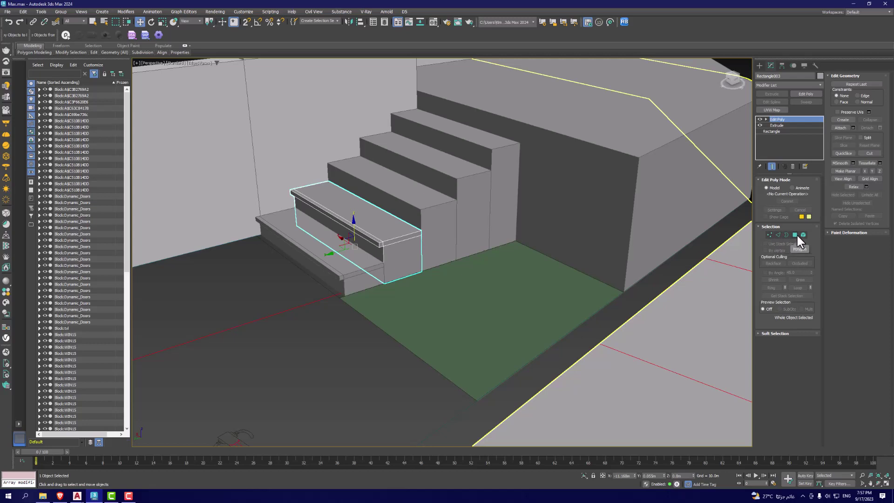
left_click(769, 235)
scroll(328, 249, "up", 3)
- Inspect the vertices at the nosing corners of the lower step, then deselect them
left_click(390, 257)
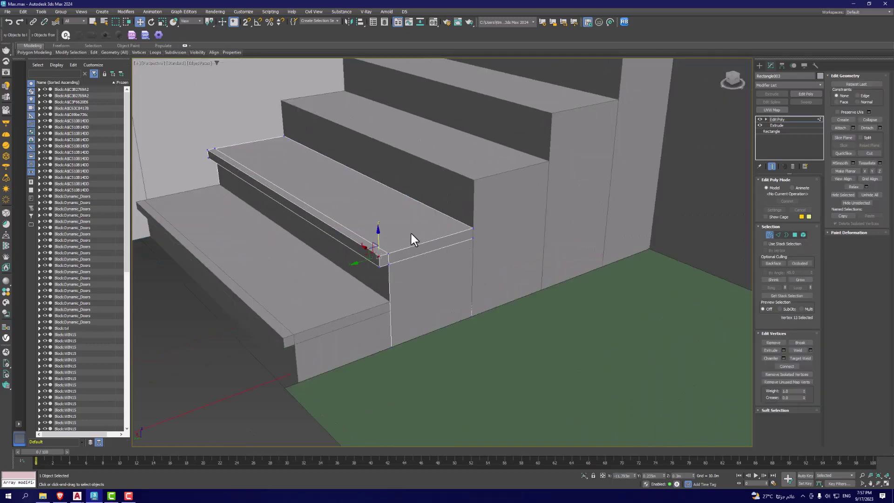
left_click(389, 277)
left_click(472, 239)
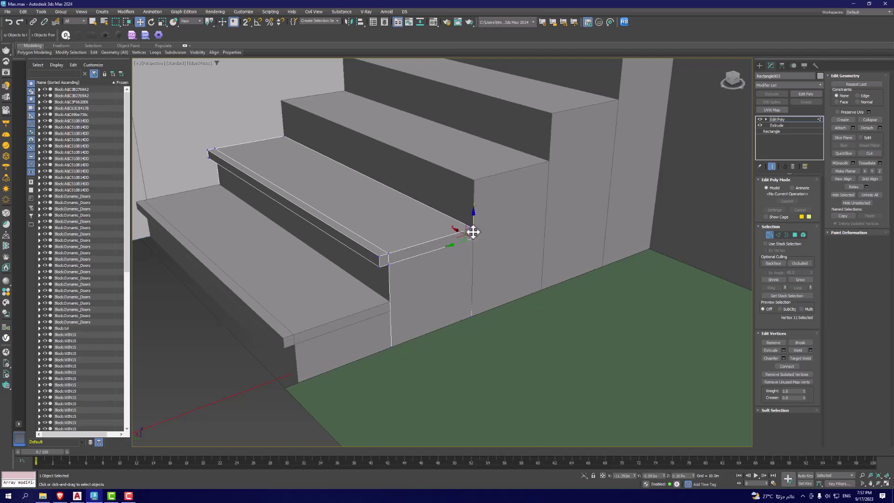
left_click(379, 254)
left_click(572, 320)
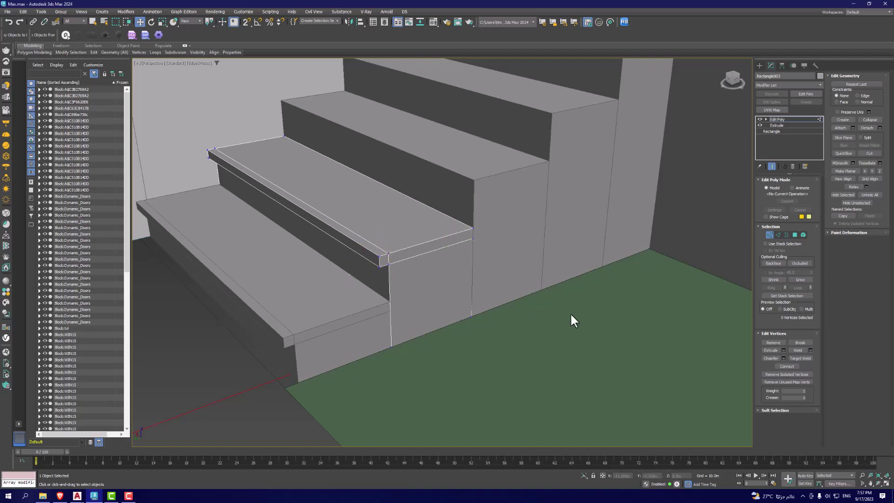
- Check the nosing and tread edges, then move to Polygon mode with nothing selected
left_click(777, 234)
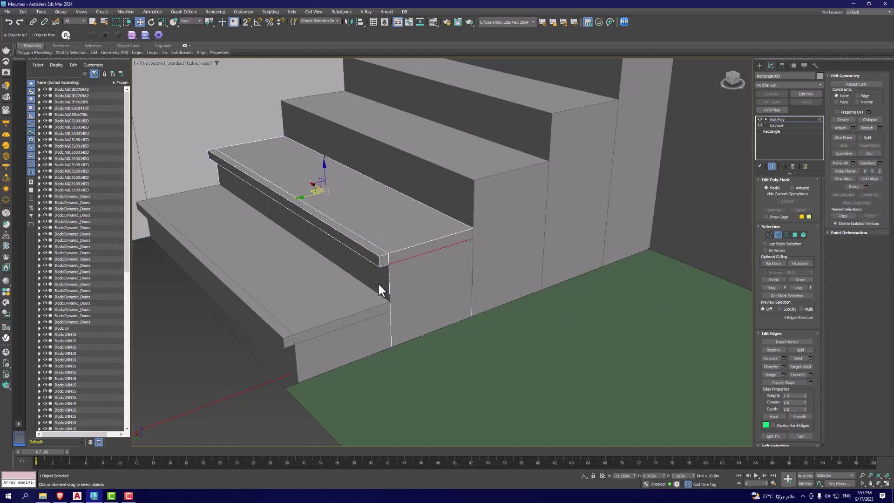
left_click(389, 277)
left_click(411, 240)
left_click(365, 245)
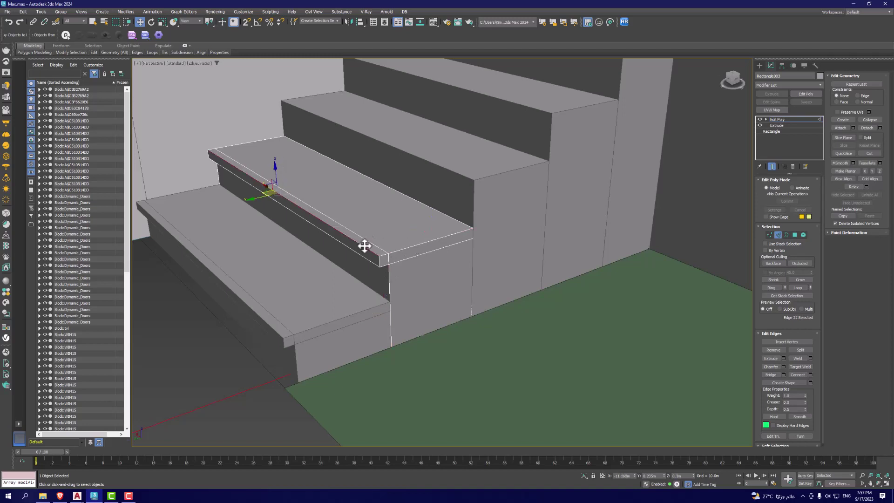
left_click(419, 245)
left_click(391, 261)
left_click(354, 256)
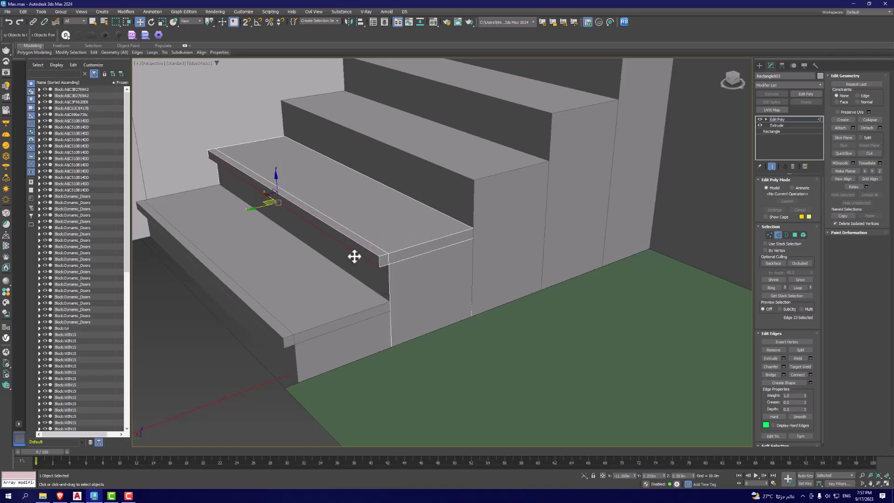
left_click(443, 238)
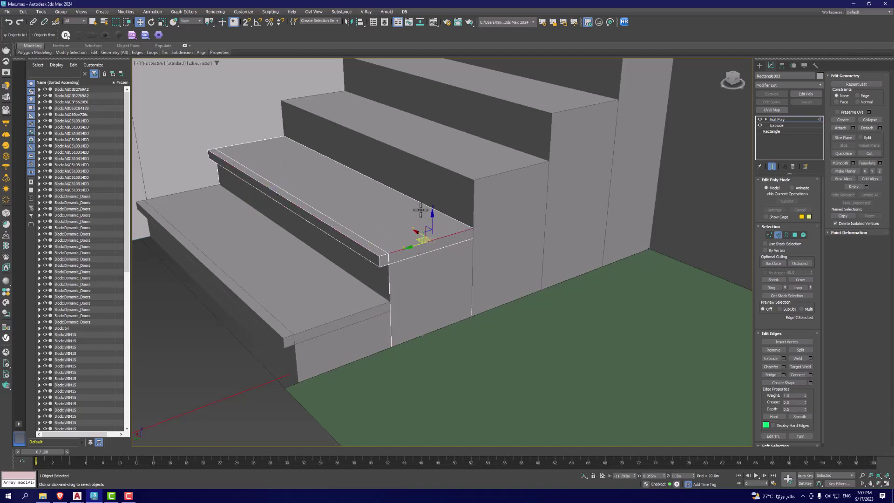
left_click(454, 278)
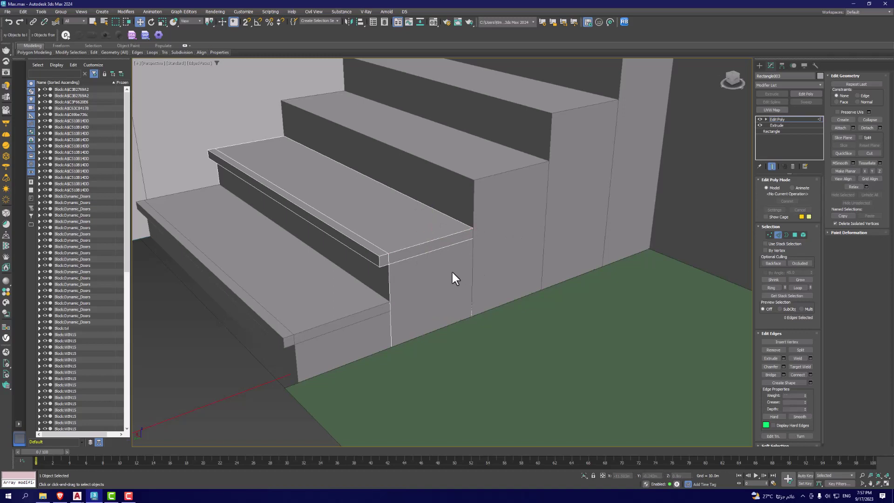
left_click(787, 235)
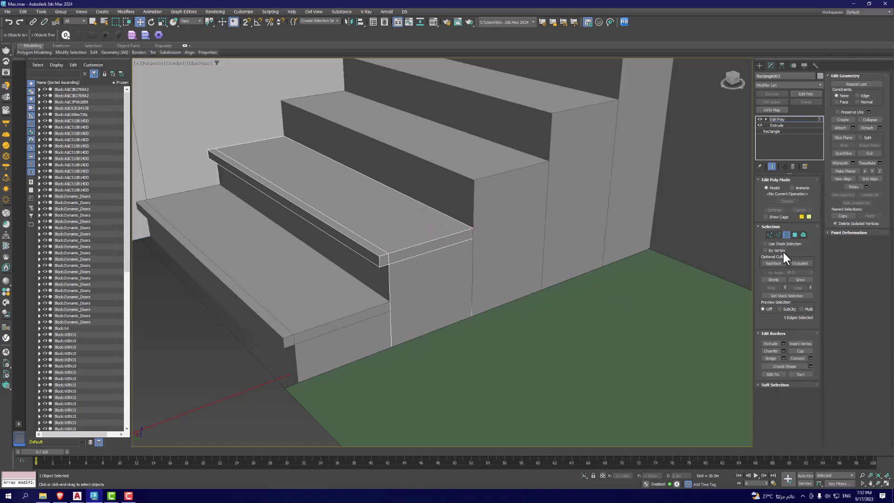
left_click(795, 234)
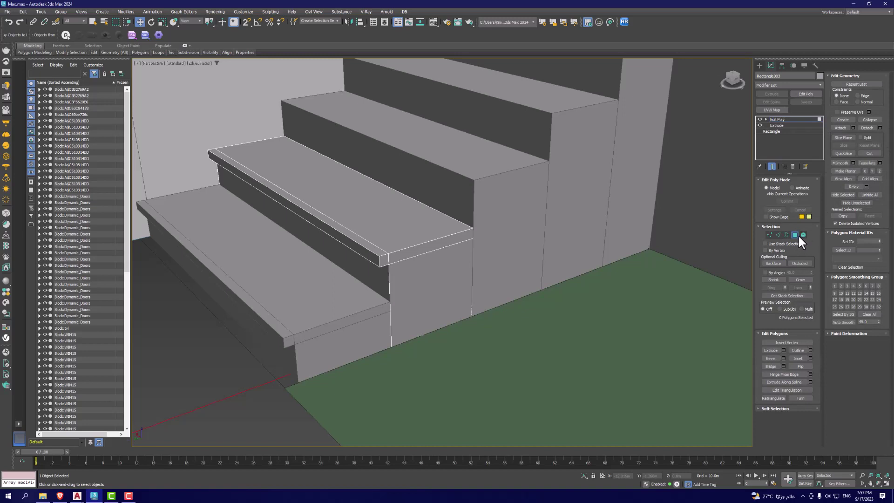
- Try selecting faces below and atop the nosed tread, then clear the selection
left_click(421, 249)
left_click(448, 254)
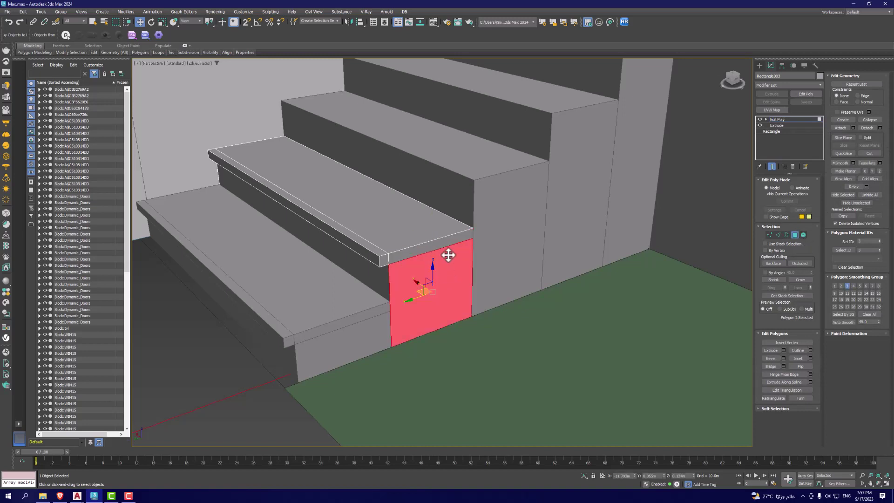
left_click(355, 207)
left_click(295, 211)
key("ctrl+z")
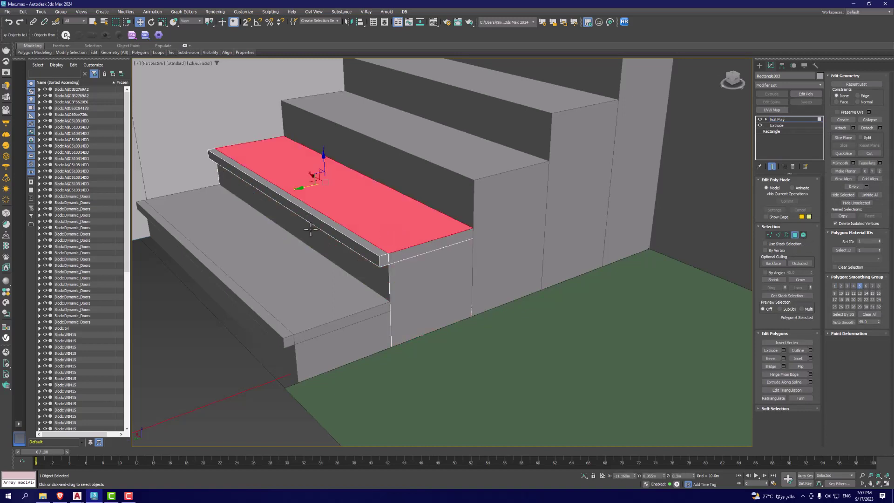
left_click(427, 275)
left_click(430, 247)
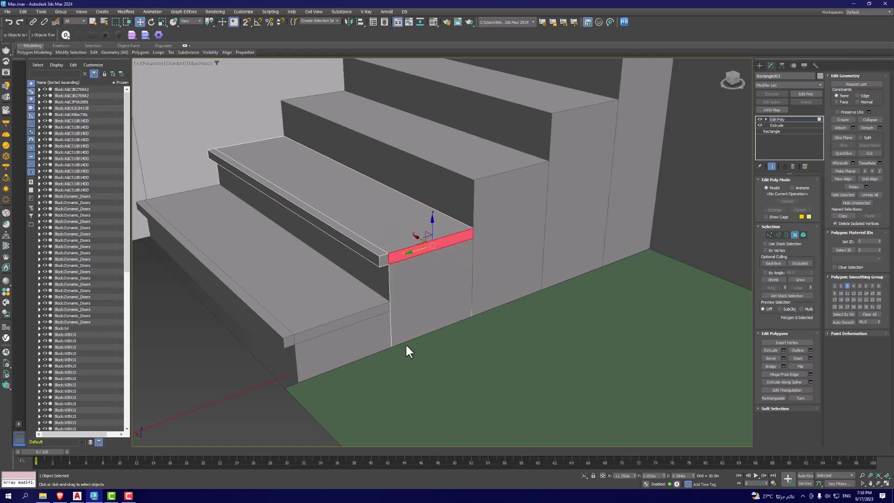
left_click(593, 329)
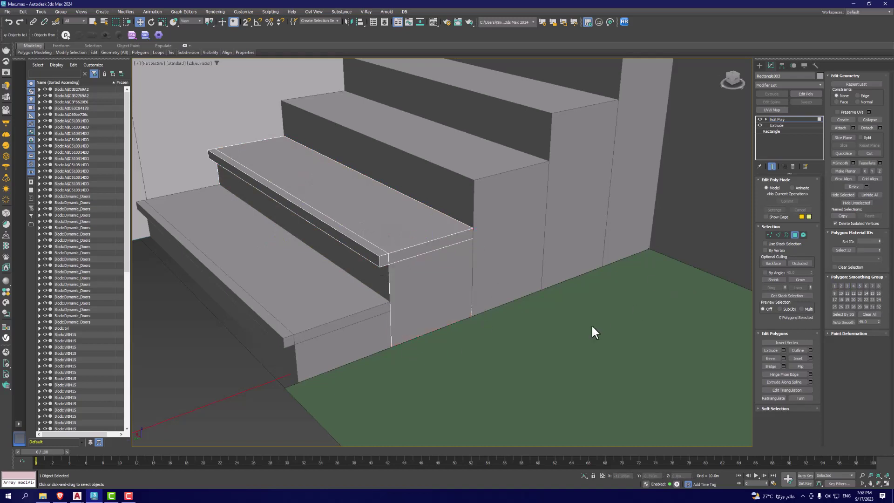
- Select the whole stair block in Element mode, then deselect it
left_click(801, 236)
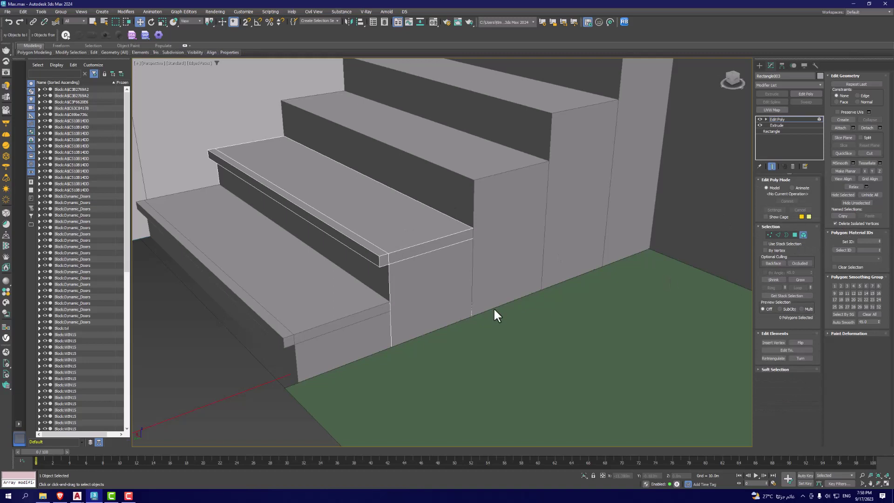
left_click(433, 285)
left_click(443, 329)
left_click(397, 276)
left_click(478, 355)
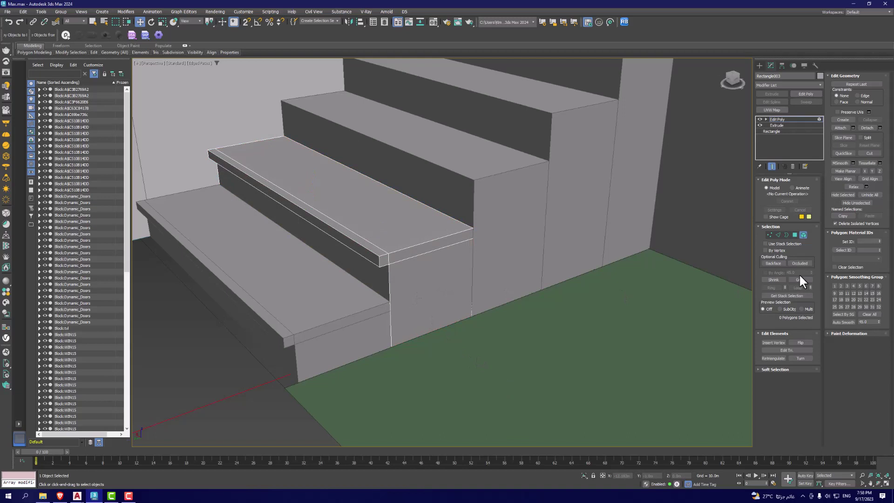
- Delete the vertical face beneath the right end of the nosed tread
left_click(794, 235)
left_click(417, 278)
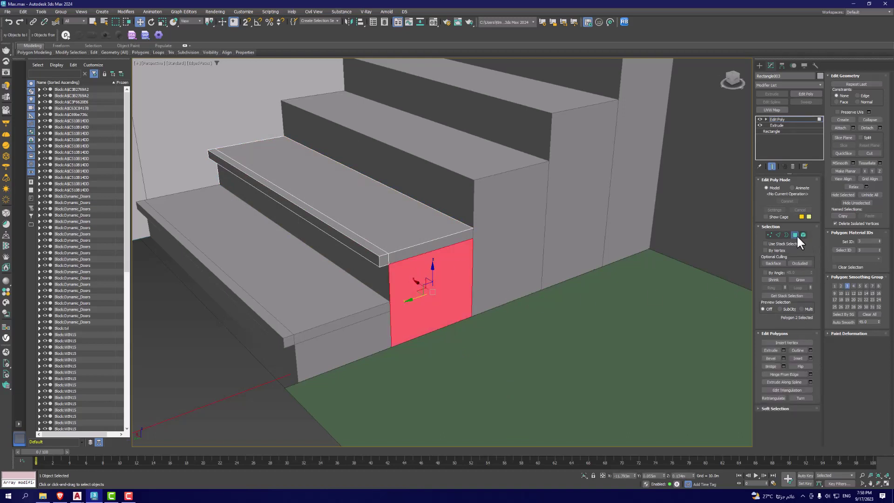
key("Delete")
mouse_move(497, 284)
middle_mouse_down("alt")
mouse_move(514, 258)
mouse_move(530, 279)
middle_mouse_up("alt")
key("ctrl+z")
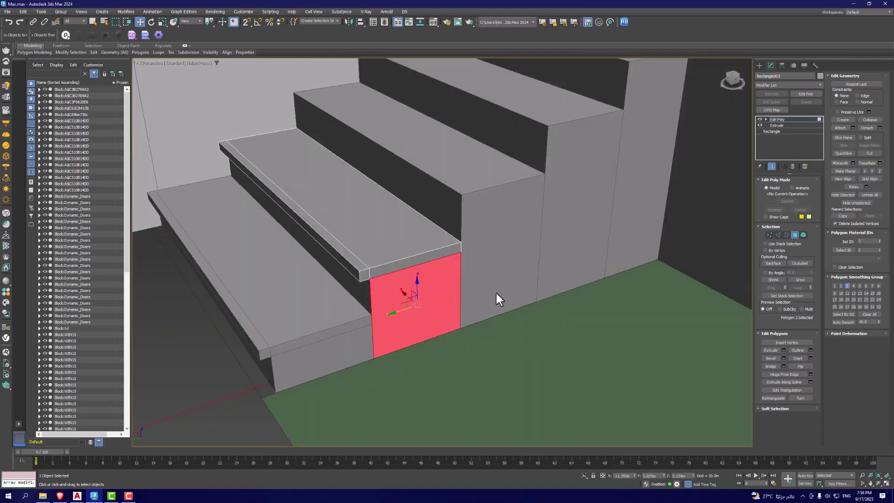
key("Delete")
- Select the open border around the opening under the nosed tread
scroll(429, 297, "down", 5)
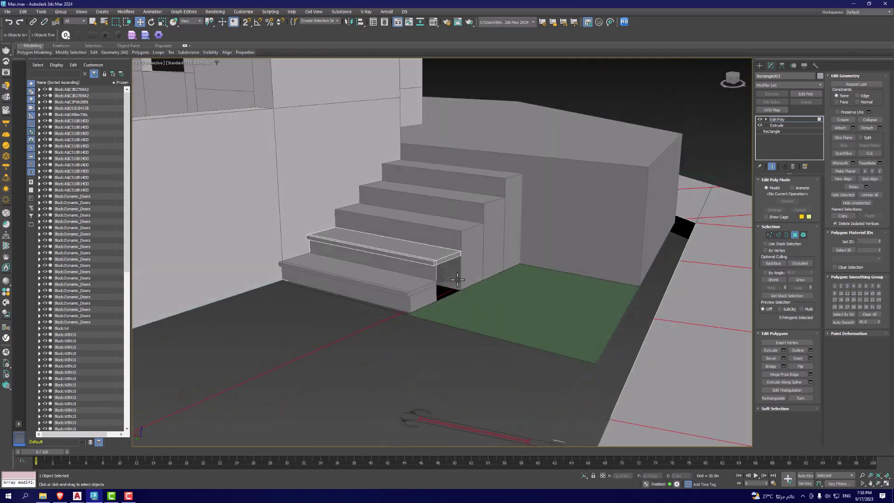
mouse_move(429, 297)
middle_mouse_down("alt")
mouse_move(398, 309)
mouse_move(507, 266)
middle_mouse_up("alt")
scroll(399, 309, "up", 5)
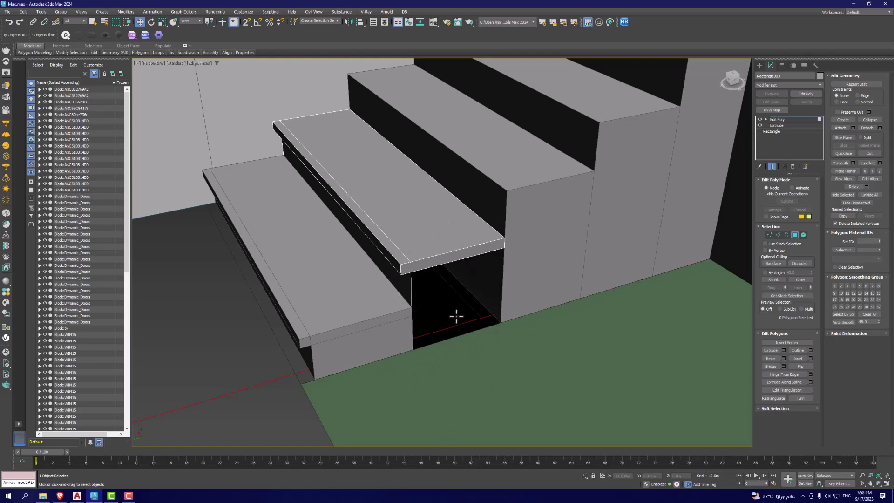
left_click(786, 234)
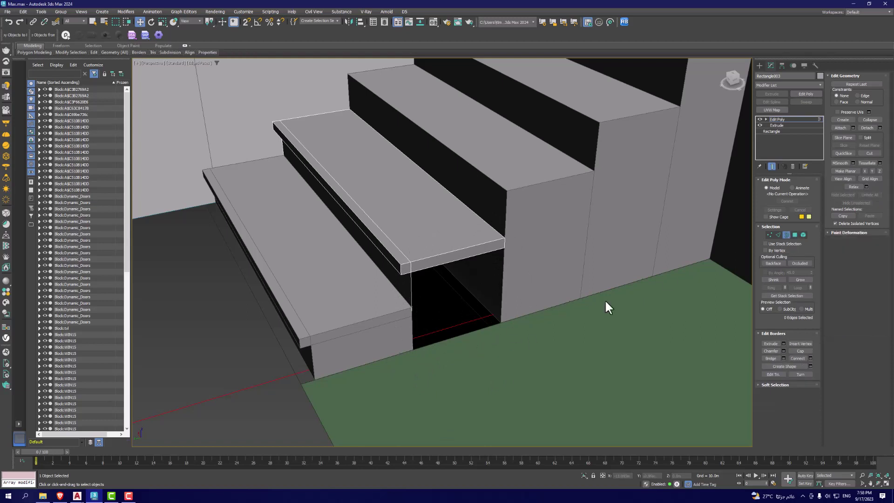
left_click(512, 283)
middle_click_drag(429, 318, 440, 313, "alt")
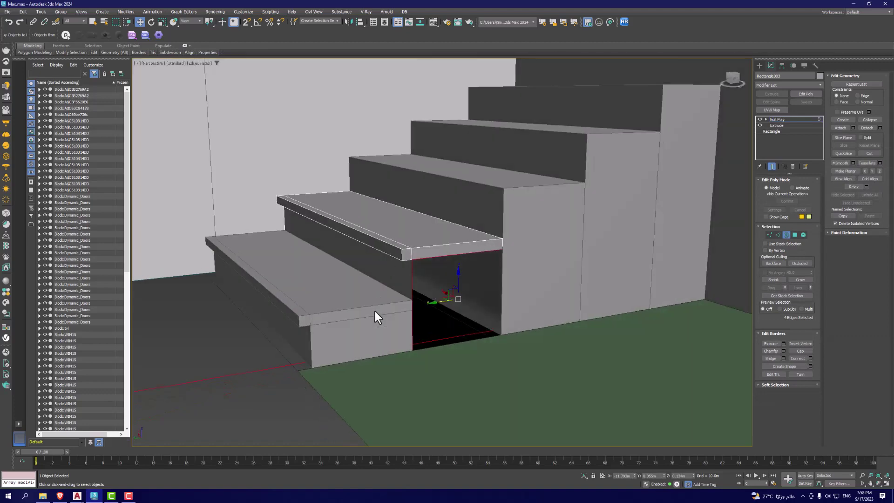
left_click(513, 318)
mouse_move(513, 318)
middle_mouse_down("alt")
mouse_move(463, 253)
mouse_move(480, 286)
mouse_move(515, 304)
mouse_move(503, 311)
middle_mouse_up("alt")
left_click(408, 317)
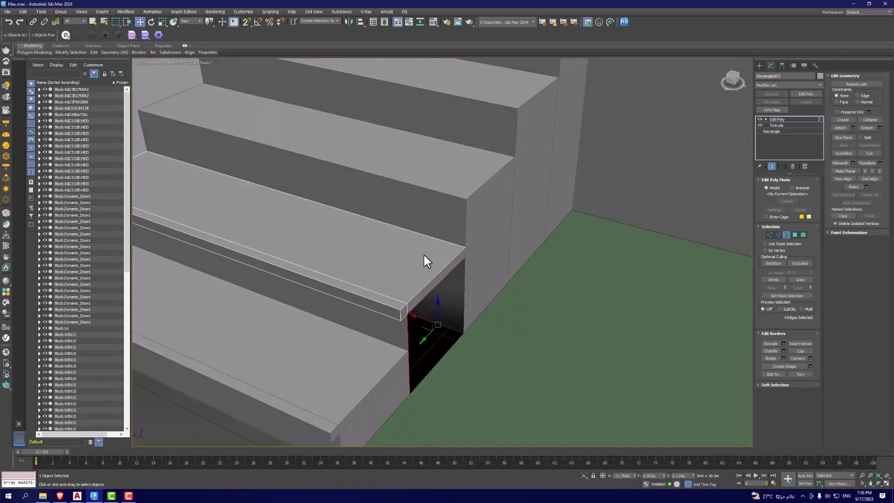
- Isolate the stair block and cap the open border with a new face
left_click(583, 474)
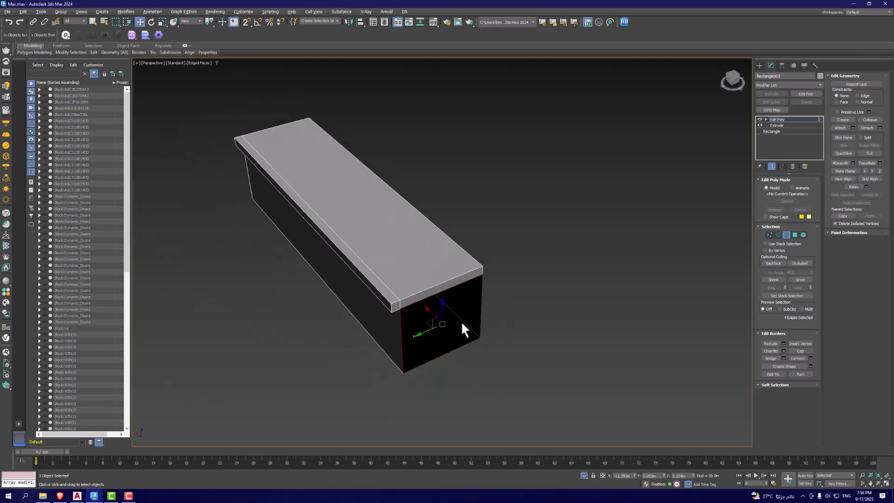
mouse_move(425, 287)
middle_mouse_down("alt")
mouse_move(476, 255)
mouse_move(402, 376)
middle_mouse_up("alt")
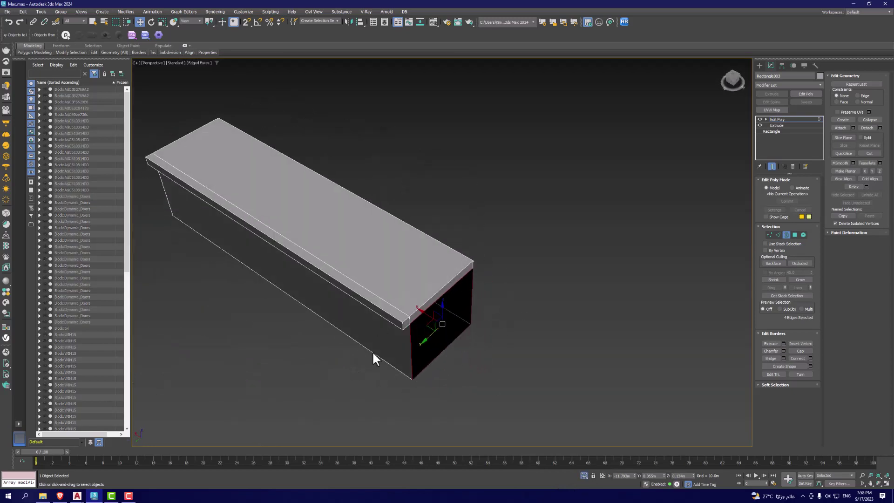
mouse_move(372, 350)
middle_mouse_down("alt")
mouse_move(330, 340)
mouse_move(301, 351)
mouse_move(324, 388)
mouse_move(429, 256)
middle_mouse_up("alt")
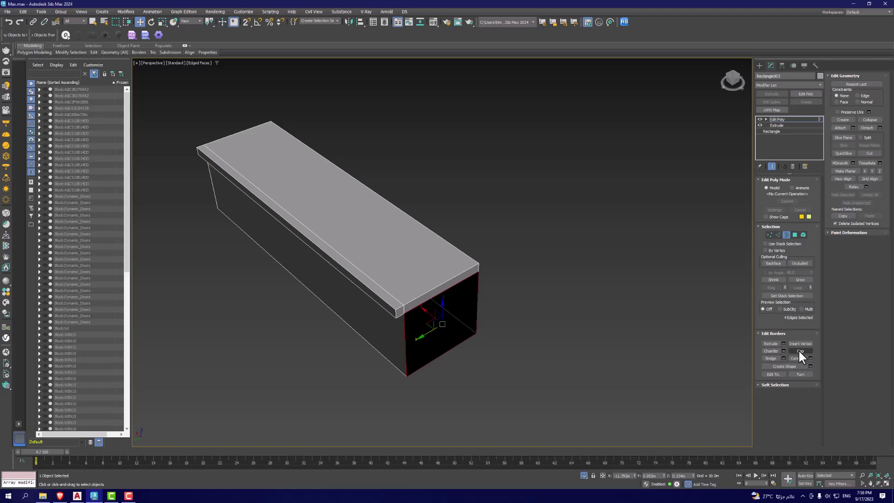
left_click(799, 351)
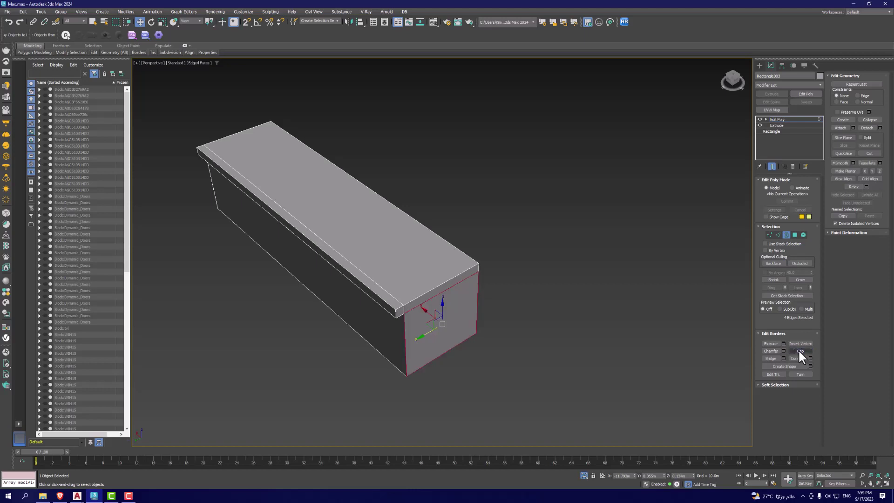
left_click(552, 347)
mouse_move(444, 387)
middle_mouse_down("alt")
mouse_move(551, 347)
mouse_move(419, 355)
mouse_move(362, 345)
mouse_move(417, 332)
mouse_move(443, 356)
middle_mouse_up("alt")
- Exit sub-object mode, end isolation to show the whole site, and deselect
left_click(786, 235)
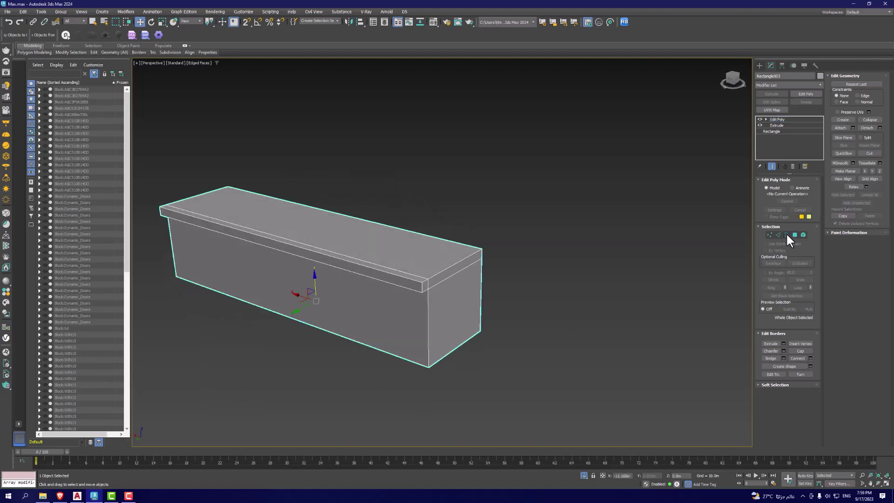
scroll(471, 411, "down", 5)
left_click(583, 476)
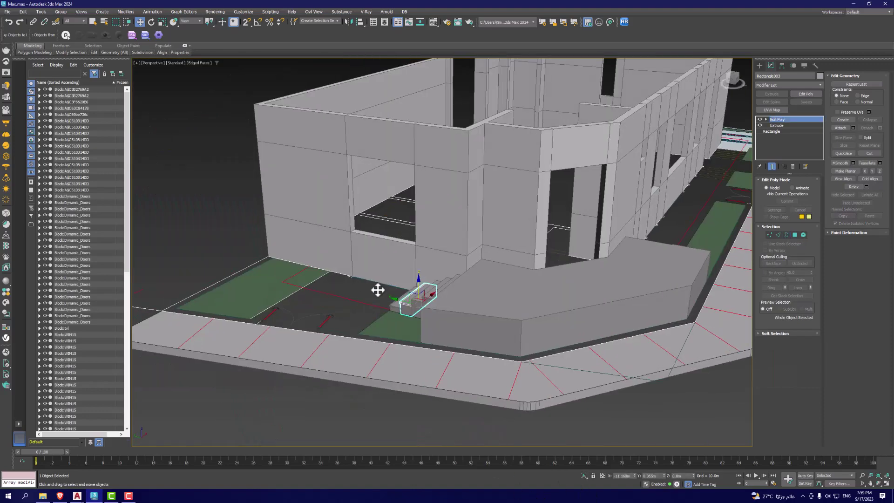
mouse_move(434, 338)
middle_mouse_down("alt")
mouse_move(556, 427)
mouse_move(451, 411)
mouse_move(444, 399)
mouse_move(505, 404)
middle_mouse_up("alt")
scroll(426, 407, "up", 2)
left_click(505, 404)
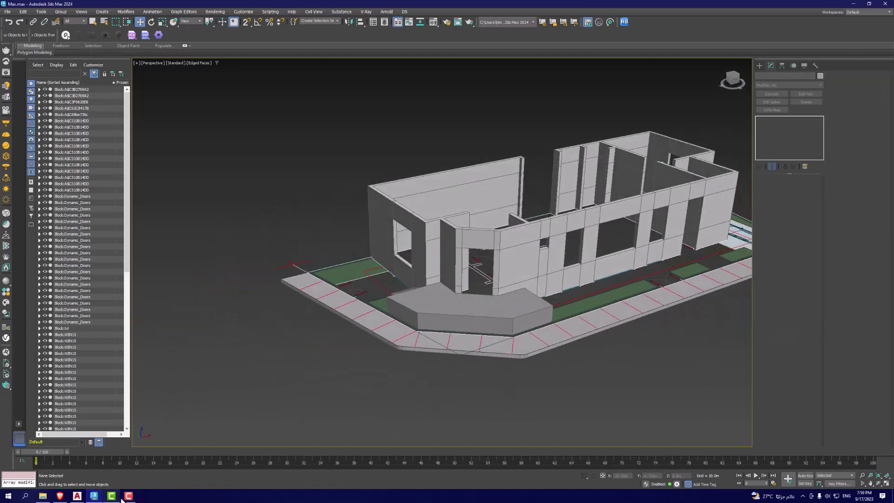
- Orbit and pan the Perspective view to frame the whole building
scroll(506, 323, "down", 2)
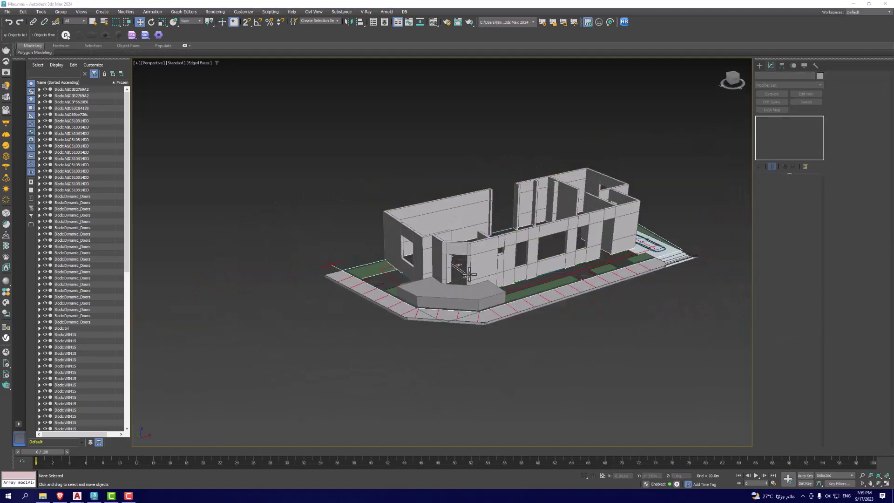
mouse_move(484, 326)
middle_mouse_down("alt")
mouse_move(517, 306)
mouse_move(506, 322)
middle_mouse_up("alt")
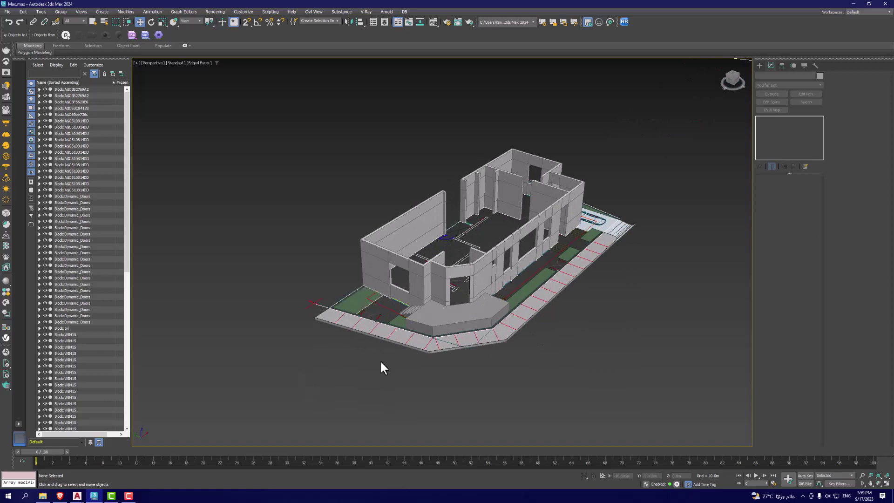
middle_click_drag(379, 359, 290, 359)
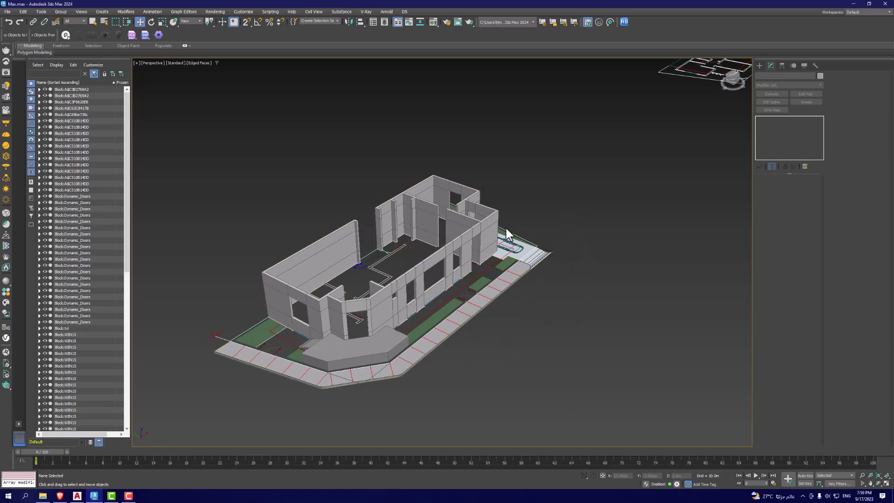
scroll(506, 233, "down", 5)
scroll(627, 155, "up", 2)
middle_click_drag(627, 155, 480, 293)
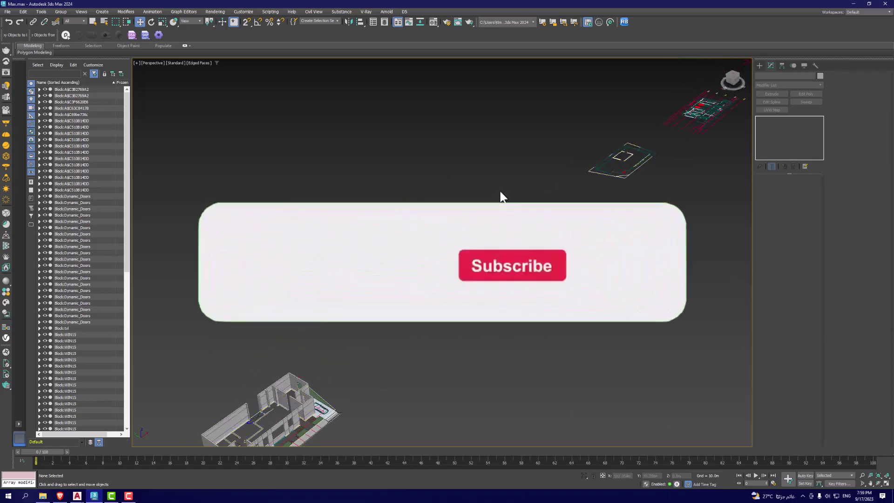
middle_click_drag(499, 196, 473, 214)
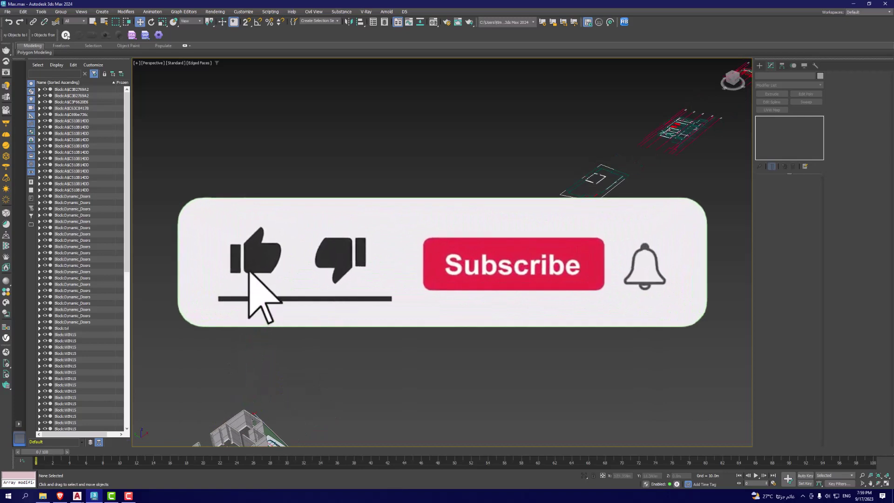